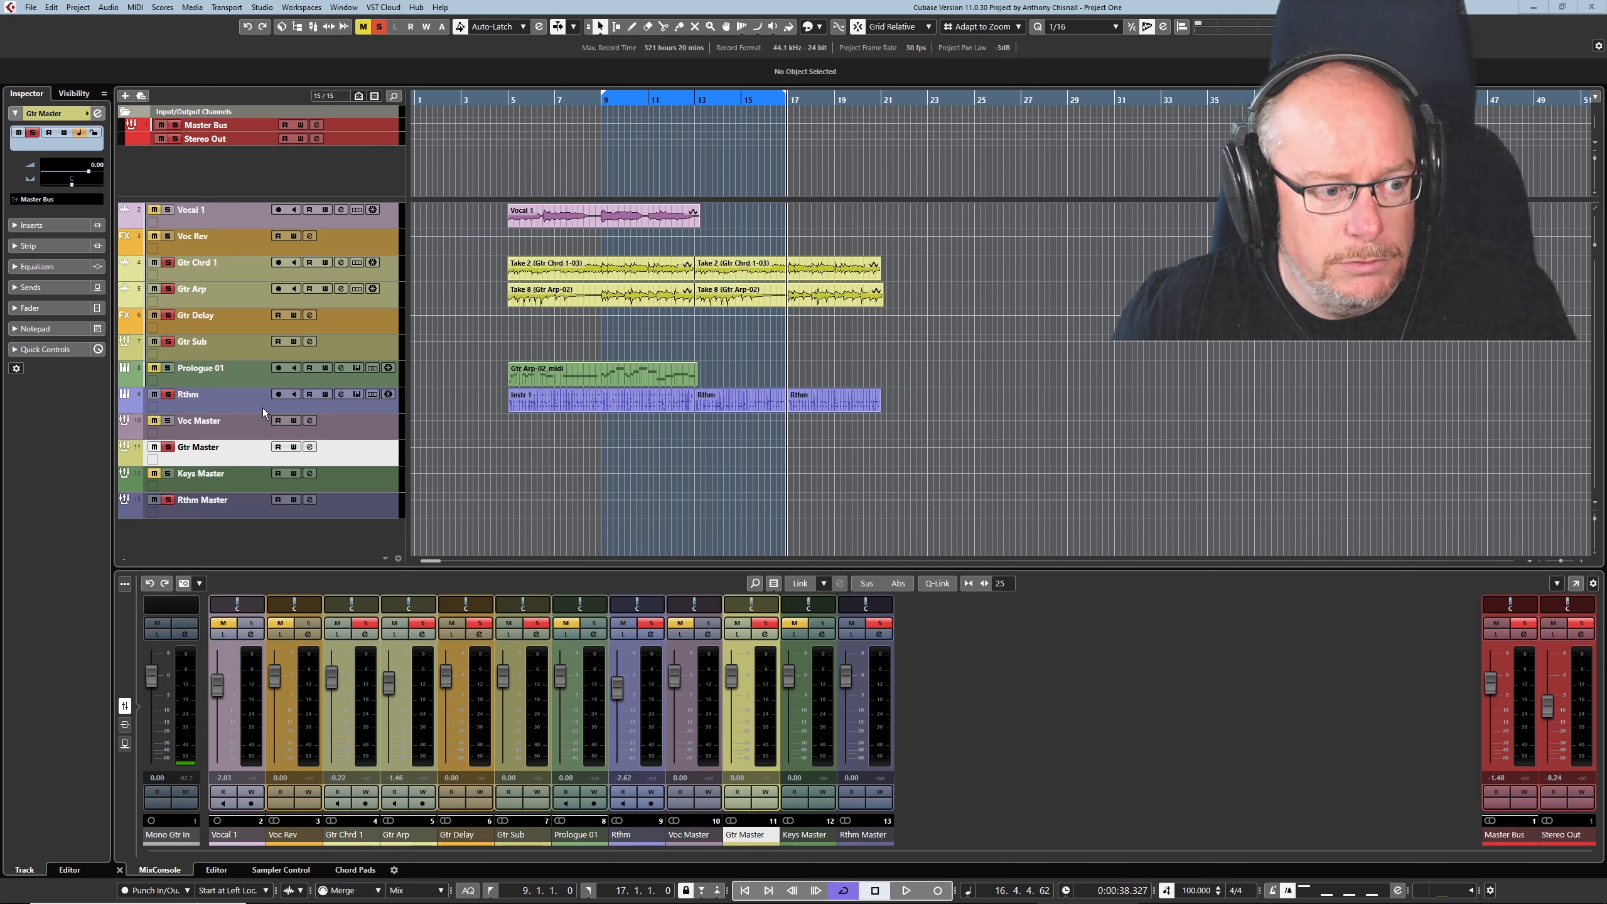
- Move the Master Bus and Stereo Out tracks out of the Input/Output Channels folder and remove the empty folder track
left_click(243, 389)
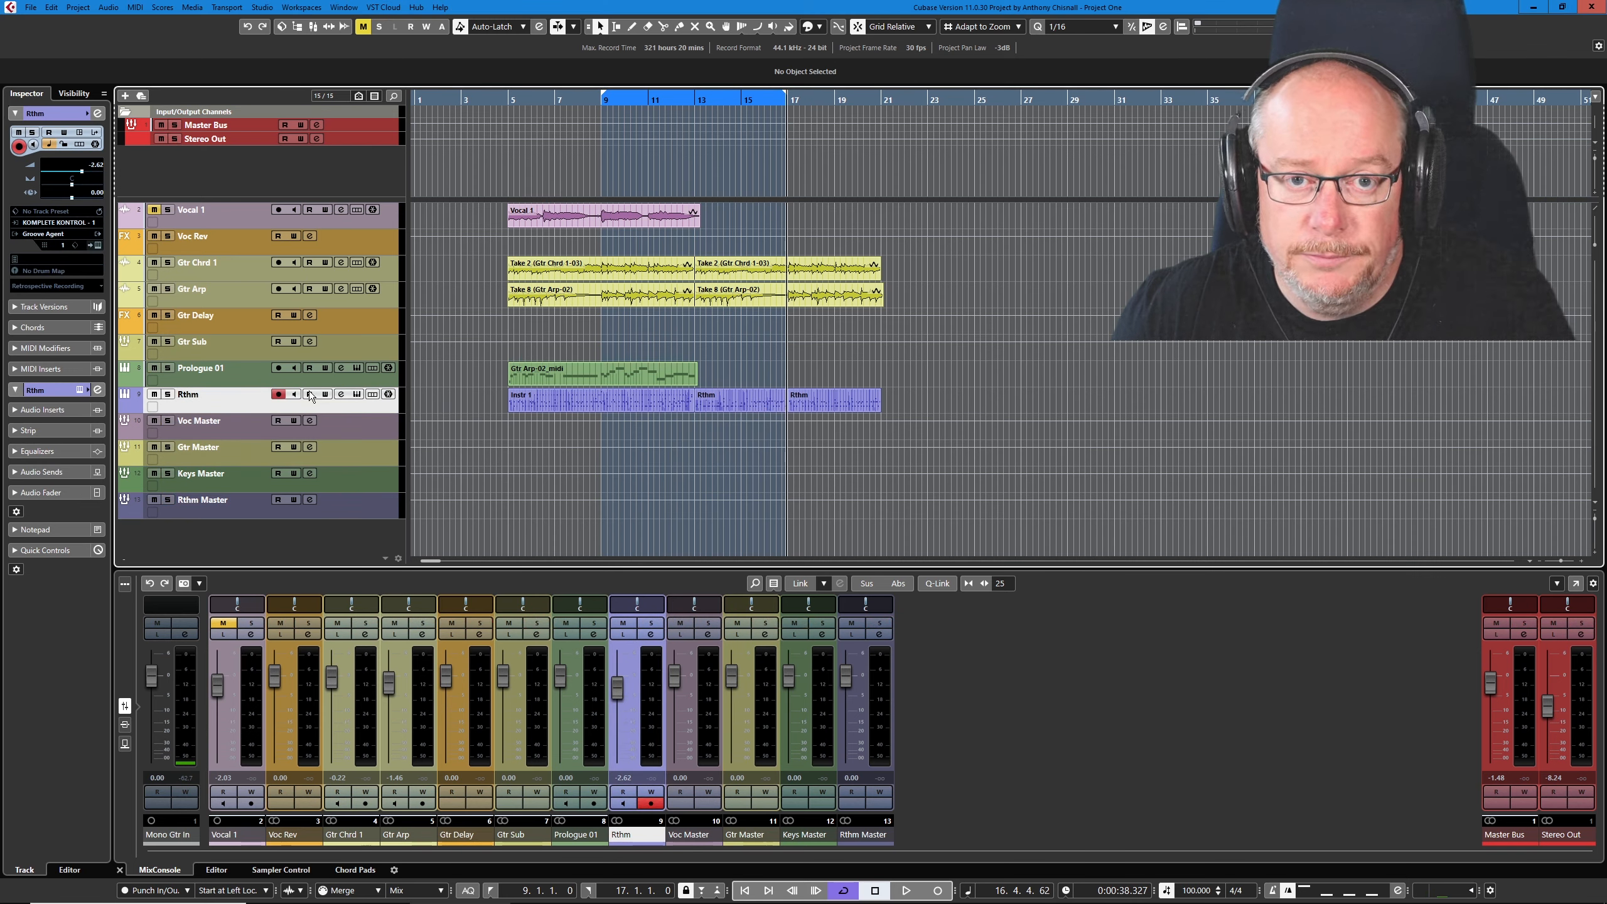
left_click(209, 113)
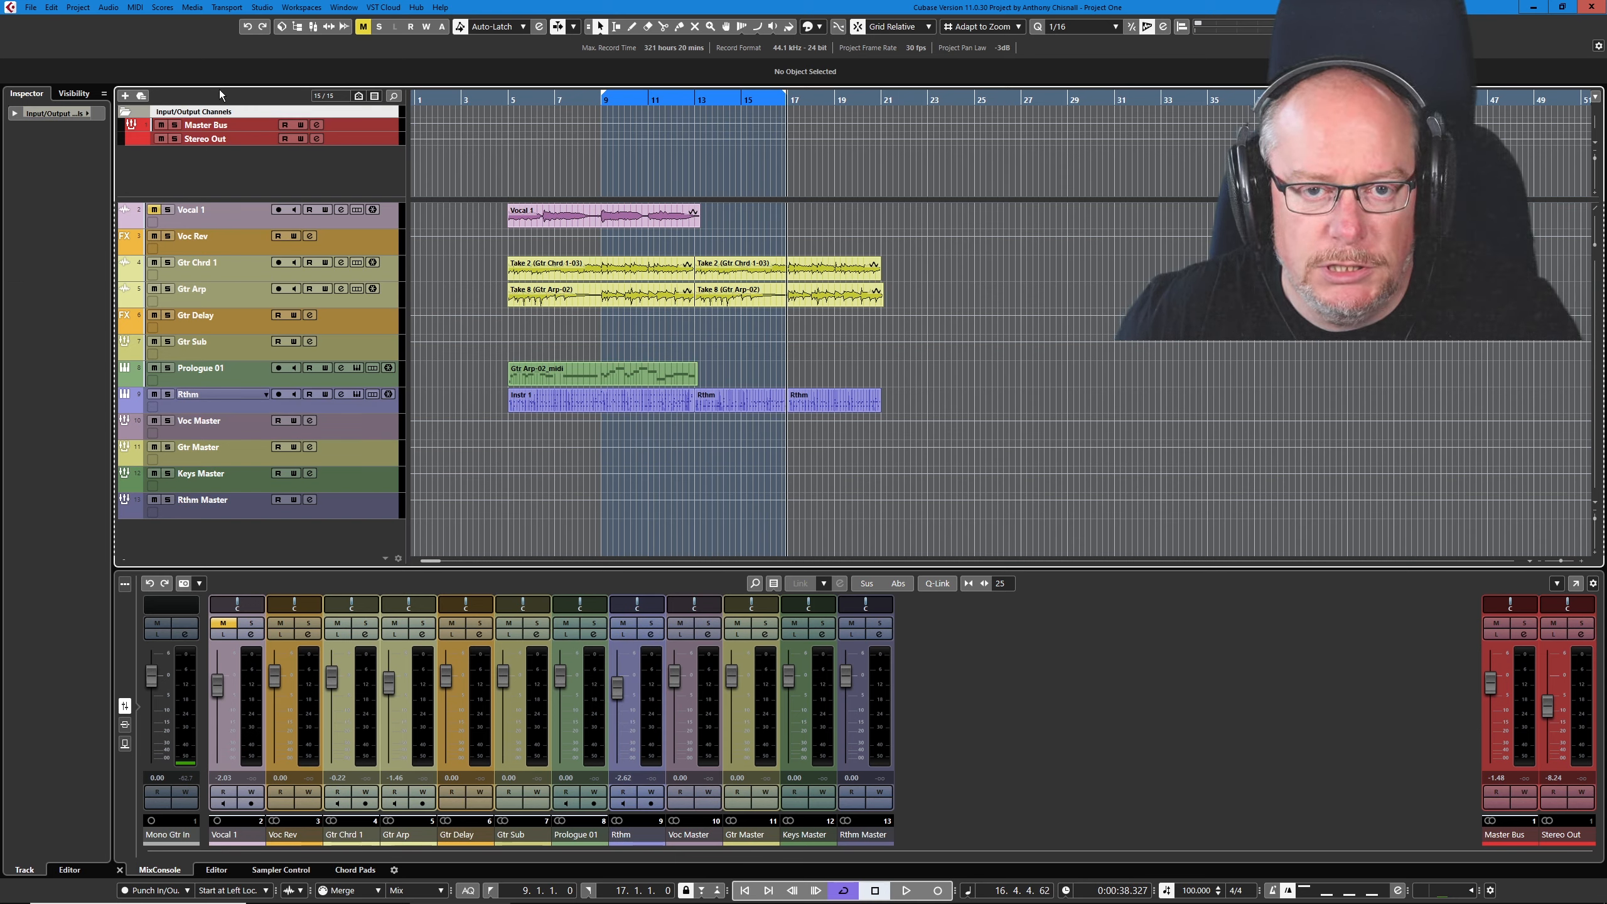
left_click(217, 129)
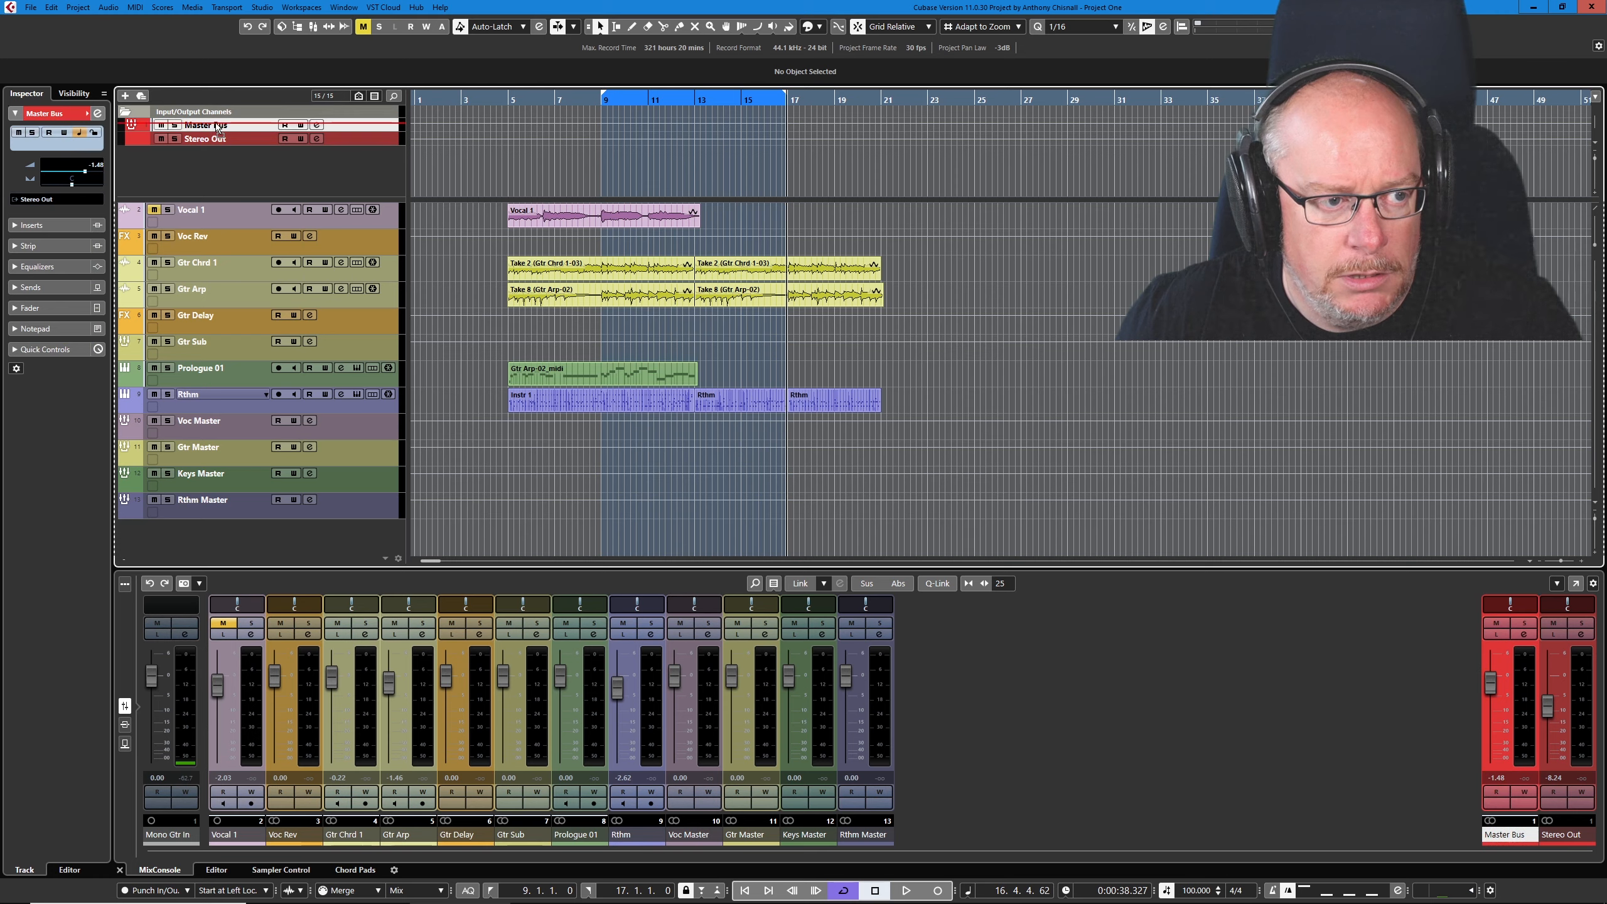
left_click_drag(241, 124, 188, 89)
left_click(220, 141)
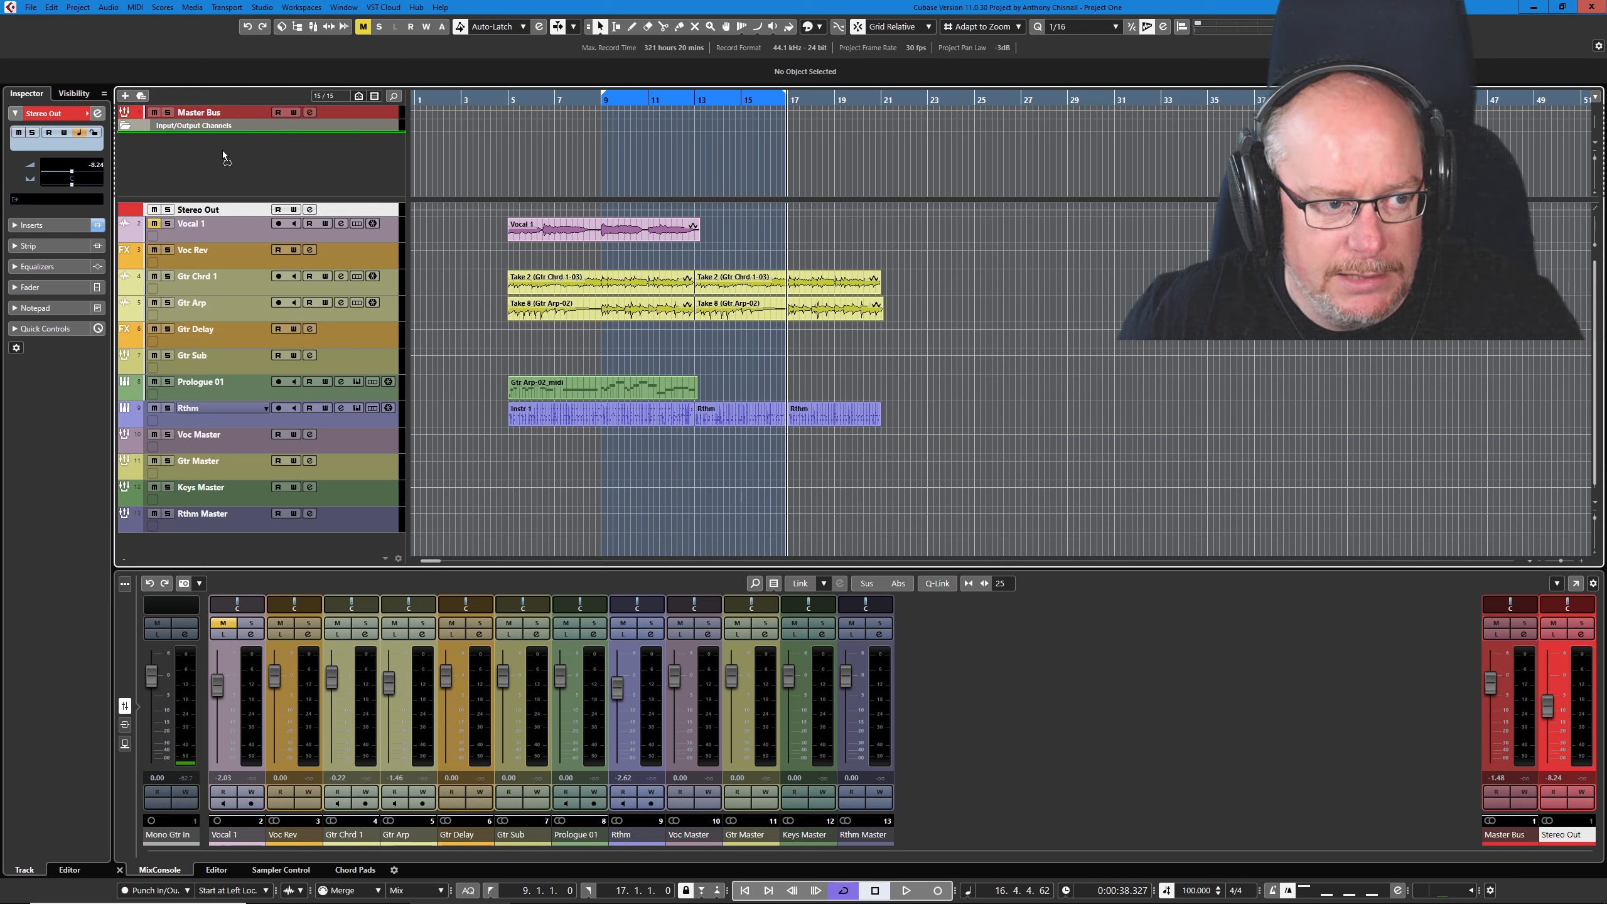
left_click_drag(220, 119, 221, 125)
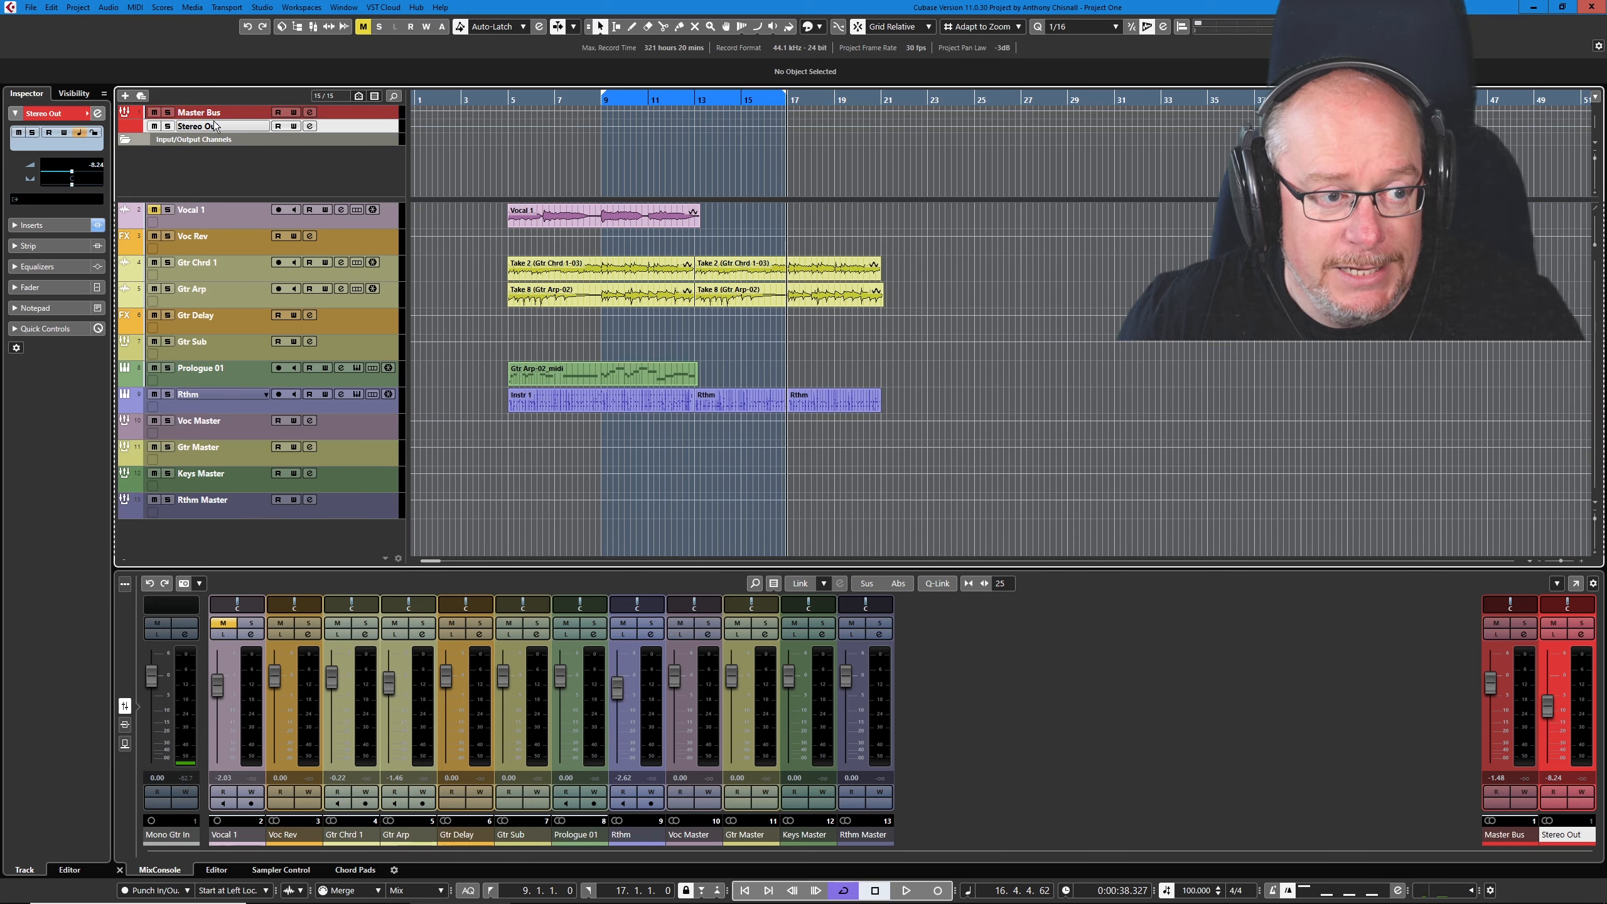
right_click(197, 138)
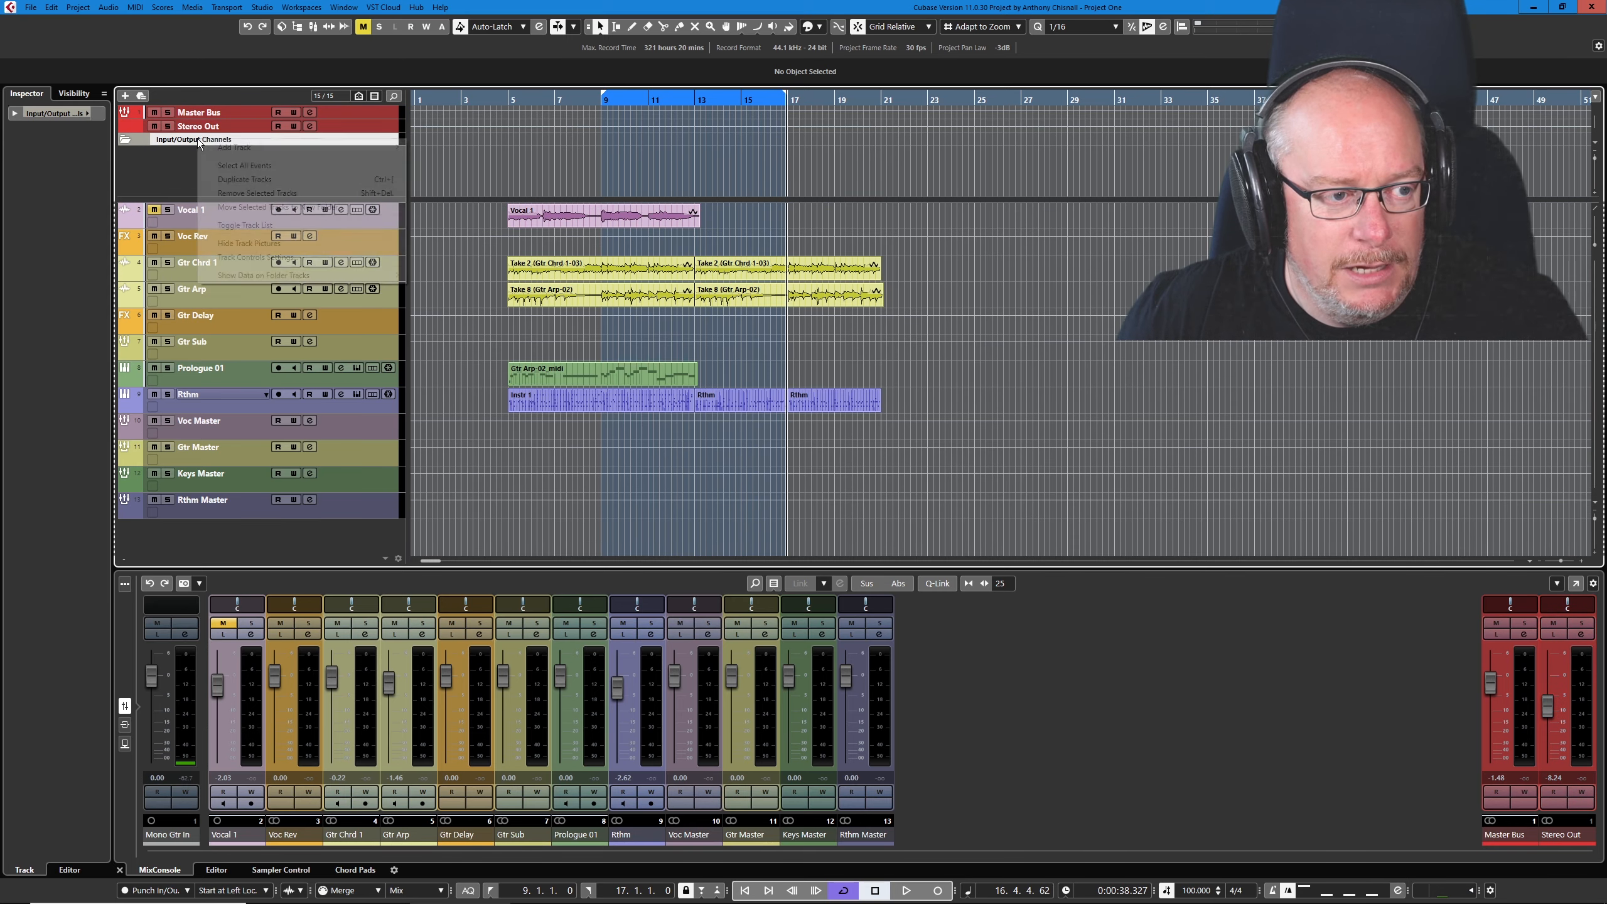
left_click(234, 194)
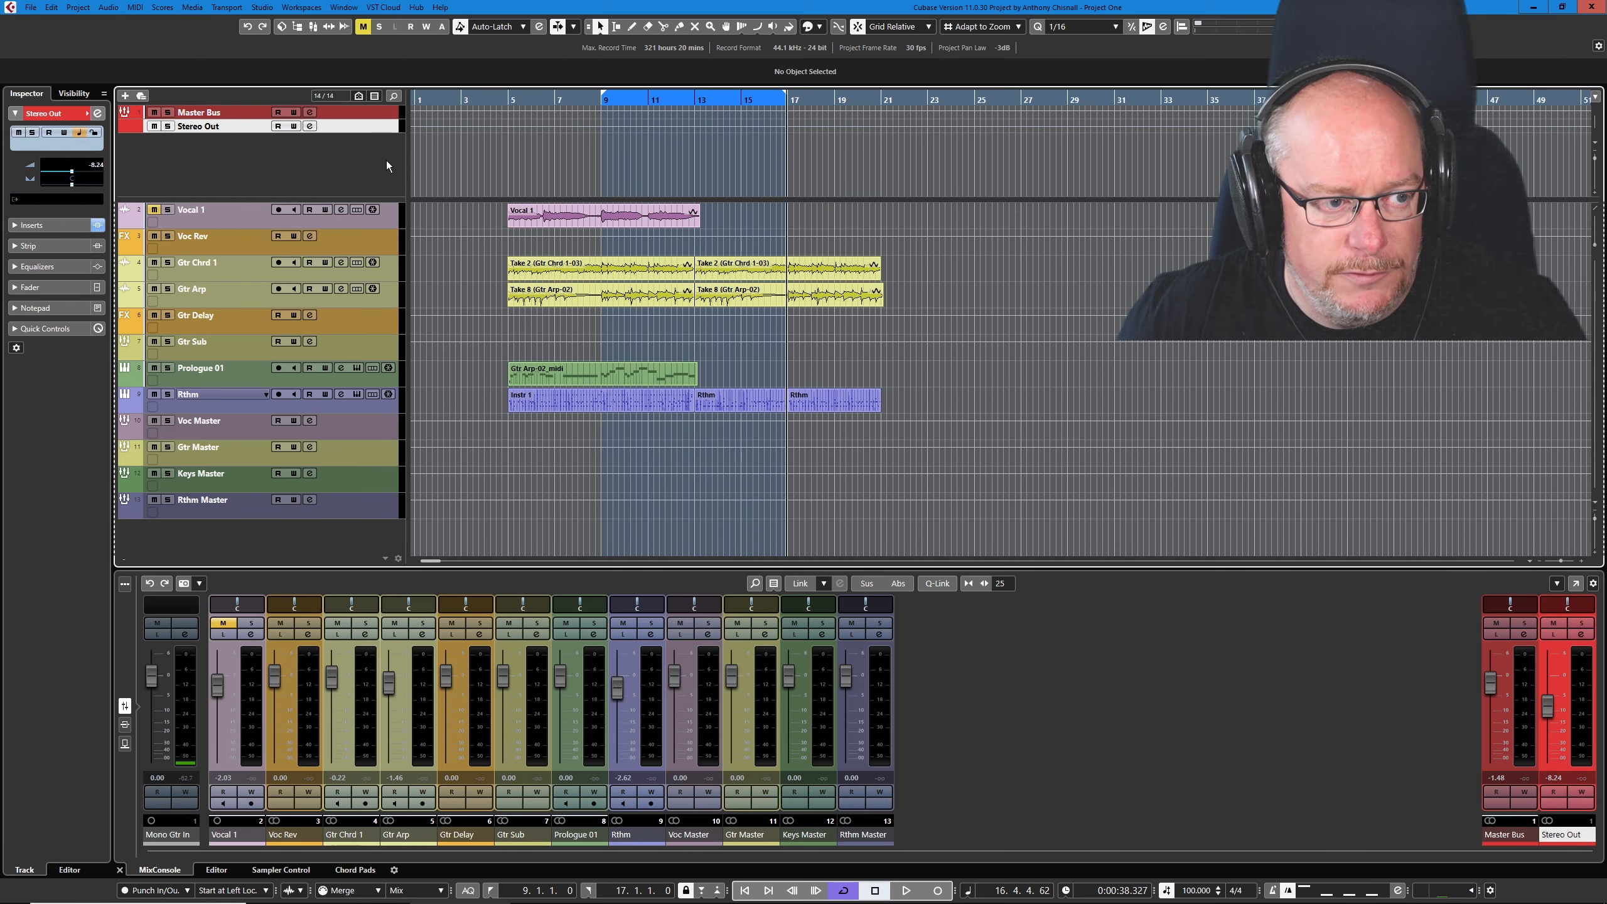
- Add one marker track named "Position Marker"
left_click(125, 96)
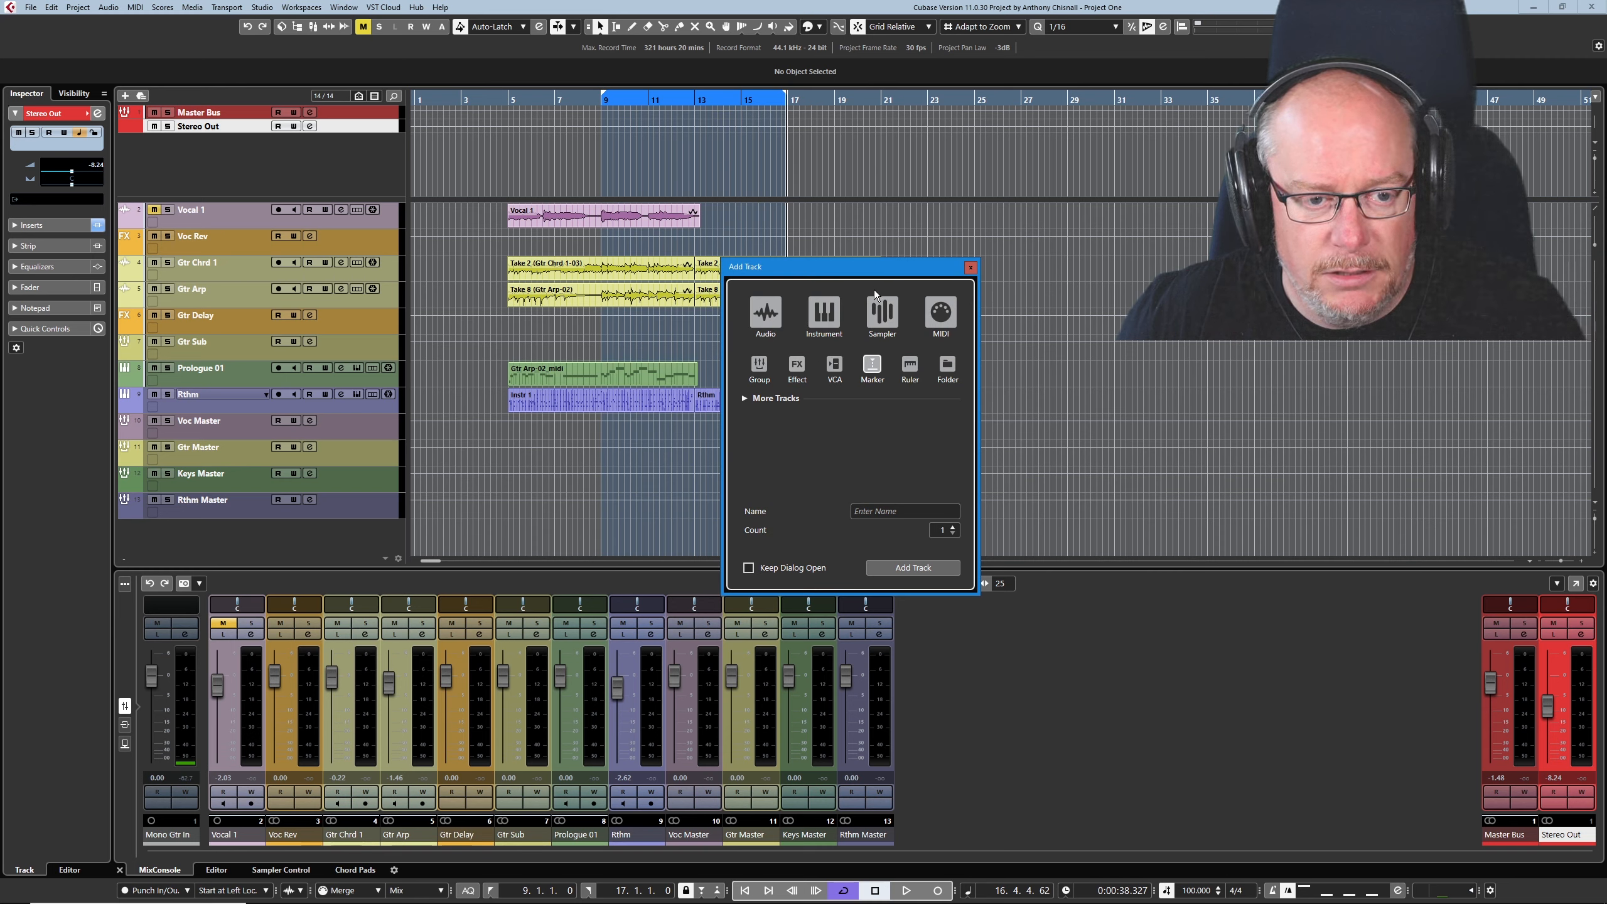
left_click_drag(864, 269, 726, 256)
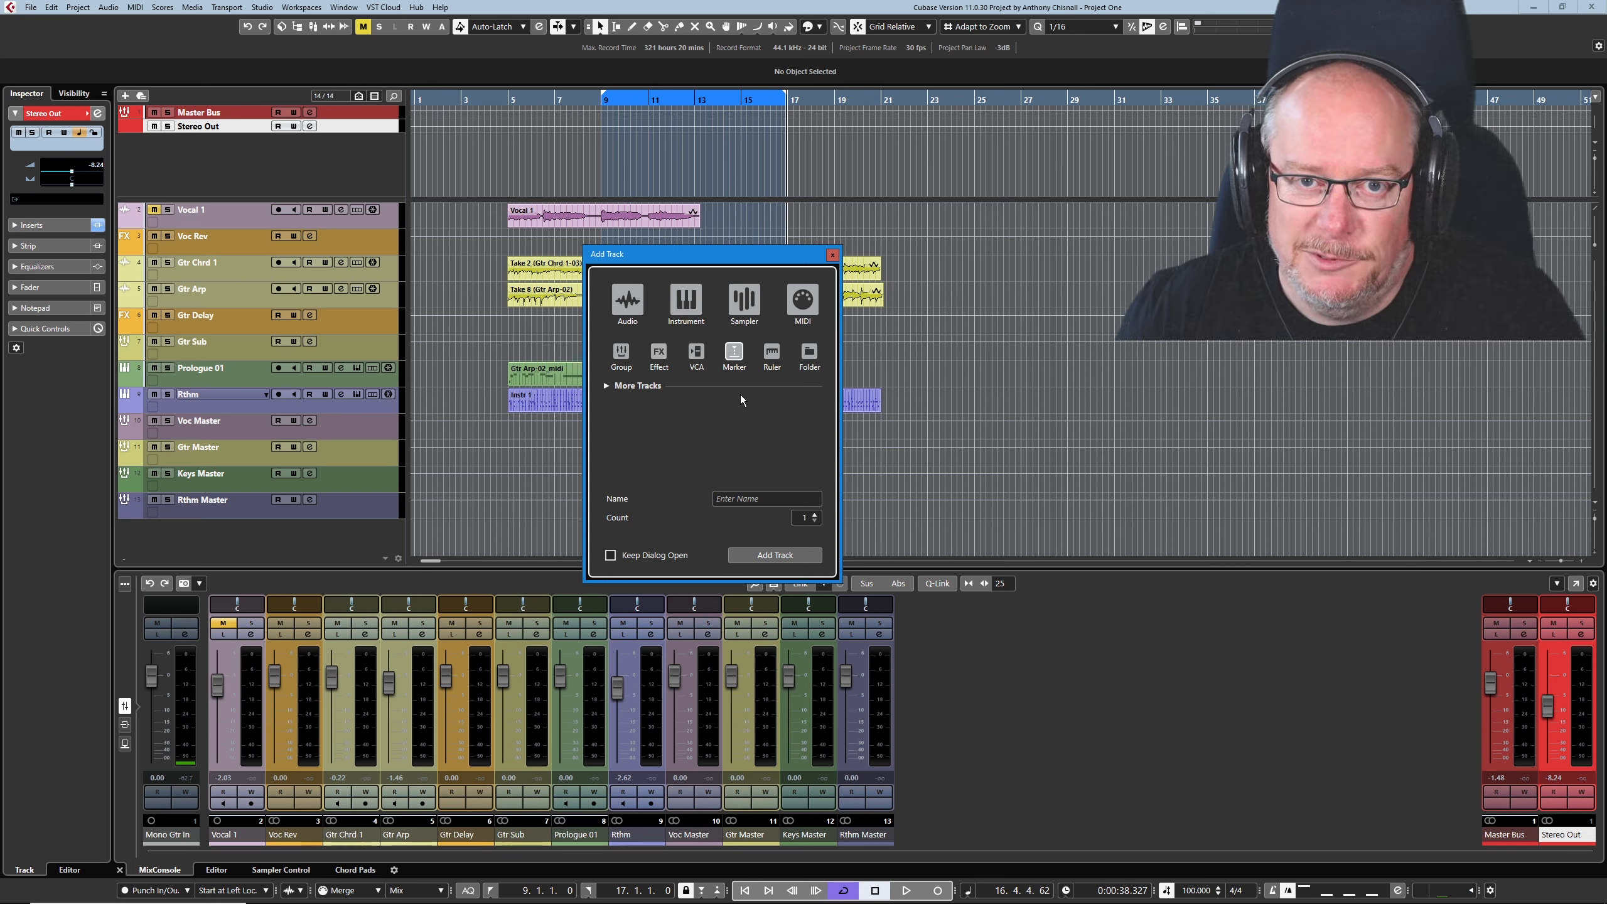
left_click(760, 499)
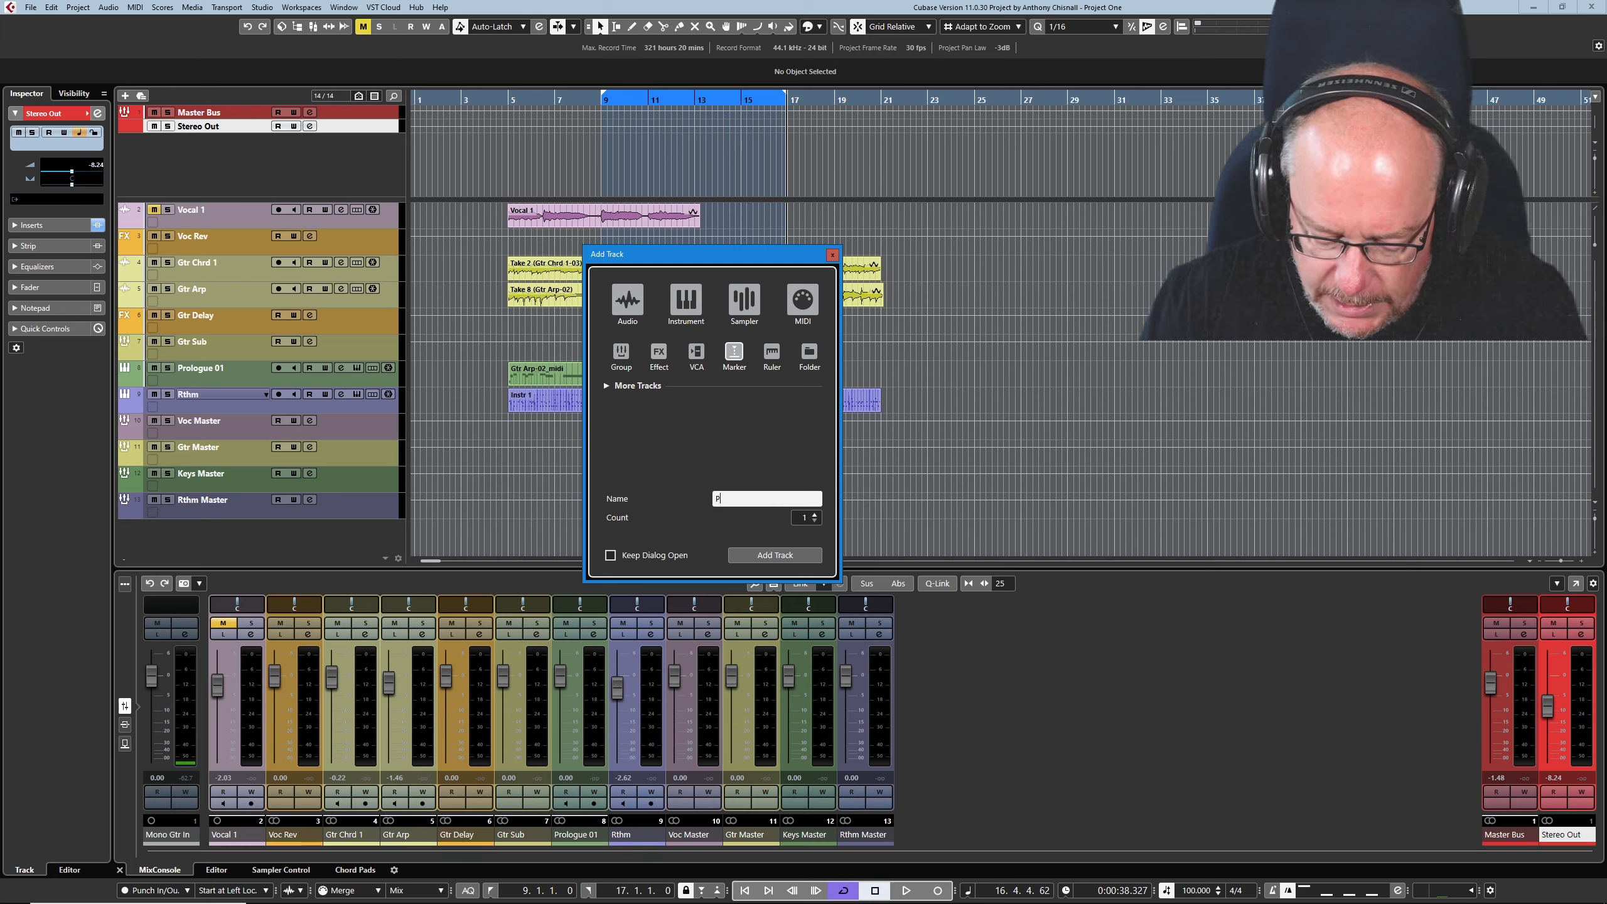
type("Position Mar")
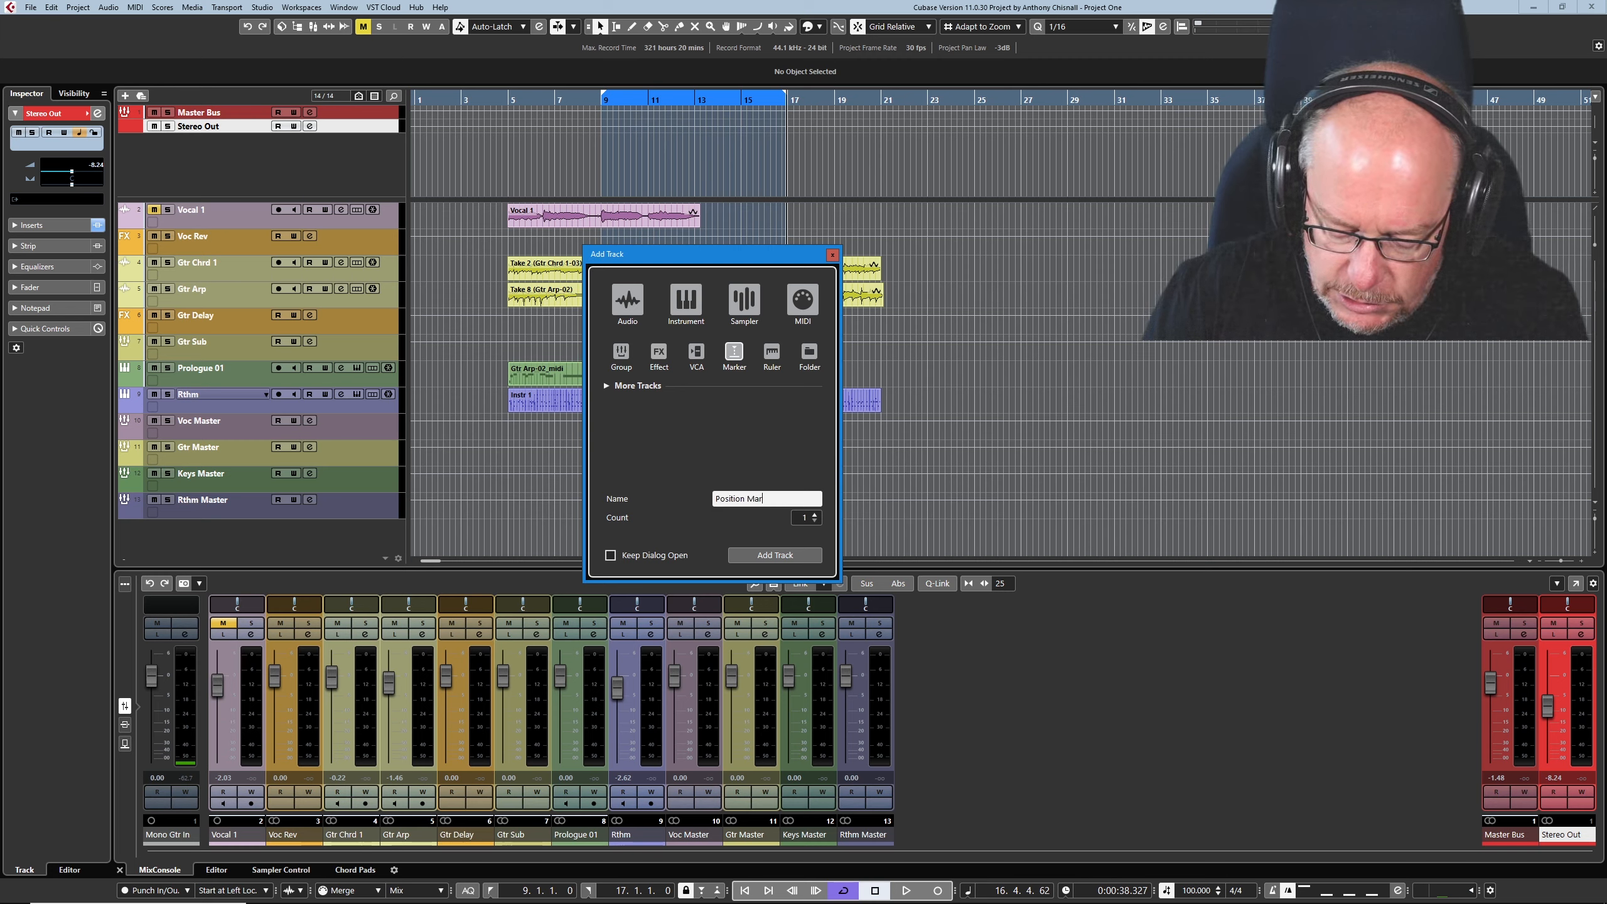
type("ker")
key("Return")
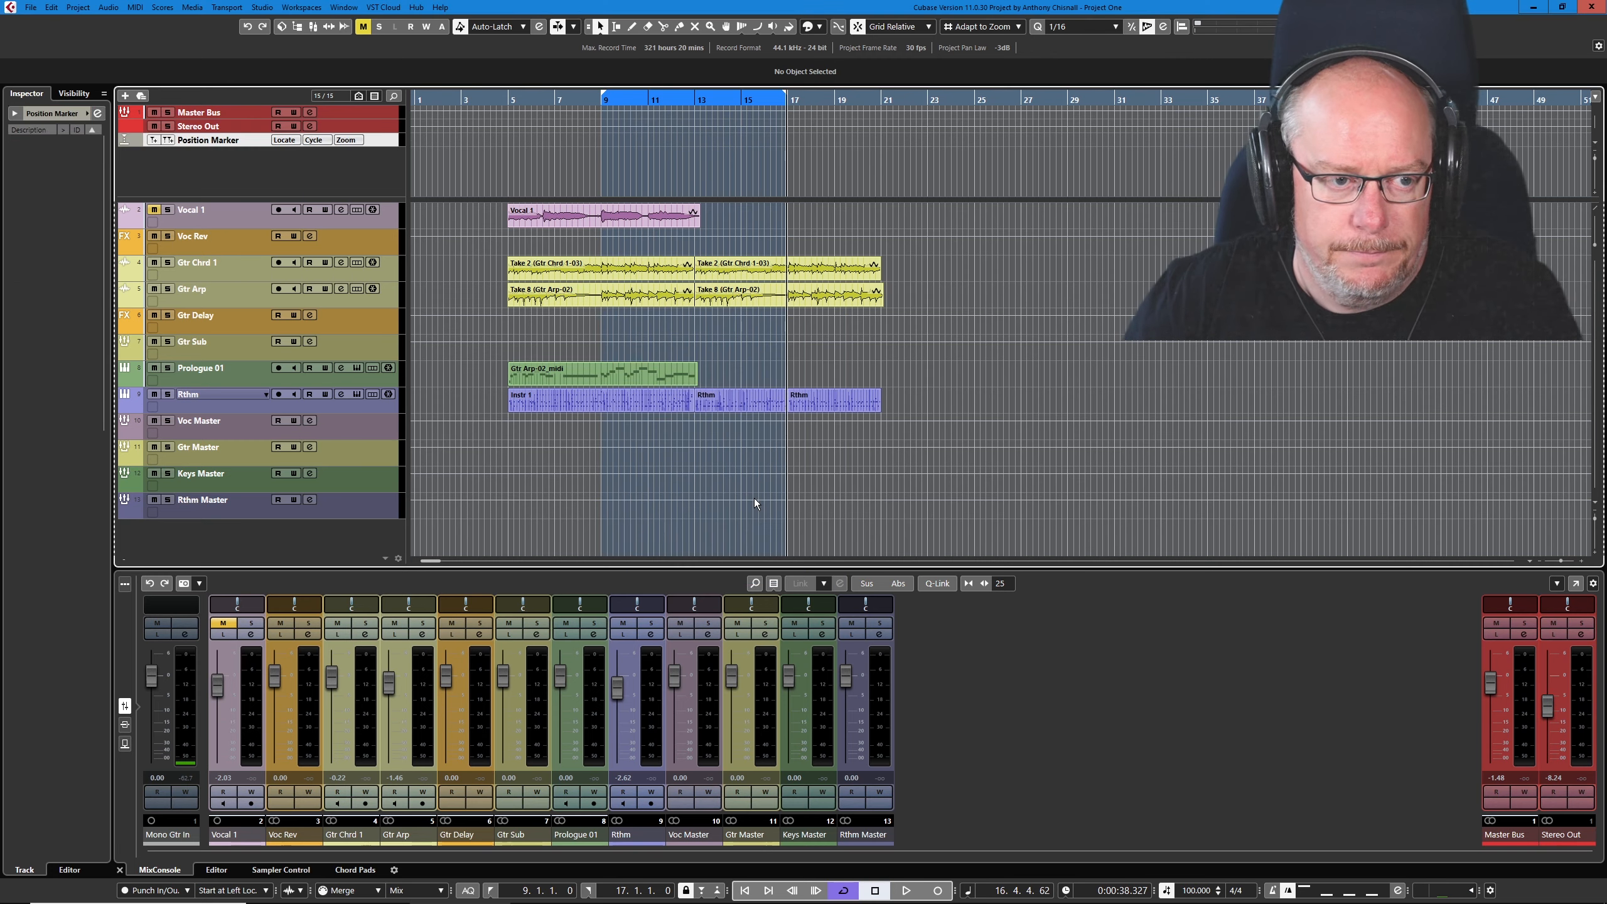
- Place the Position Marker track above Master Bus in the track list and color it light blue
left_click_drag(189, 141, 220, 112)
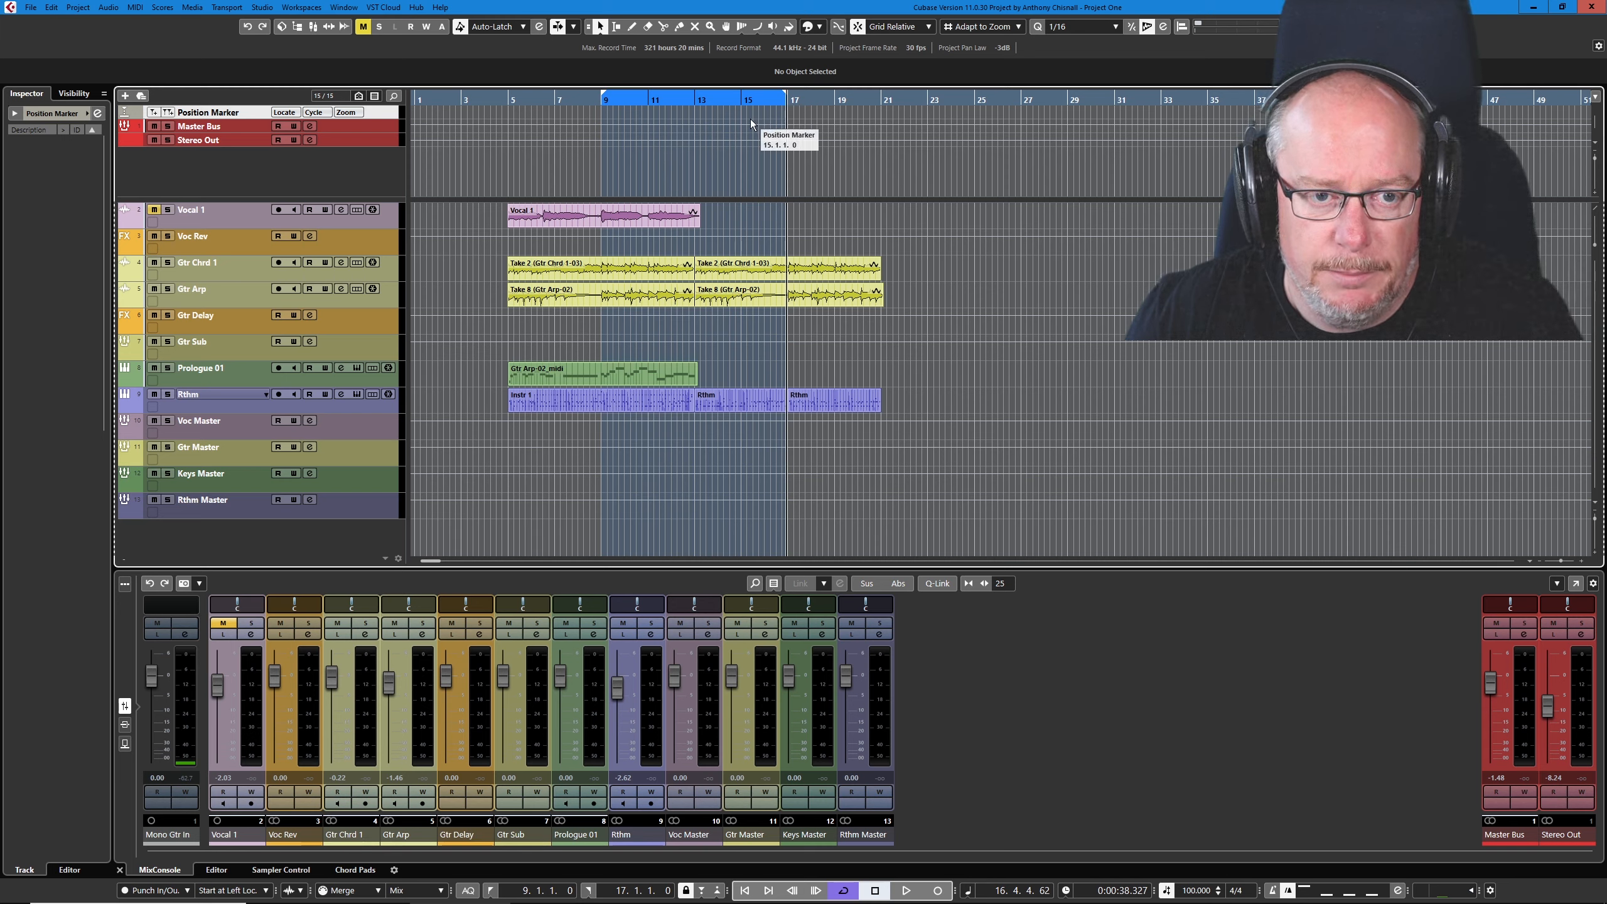
left_click(816, 30)
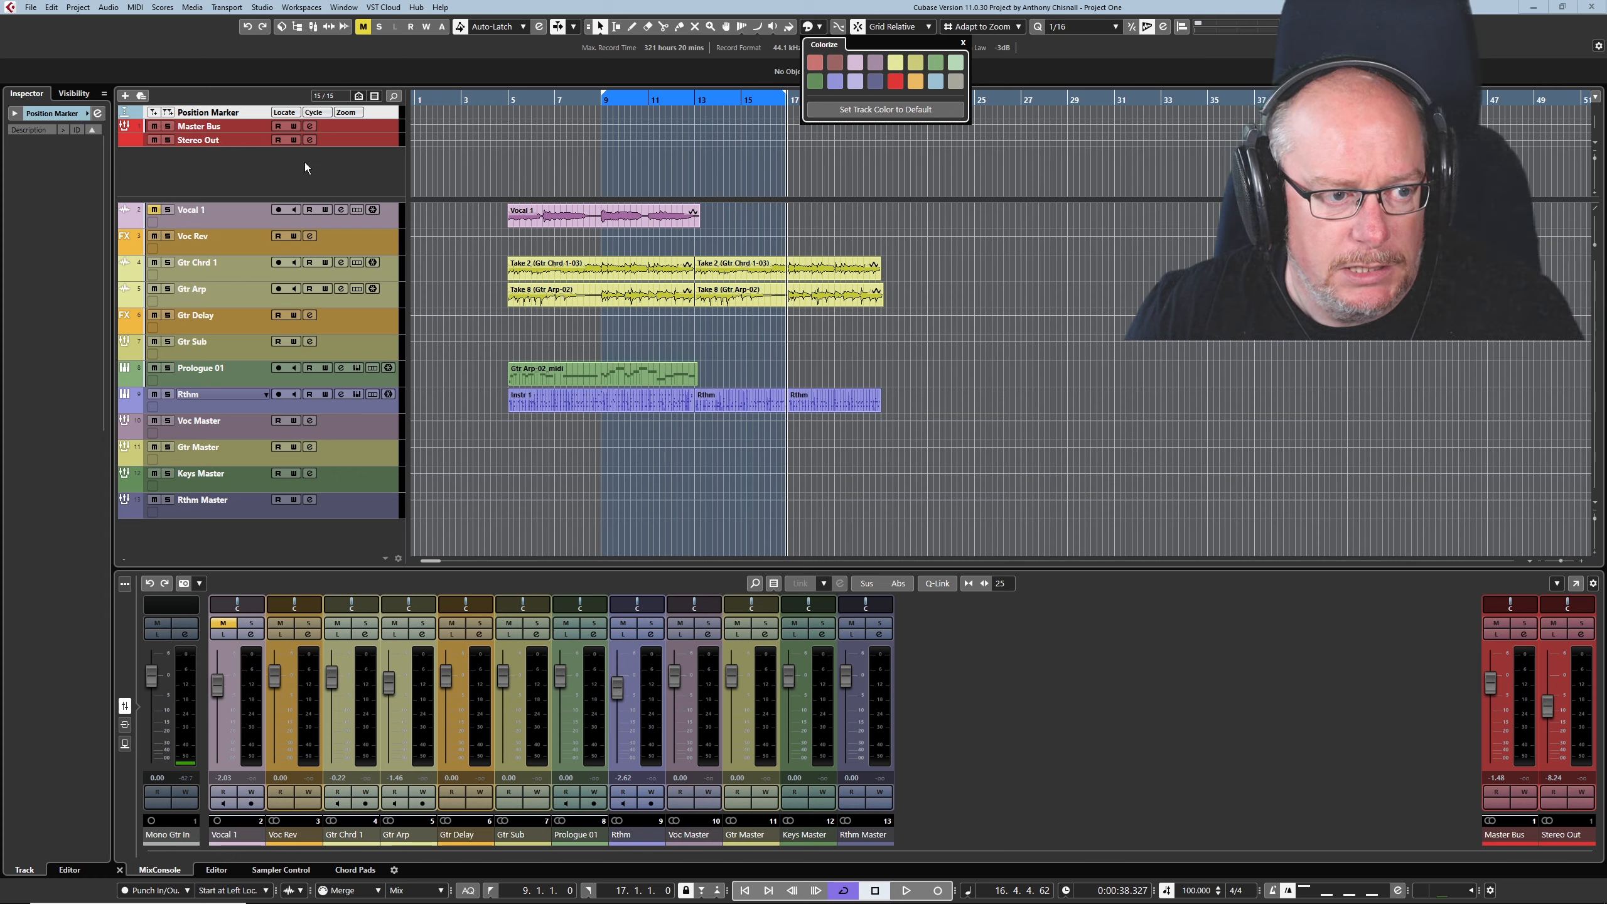
left_click(277, 168)
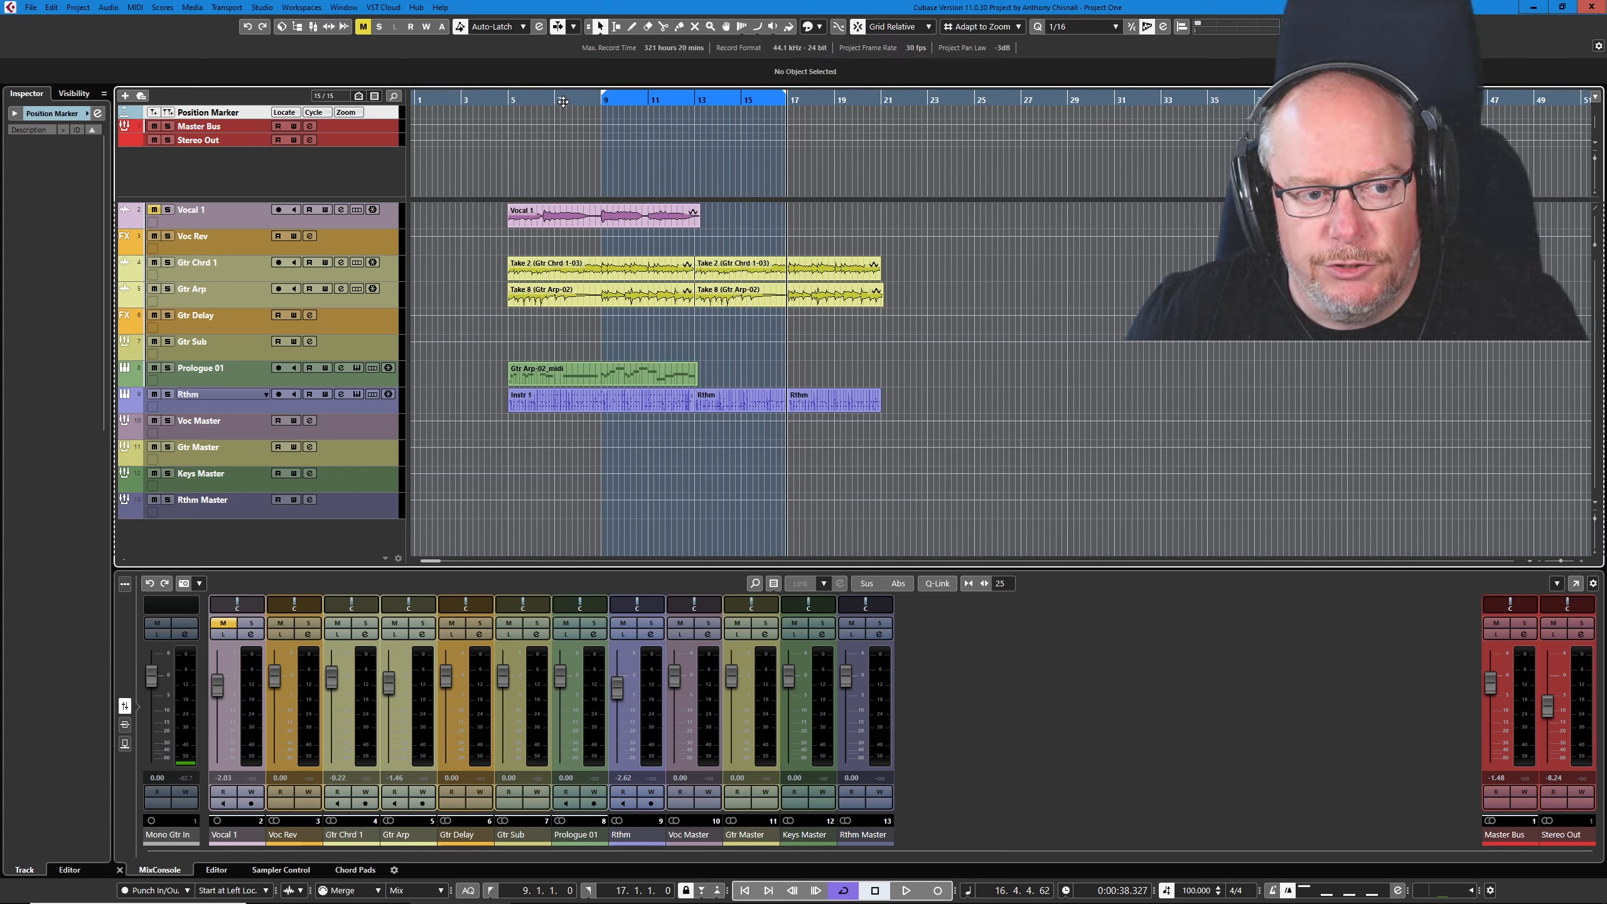
- Add three position markers on the Position Marker track at bars 12, 26 and 35
left_click(672, 101)
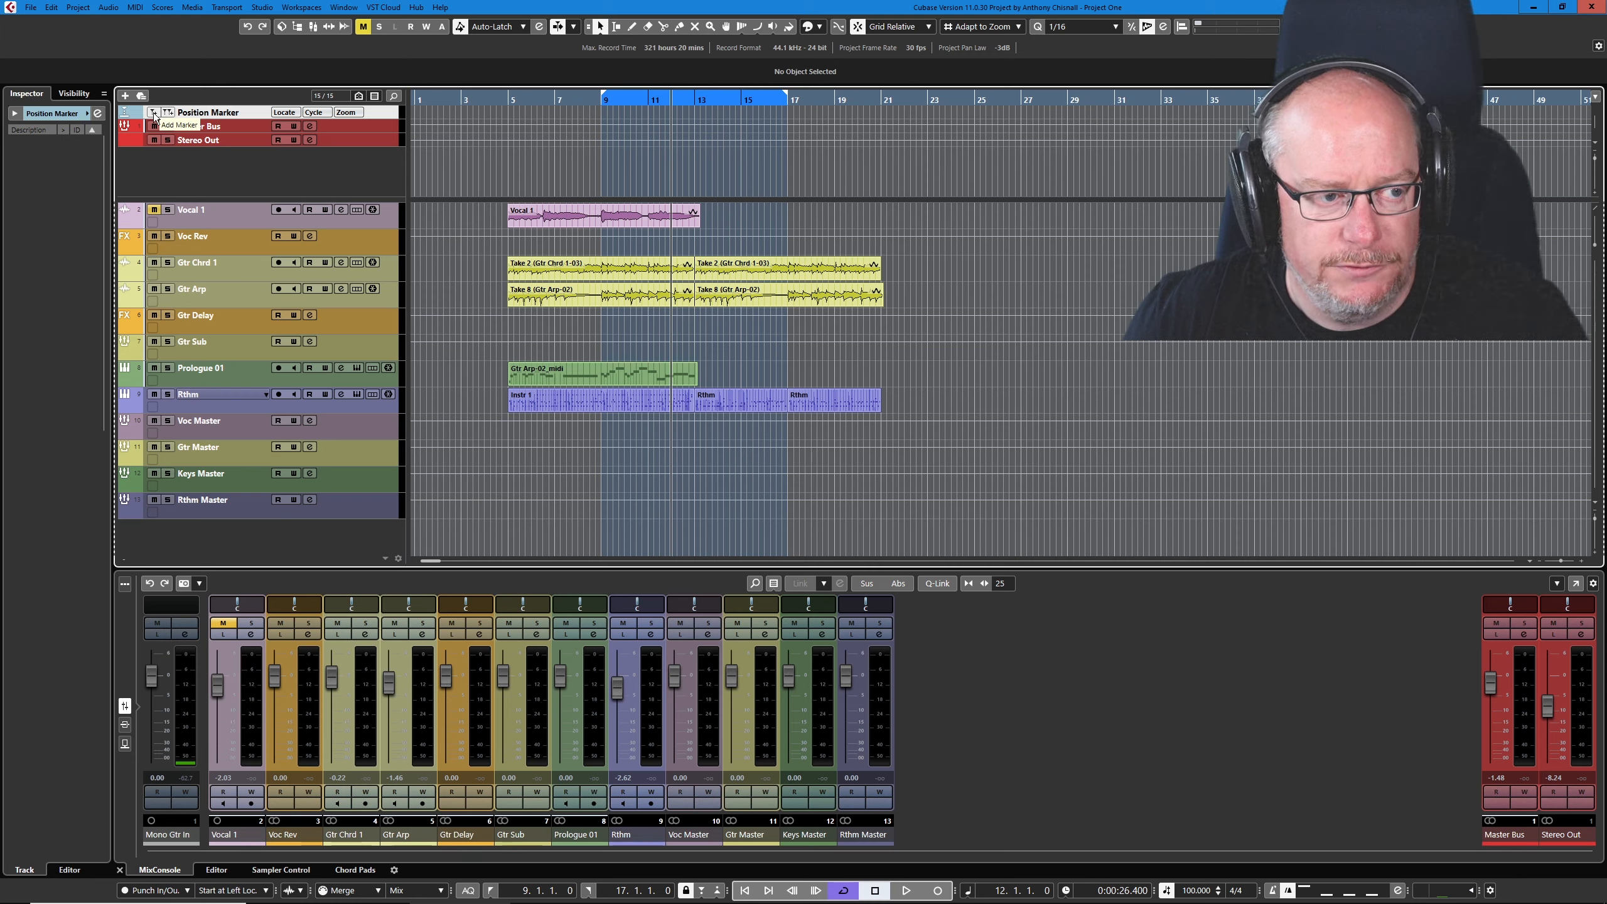
left_click(154, 113)
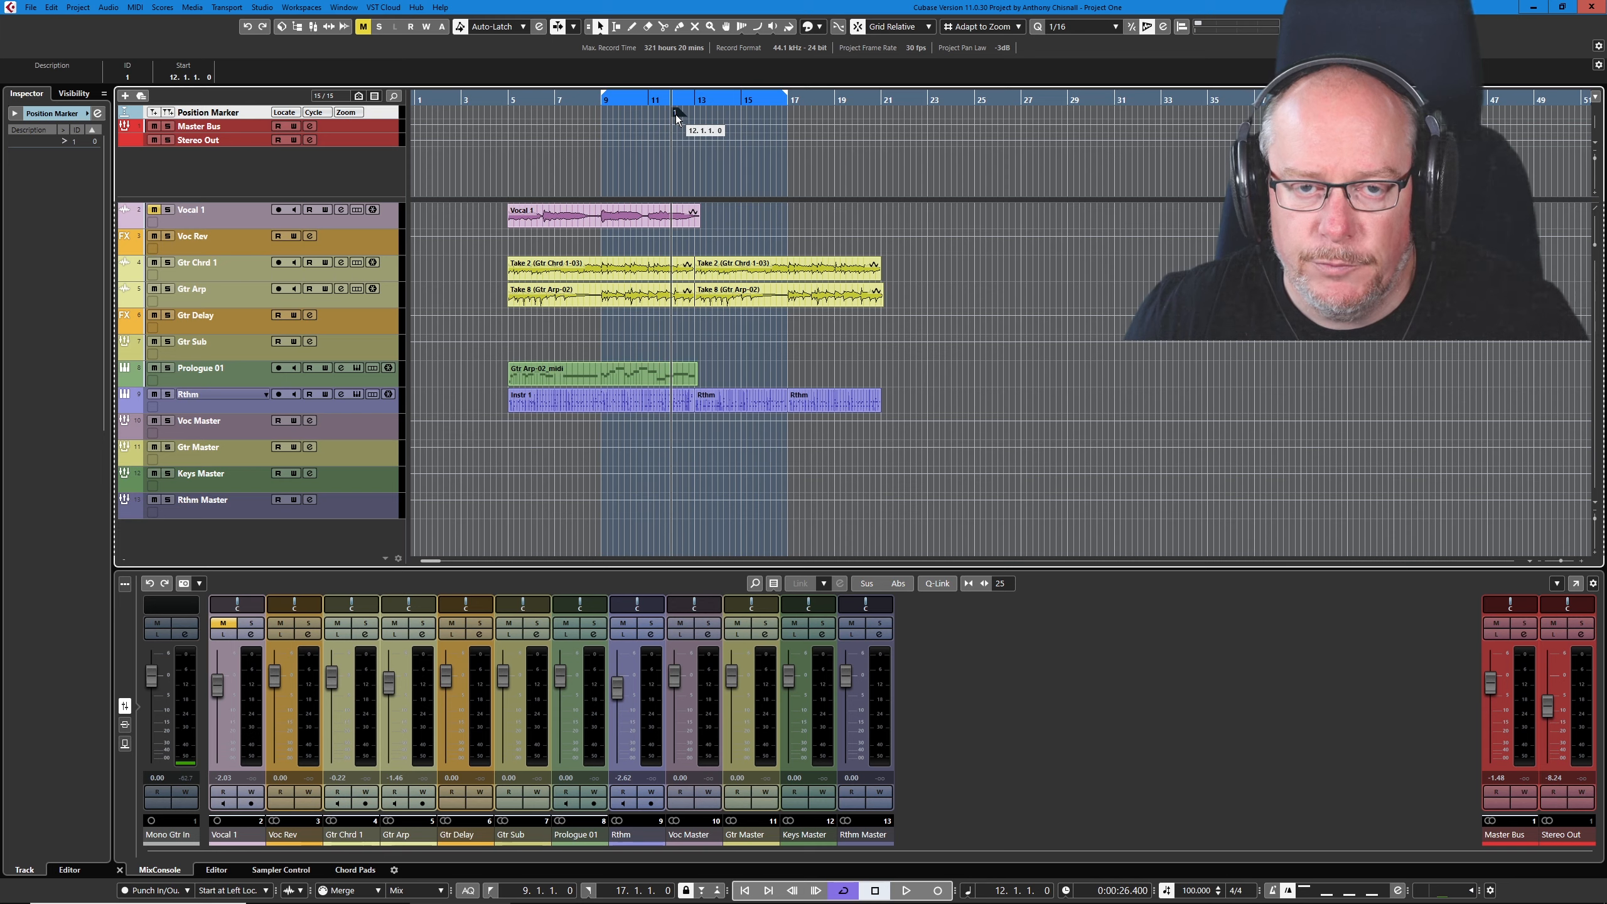
left_click(998, 99)
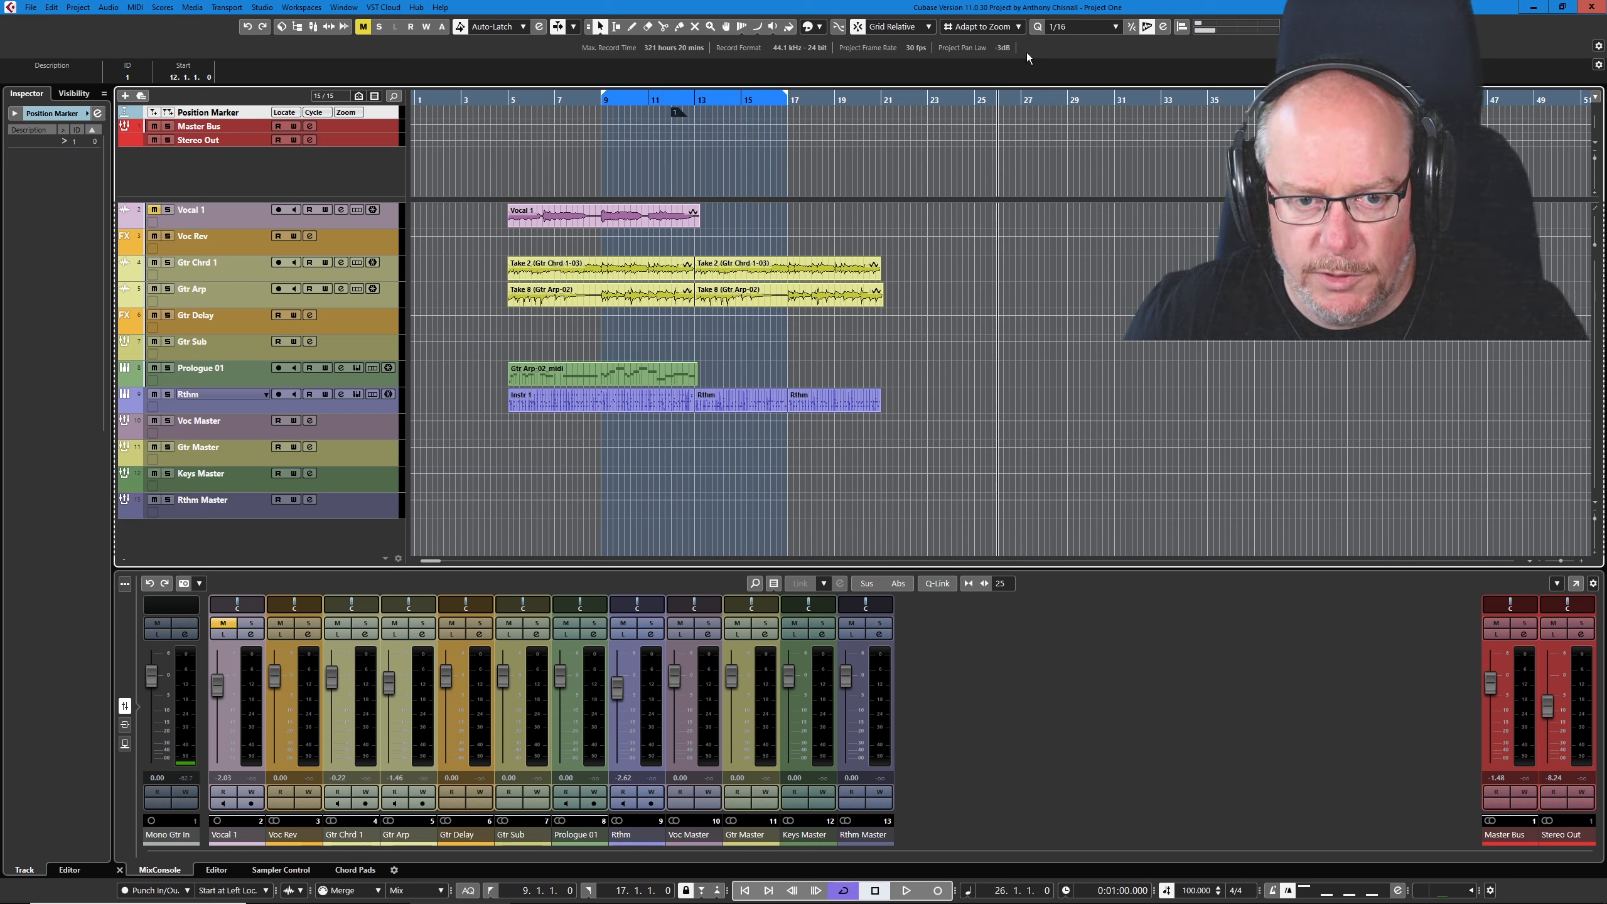
left_click(153, 112)
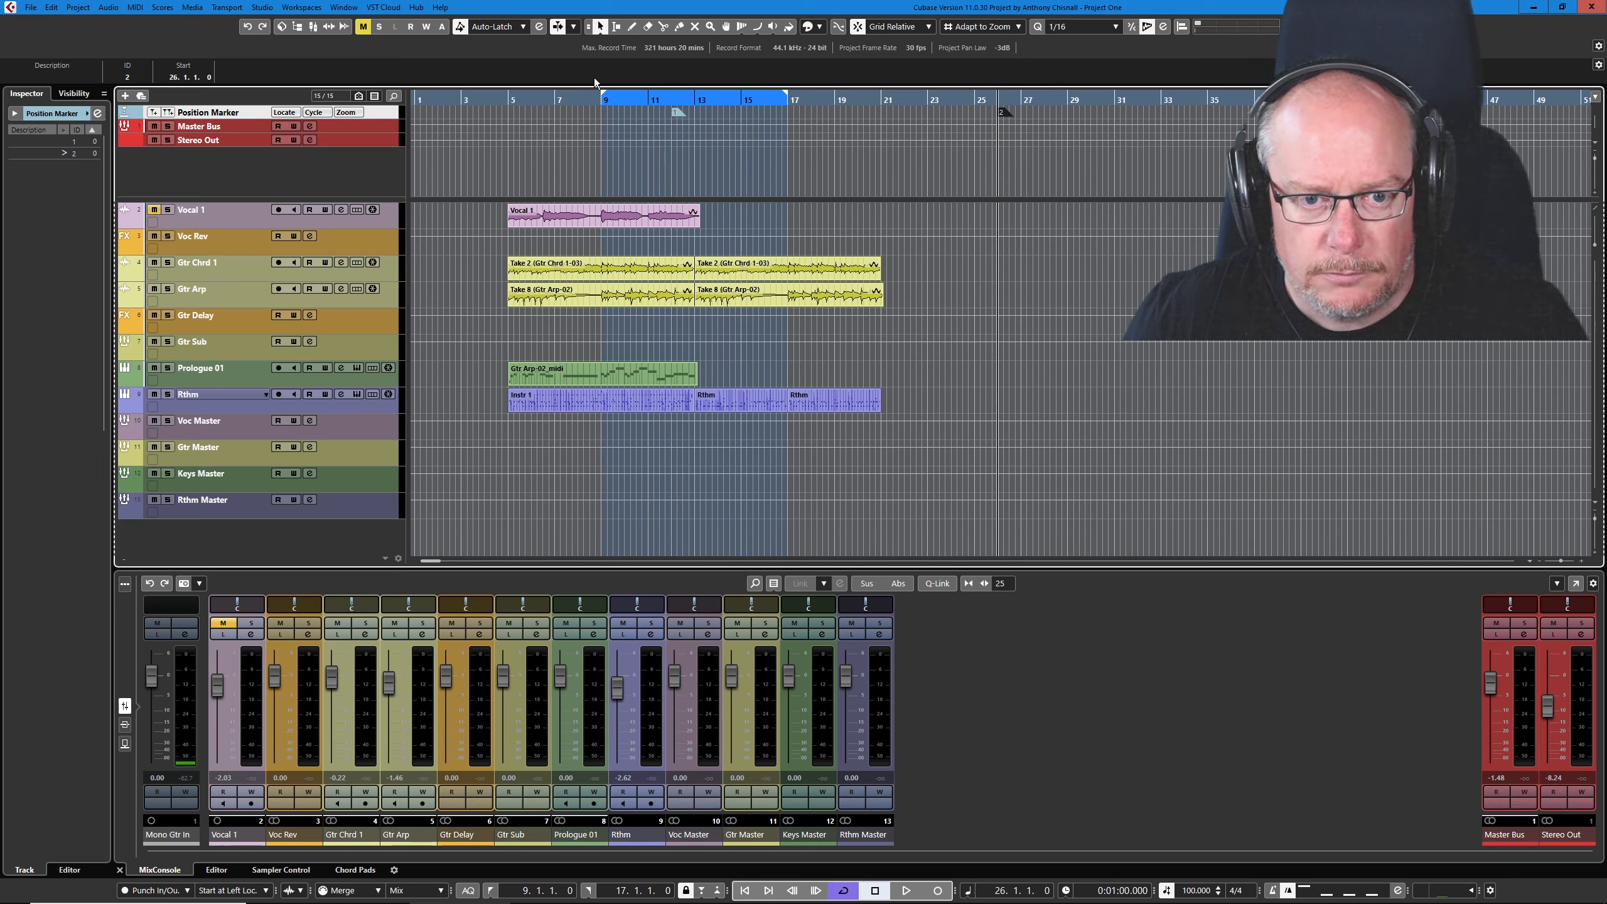
left_click(1201, 100)
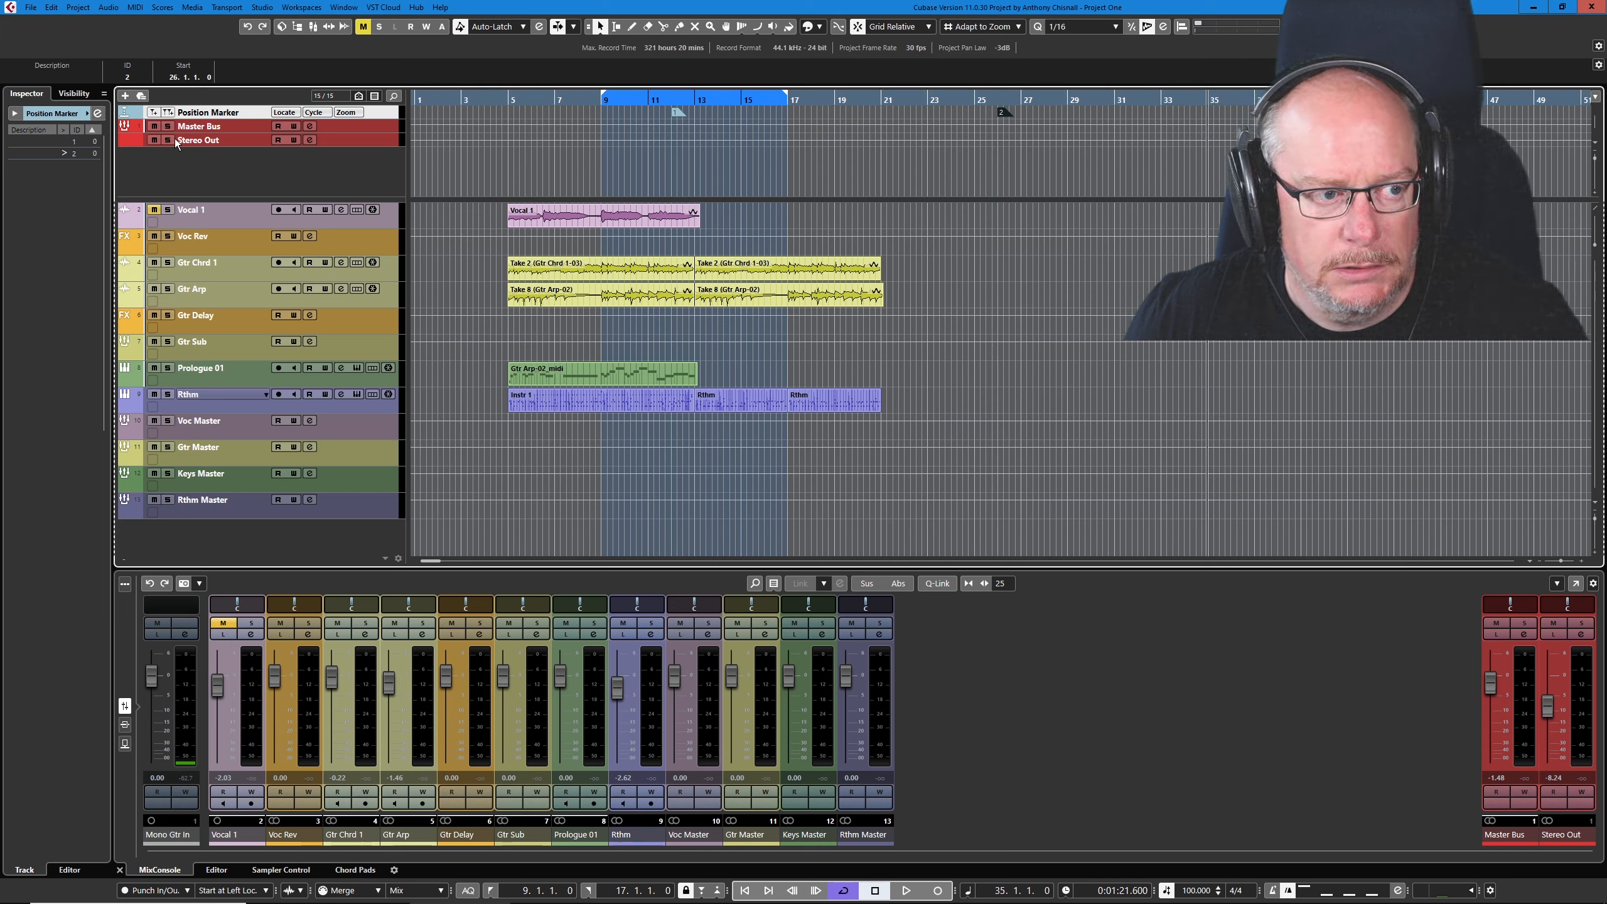
left_click(154, 113)
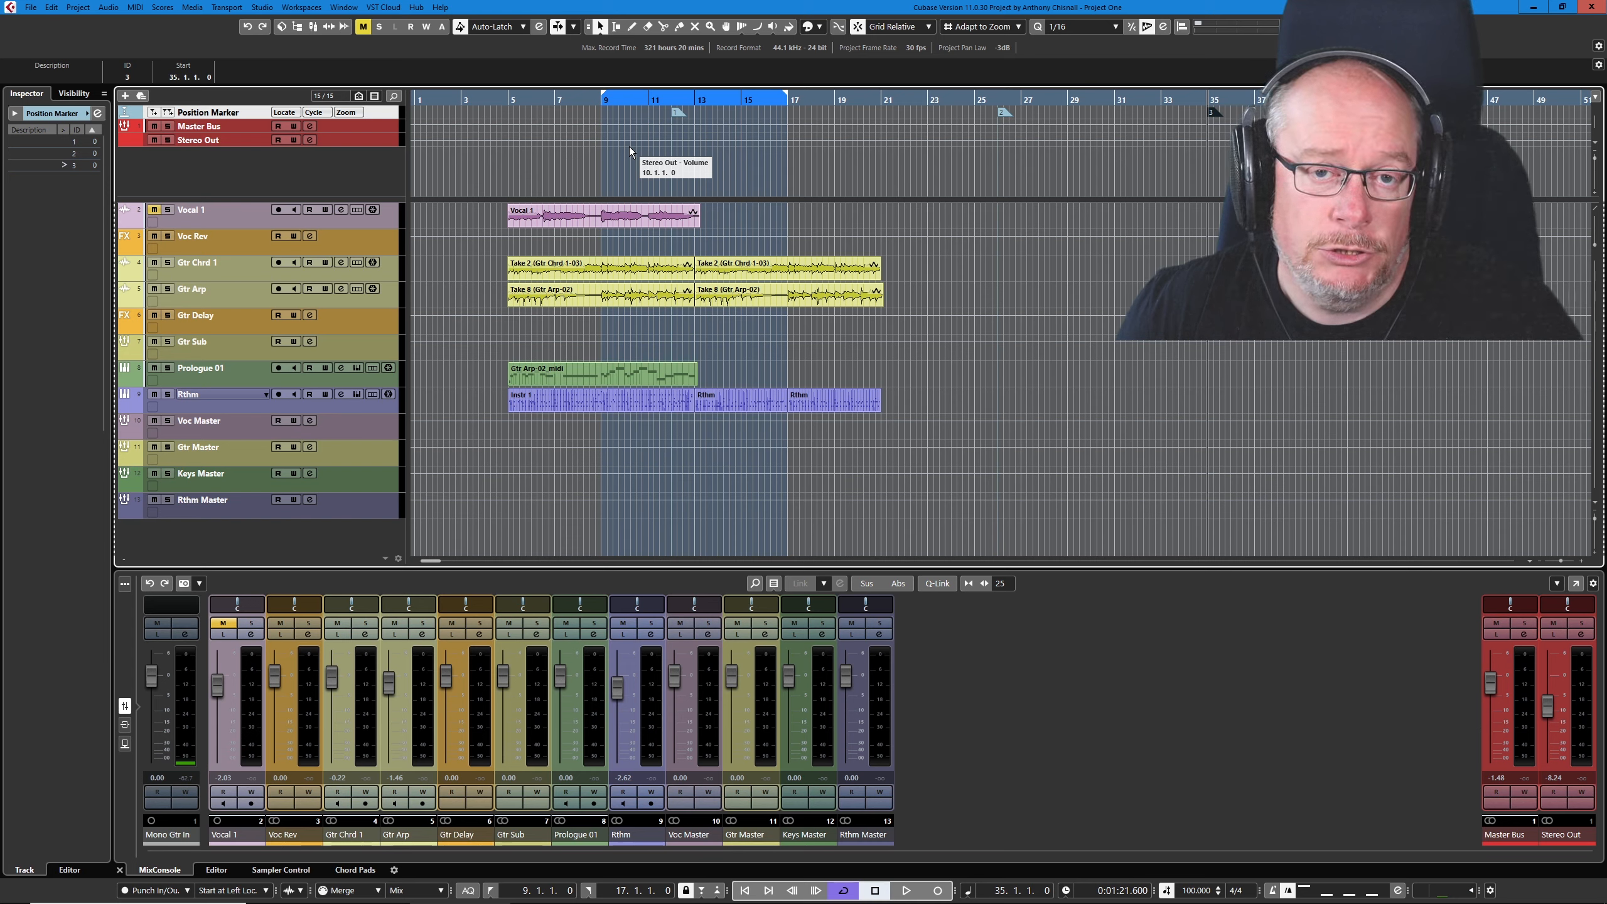
- Search the Key Commands for "marker" to review the key assignments for marker functions, and close the window
left_click(53, 9)
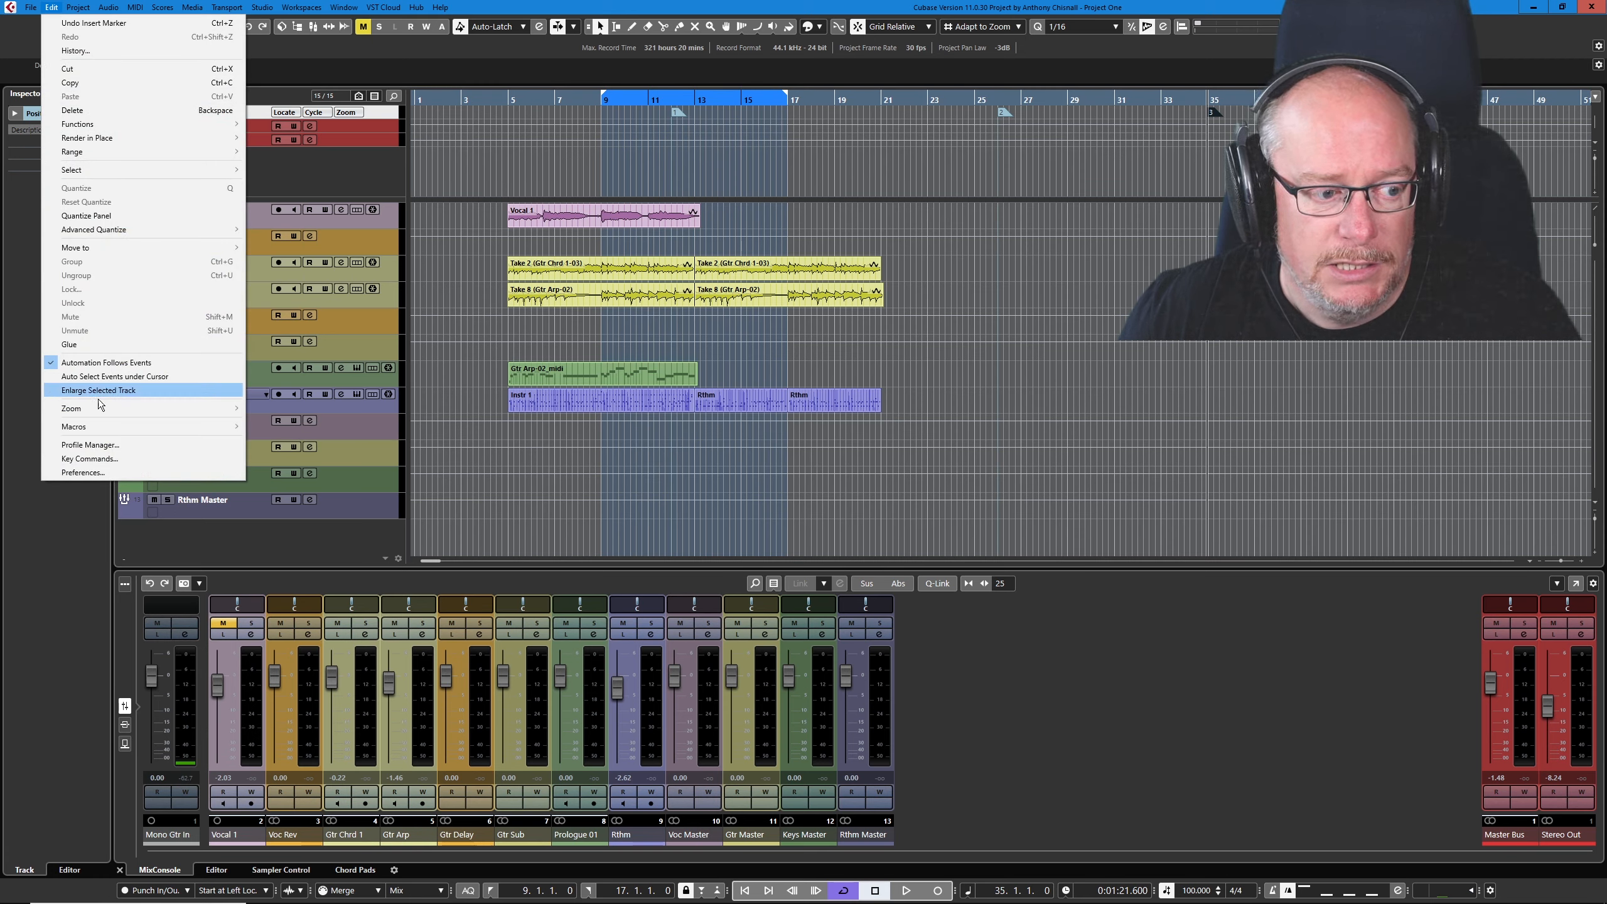
left_click(99, 459)
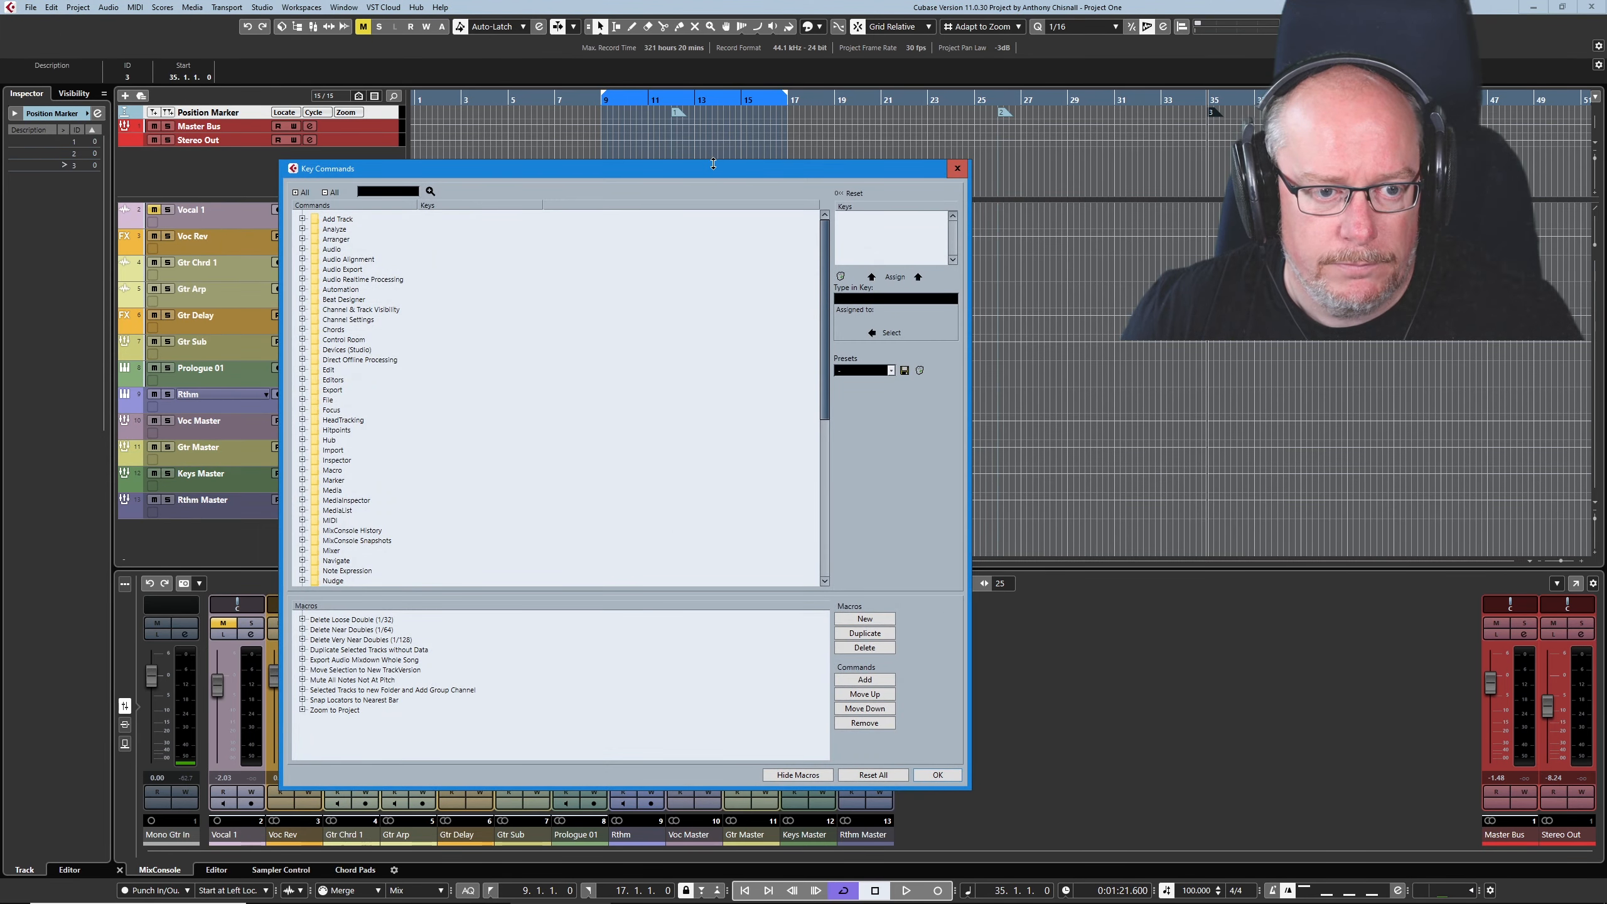
left_click_drag(702, 165, 770, 152)
type("marker")
key("Return")
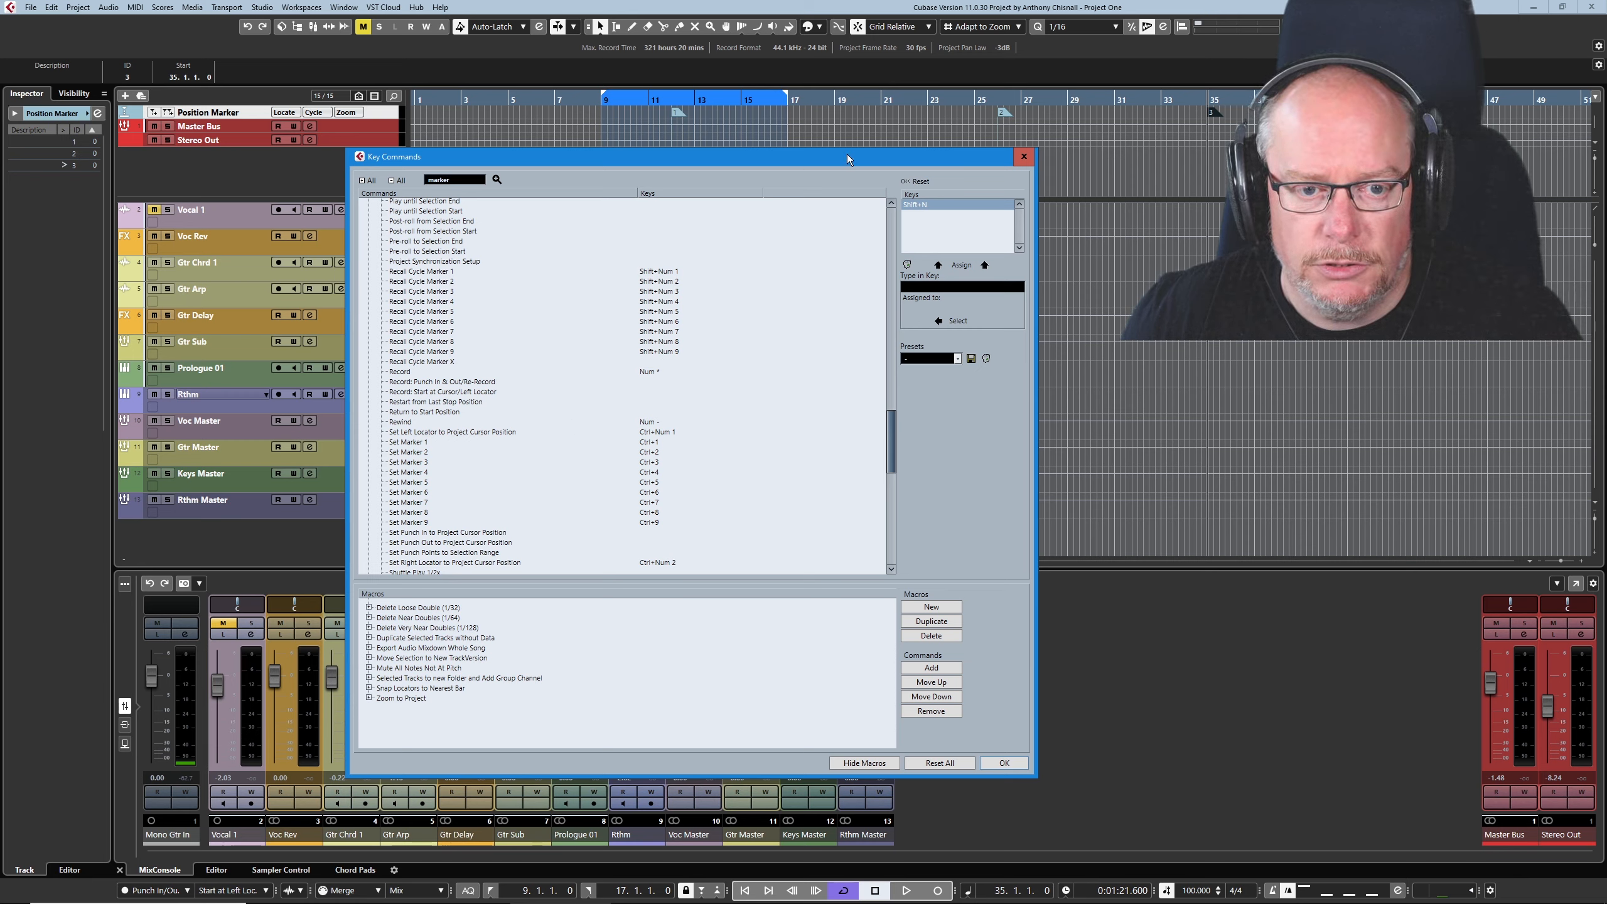
left_click(1024, 156)
- Set marker 6 at bar 22 and jump the project cursor to markers 1, 2, 3 and 6 in turn
left_click(905, 99)
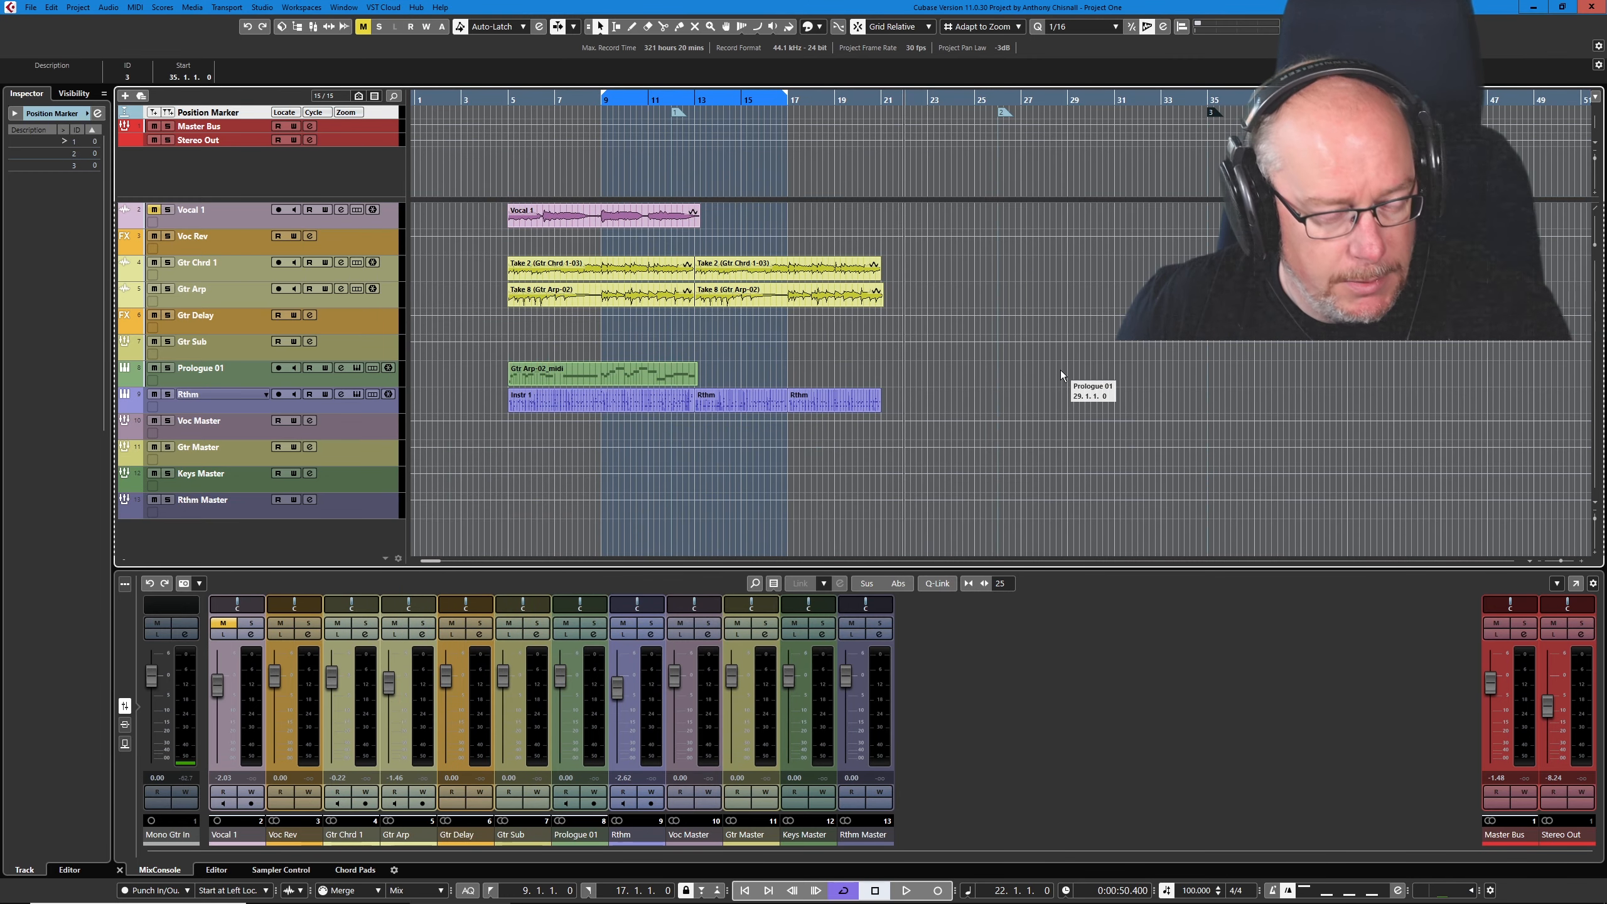
key("ctrl+6")
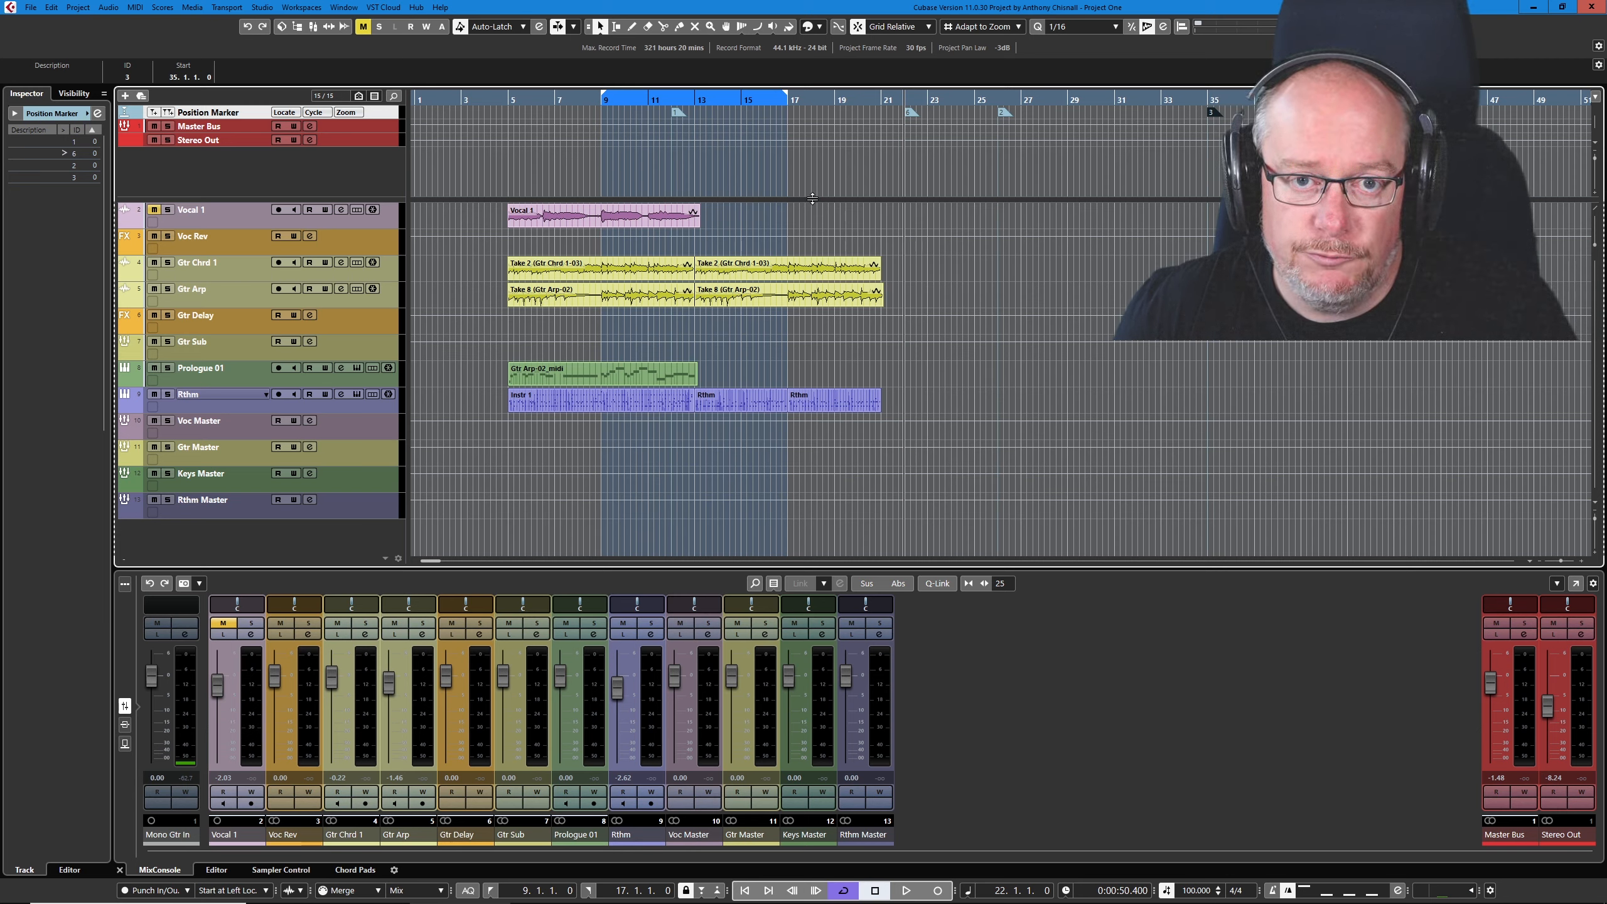
key("shift+1")
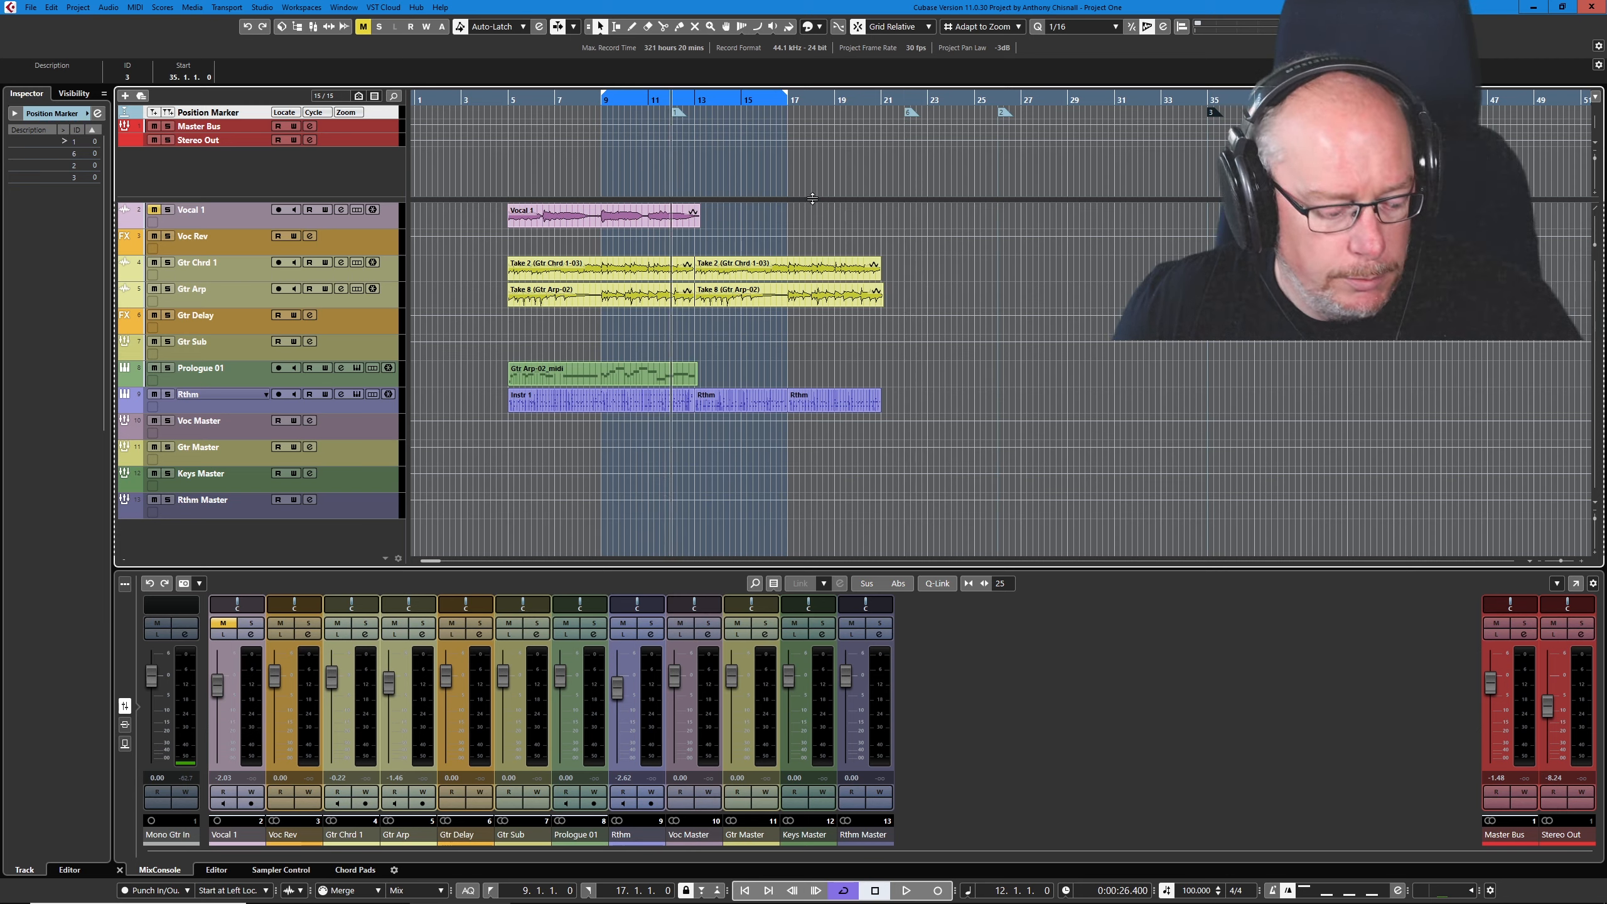
key("shift+2")
key("shift+3")
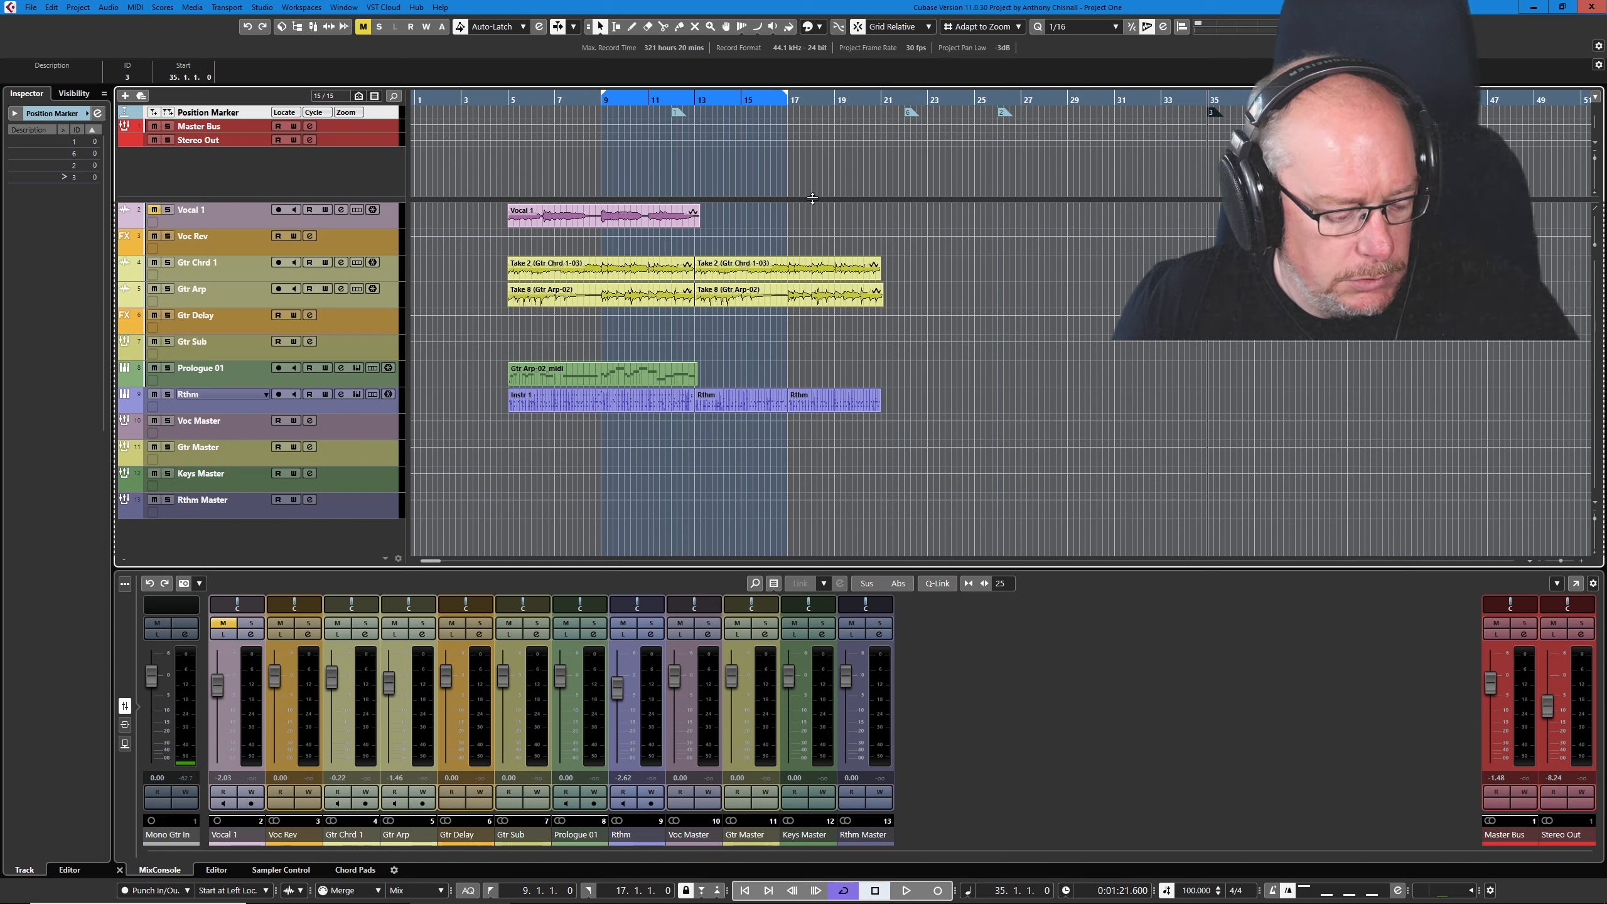
key("shift+6")
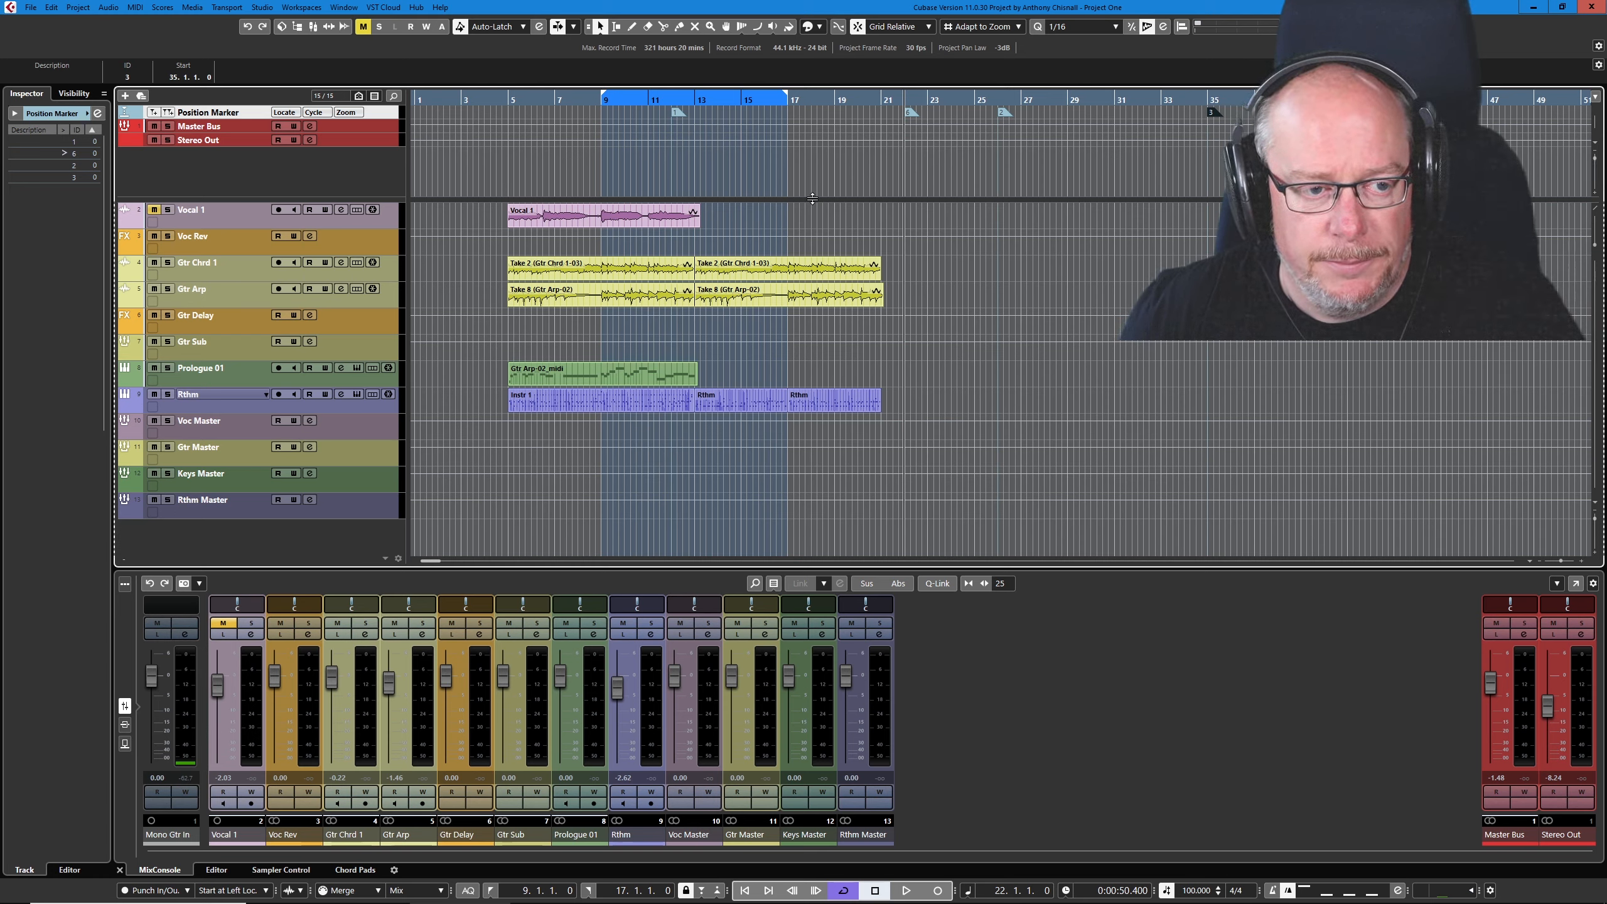
- Reassign marker 3 to bar 5 and marker 1 to bar 4 by setting them at the project cursor
left_click(508, 98)
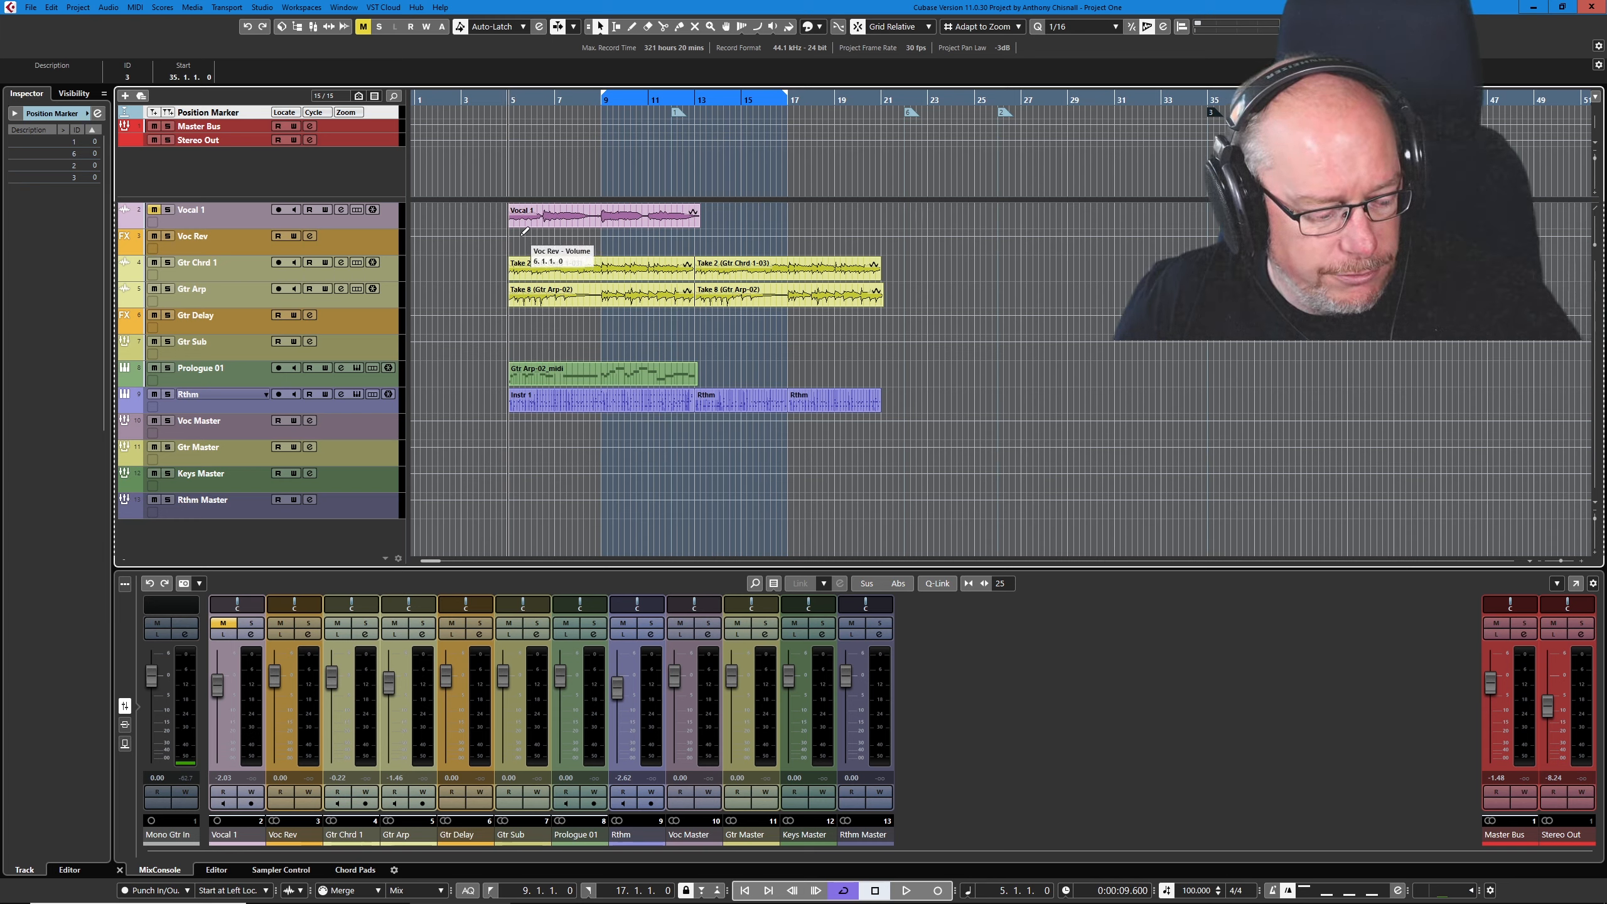
key("ctrl+3")
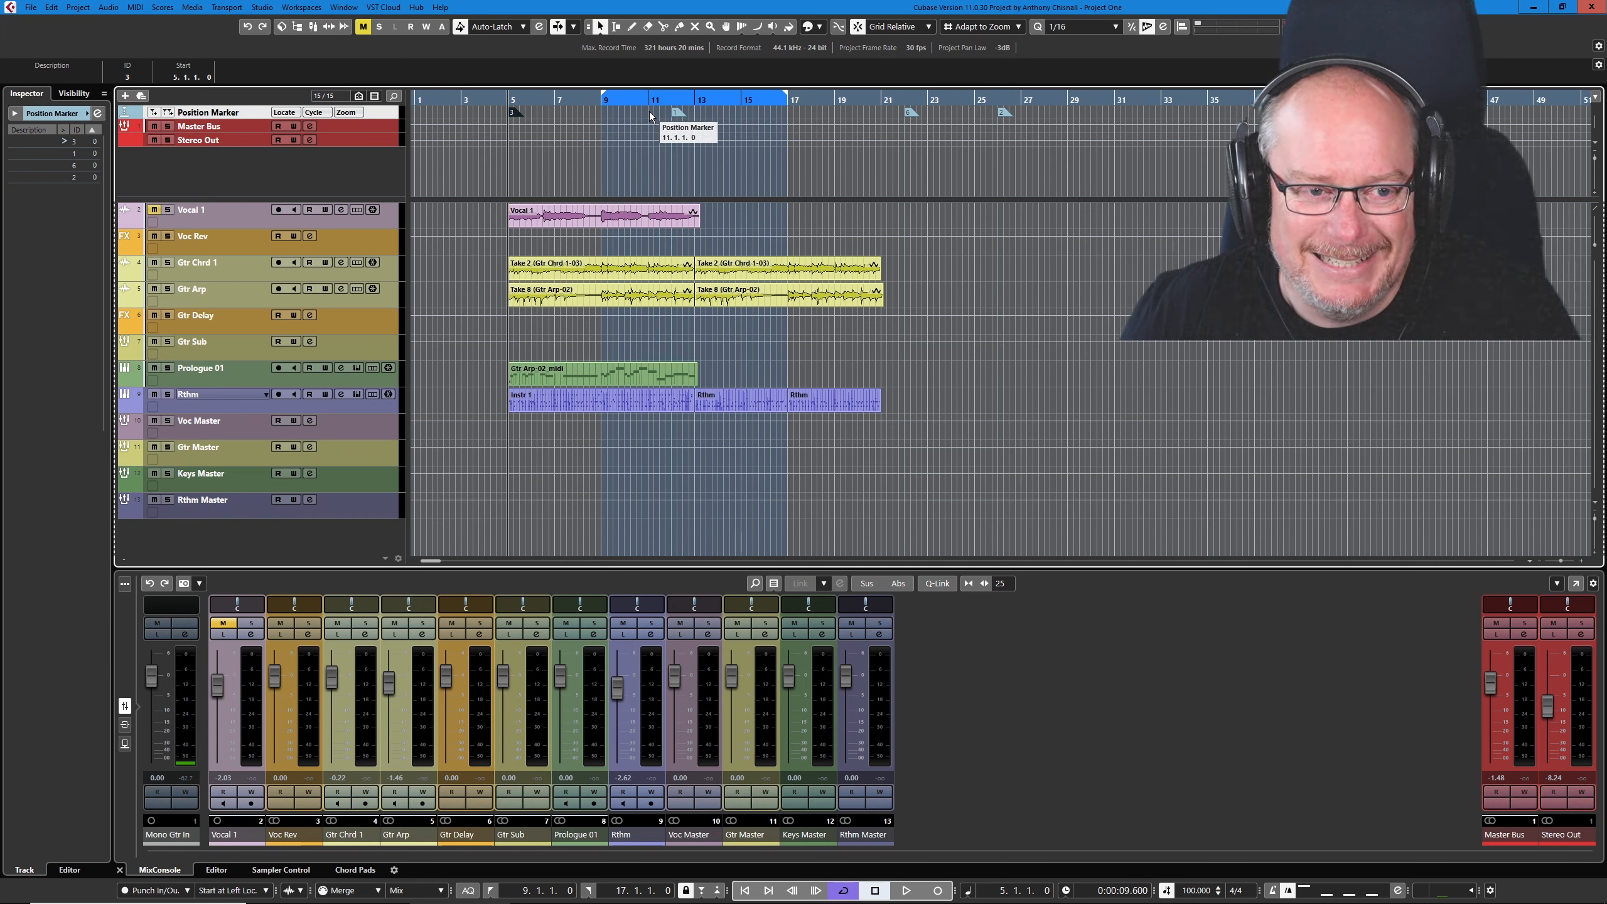
left_click(485, 101)
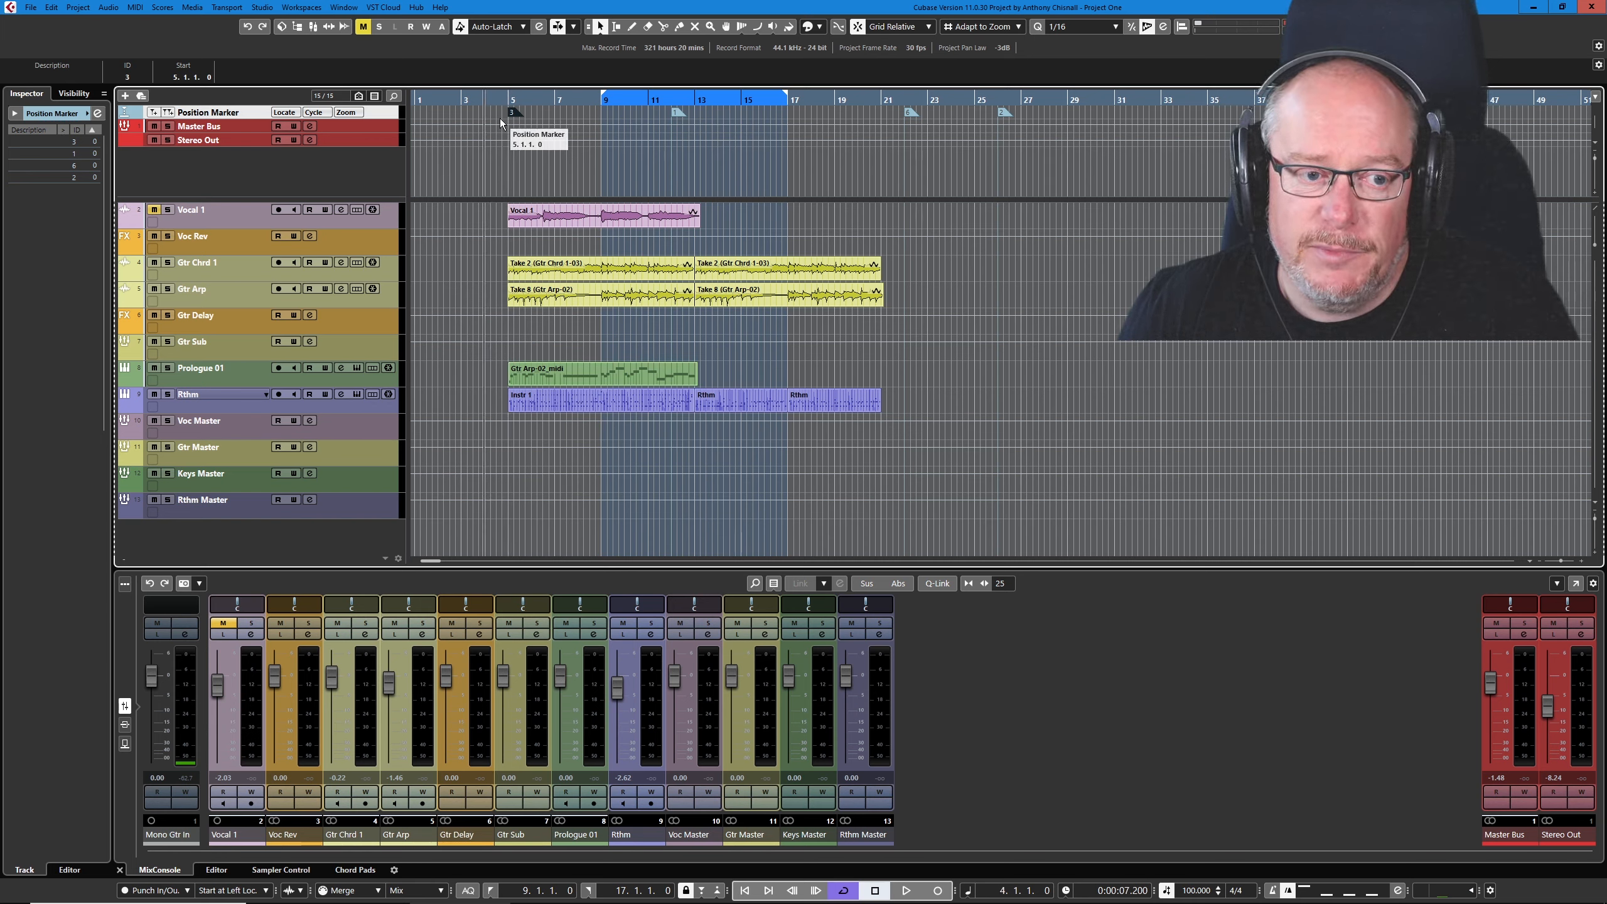
key("ctrl+1")
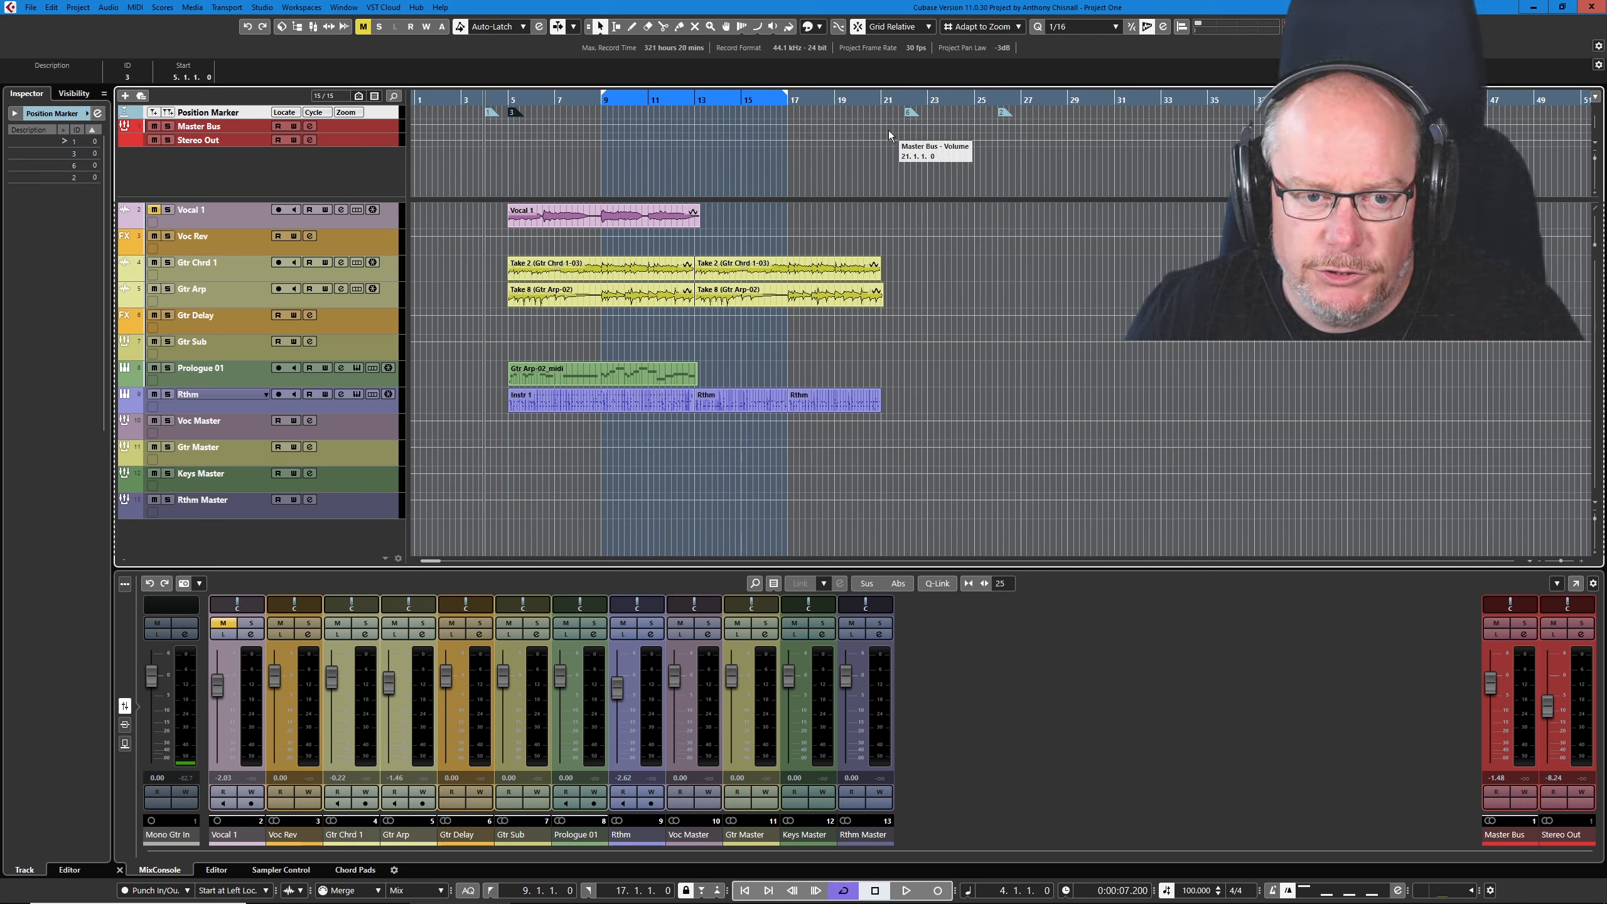
- Set marker 6 at 22.1.2.74 and move the project cursor away from it within bar 22
scroll(902, 121, "up", 10, "ctrl")
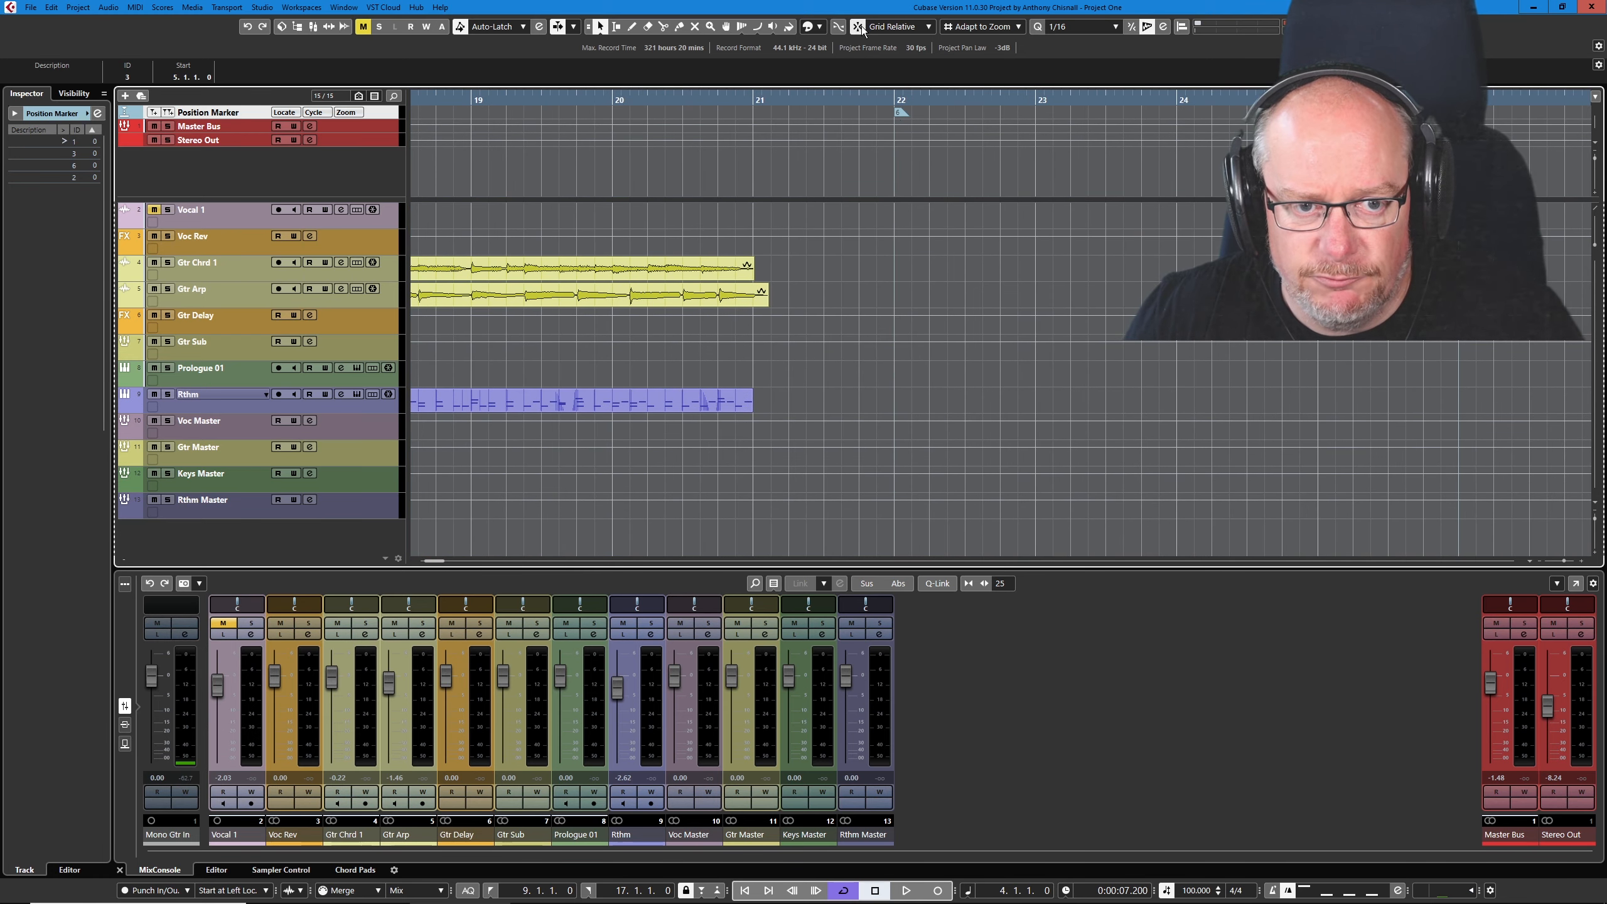
left_click(908, 103)
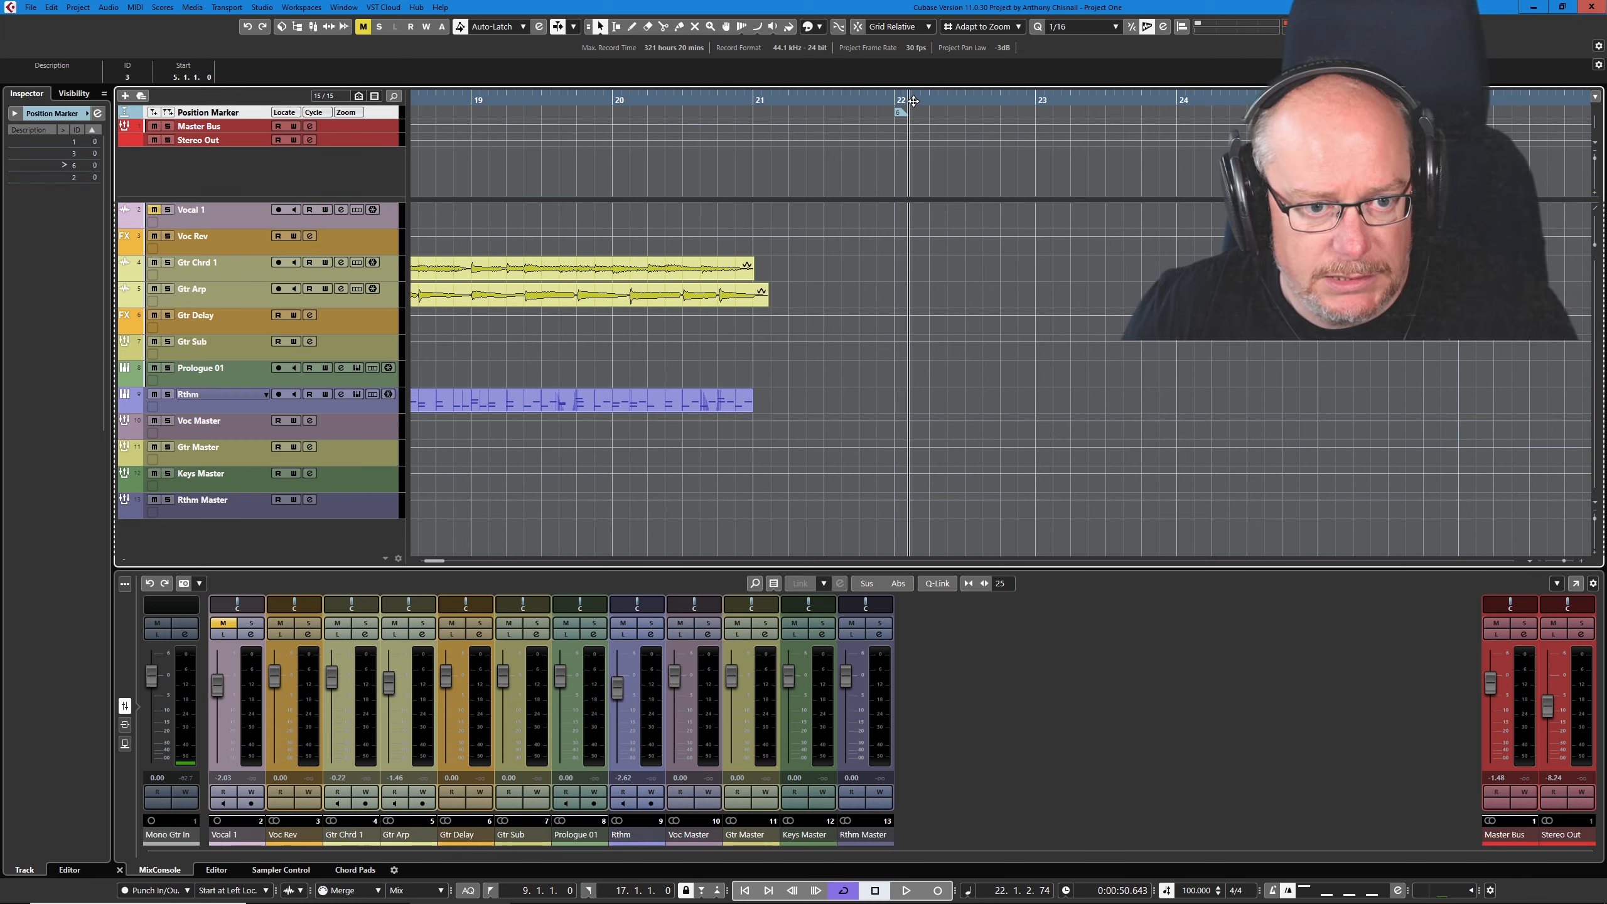
left_click(991, 101)
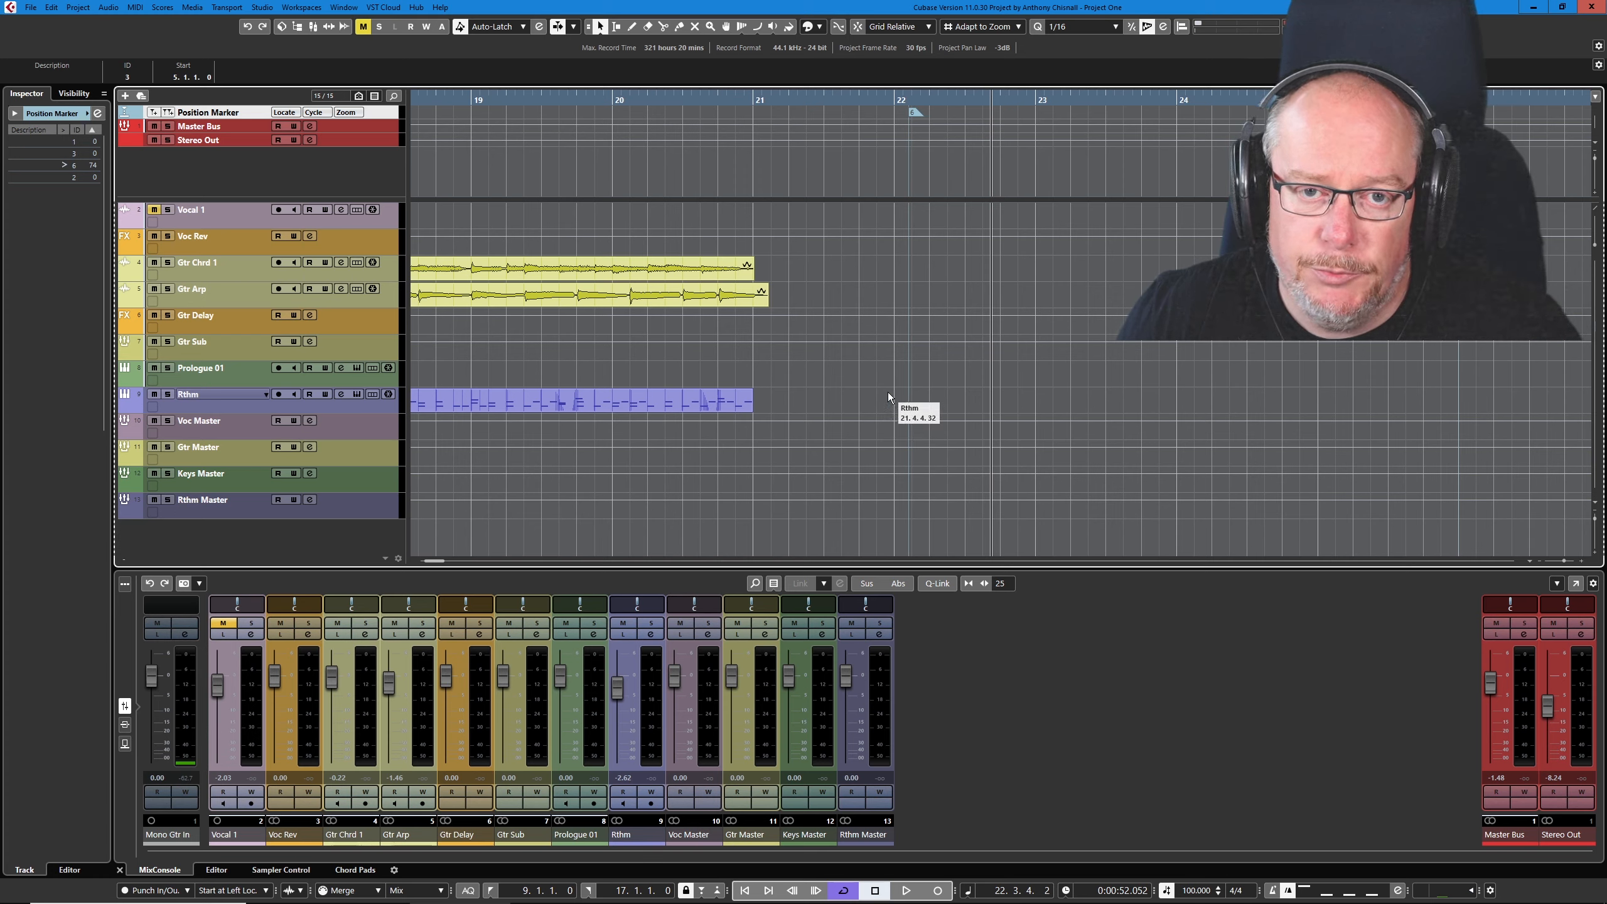
- Check the Position Marker track's options for showing marker lines
right_click(232, 116)
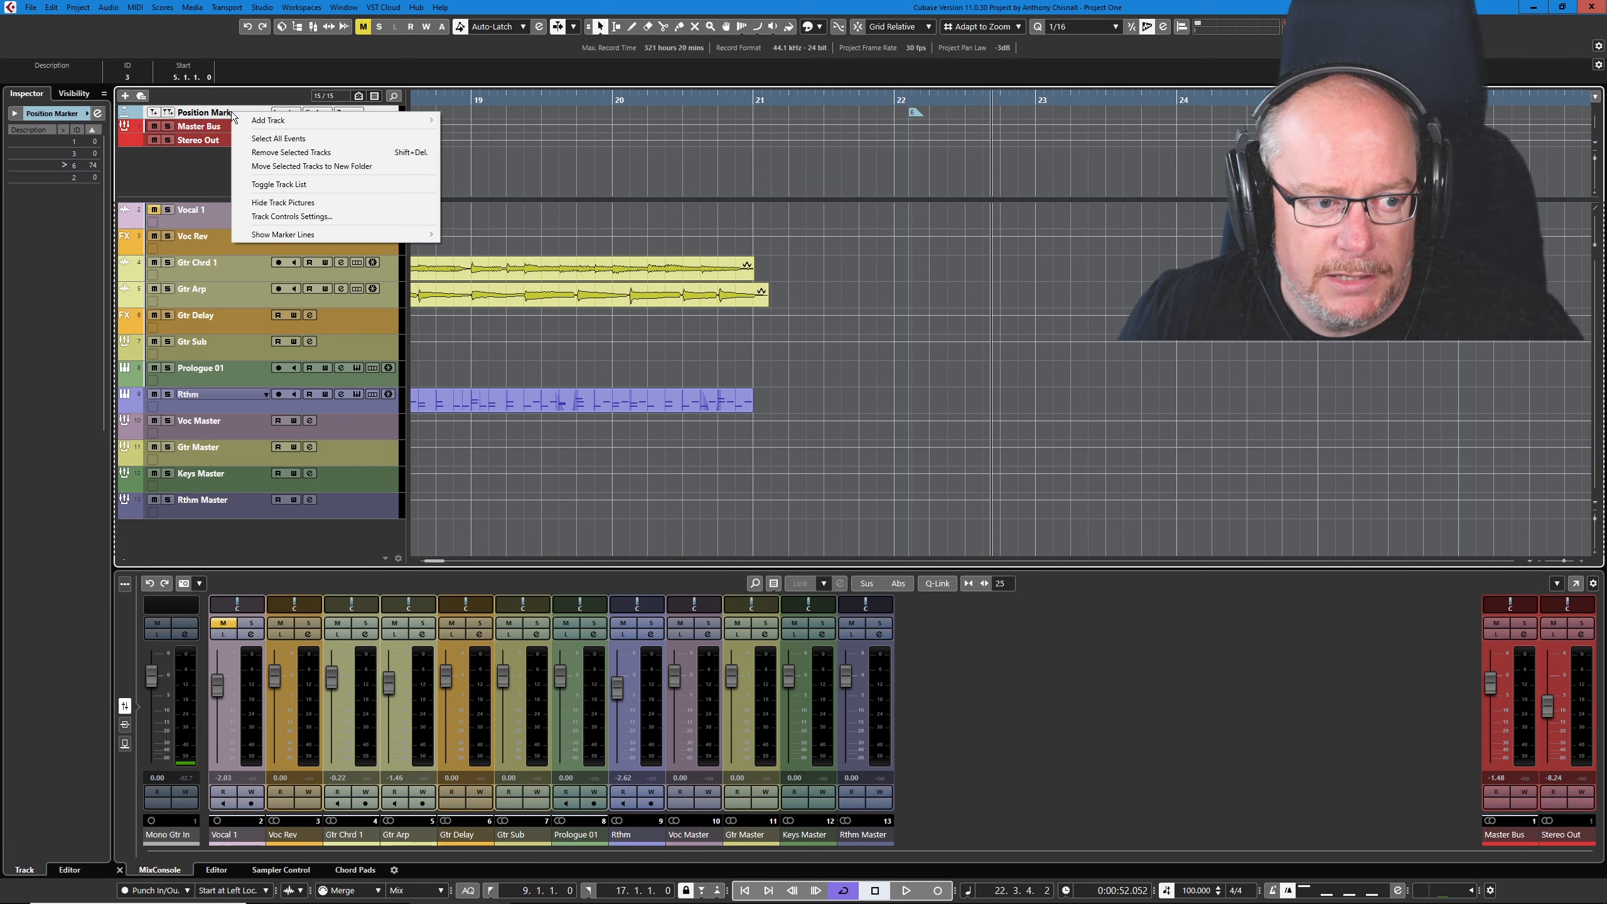
mouse_move(281, 236)
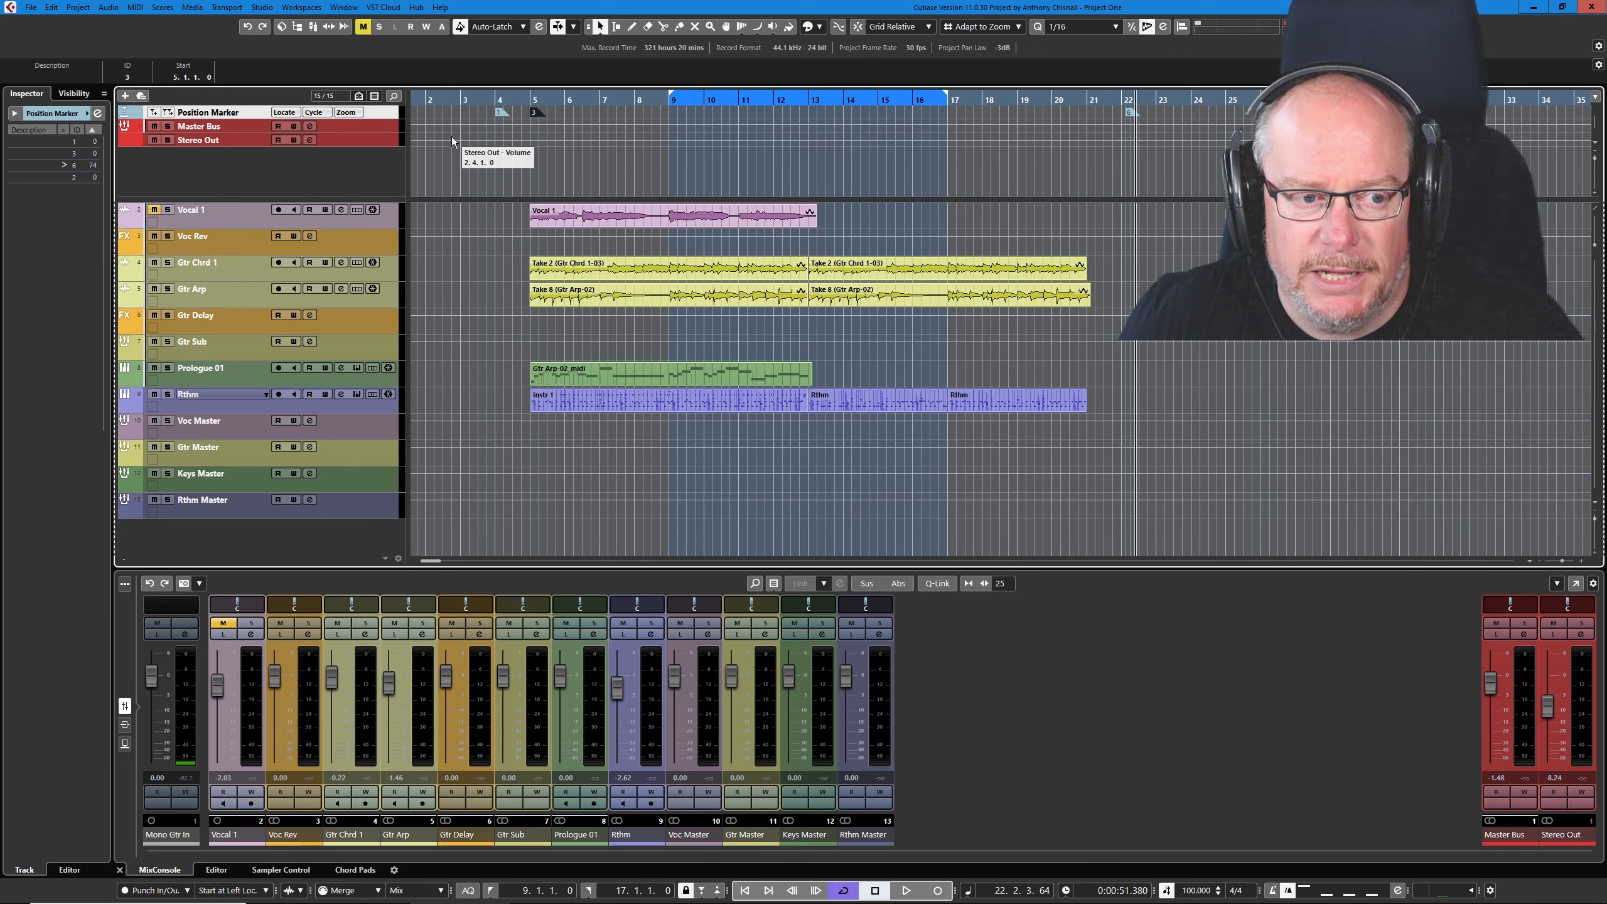
- Insert a marker at 12.2.4.36, then recall marker 7 with the project cursor placed away from it in bar 14
left_click(631, 99)
left_click(829, 94)
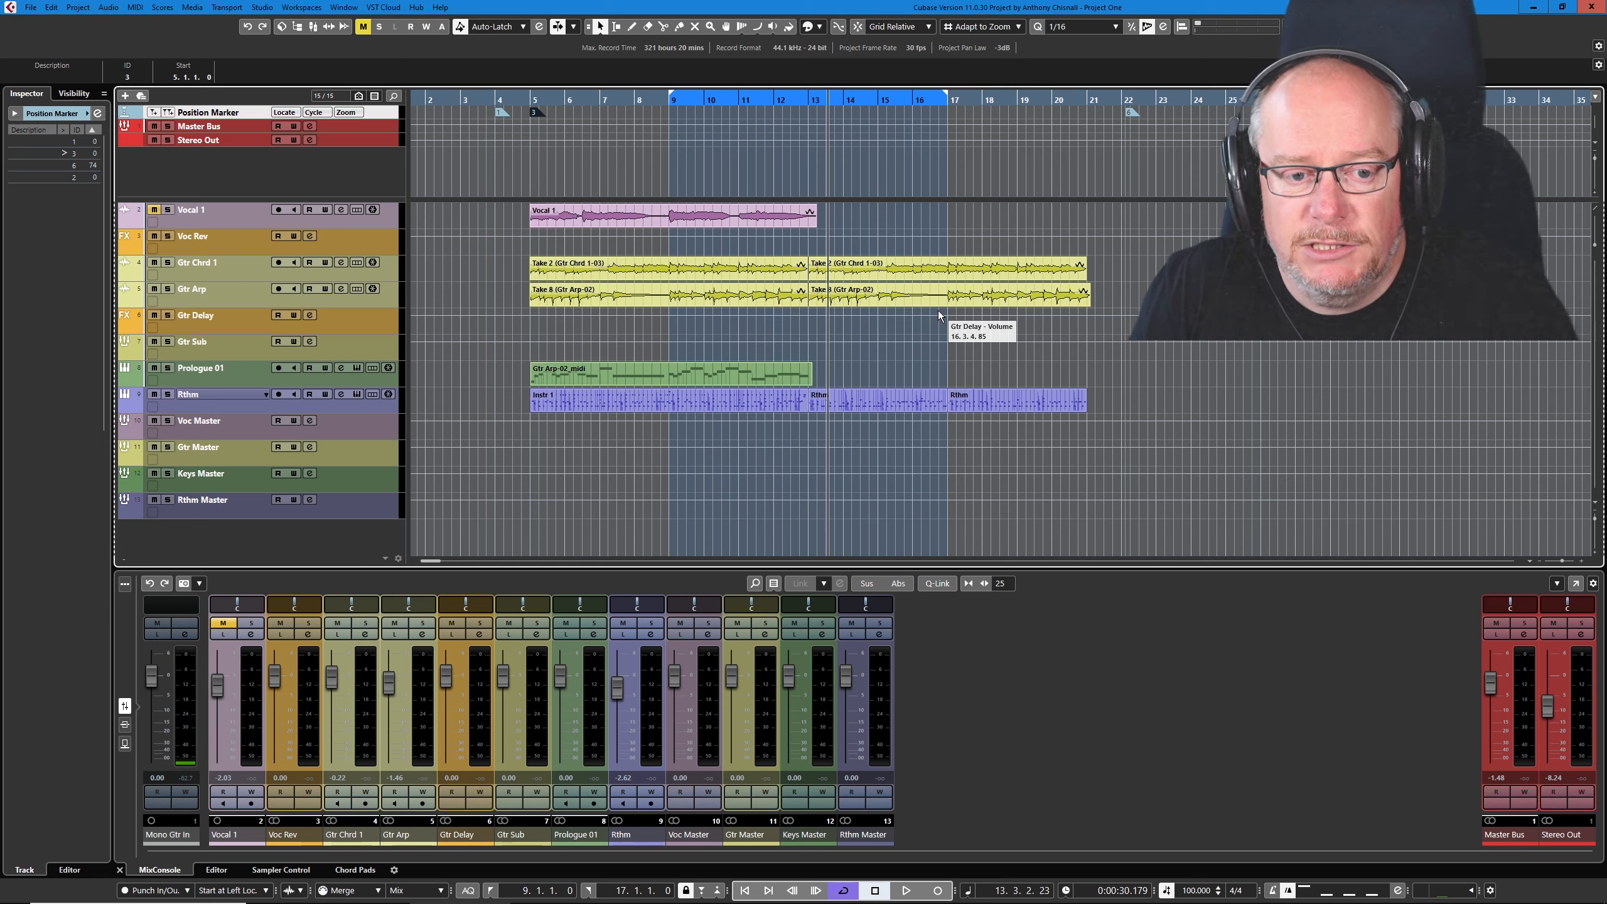
left_click(886, 265)
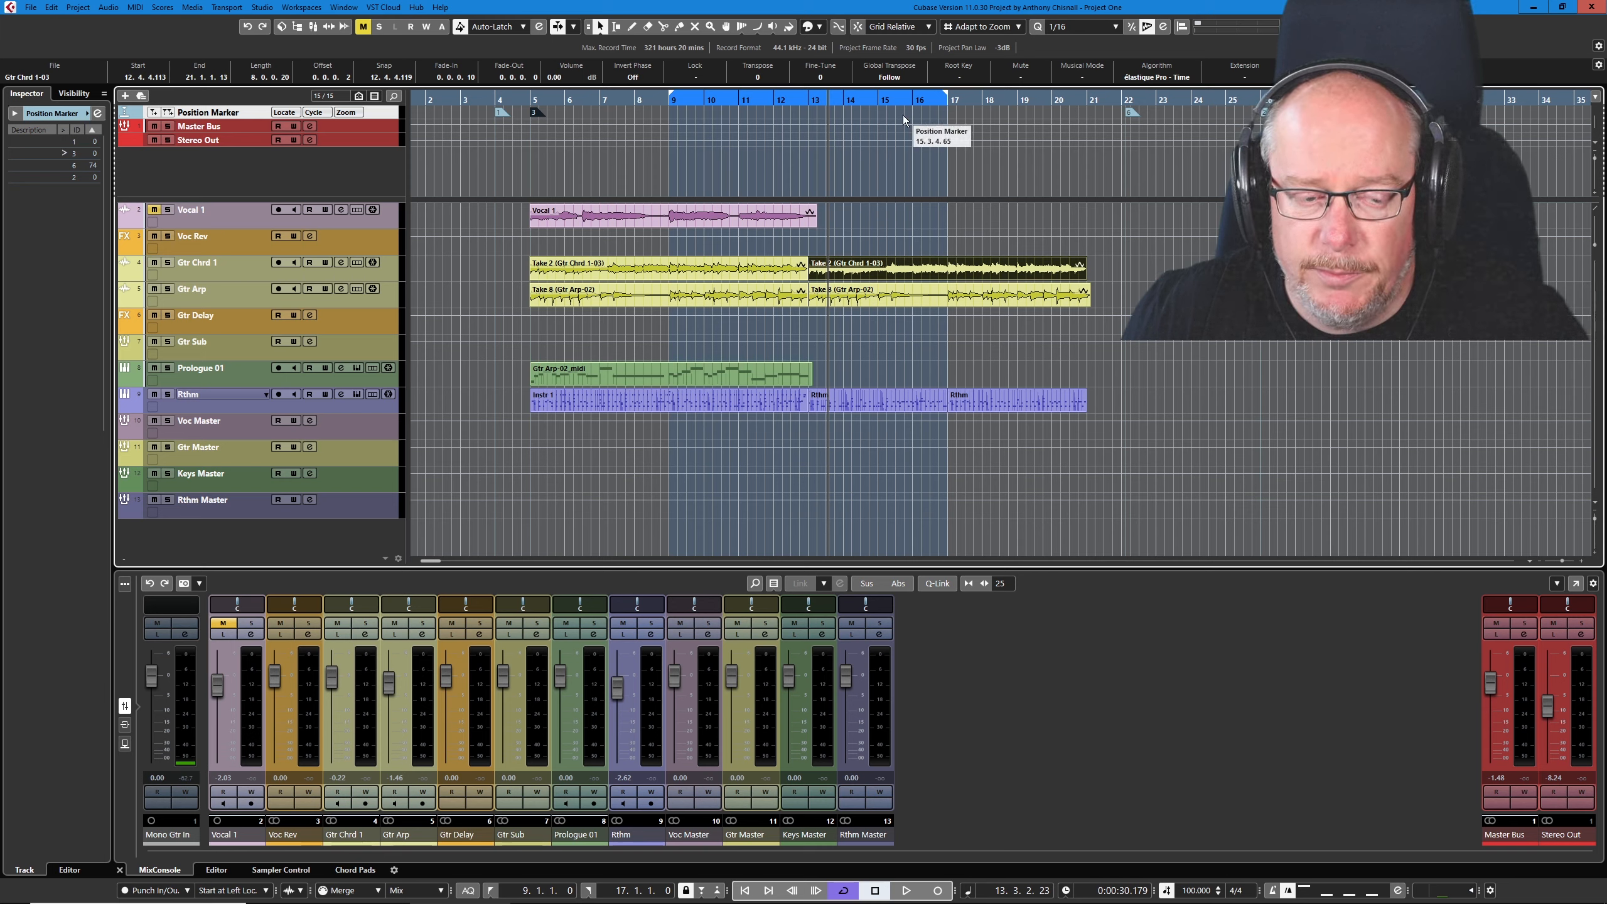
left_click(789, 101)
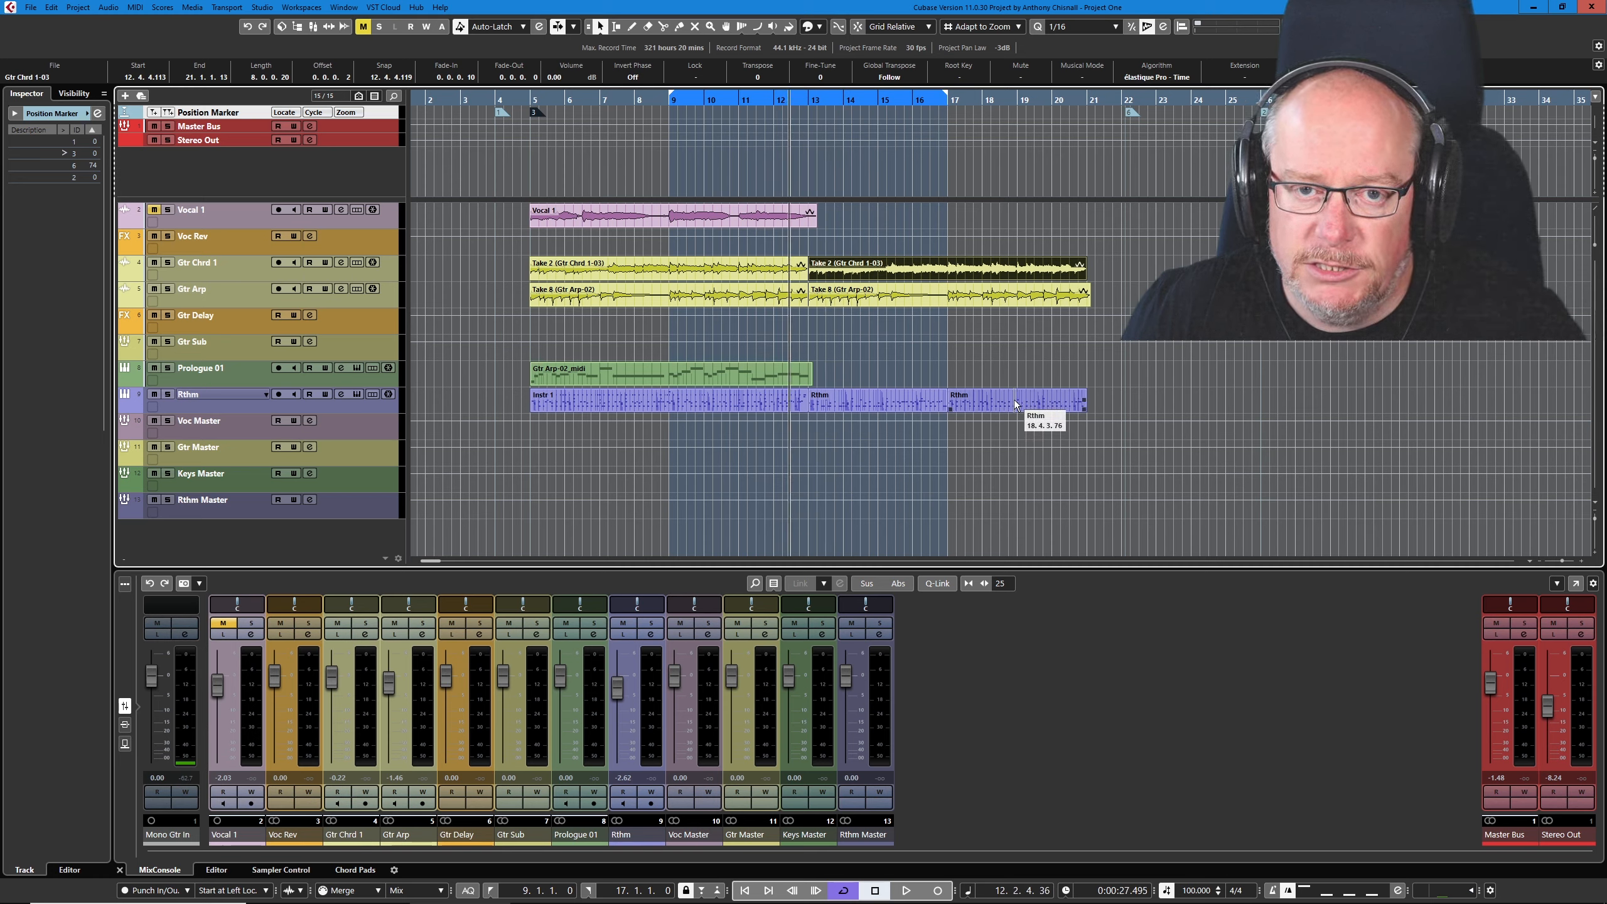
key("Insert")
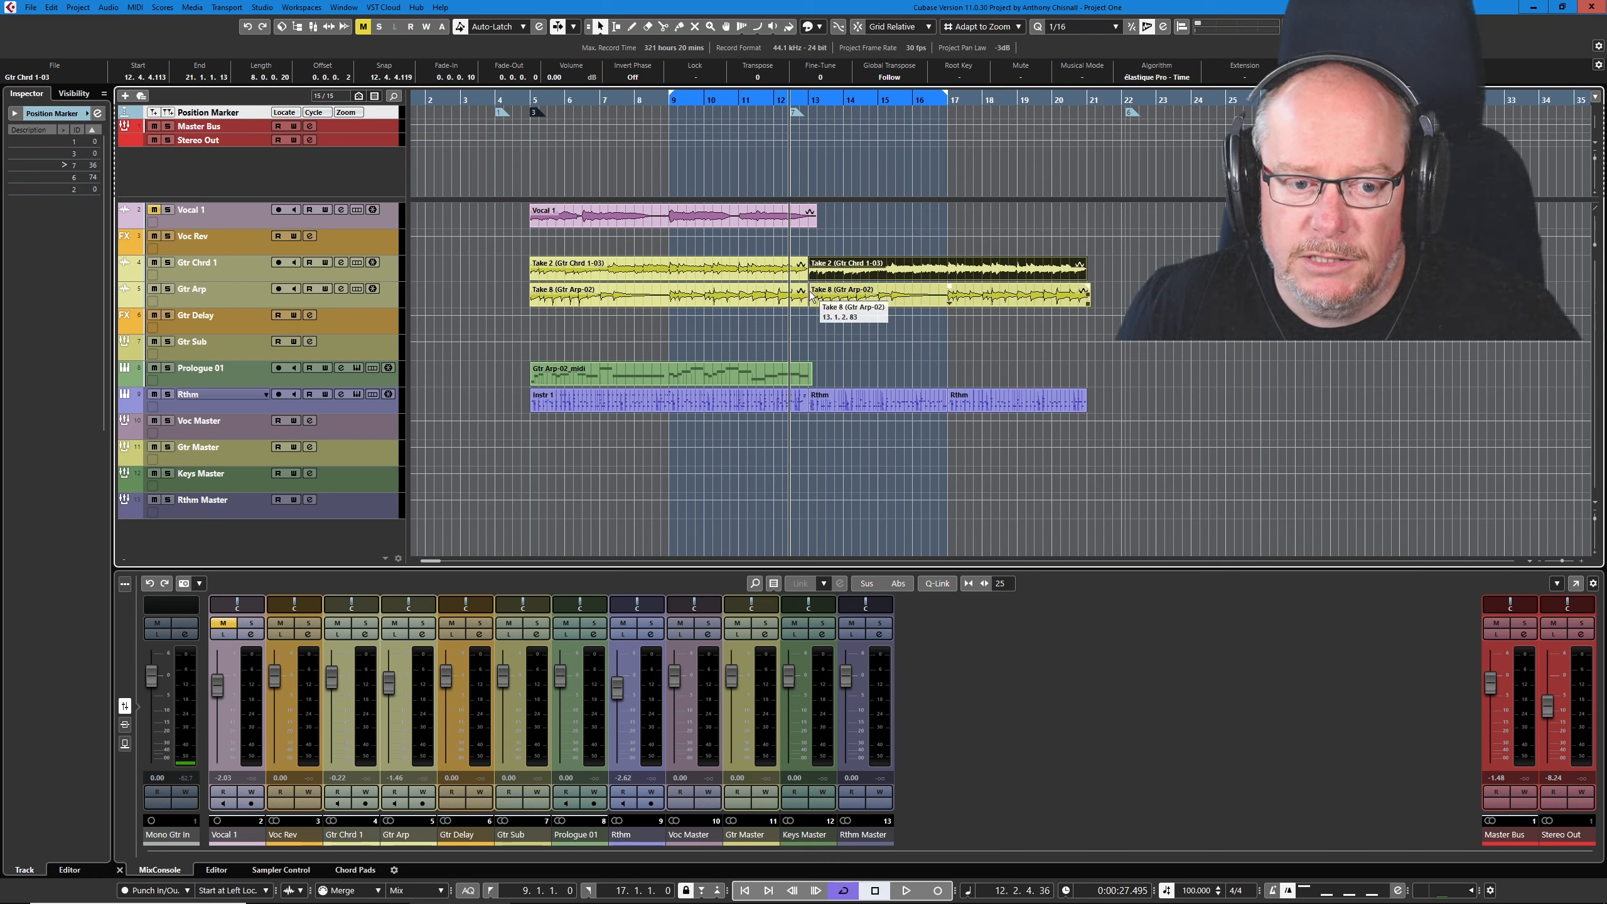
left_click(848, 102)
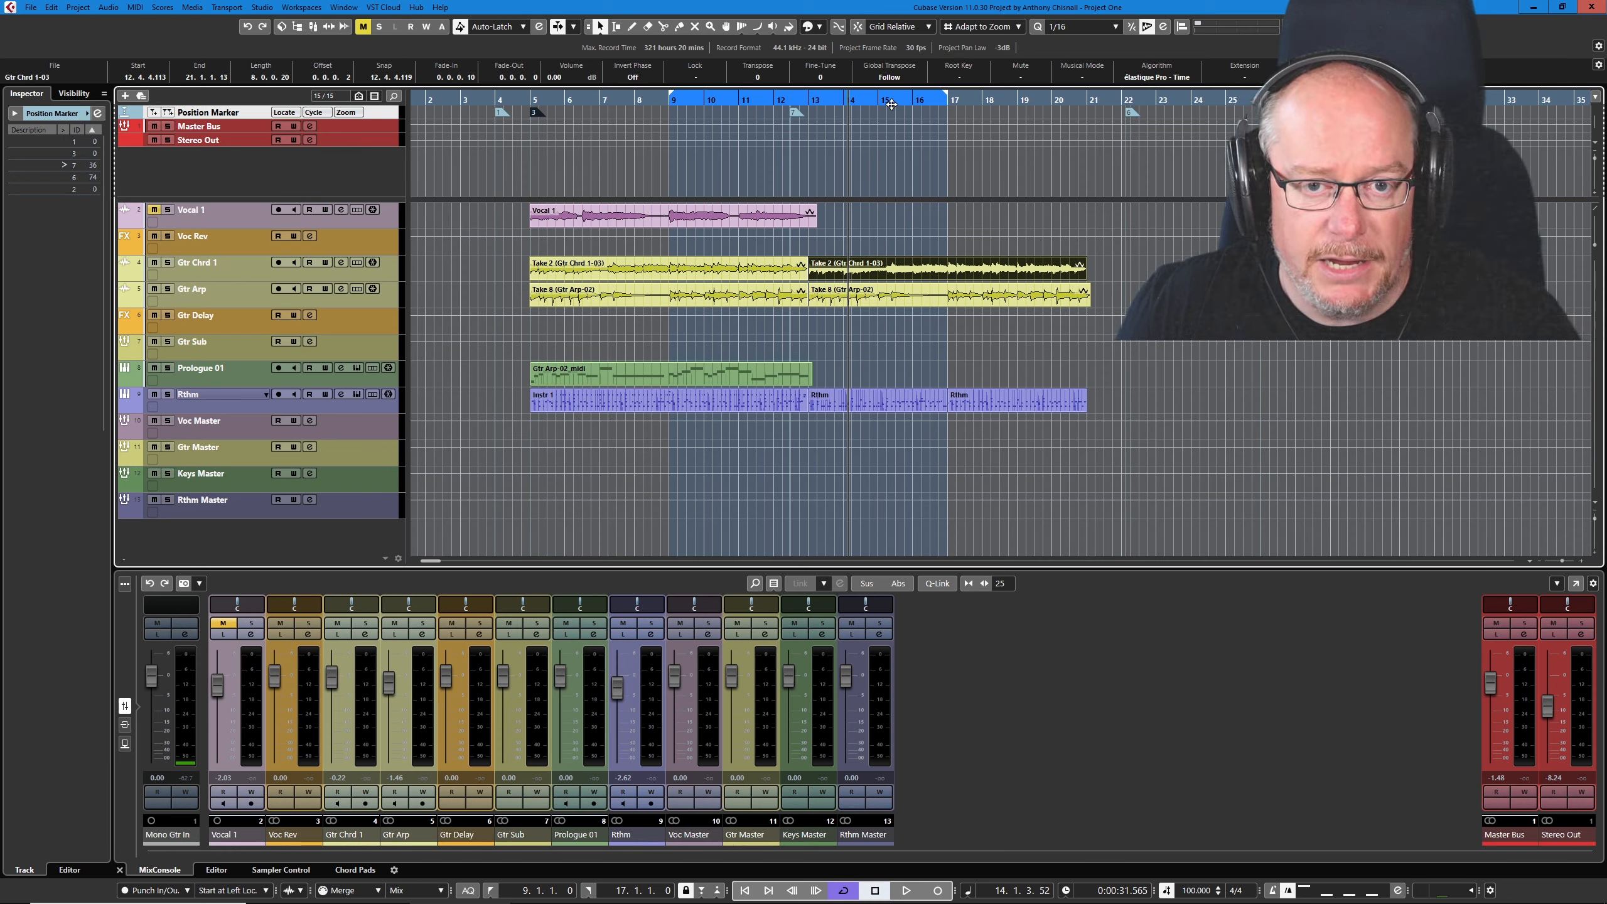
key("shift+7")
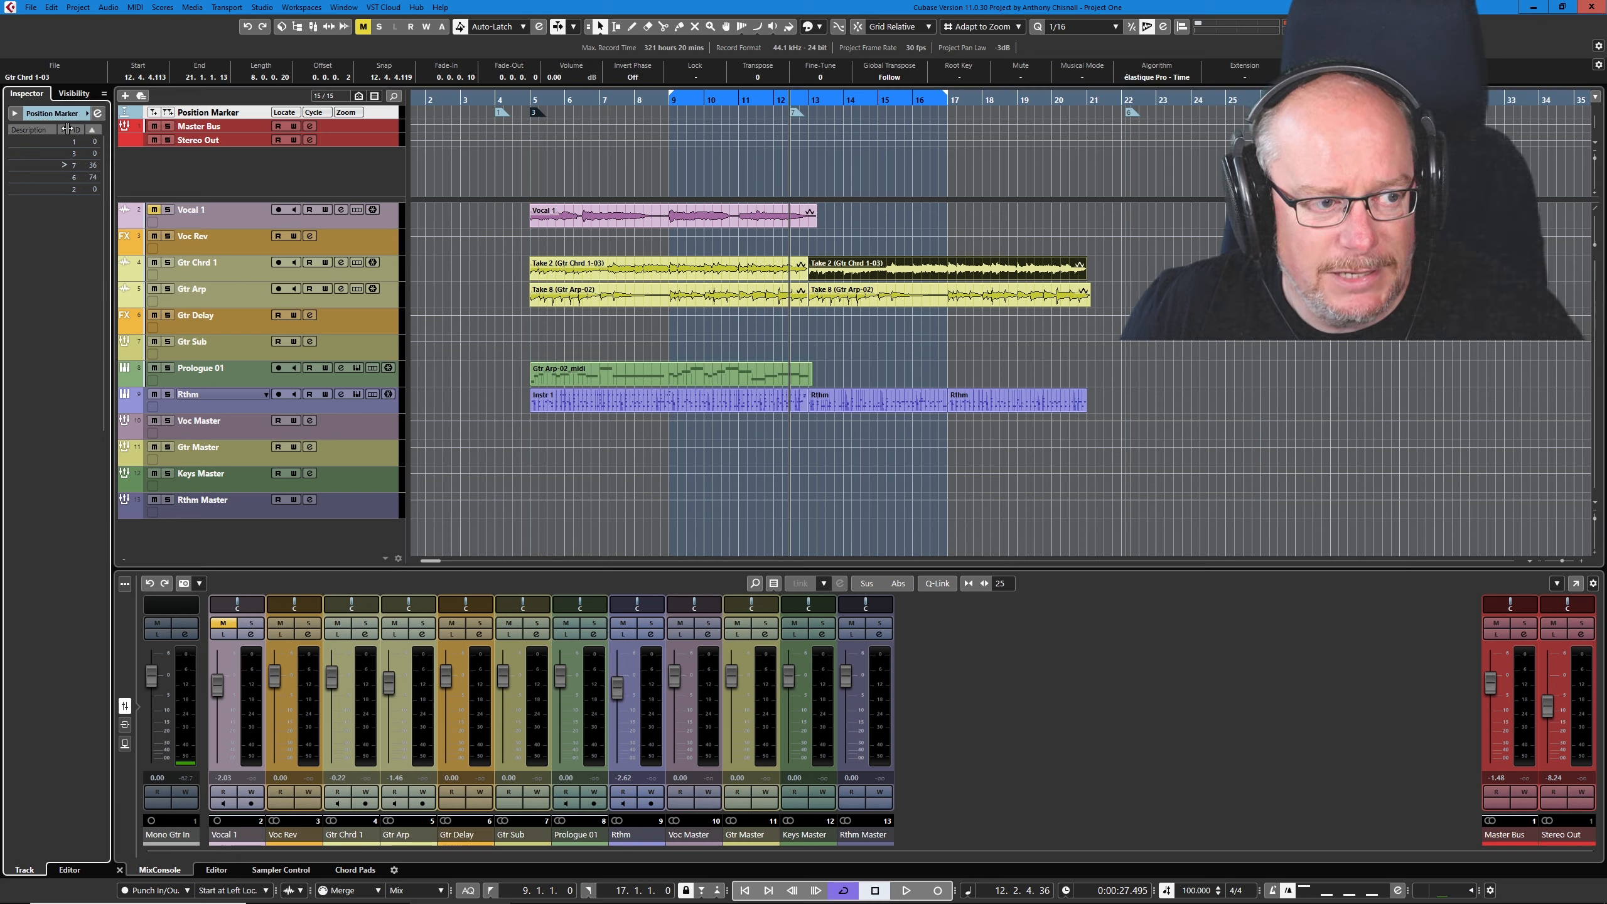
- Open the Markers window for the Position Marker track and place it over the arrangement
left_click_drag(69, 129, 86, 128)
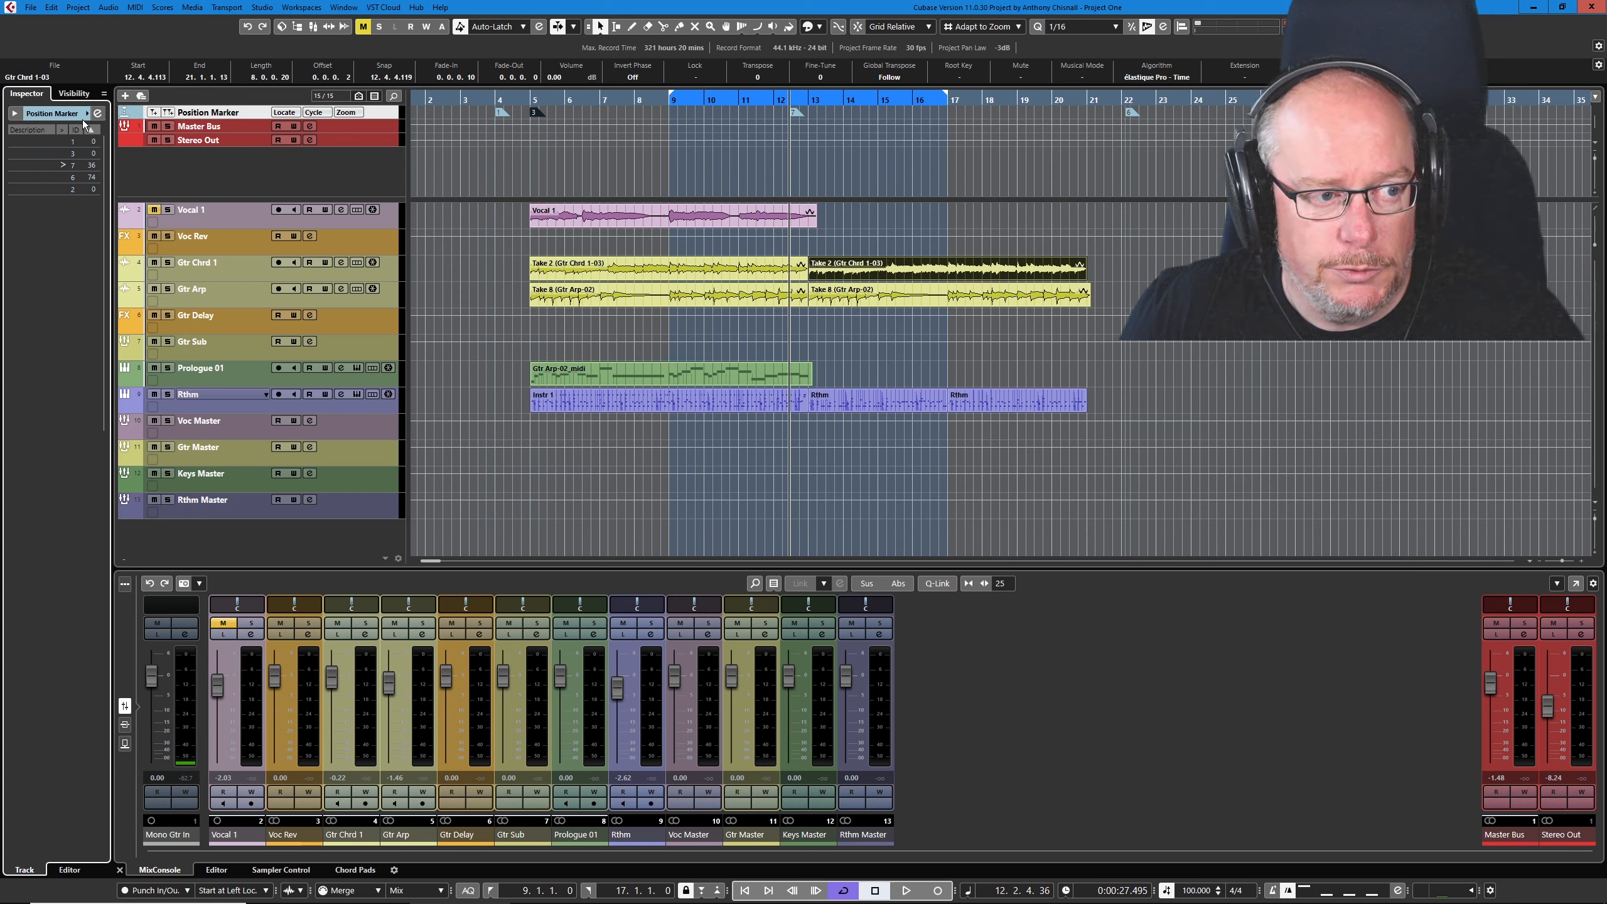
left_click(98, 115)
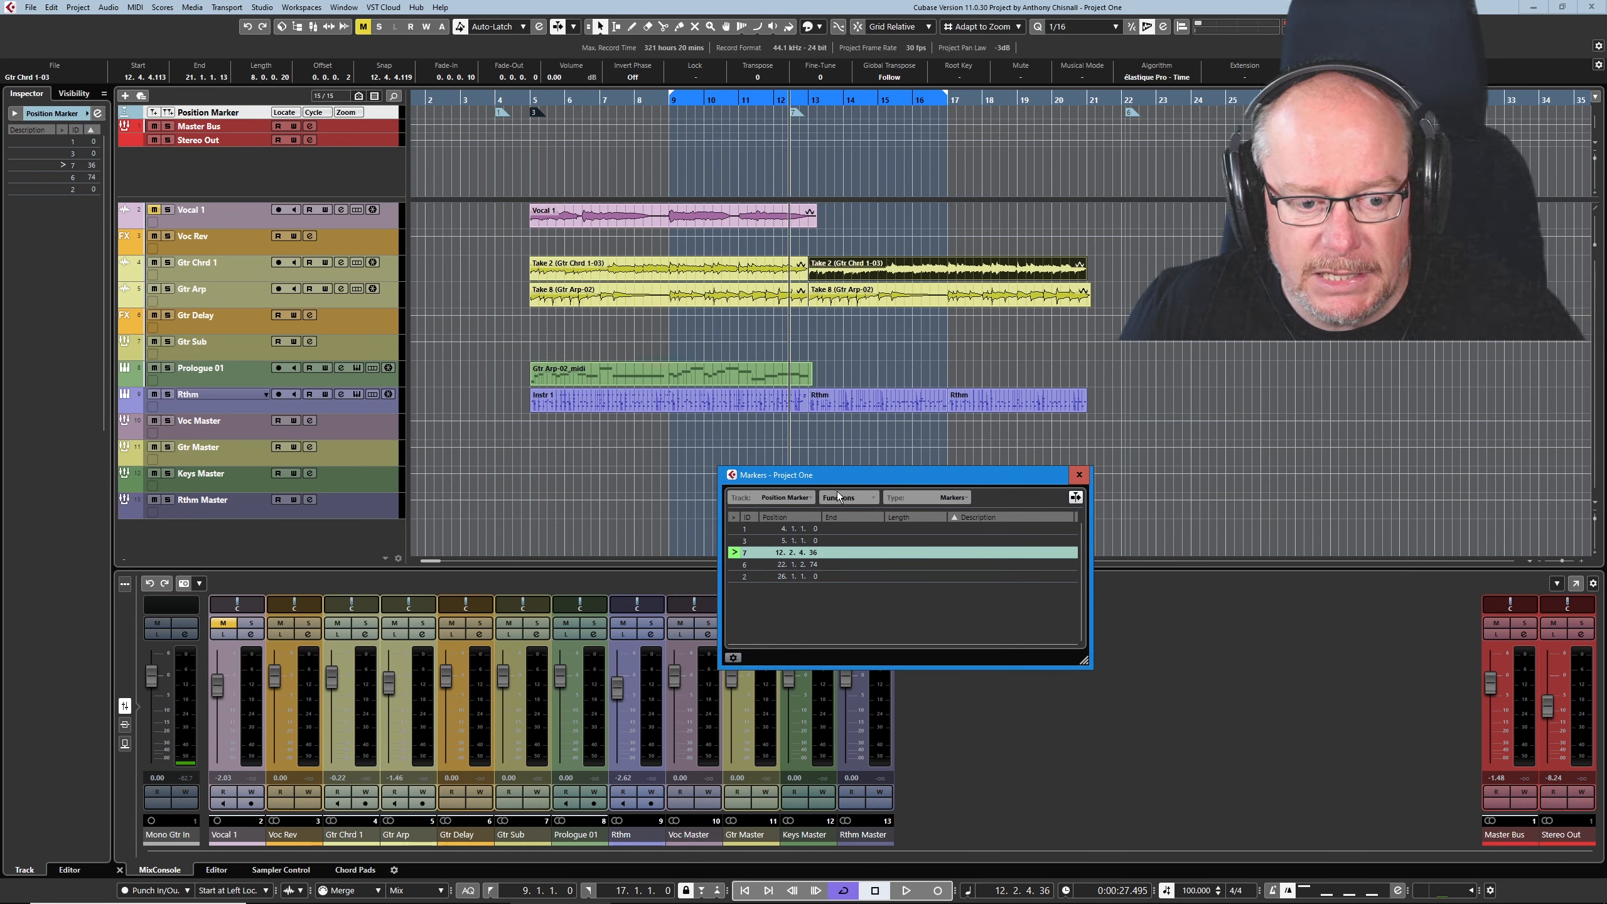
left_click_drag(842, 474, 708, 330)
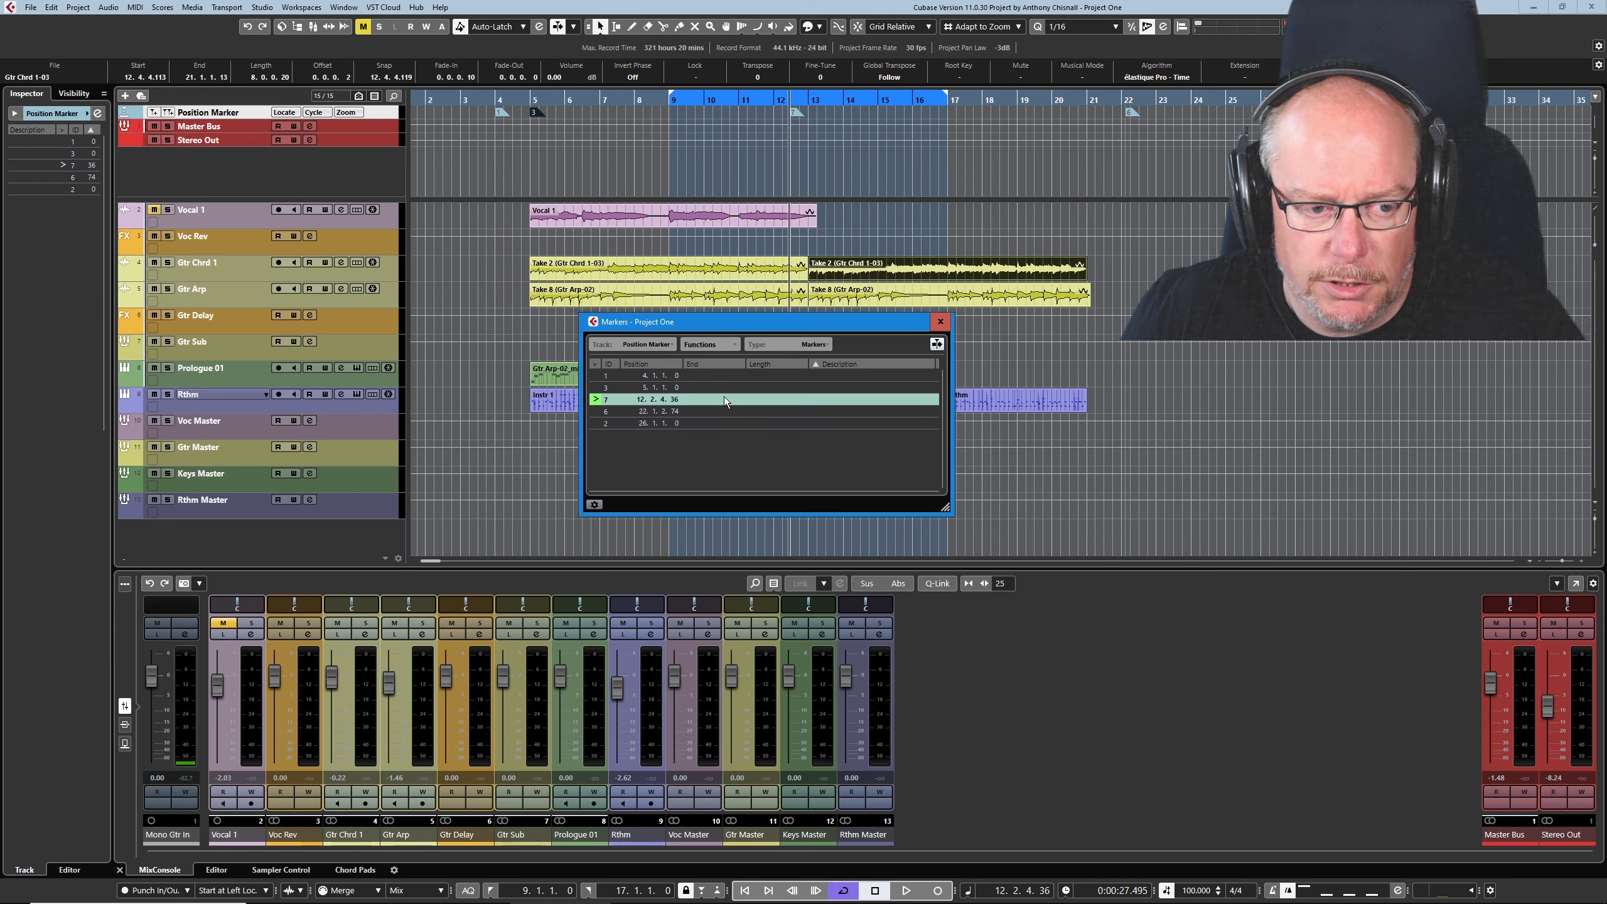
- Locate the project cursor to markers 1, 3, 7, 6 and 2 in turn from the marker list
left_click(595, 375)
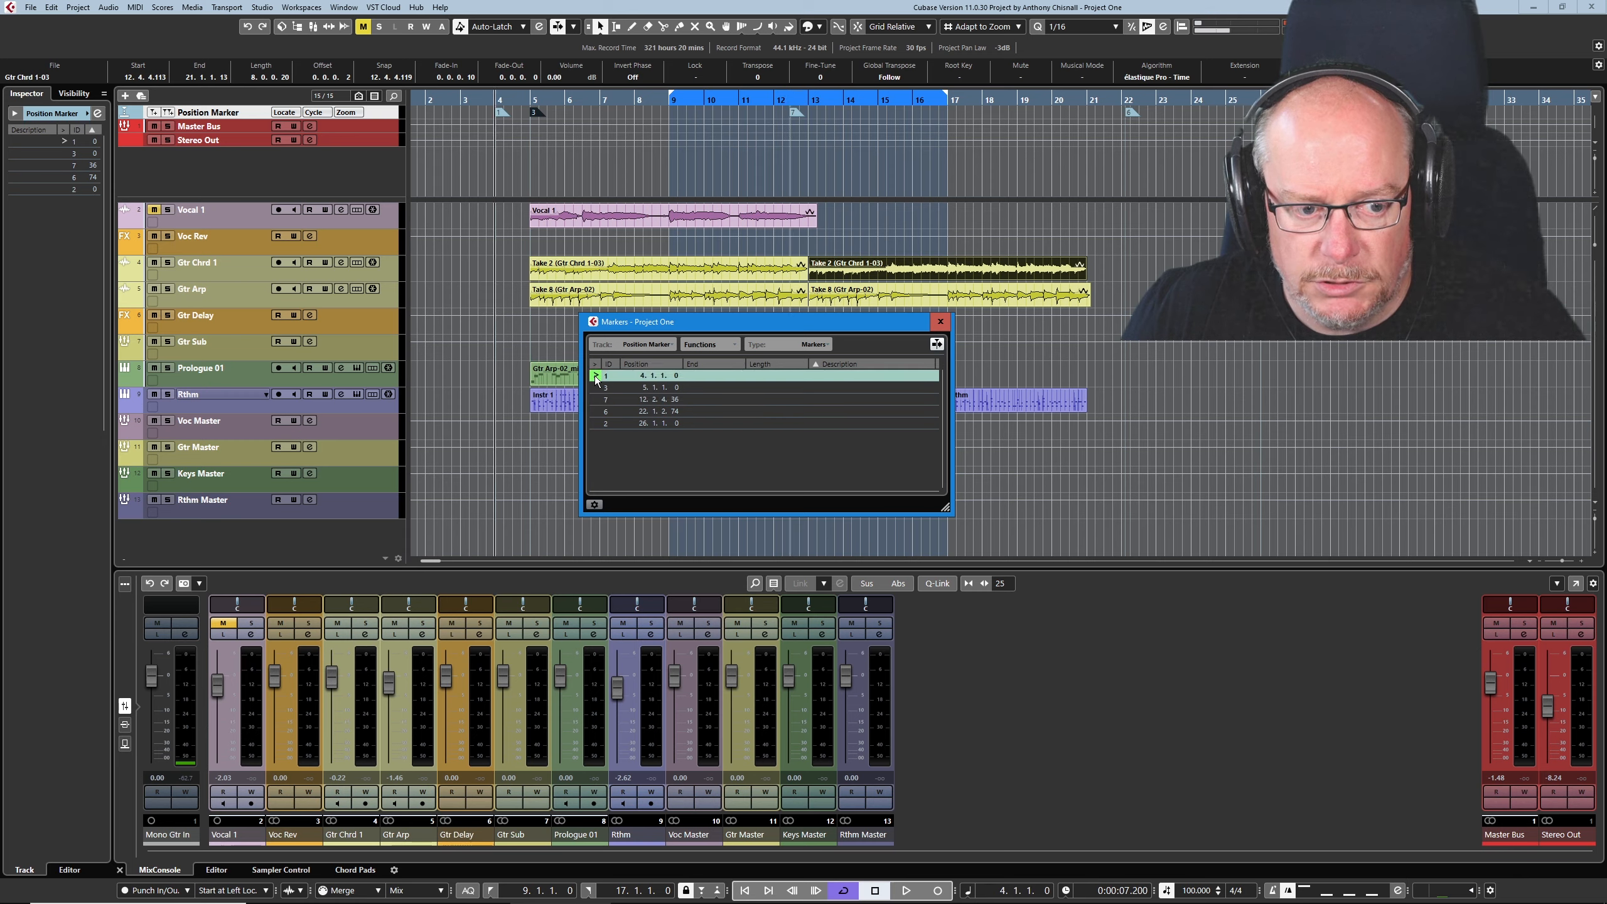
left_click(593, 387)
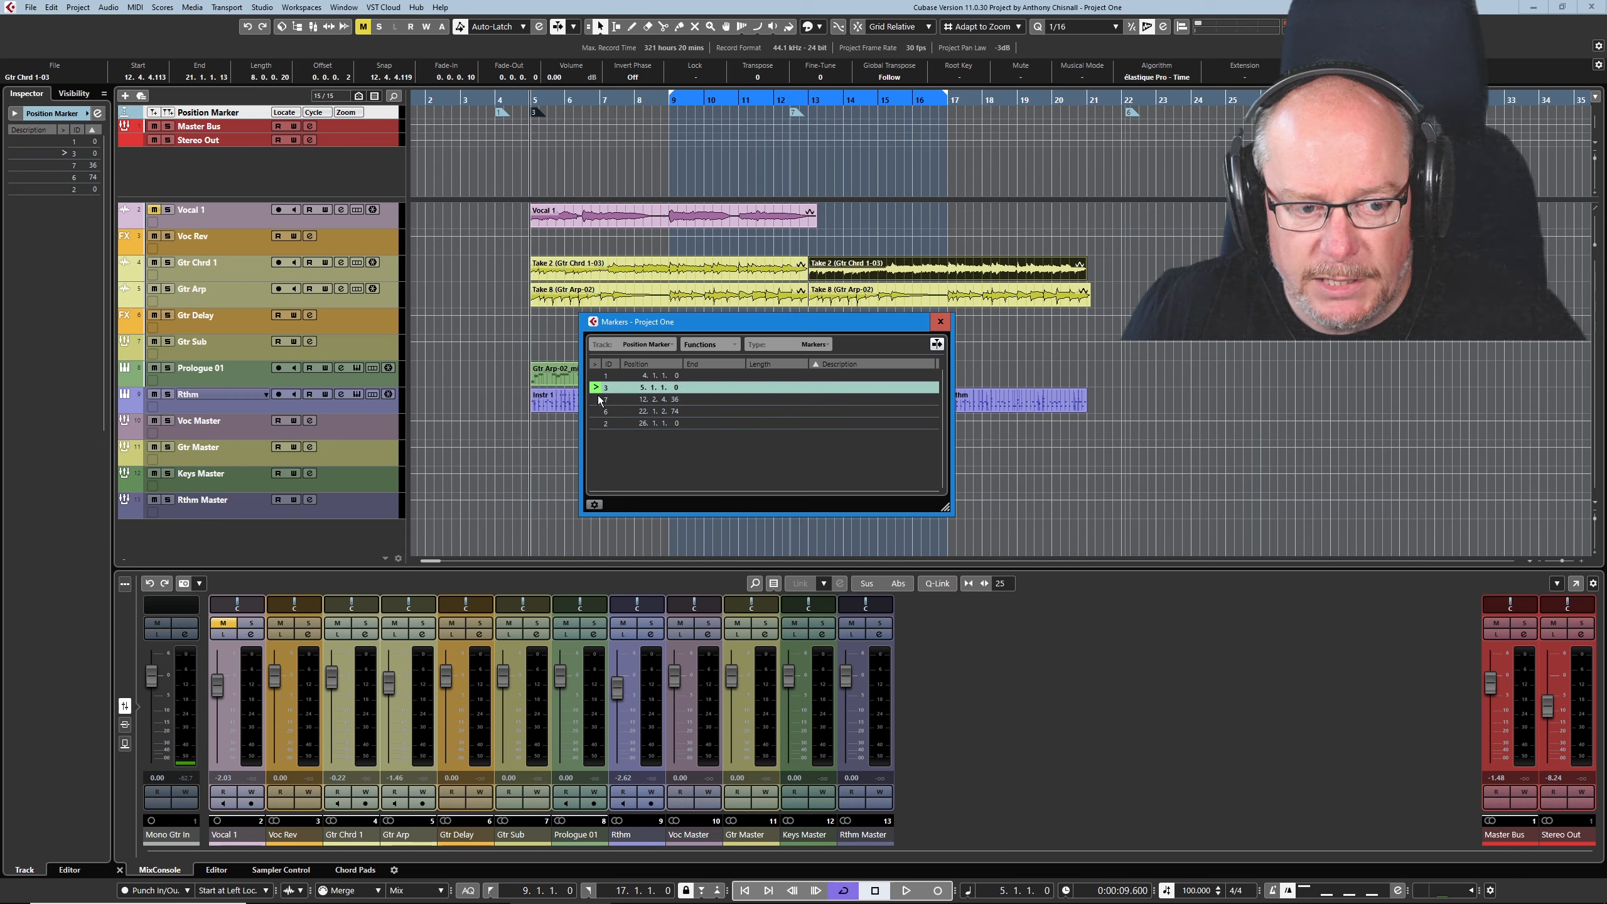
left_click(596, 399)
left_click(595, 411)
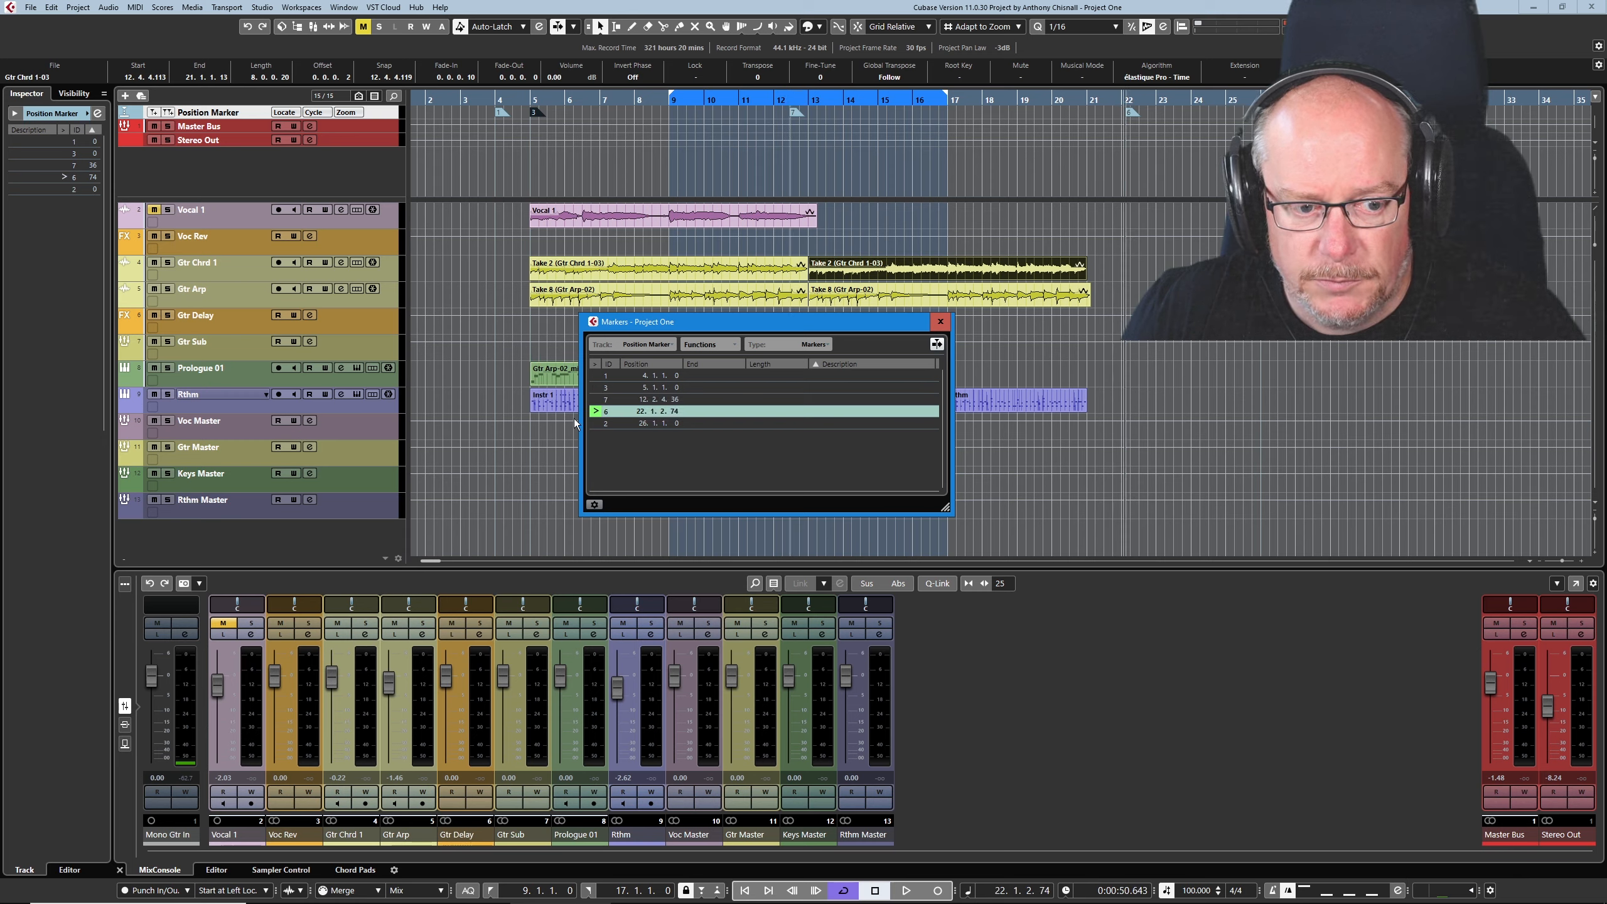
left_click(595, 423)
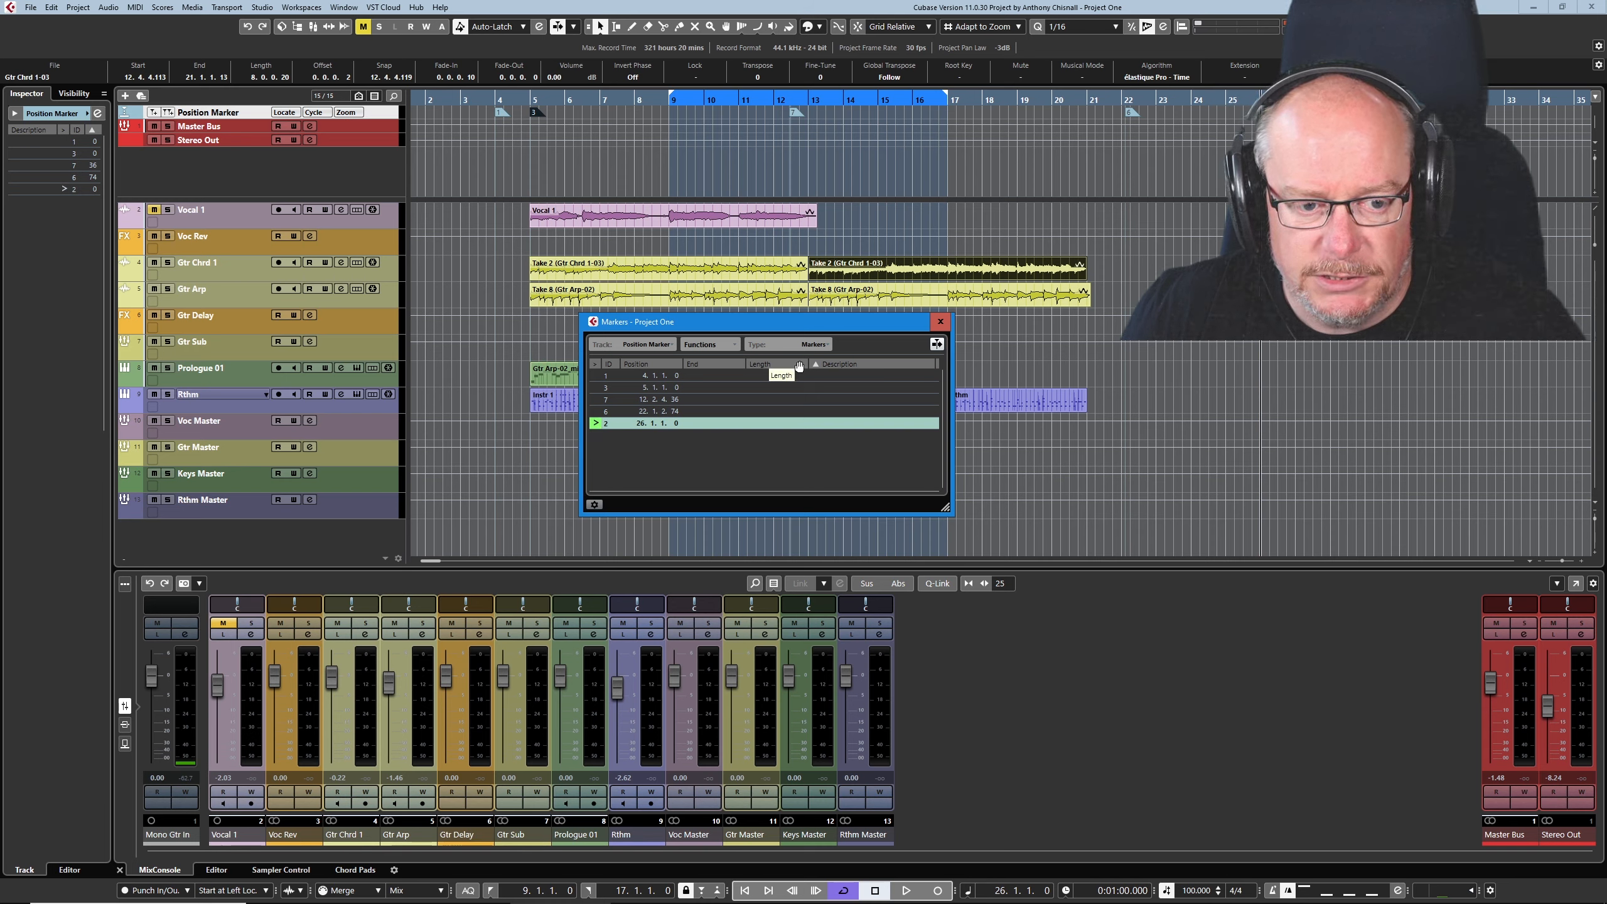
- Enter "Bob" as the description of marker 1 and recall that marker
left_click(851, 375)
left_click(842, 378)
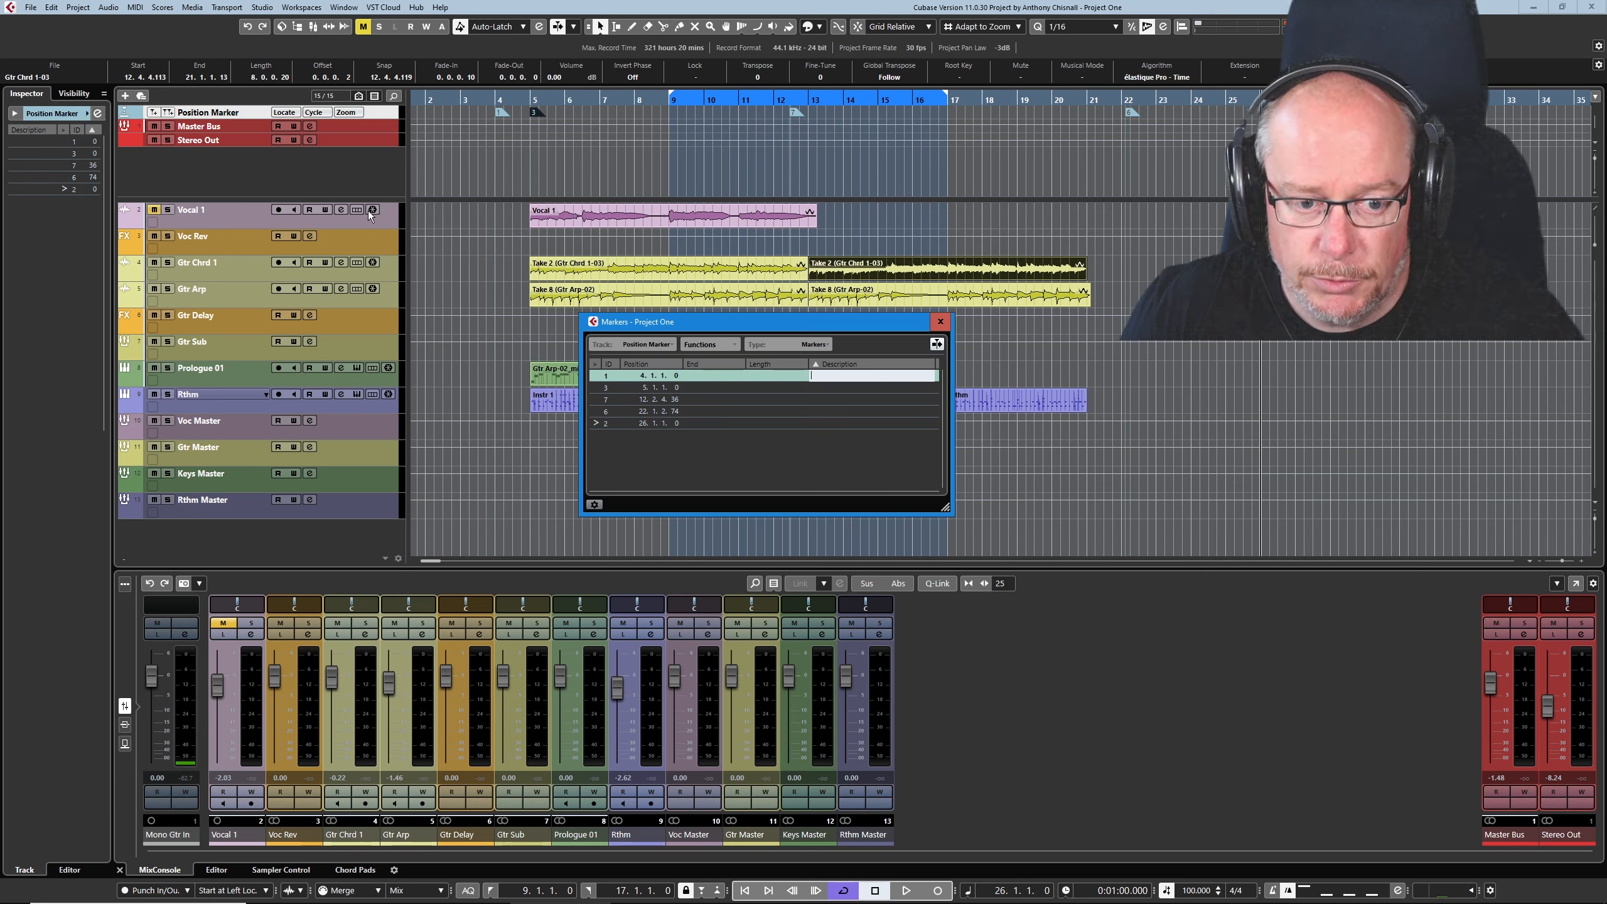
type("Bob")
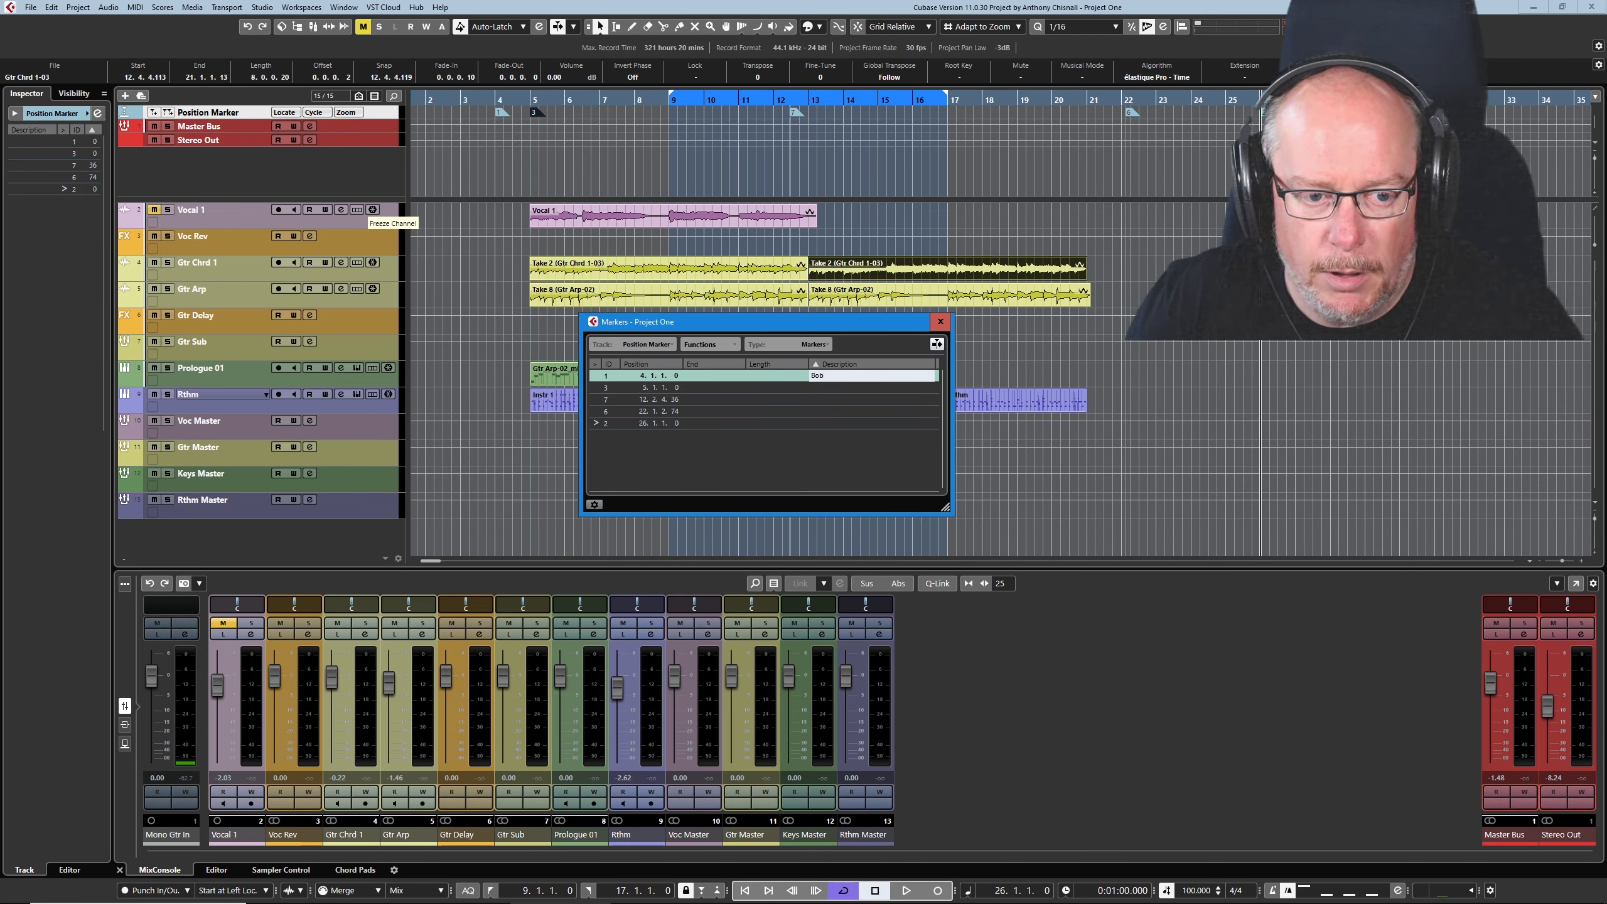
key("Return")
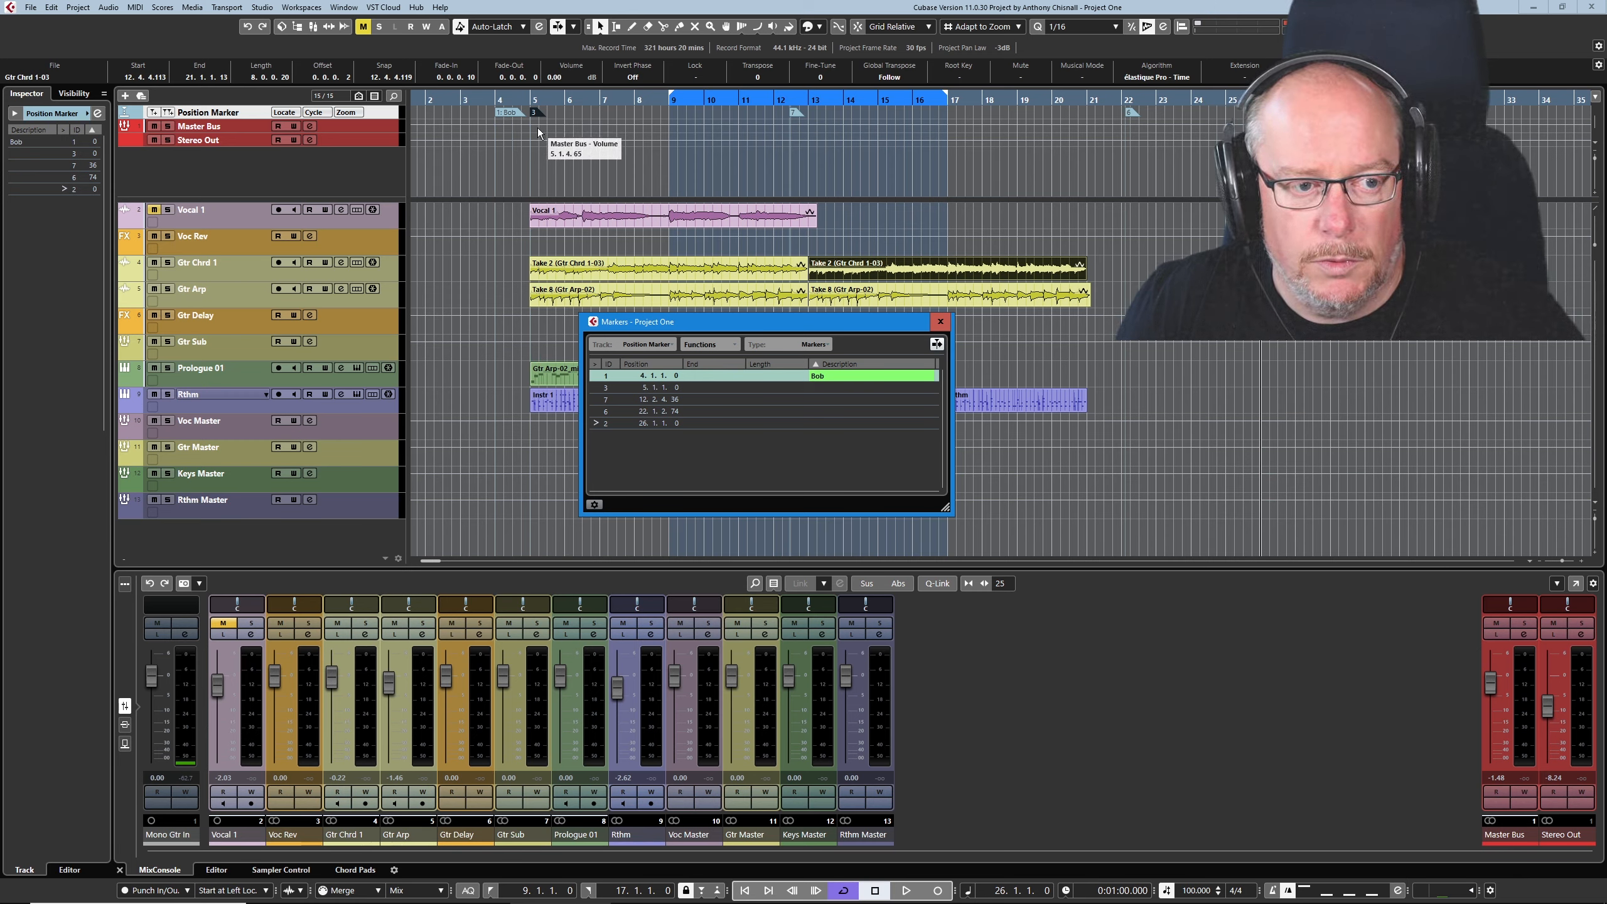
key("shift+1")
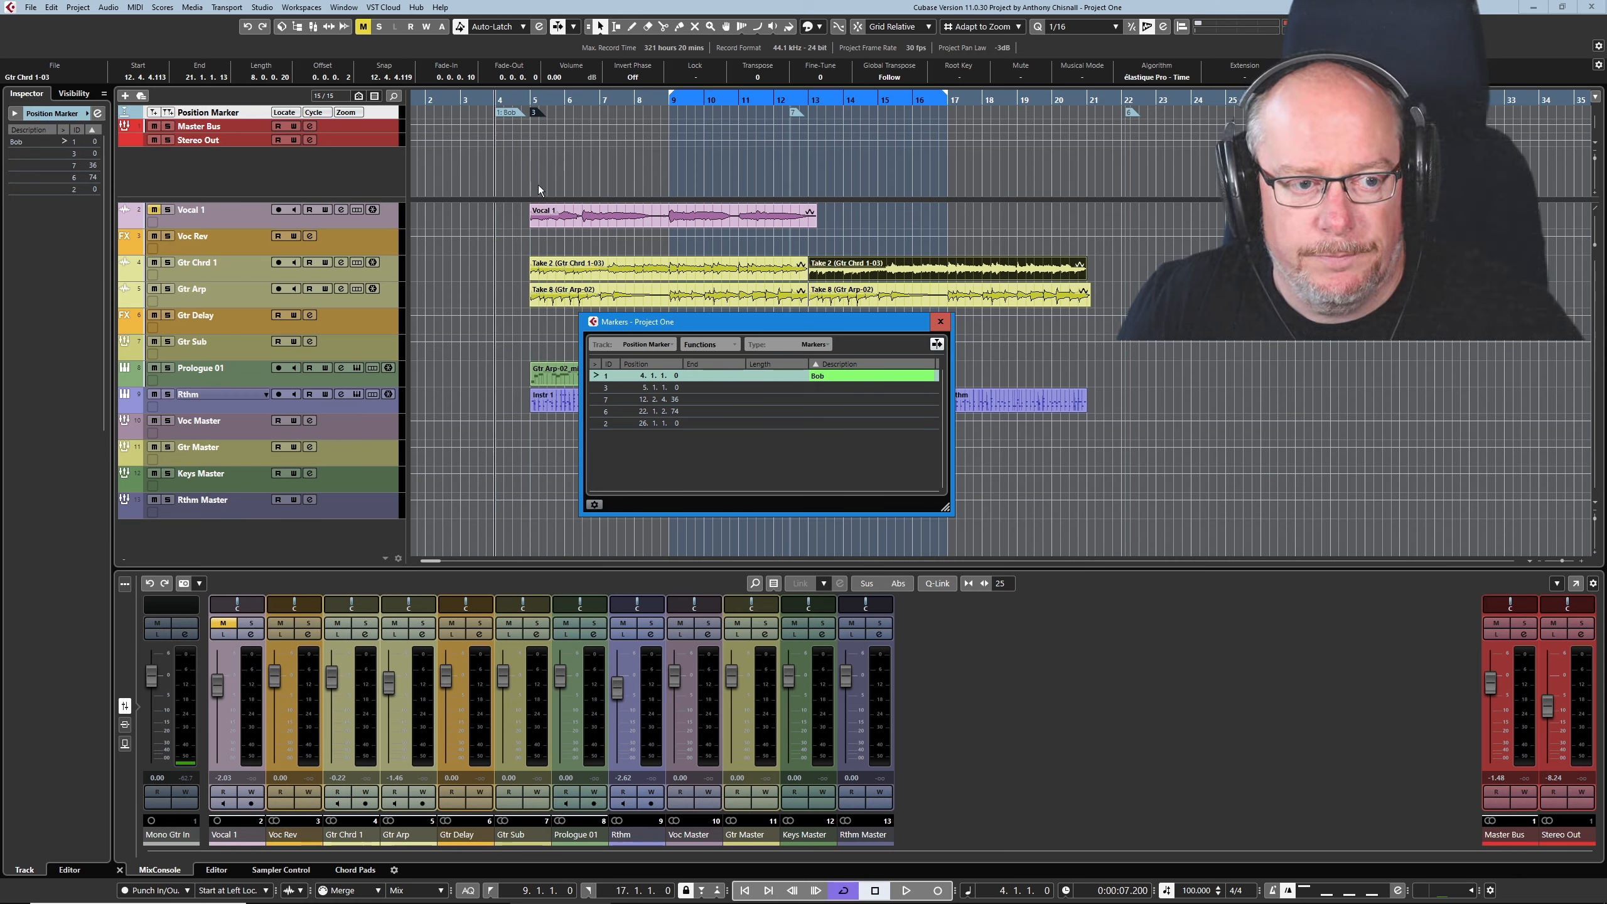
- Reassign the position marker IDs, recall marker 4 and close the Markers window
left_click(734, 346)
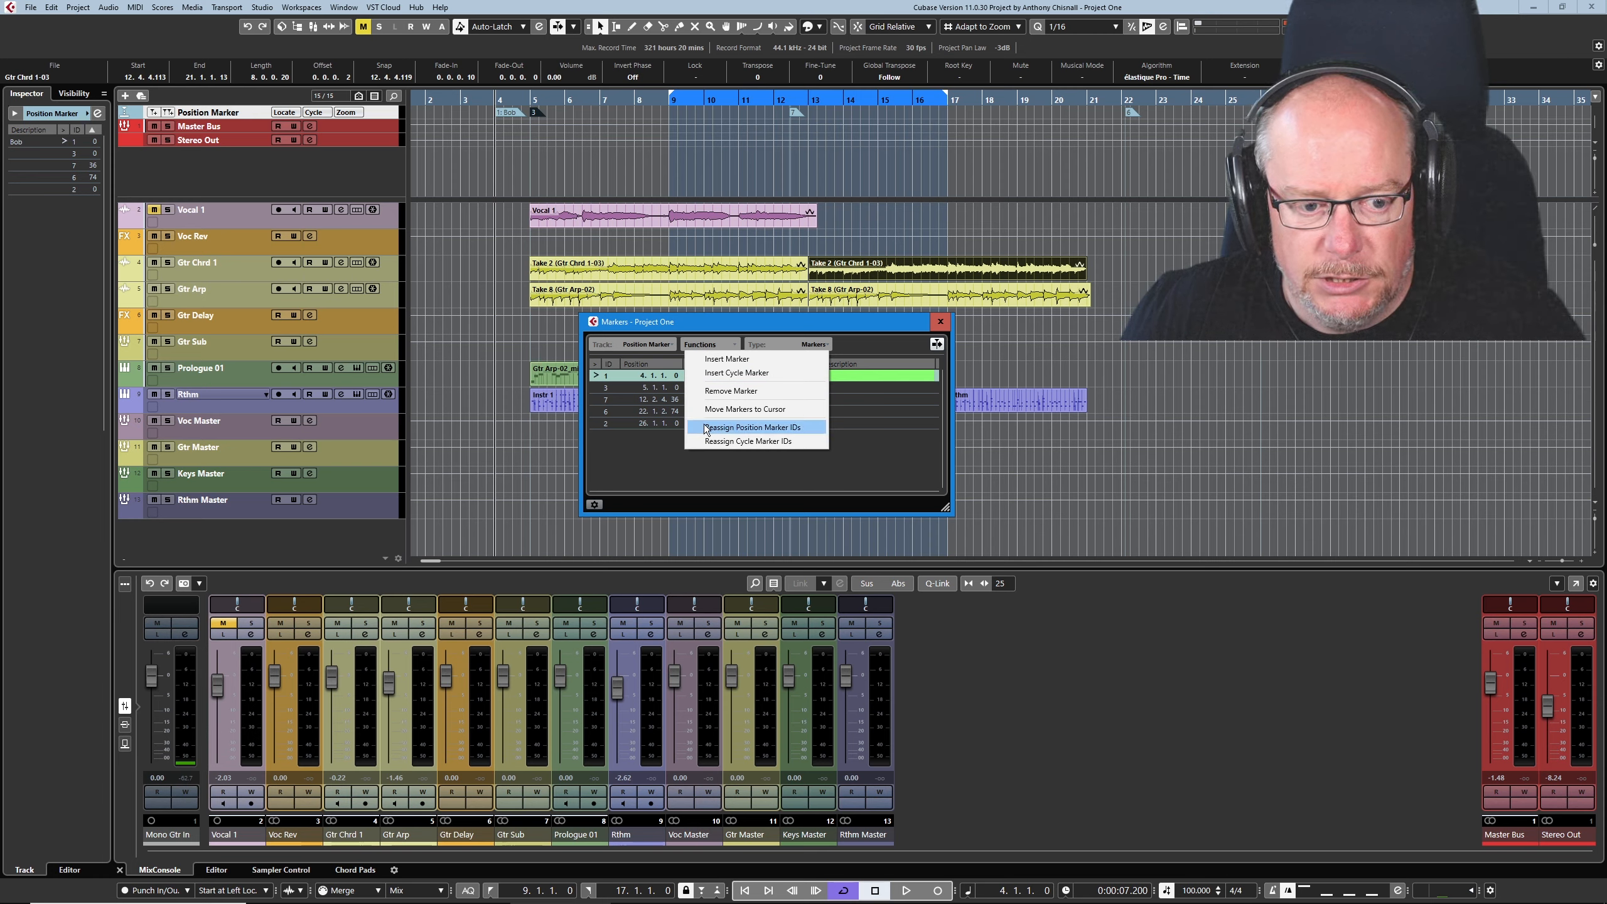
left_click(773, 428)
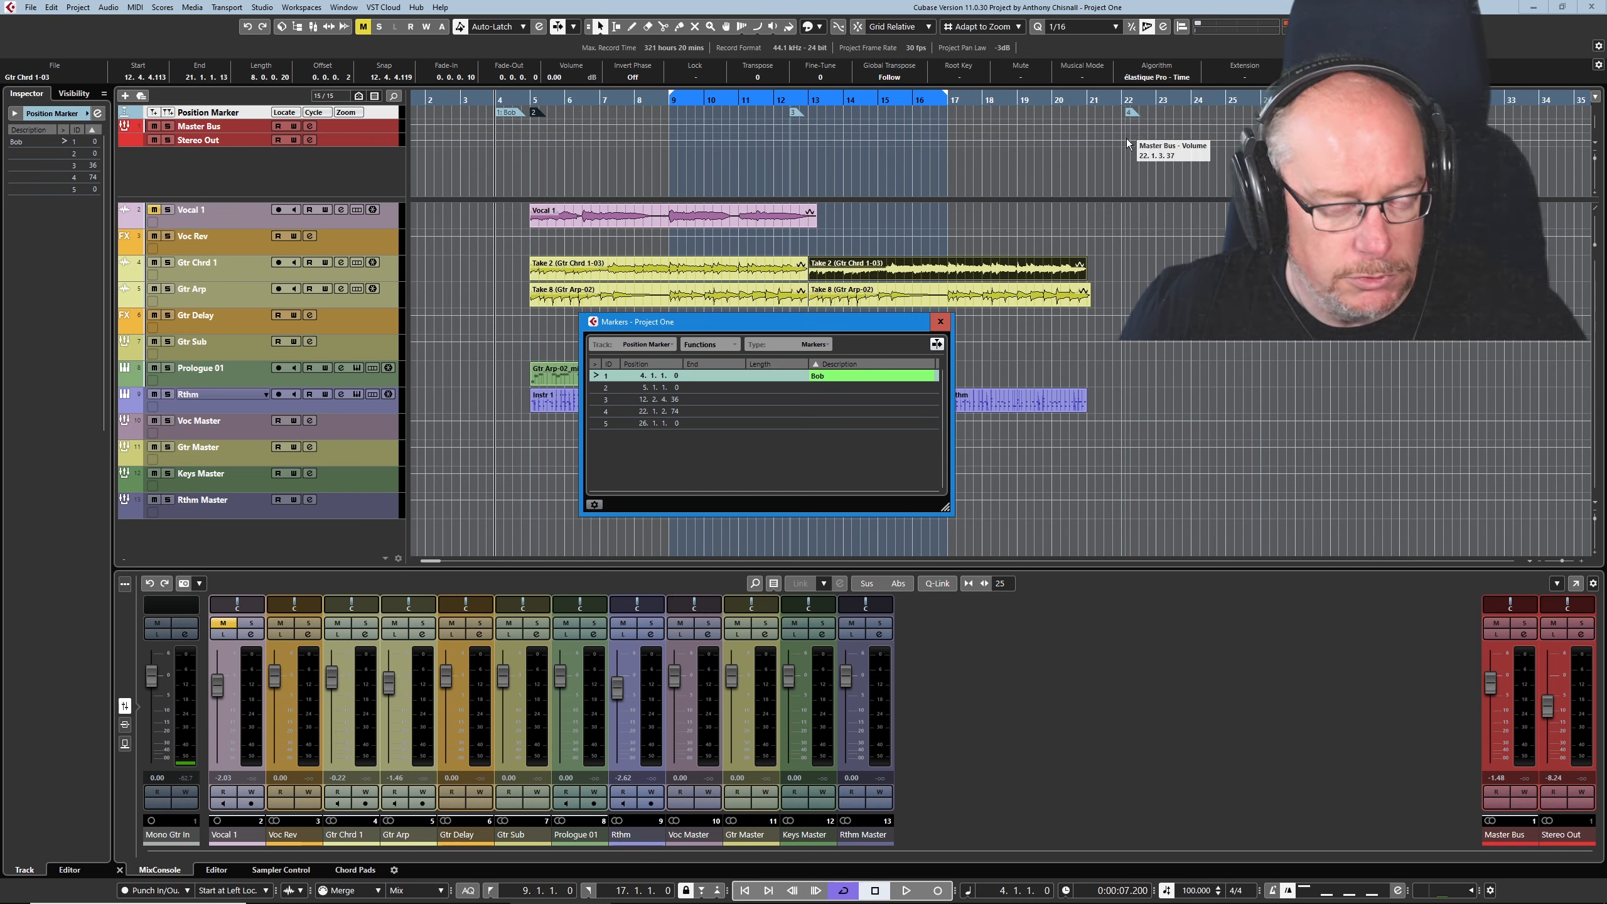
left_click(1132, 158)
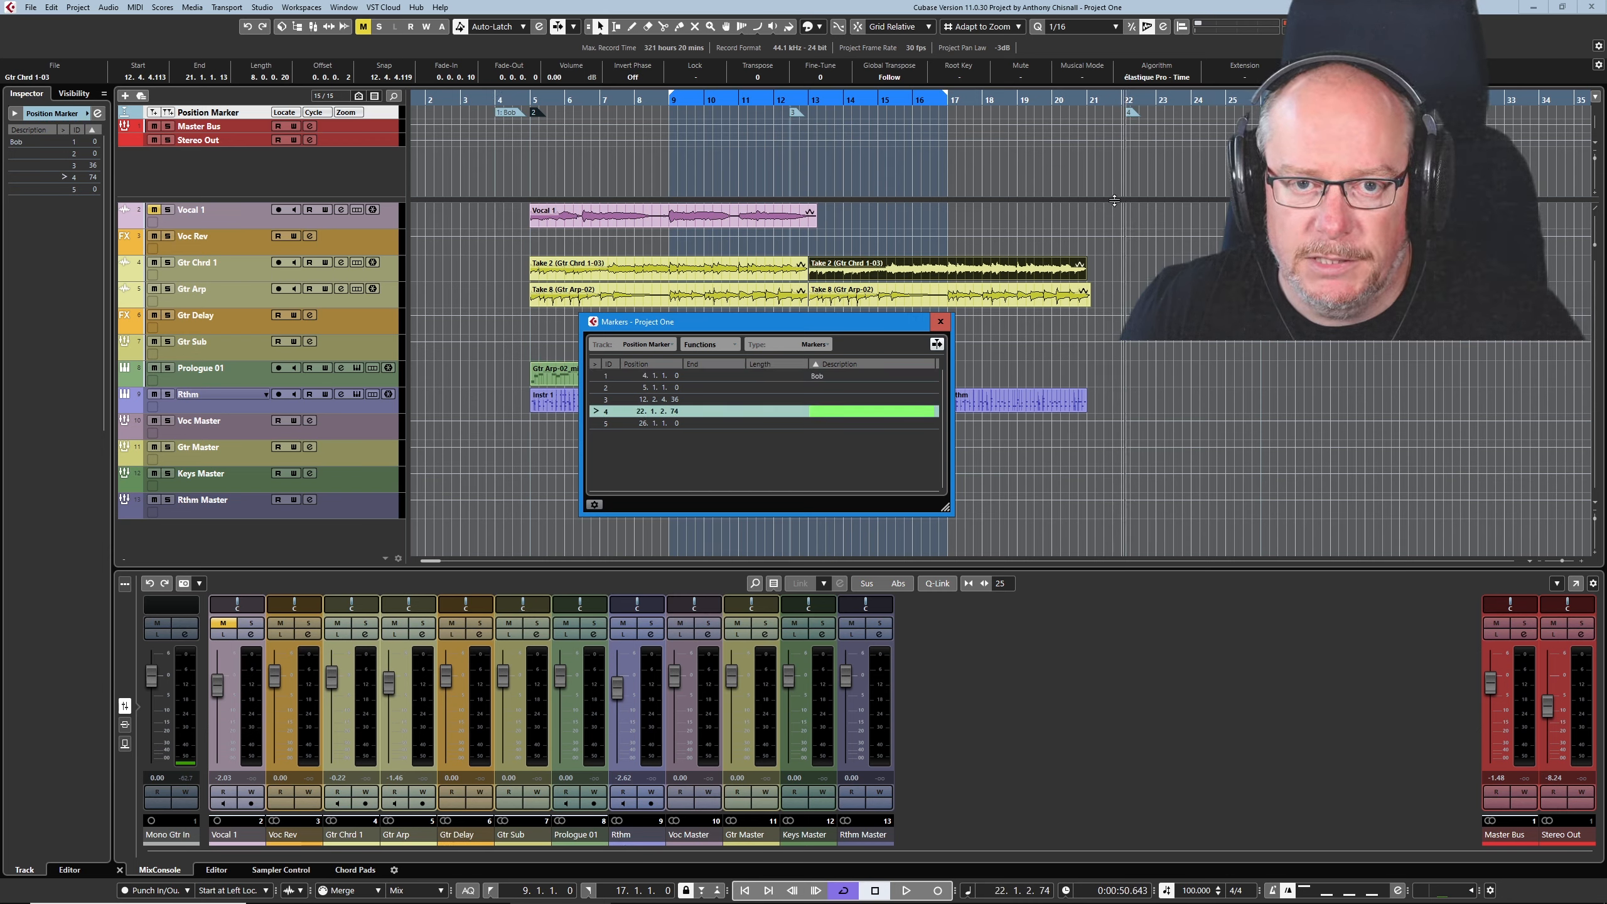
left_click(941, 322)
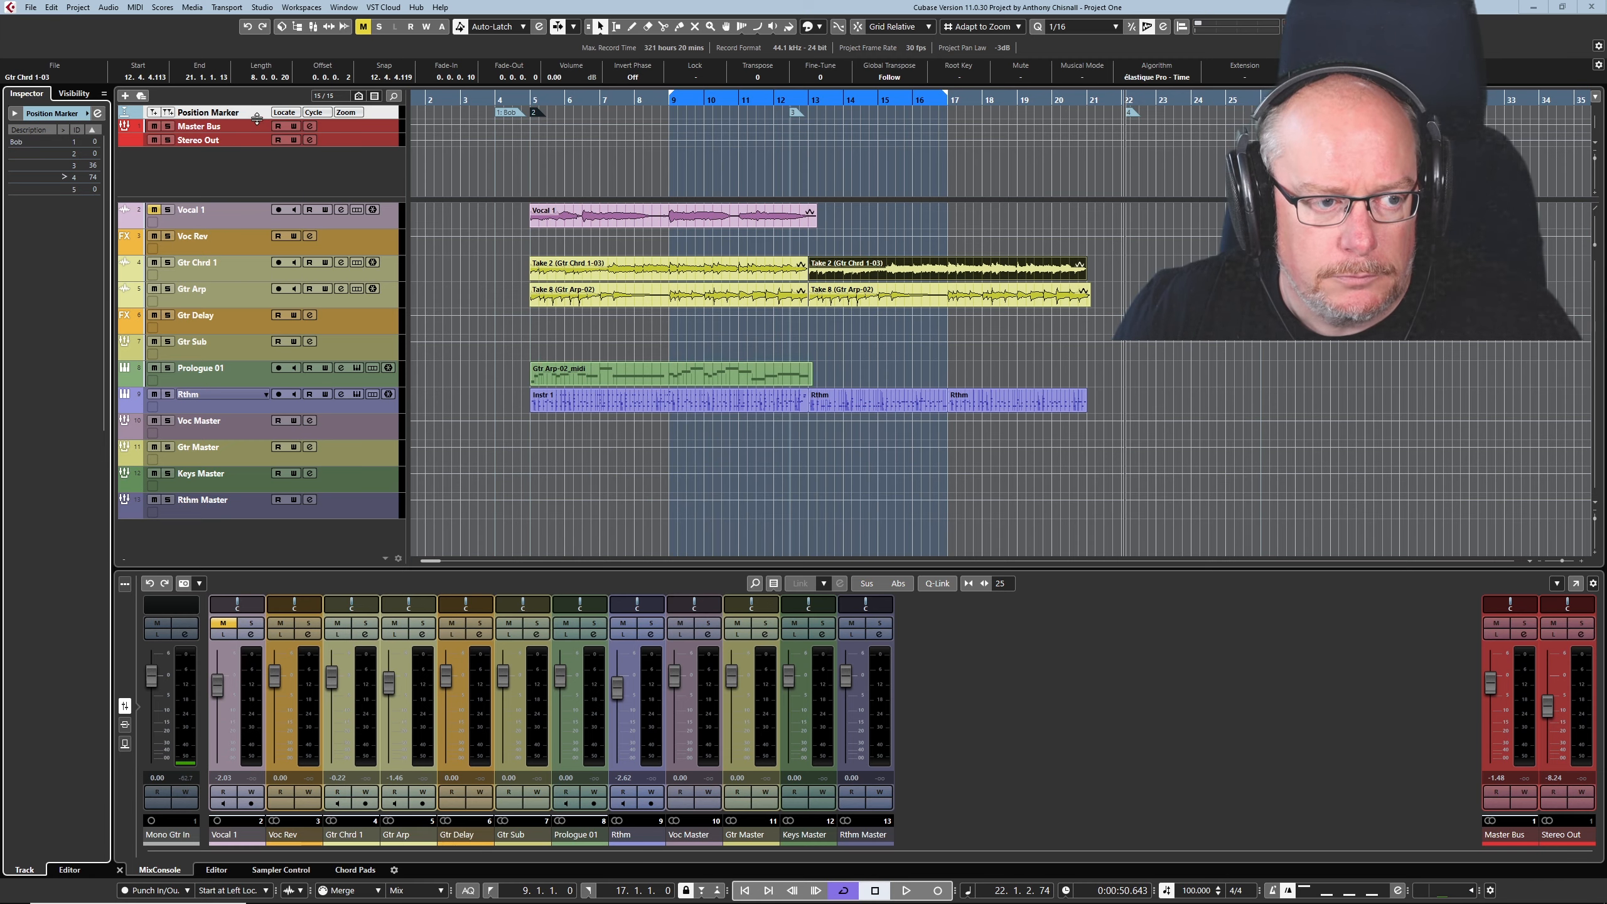
- Enlarge the Position Marker track and its upper track section, and add a cycle marker from bar 9 to bar 17
left_click_drag(257, 118, 257, 156)
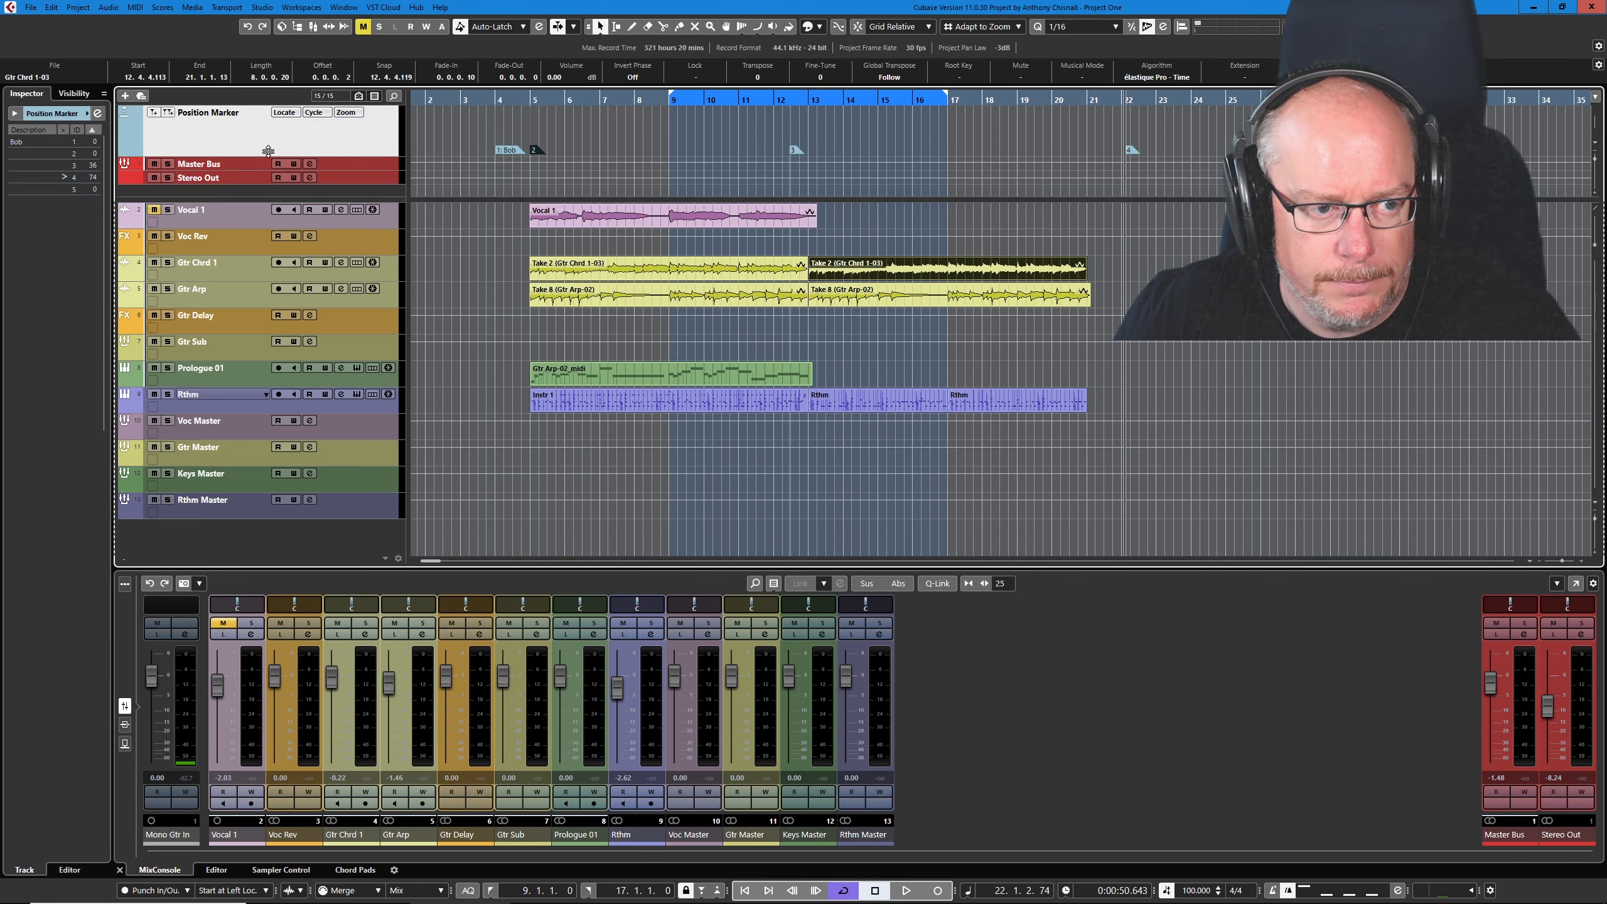
left_click_drag(456, 199, 456, 233)
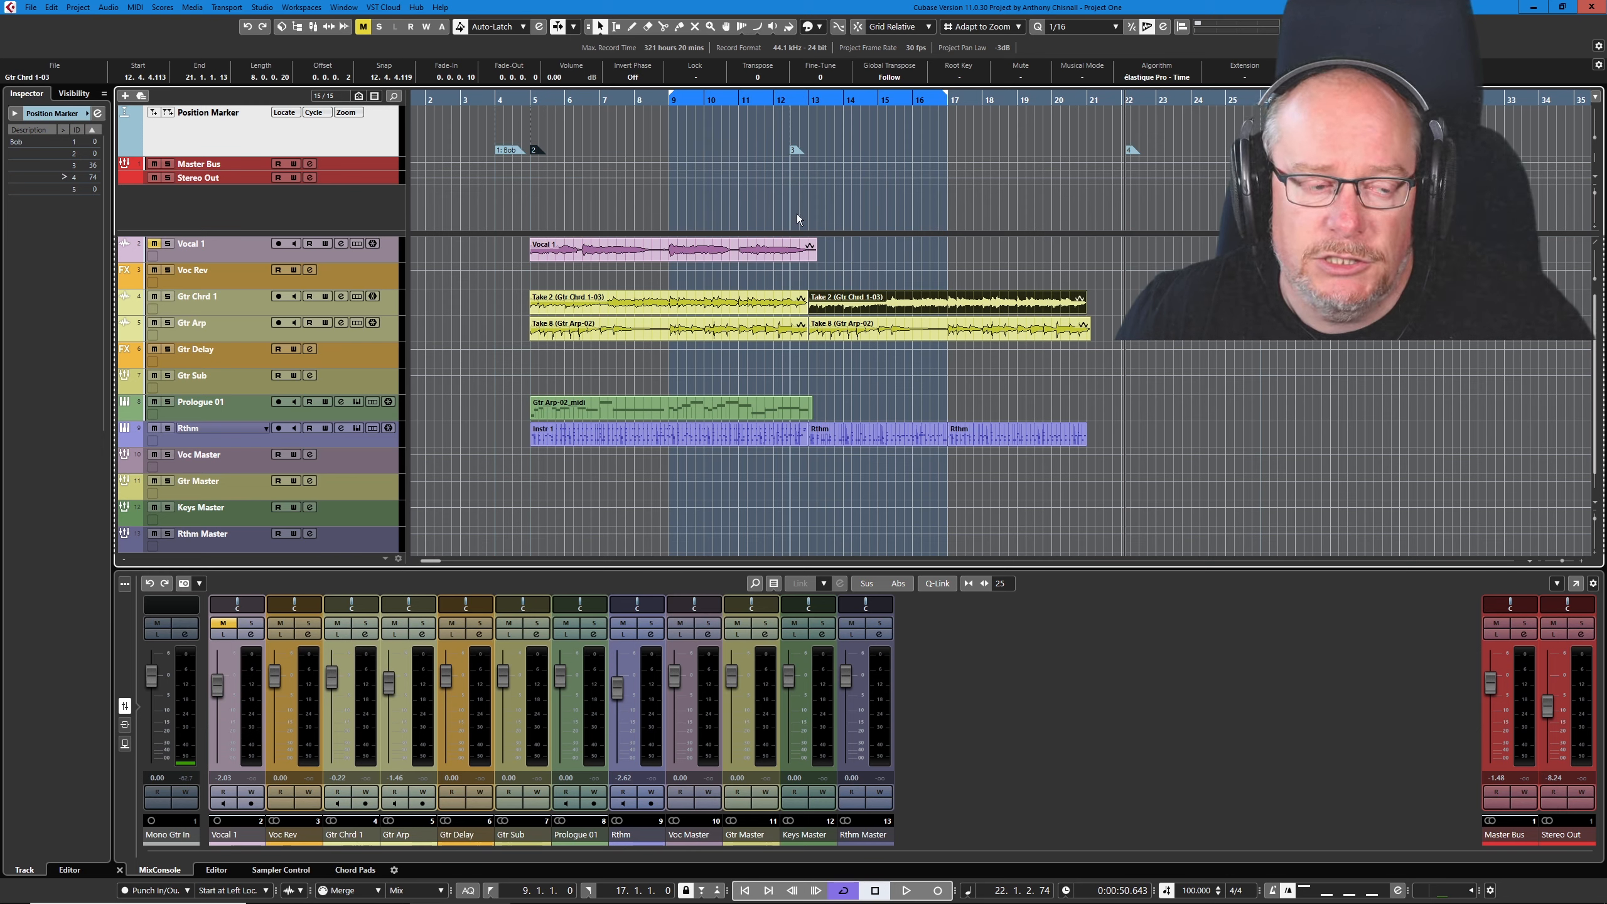
left_click(168, 114)
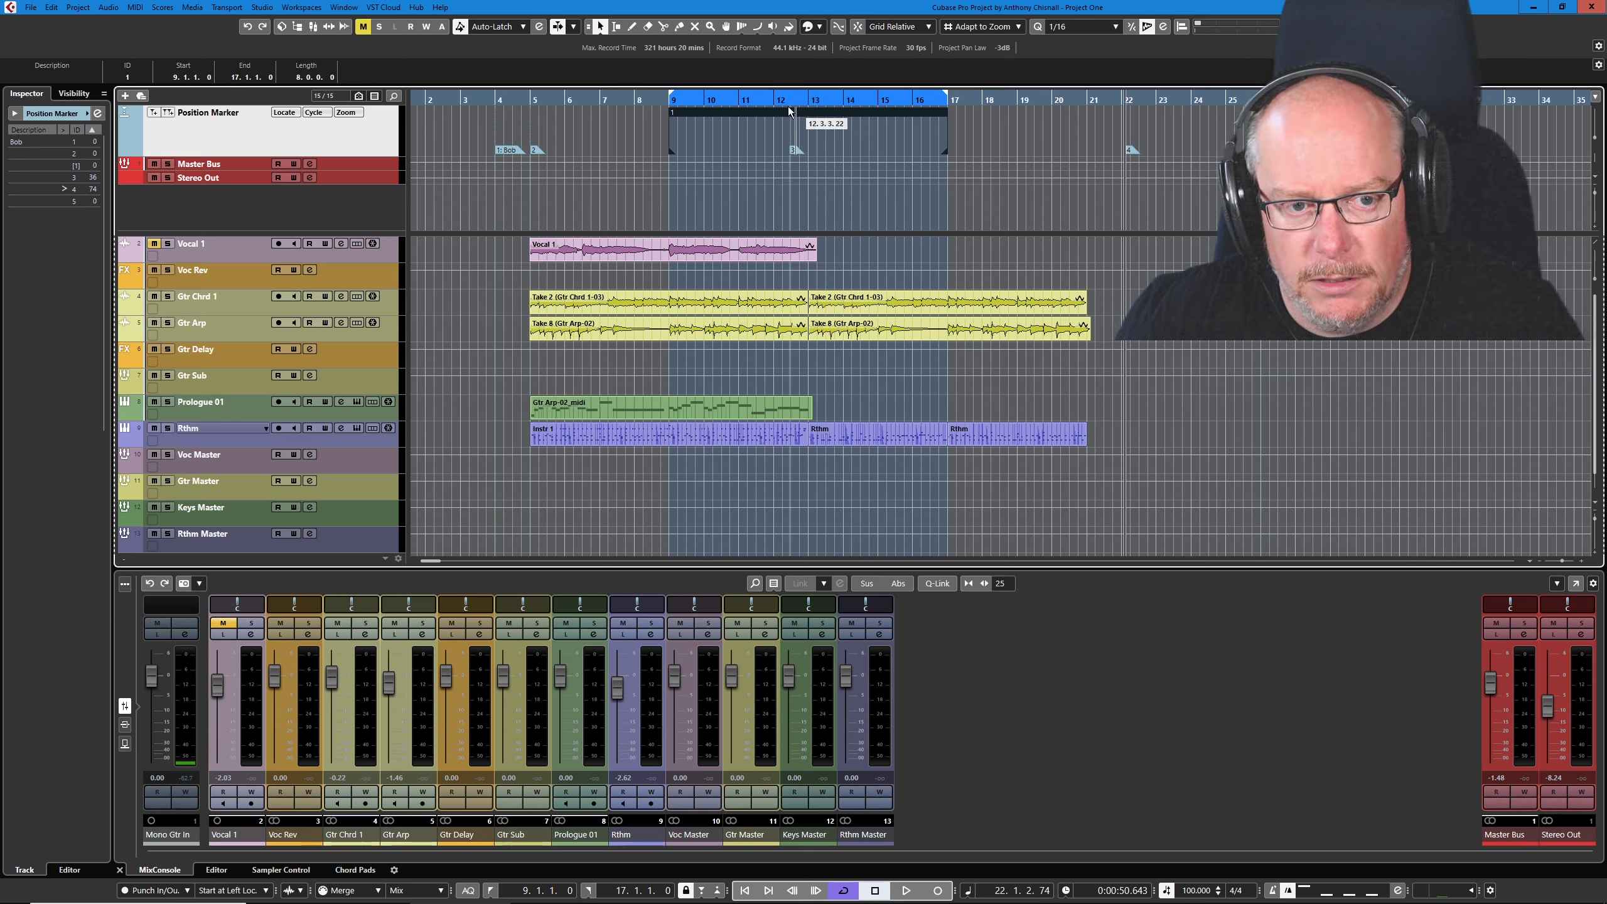
- Trim both ends of cycle marker 1 to a length of about 3.2.2.3 and move its start to about 7.2.3.91
left_click_drag(788, 112, 943, 123)
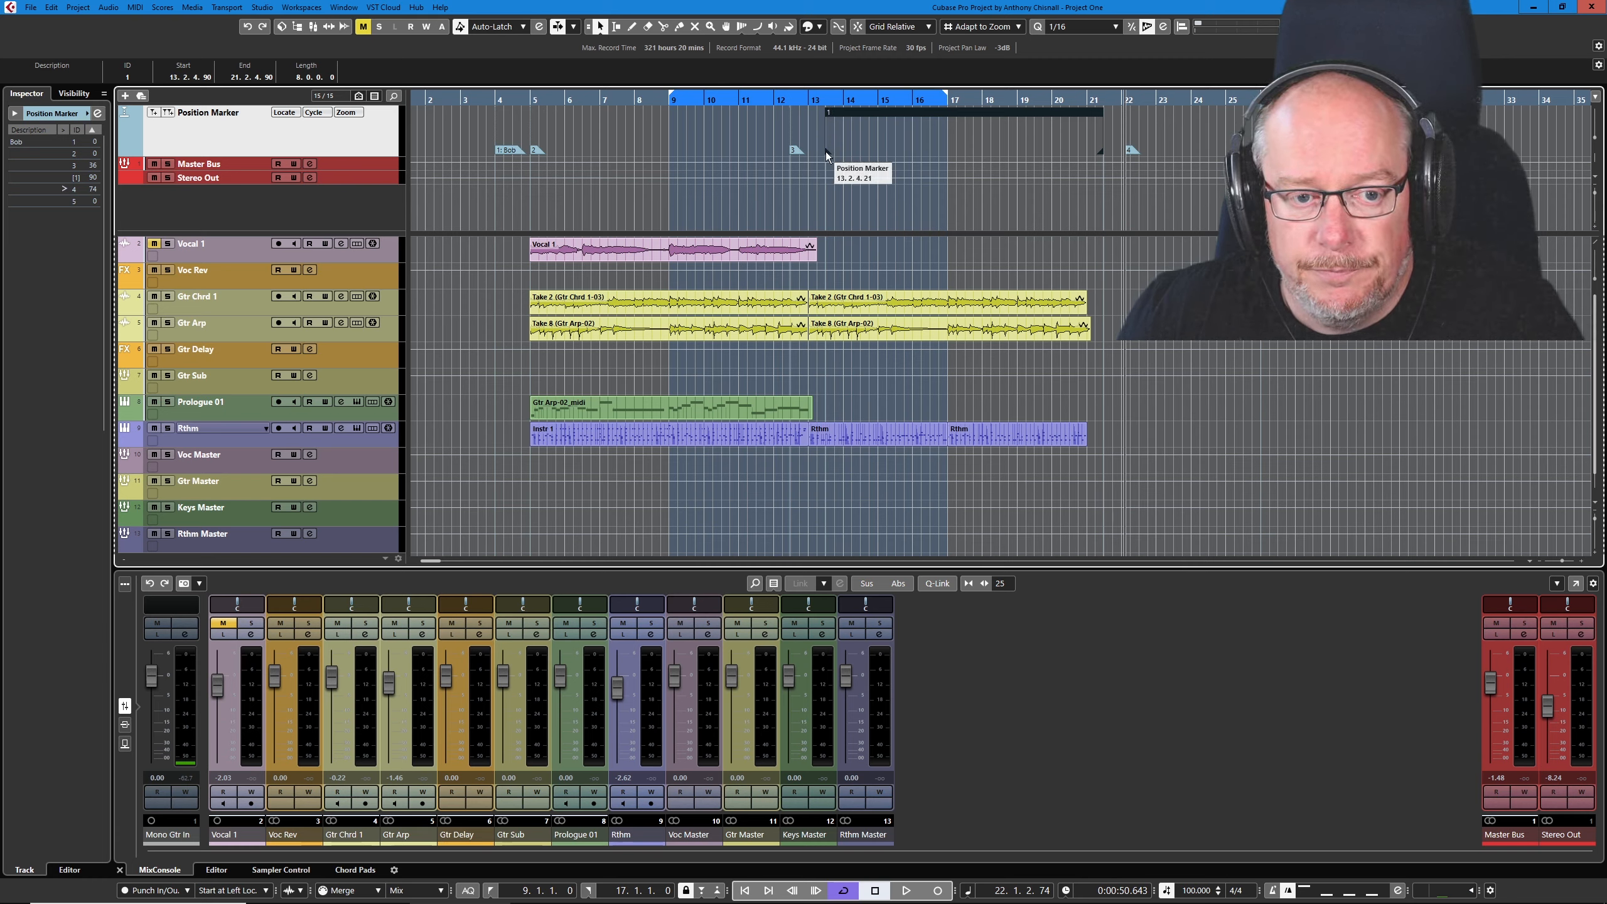
left_click_drag(828, 151, 905, 150)
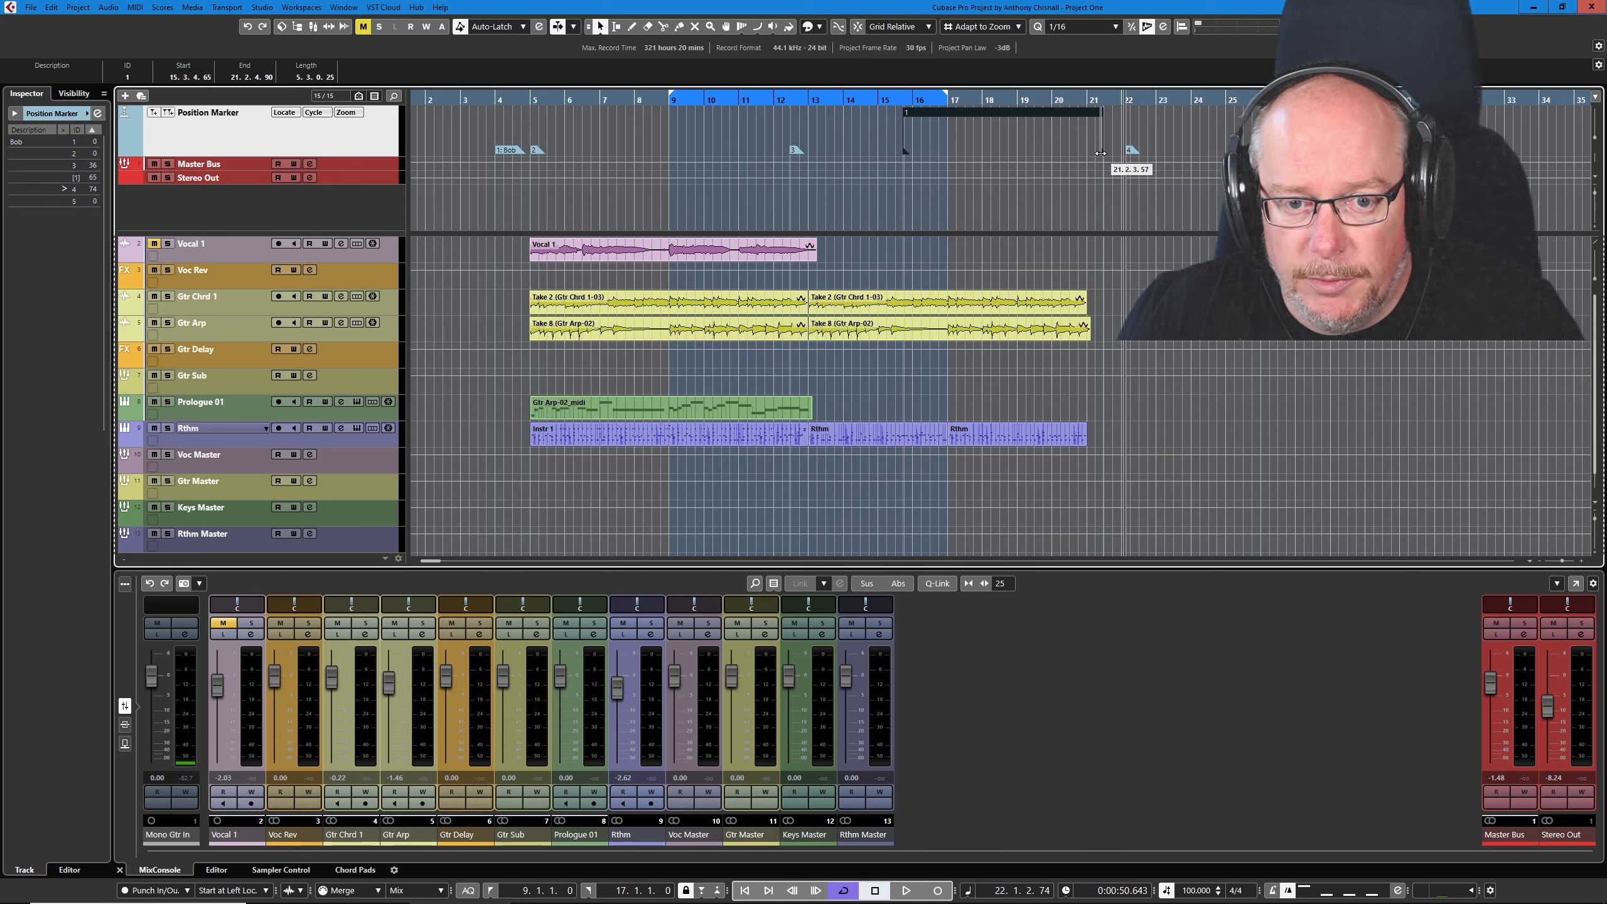
left_click_drag(1101, 153, 1027, 149)
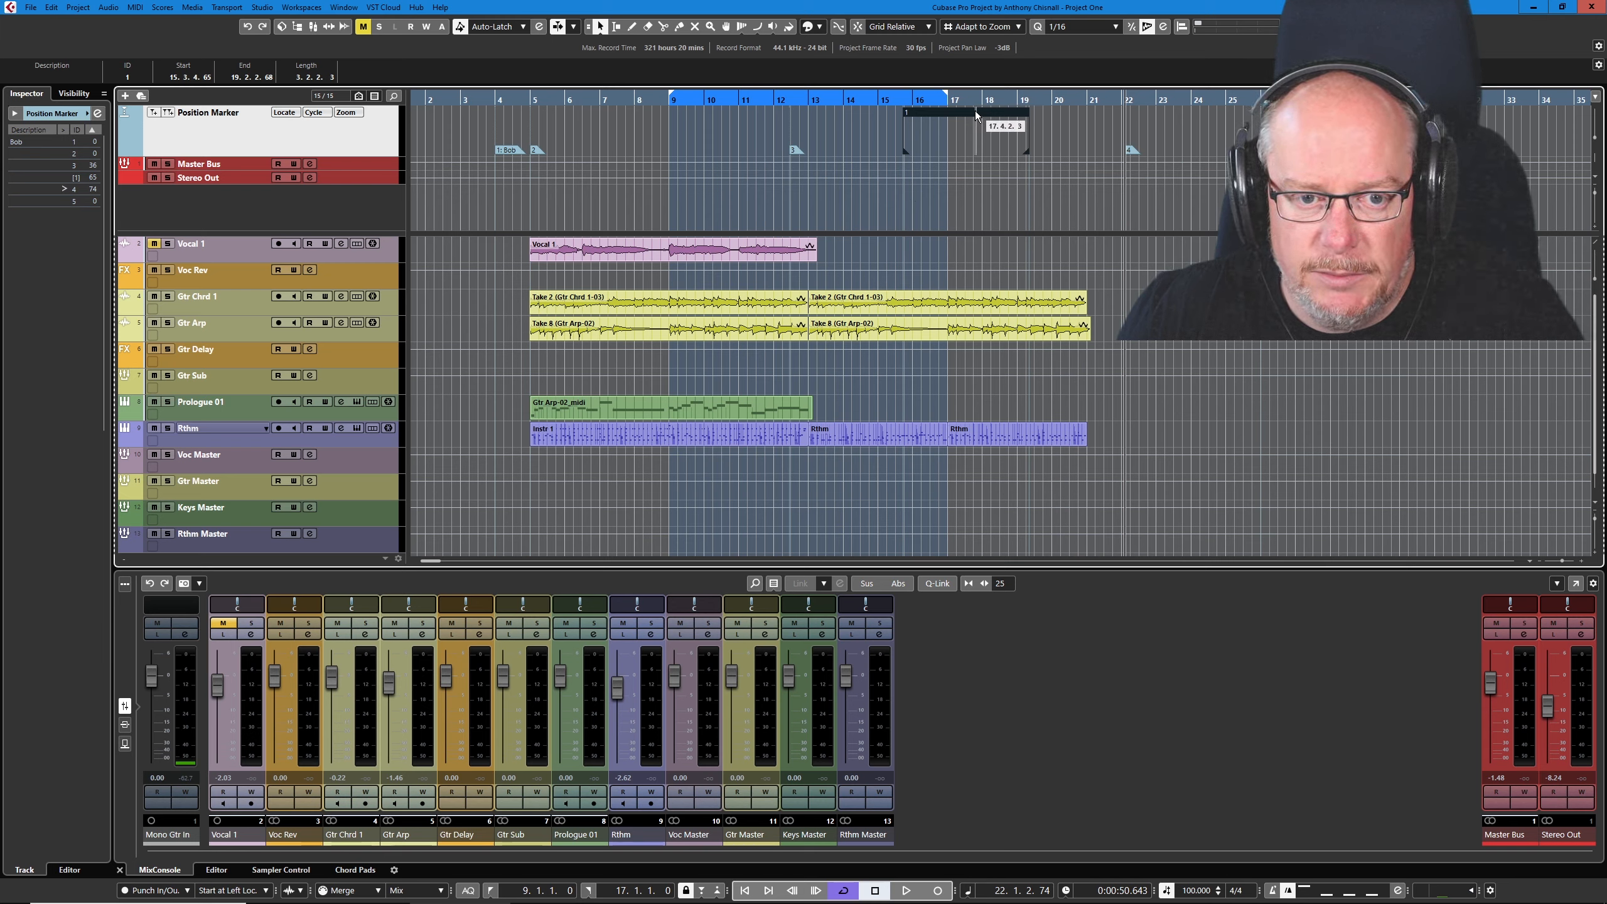
left_click_drag(977, 114, 687, 108)
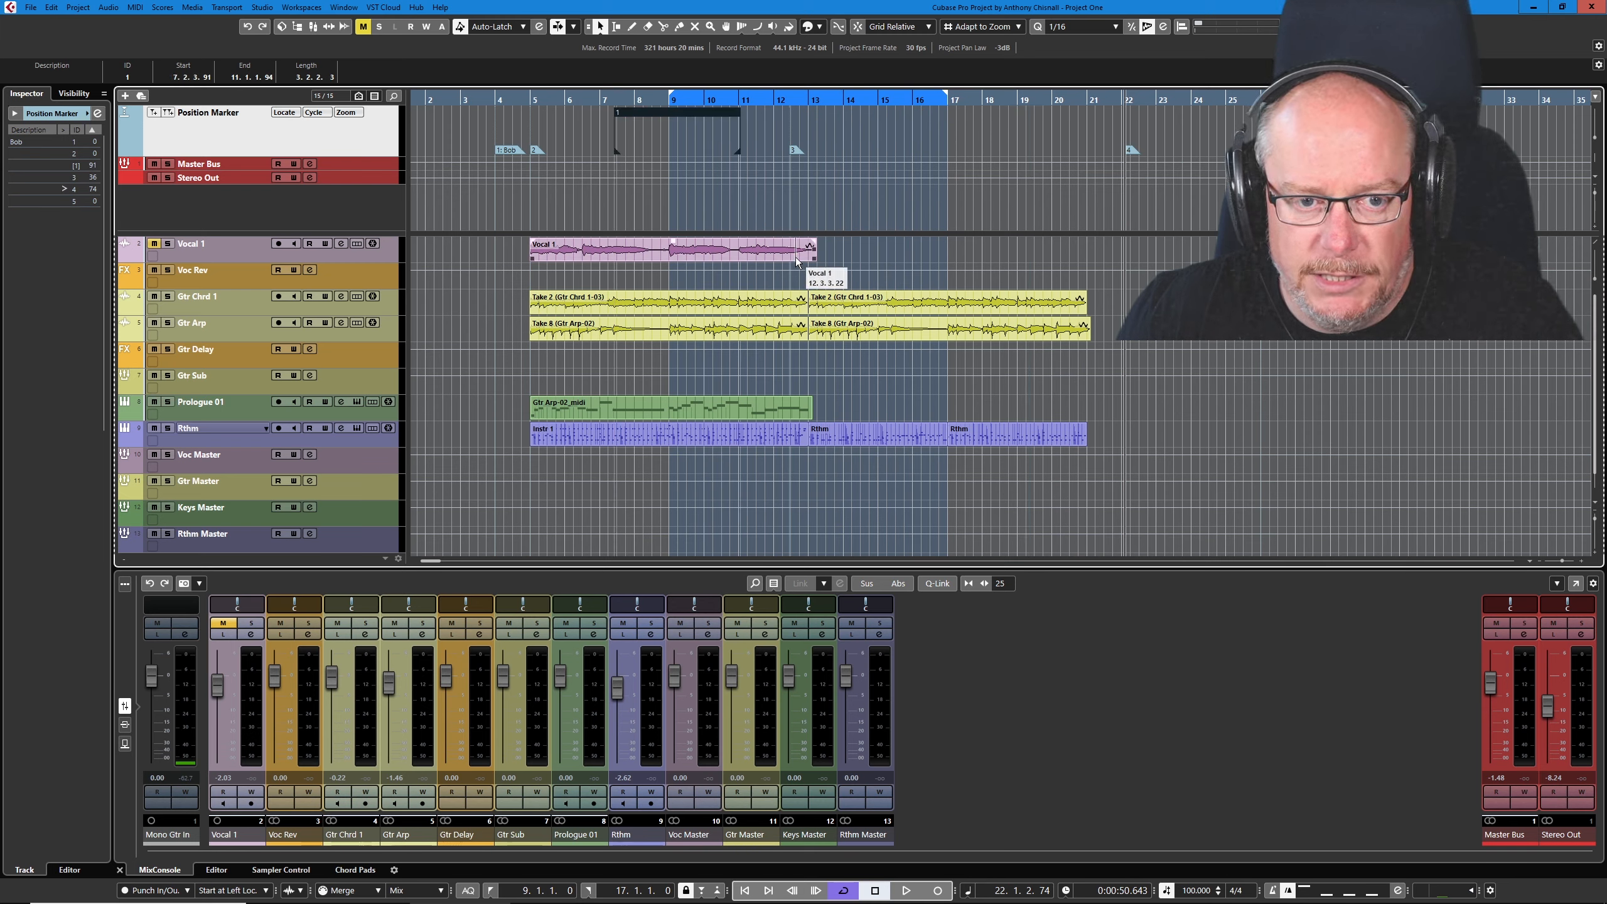
- Set the locators from about 13.3.2.23 to 18.2.4.16 and add a second cycle marker over that range
left_click_drag(853, 93, 1012, 91)
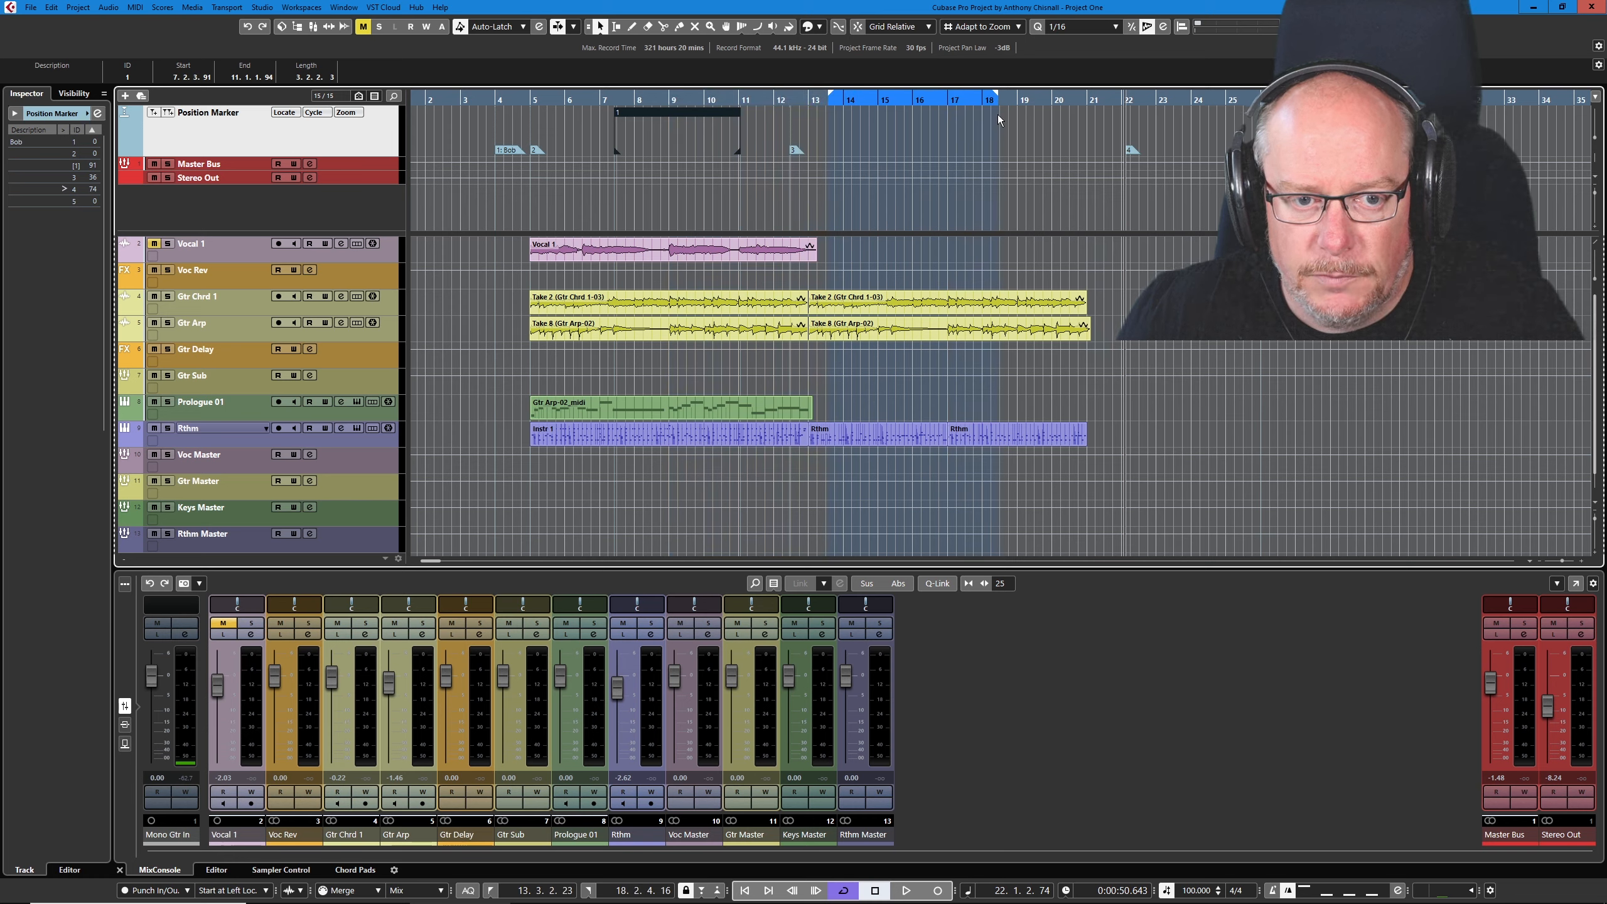
left_click(168, 112)
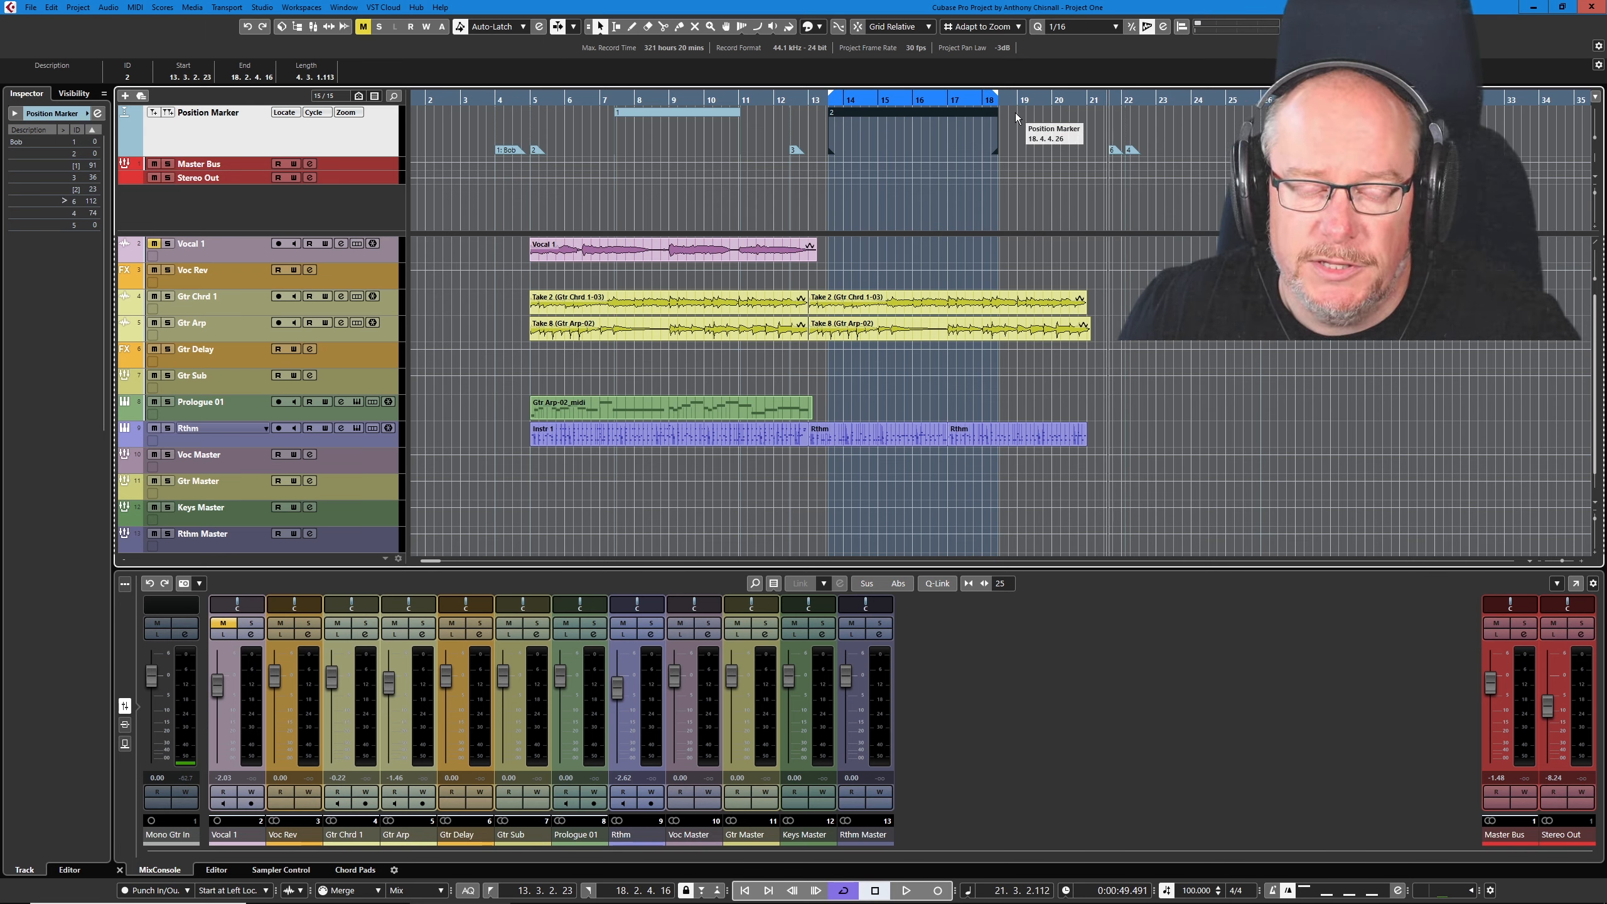
- Draw a third cycle marker from about 19.1.3.12 to 21.3.1.25 with the locators matching it, and extend its start to about 18.3.3.37
left_click_drag(997, 116, 996, 130)
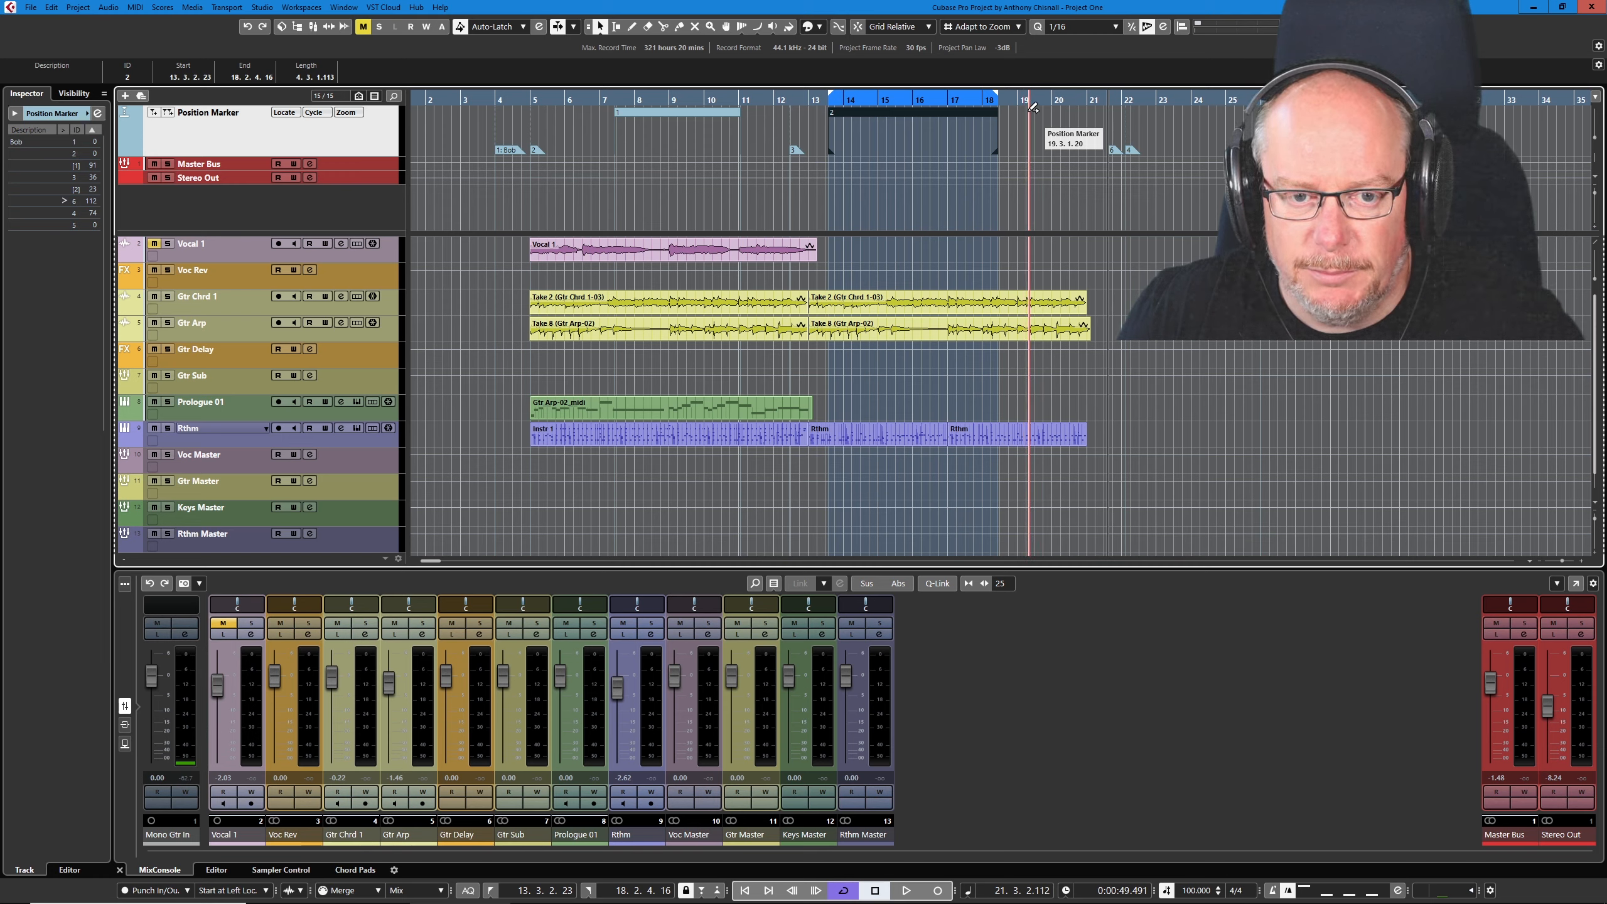
left_click_drag(1024, 108, 1105, 109)
key("p")
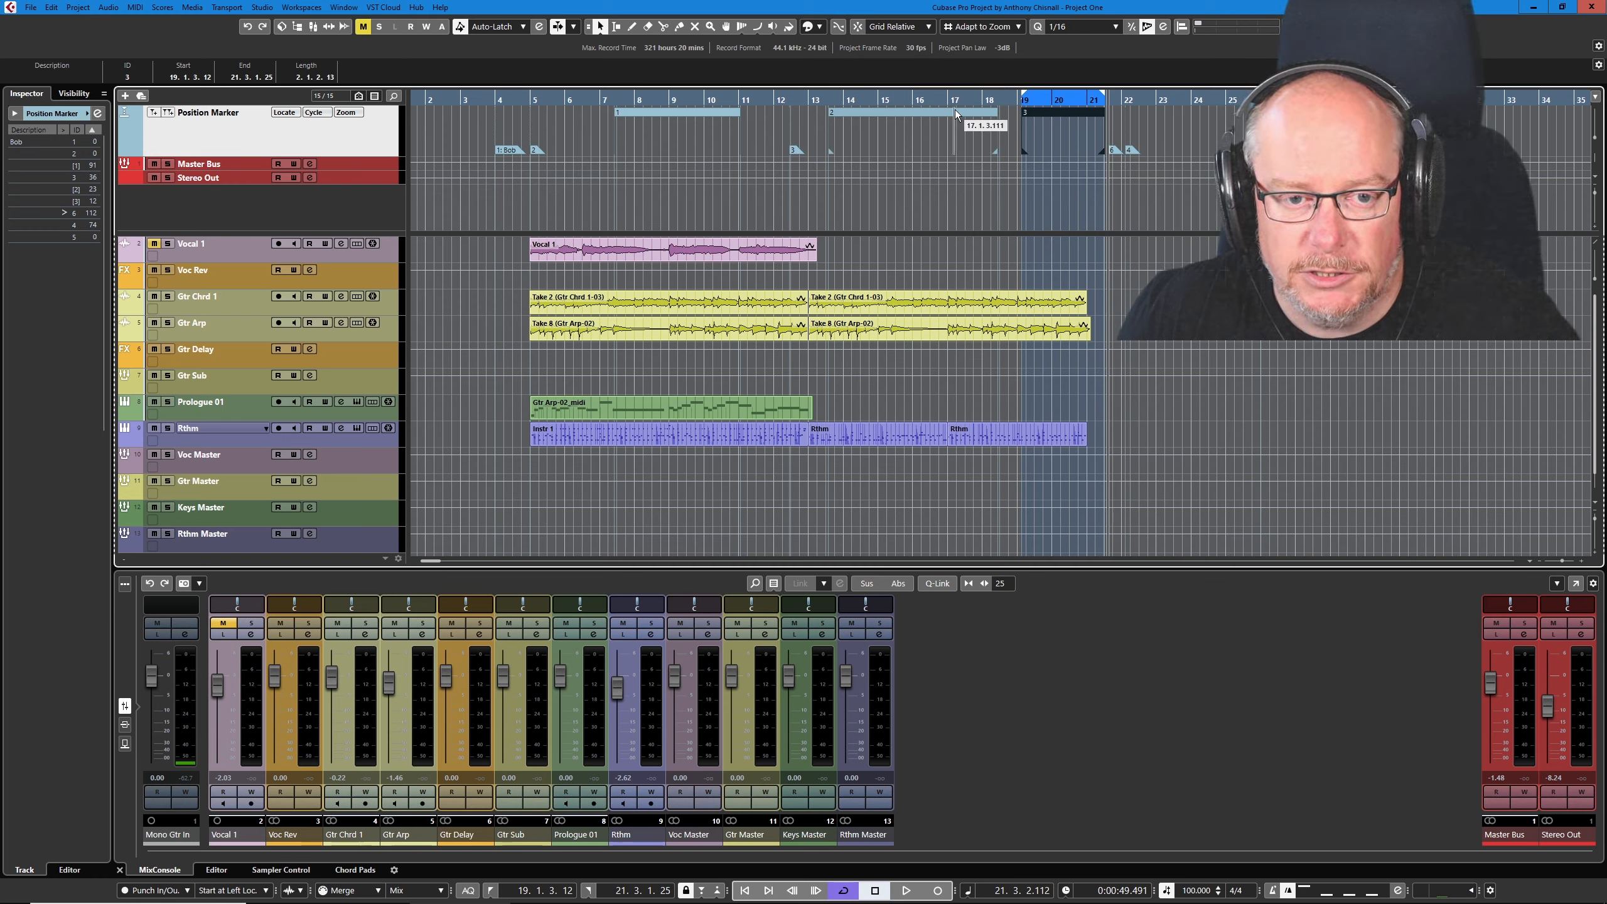
left_click_drag(1026, 153, 1007, 152)
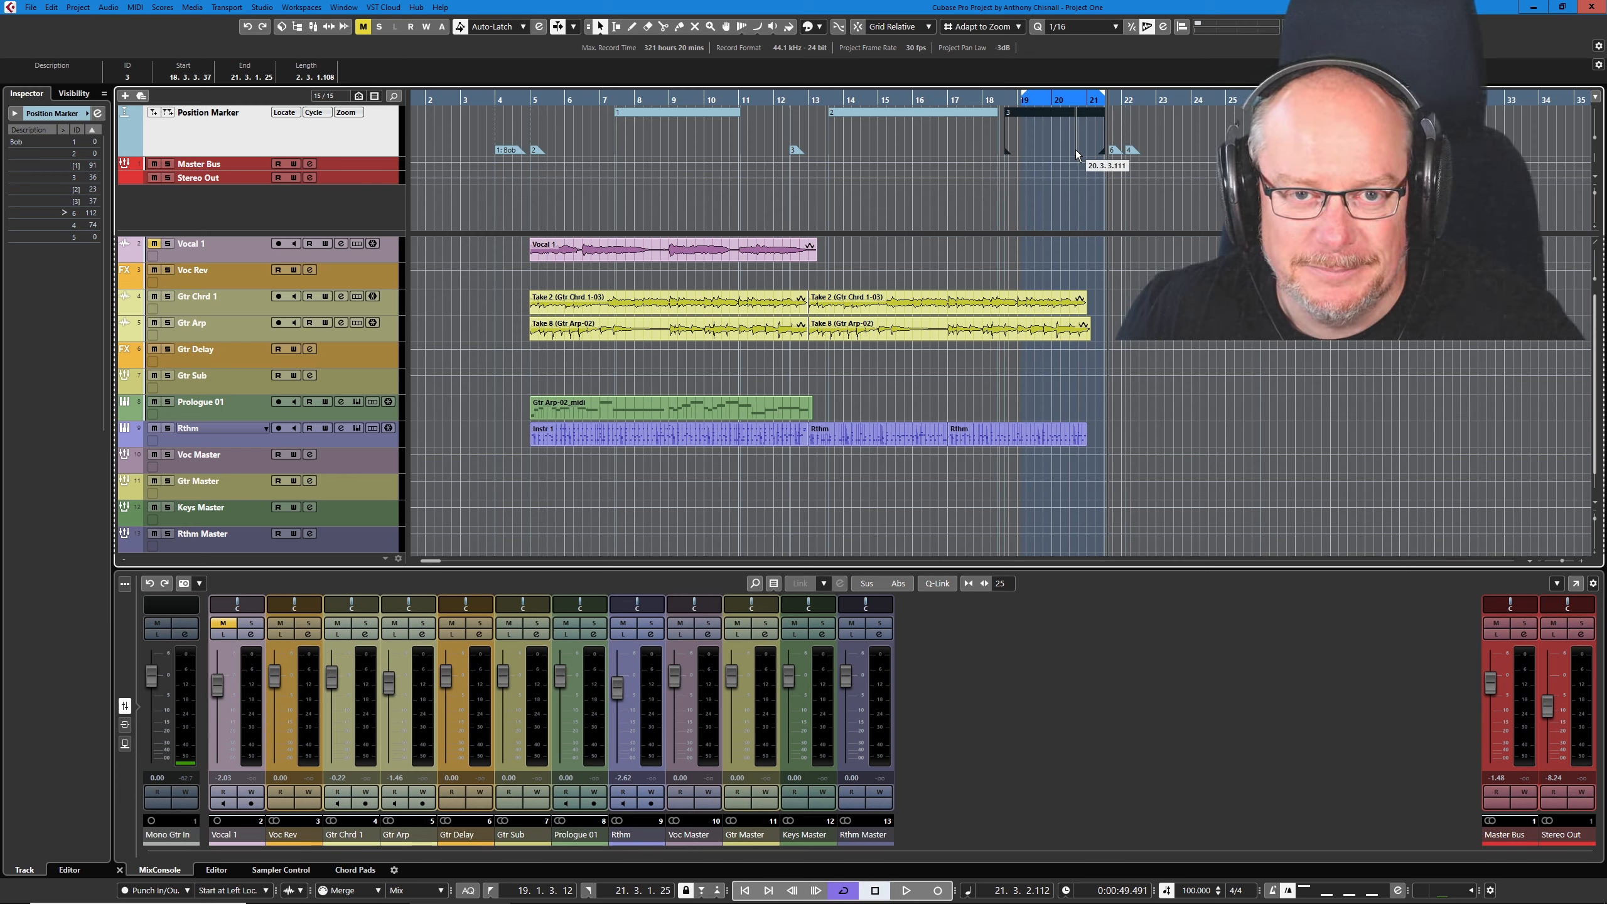
- Erase cycle marker 3 from the marker track and return to the Object Selection tool
right_click(924, 134)
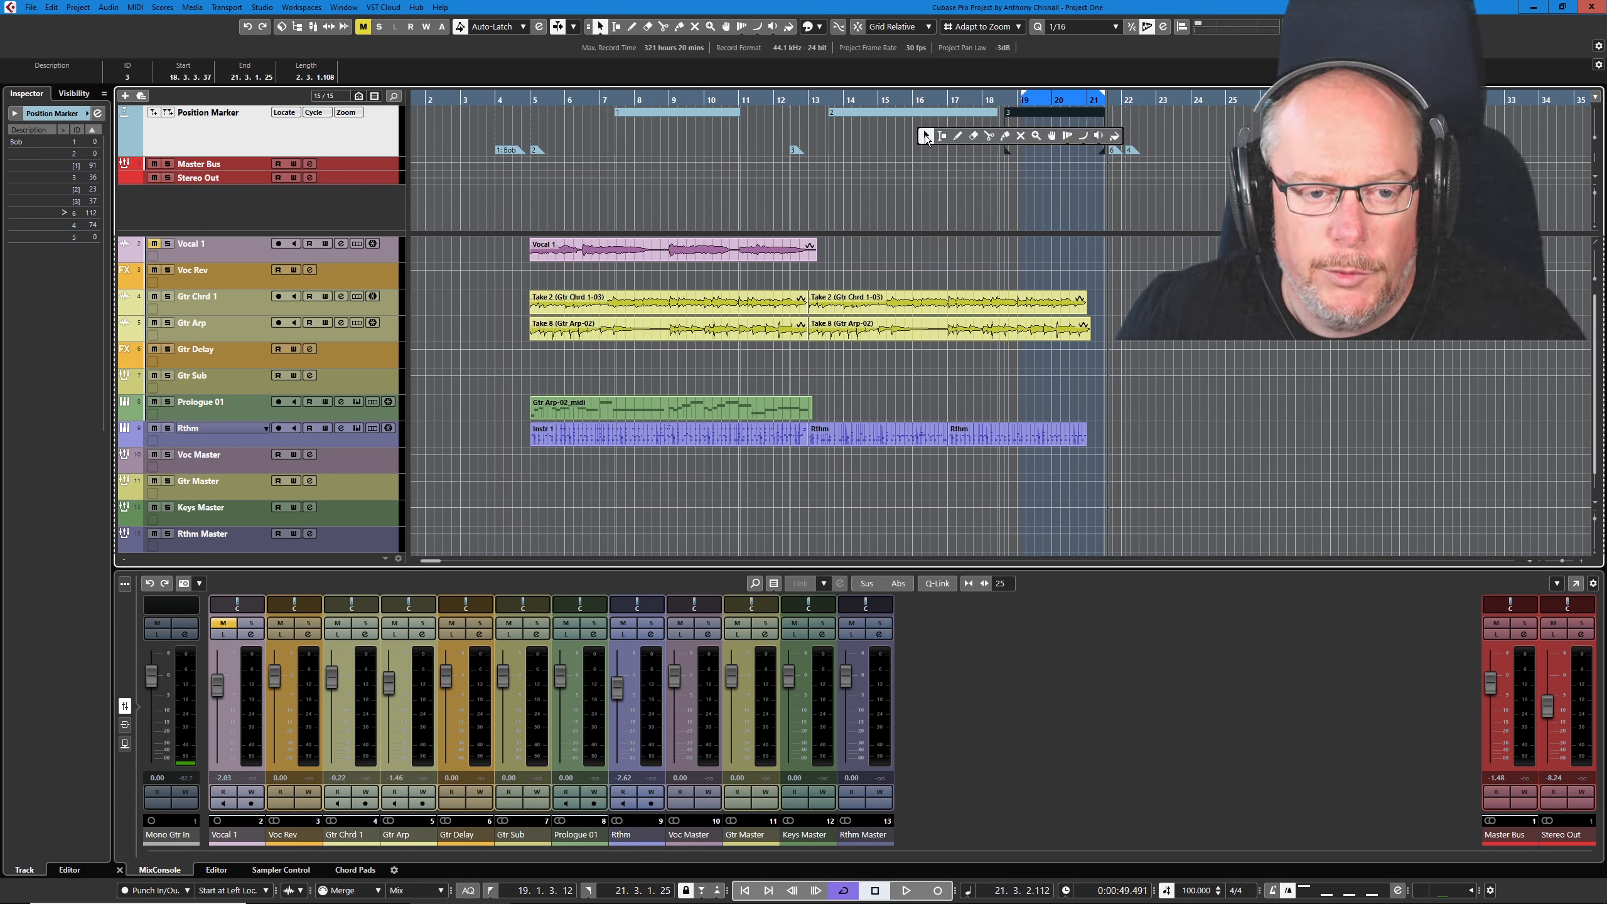
left_click(975, 137)
left_click(1053, 109)
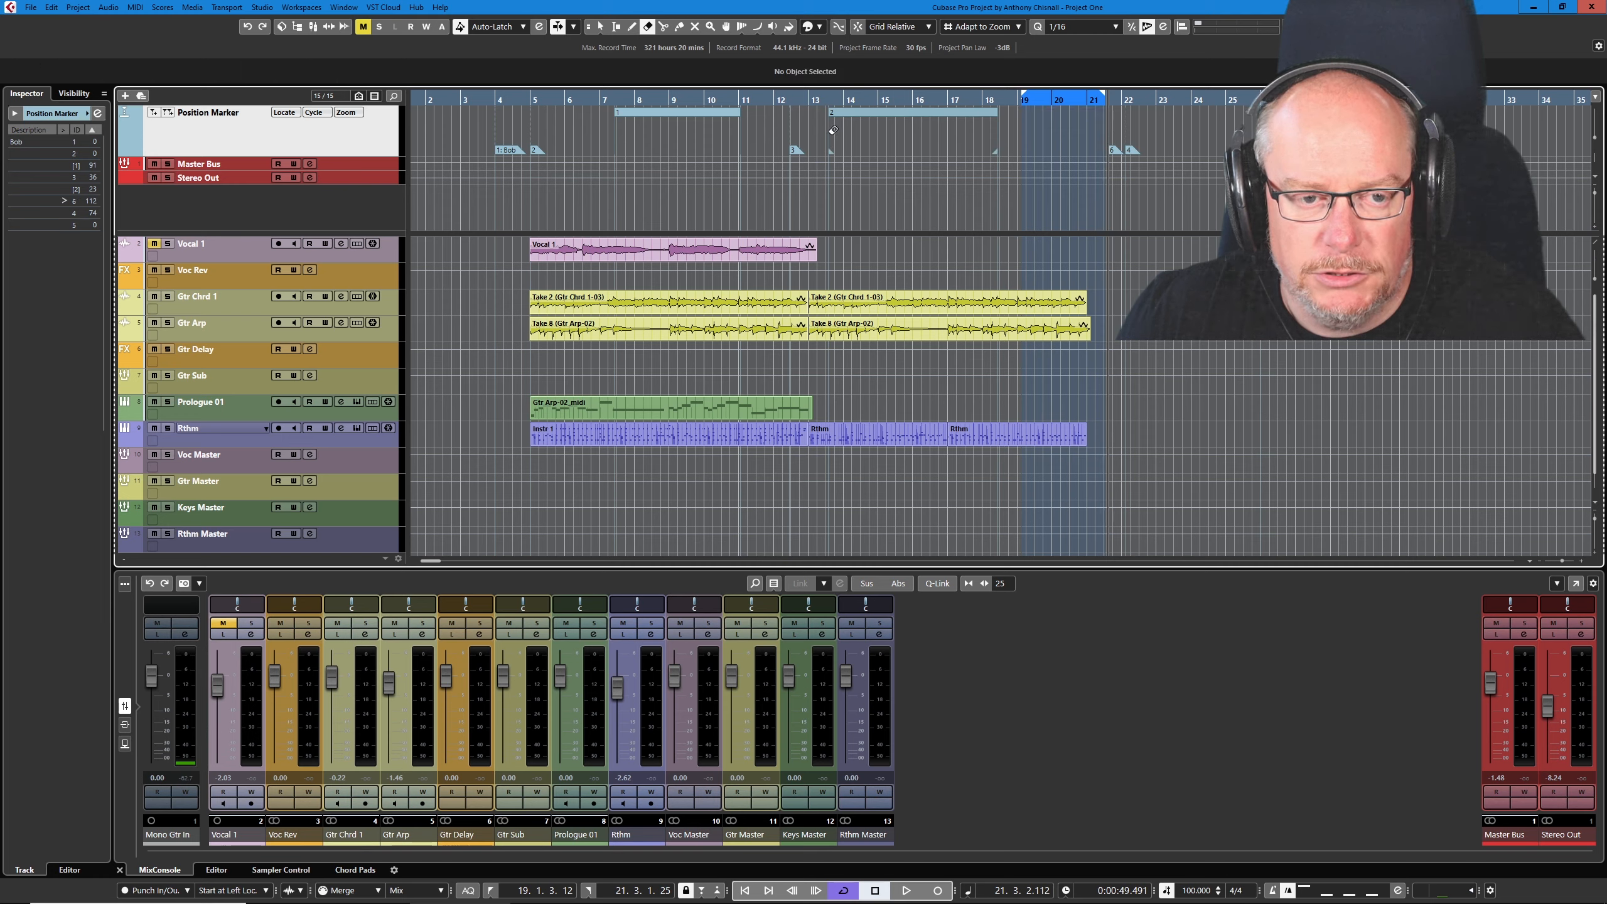
key("1")
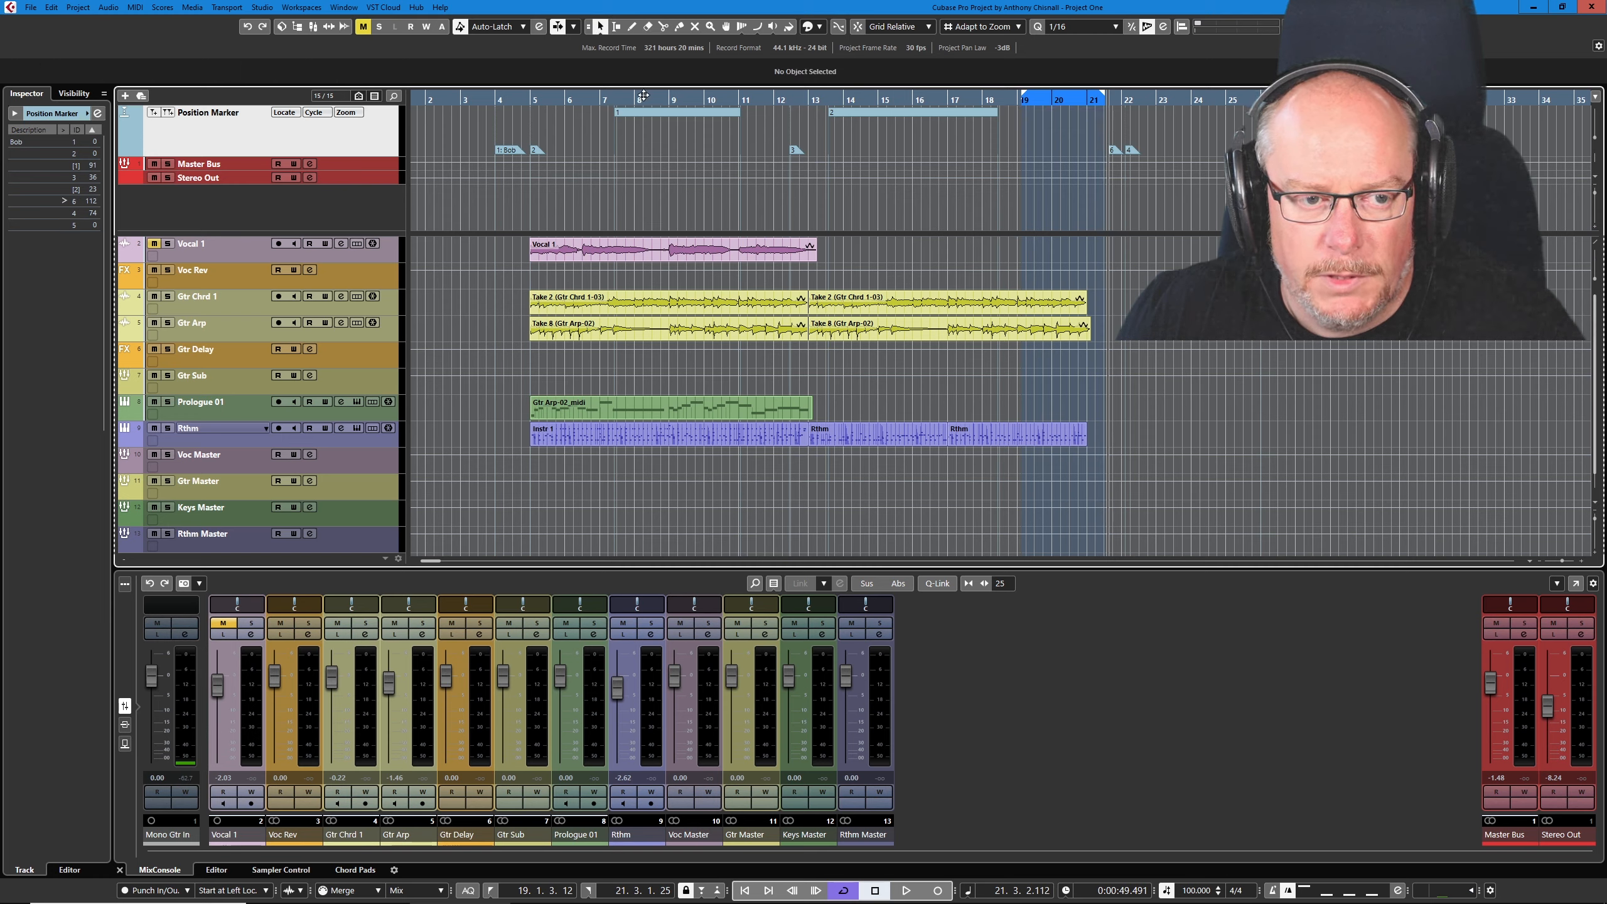
- Move cycle marker 2 ahead of cycle marker 1 to start at about 2.1.4.6, and reassign the cycle marker IDs
left_click(891, 113)
left_click_drag(890, 113, 496, 118)
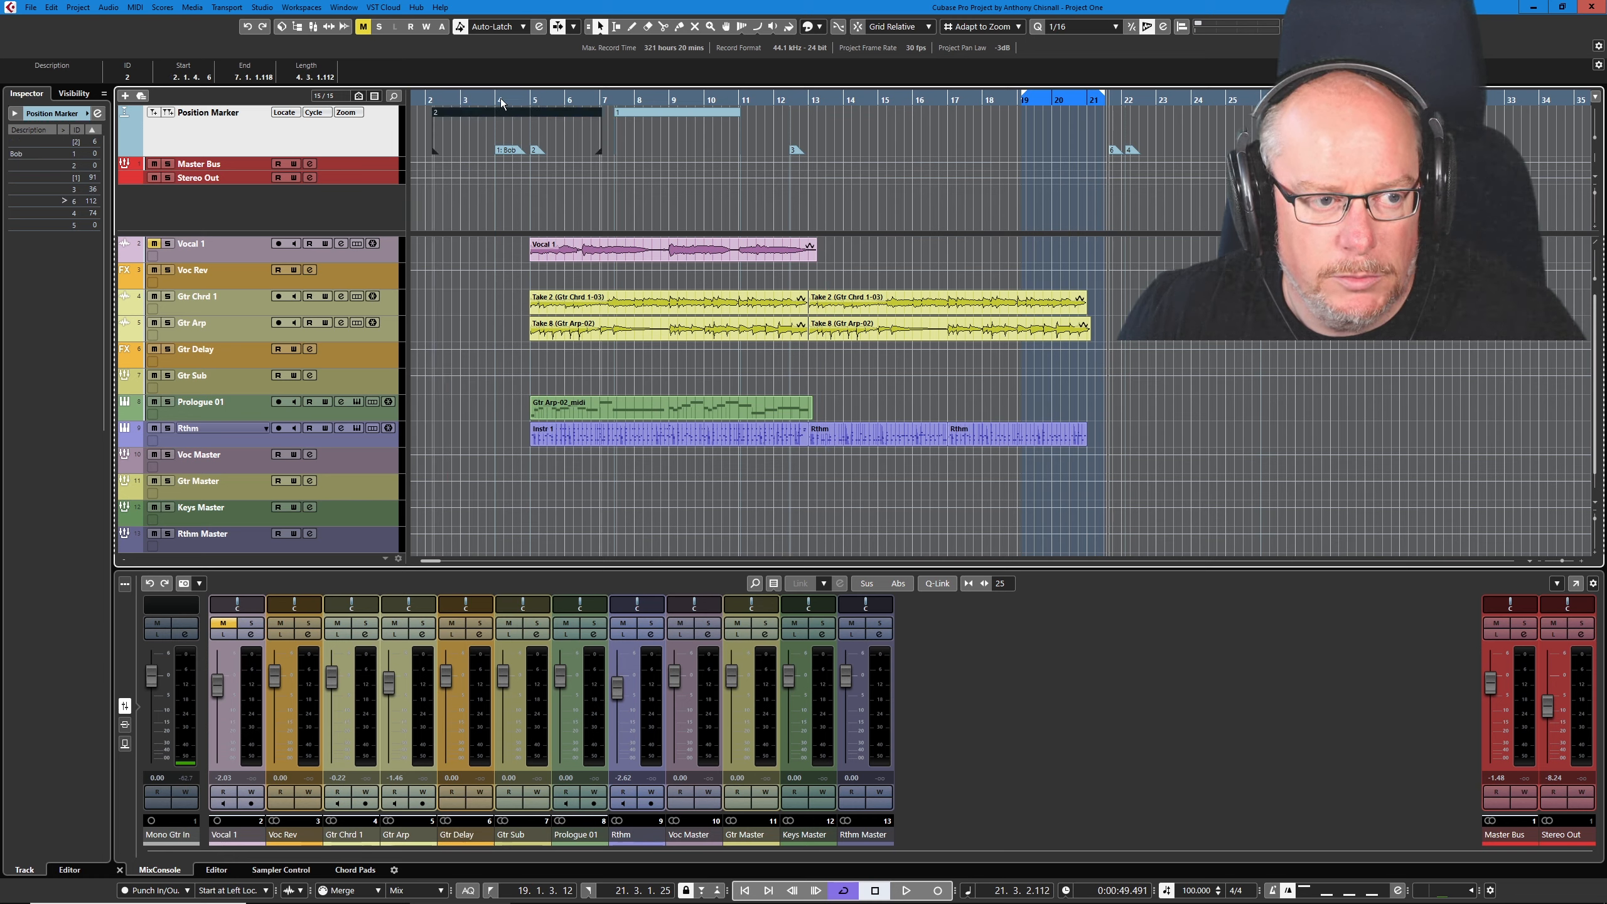
left_click(97, 114)
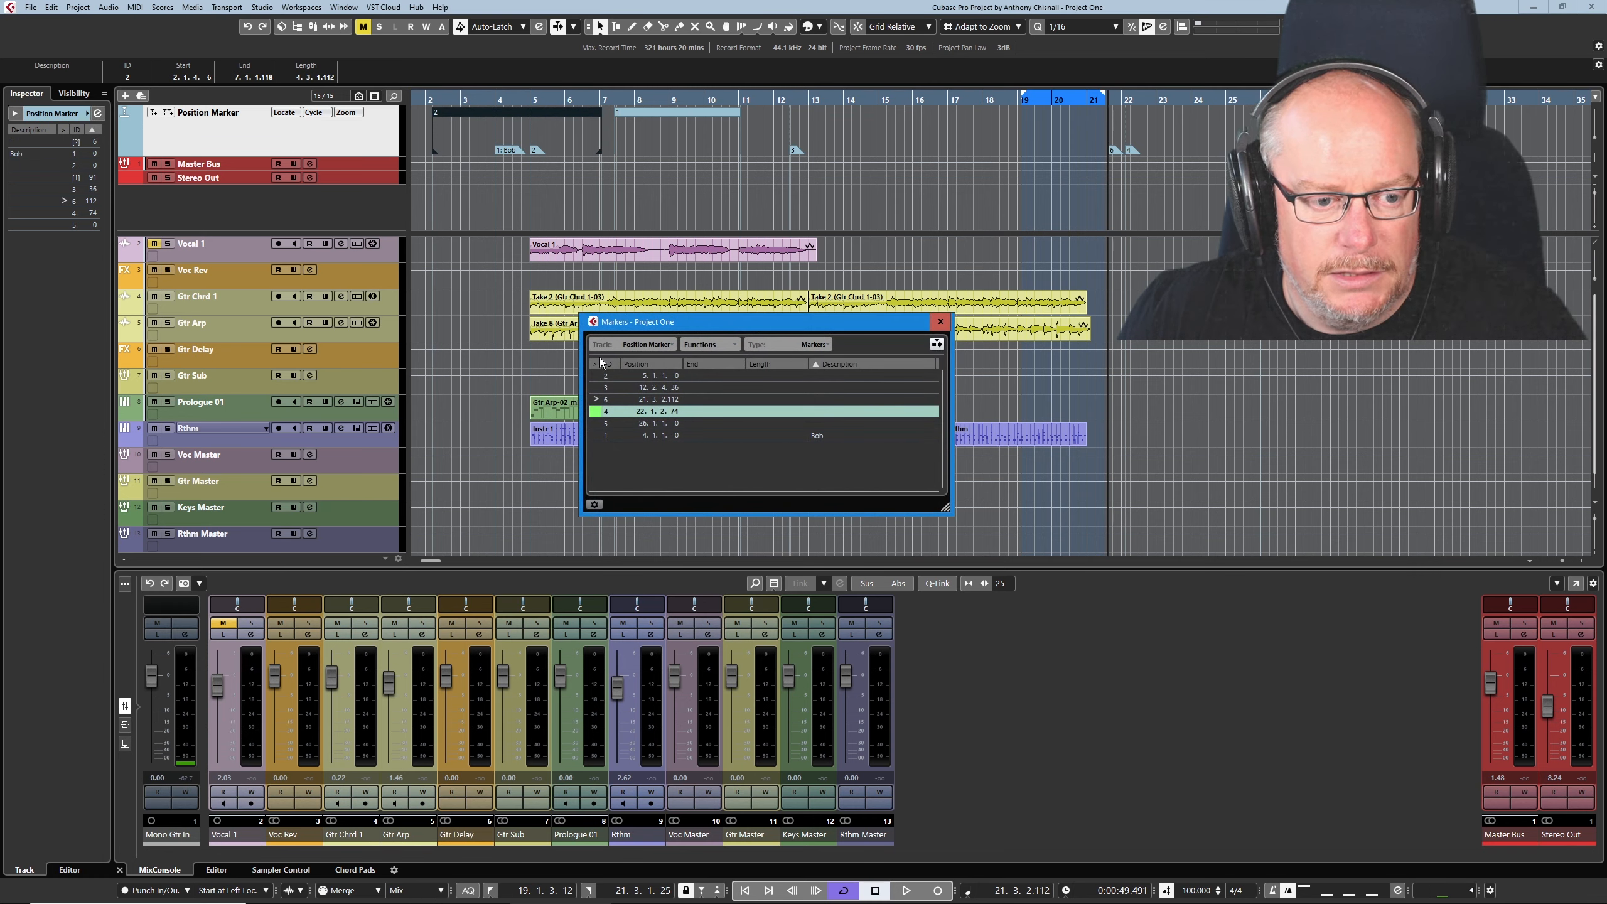
left_click(708, 344)
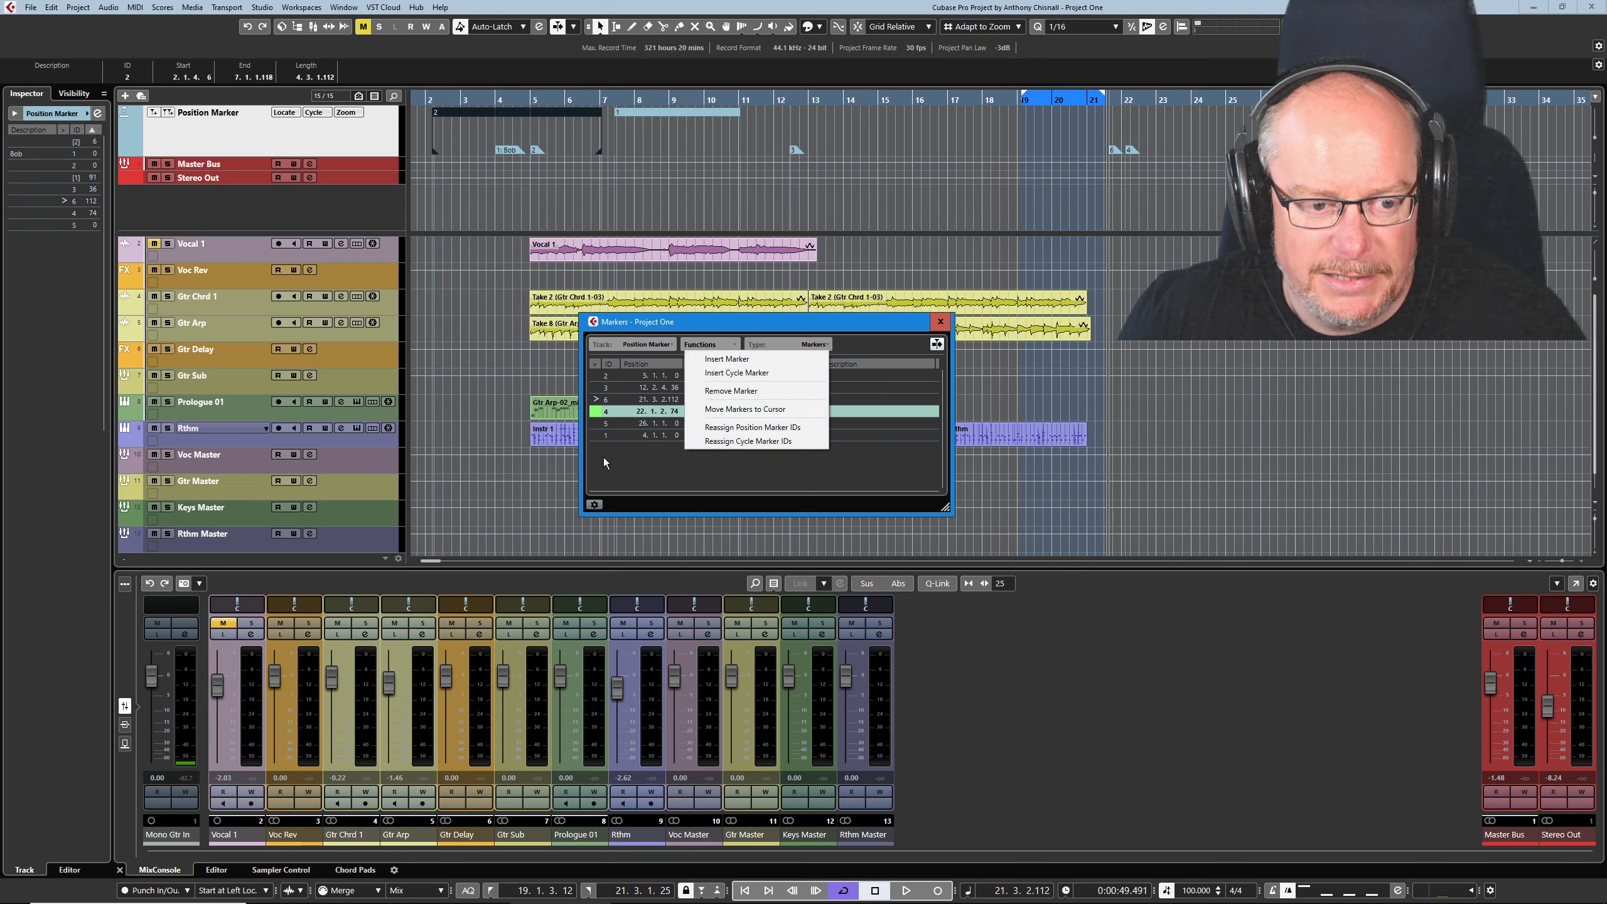
left_click(772, 442)
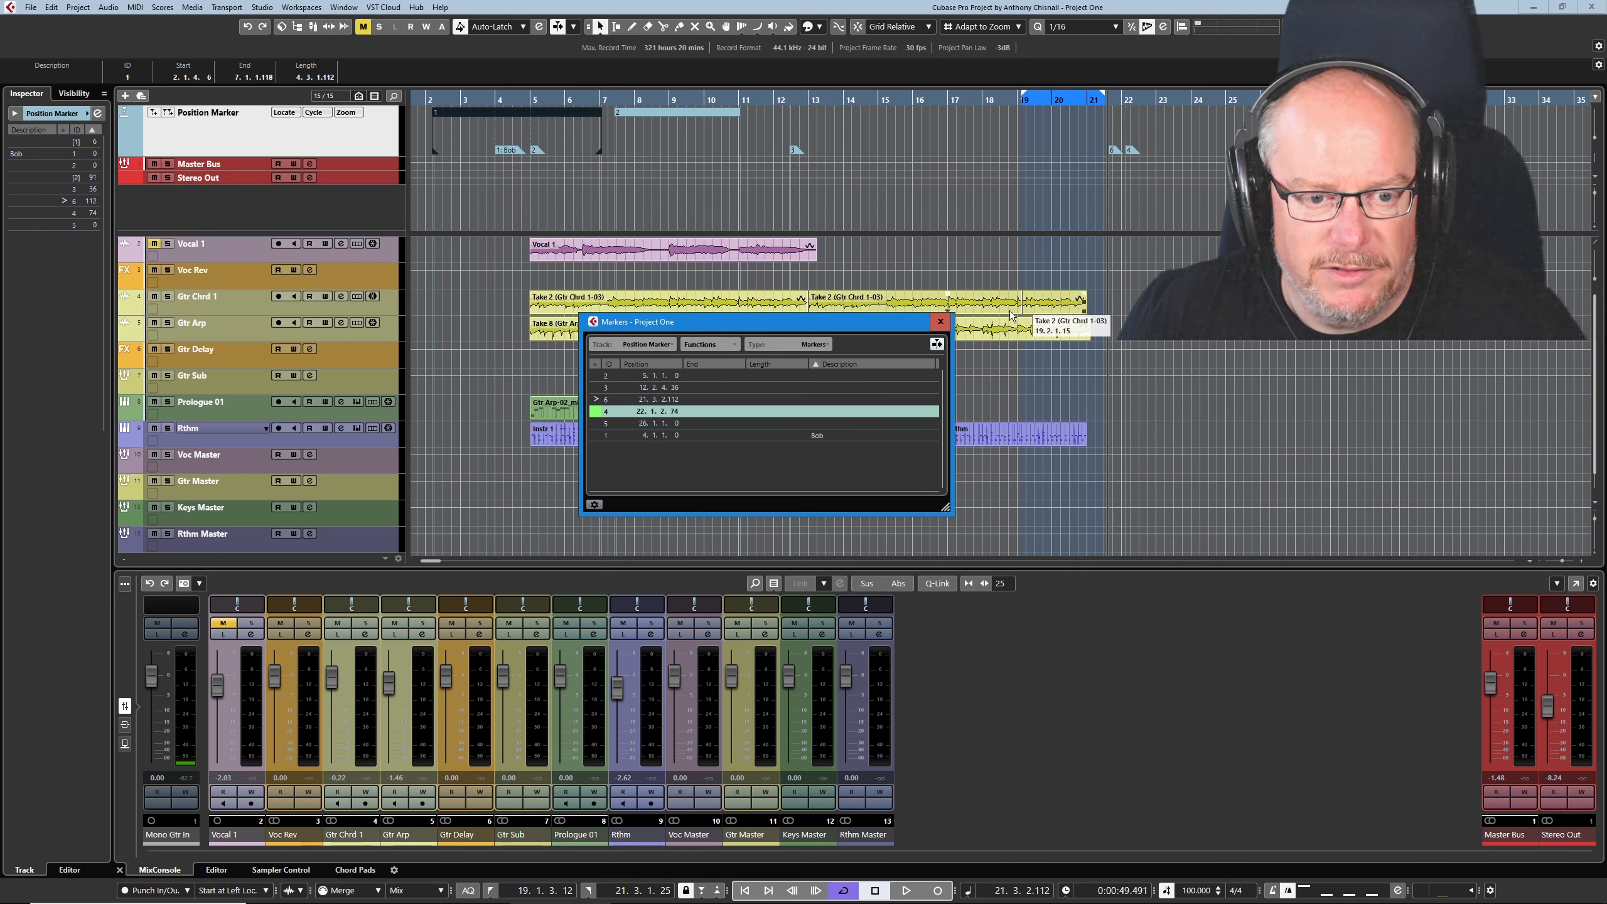
left_click(940, 322)
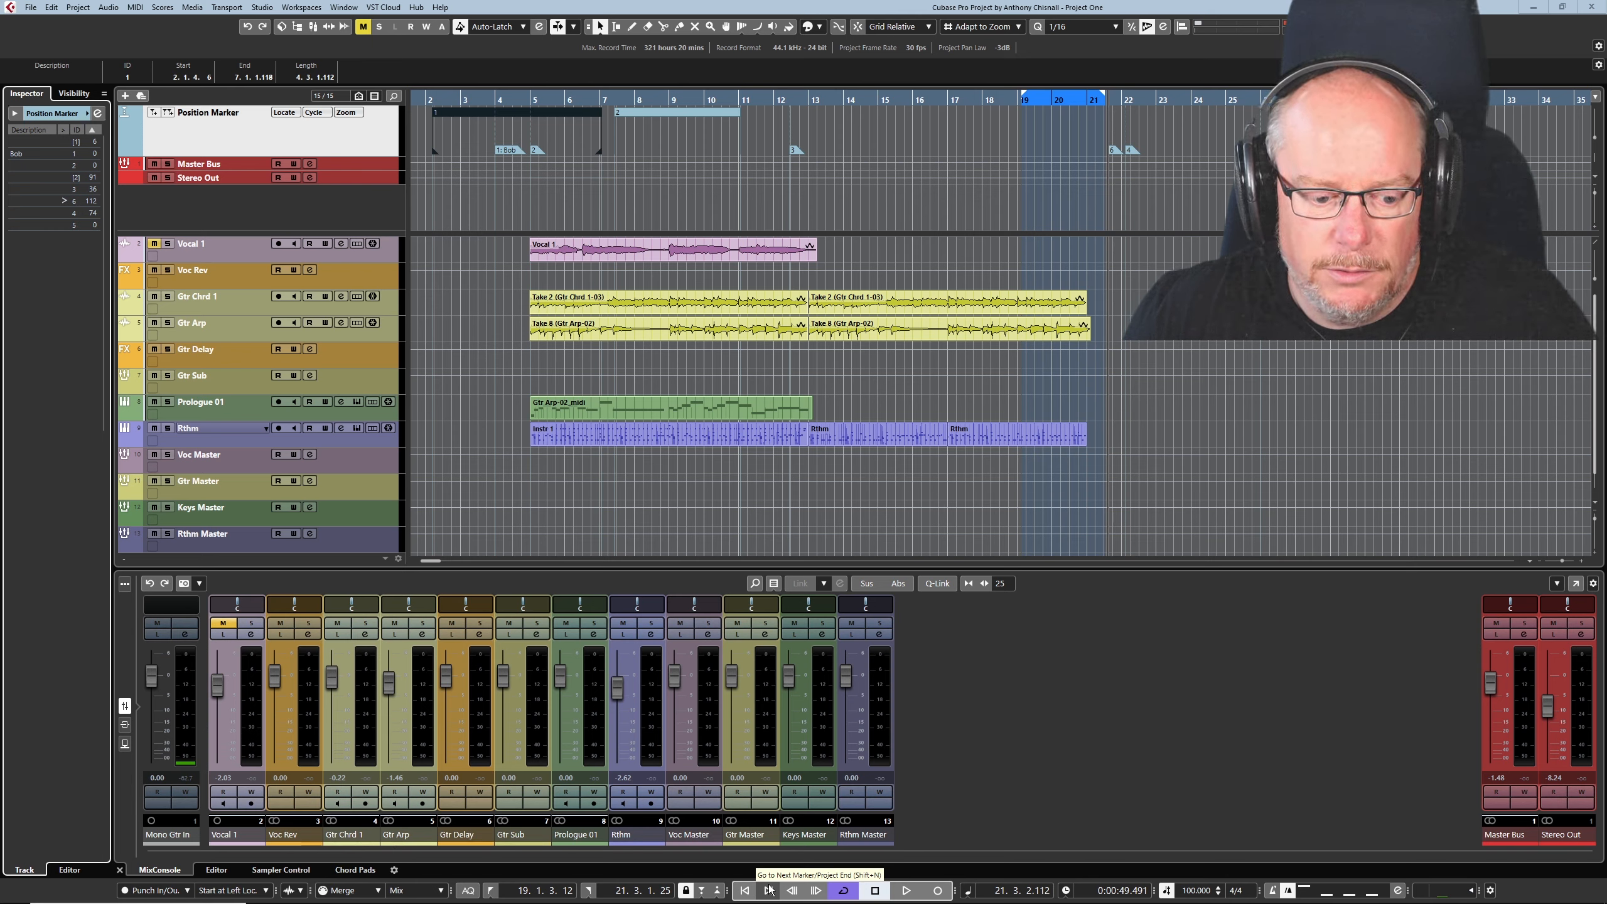
- Step the project cursor back marker by marker to the start of cycle marker 1 at 2.1.4.6
left_click(745, 893)
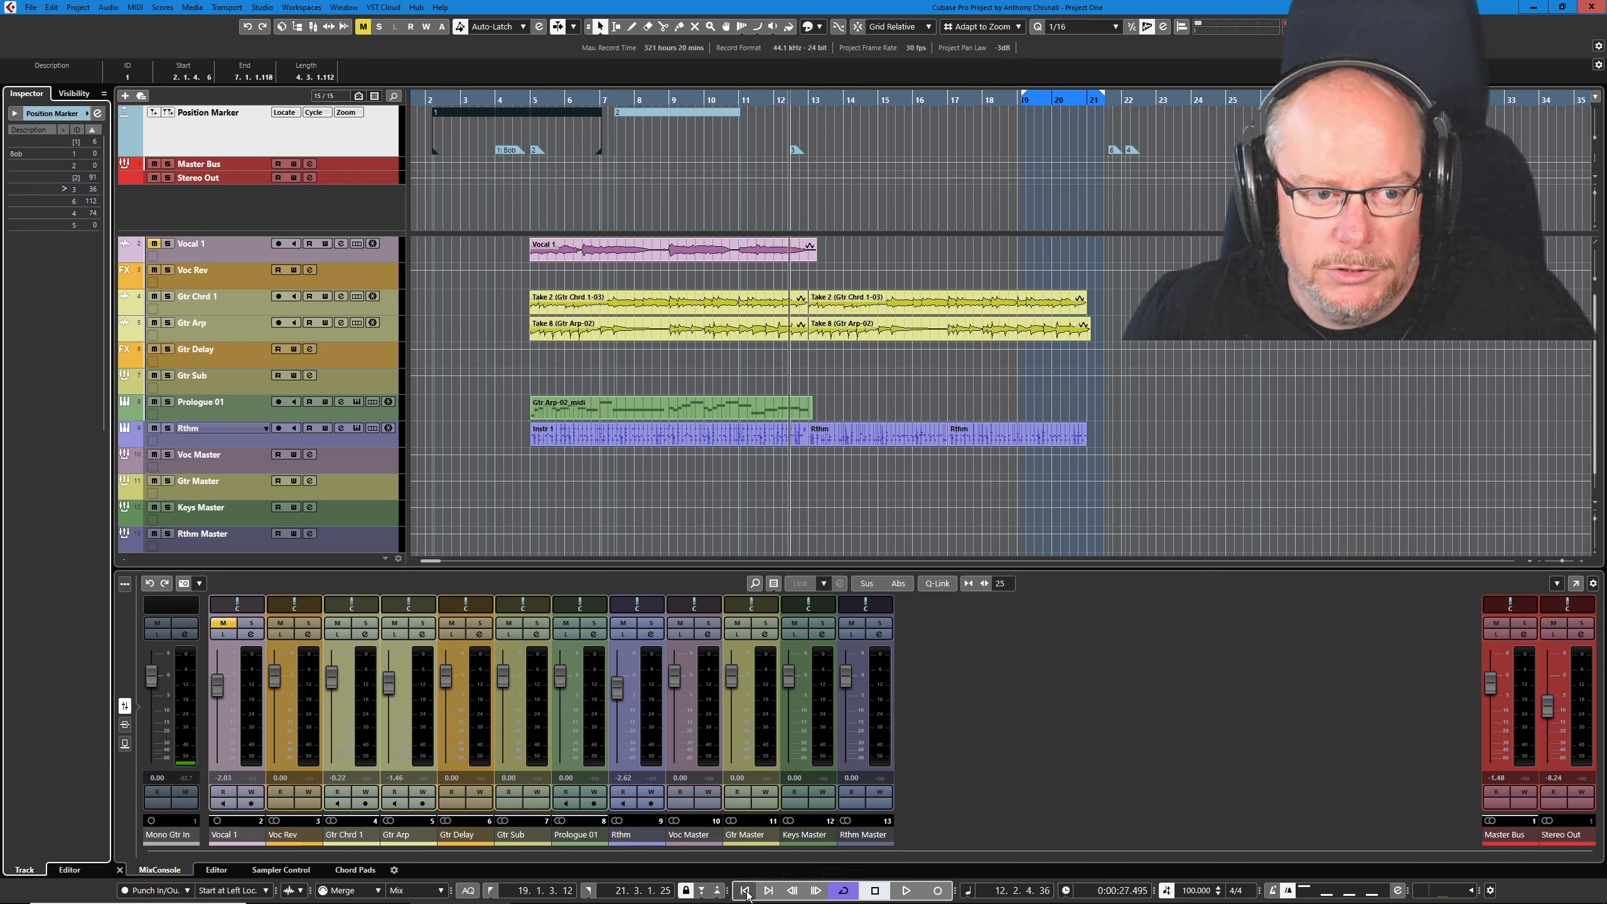
left_click(745, 891)
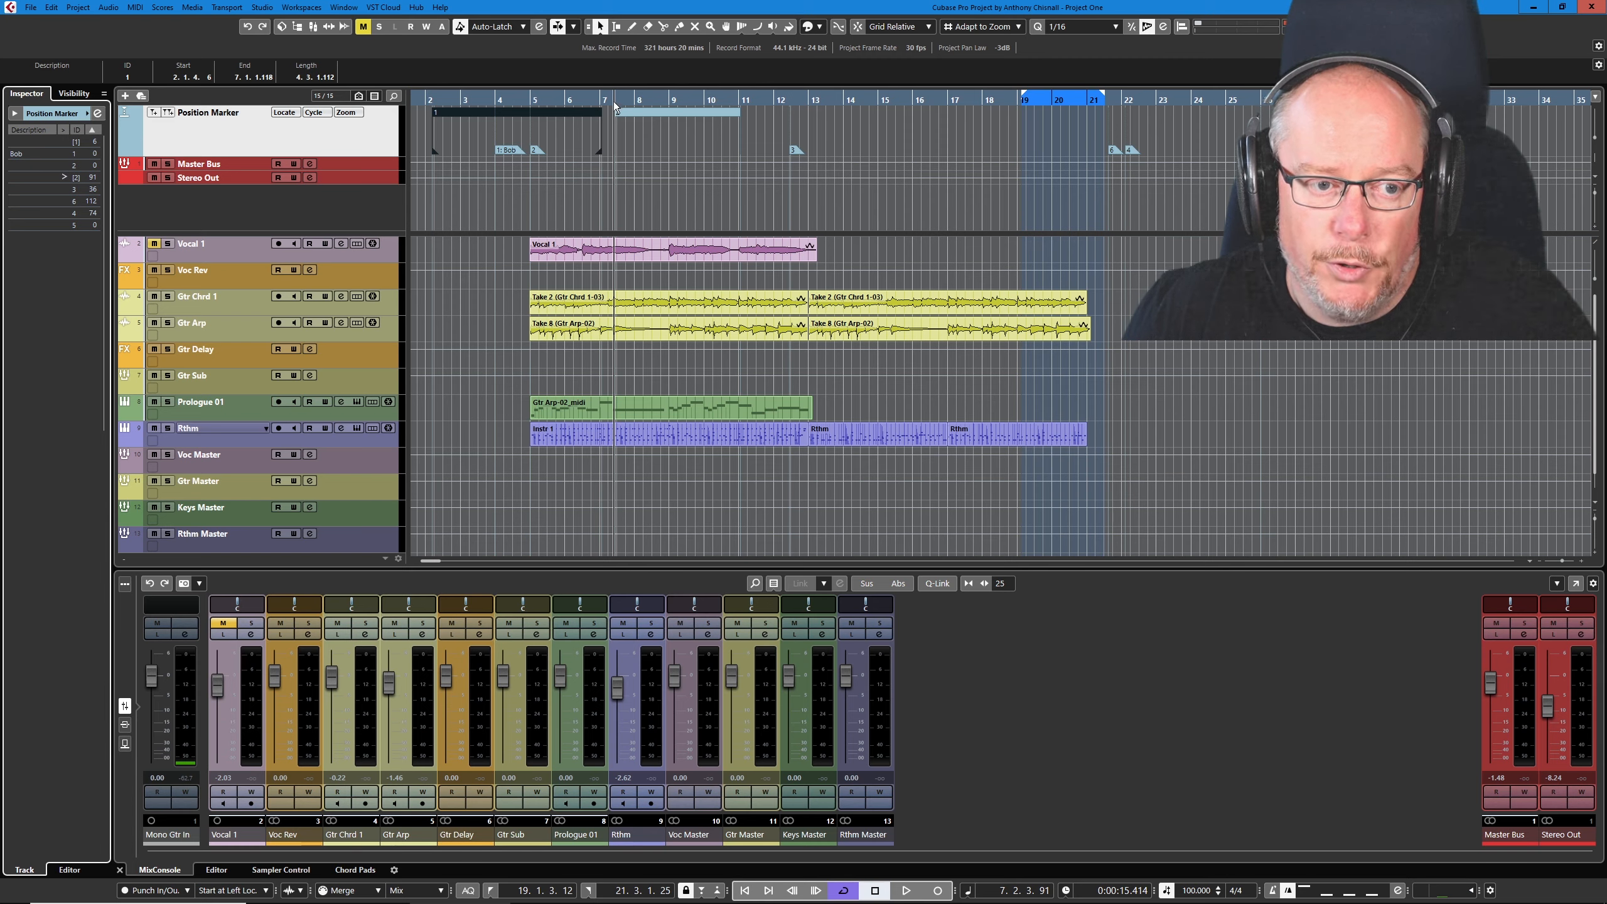
left_click(743, 892)
left_click(744, 892)
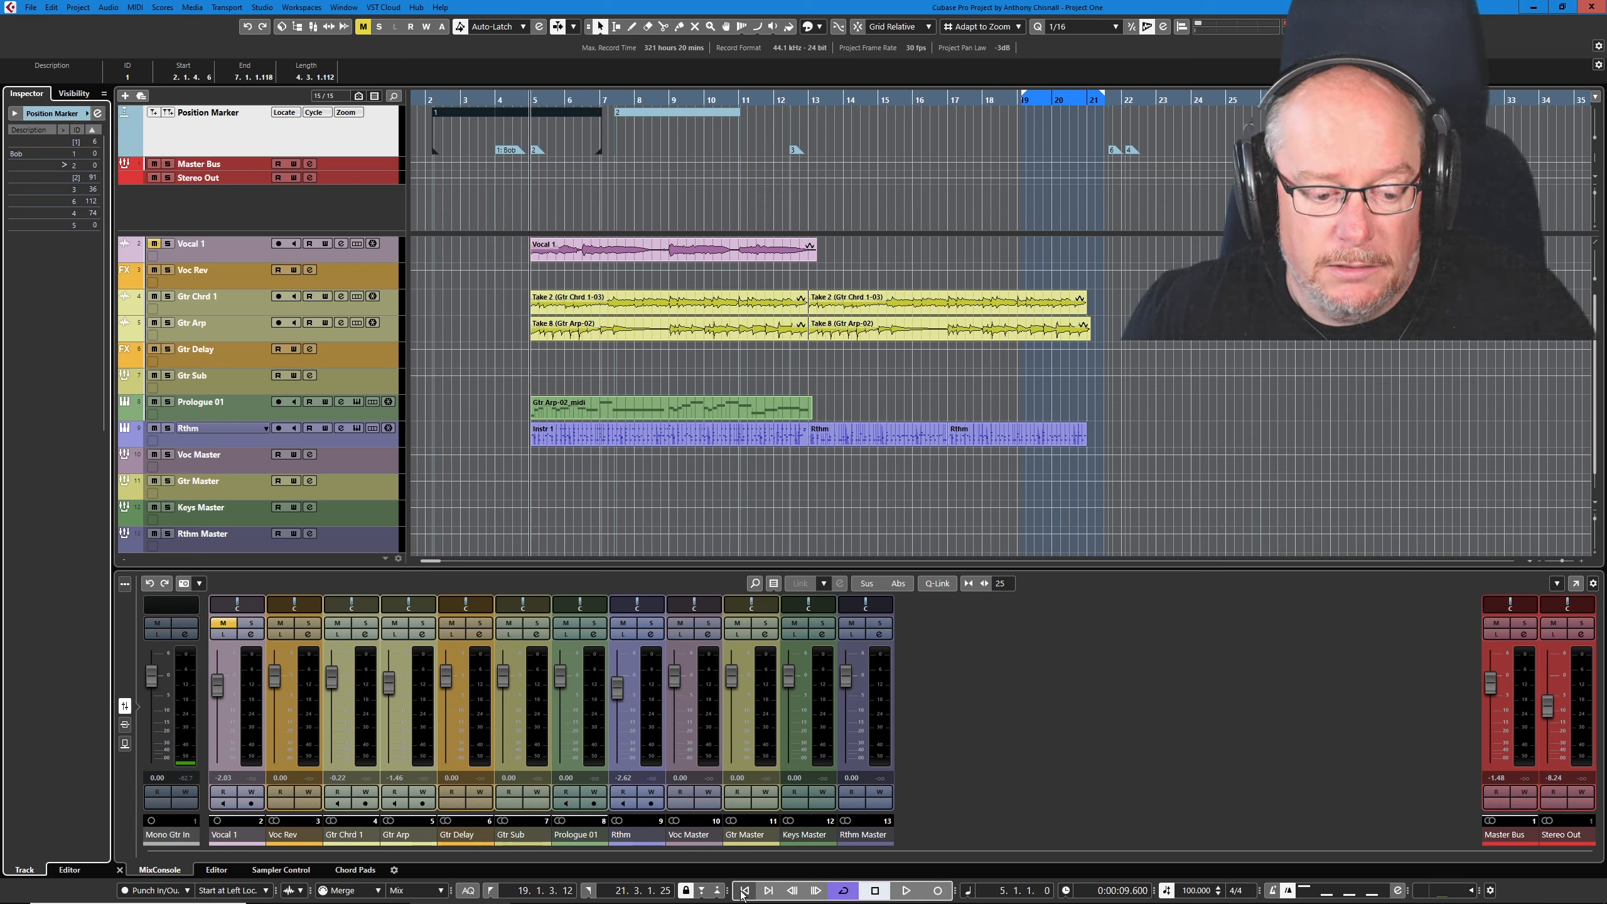
left_click(743, 892)
left_click(743, 892)
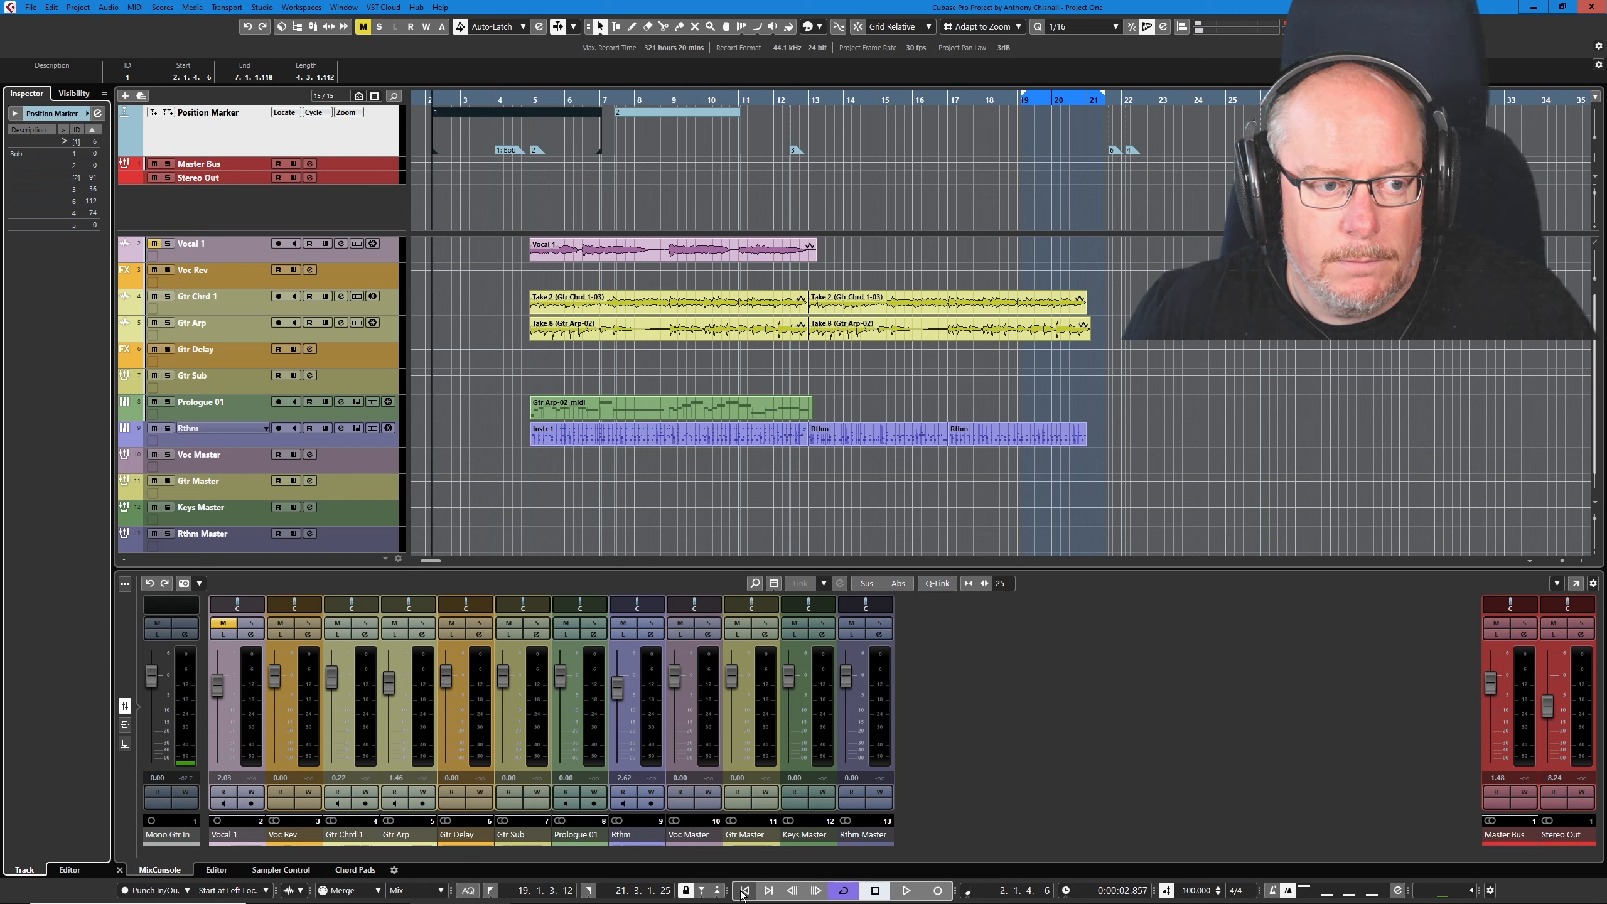
- Step the project cursor forward marker by marker to position marker 4 at 22.1.2.74
left_click_drag(431, 561, 427, 562)
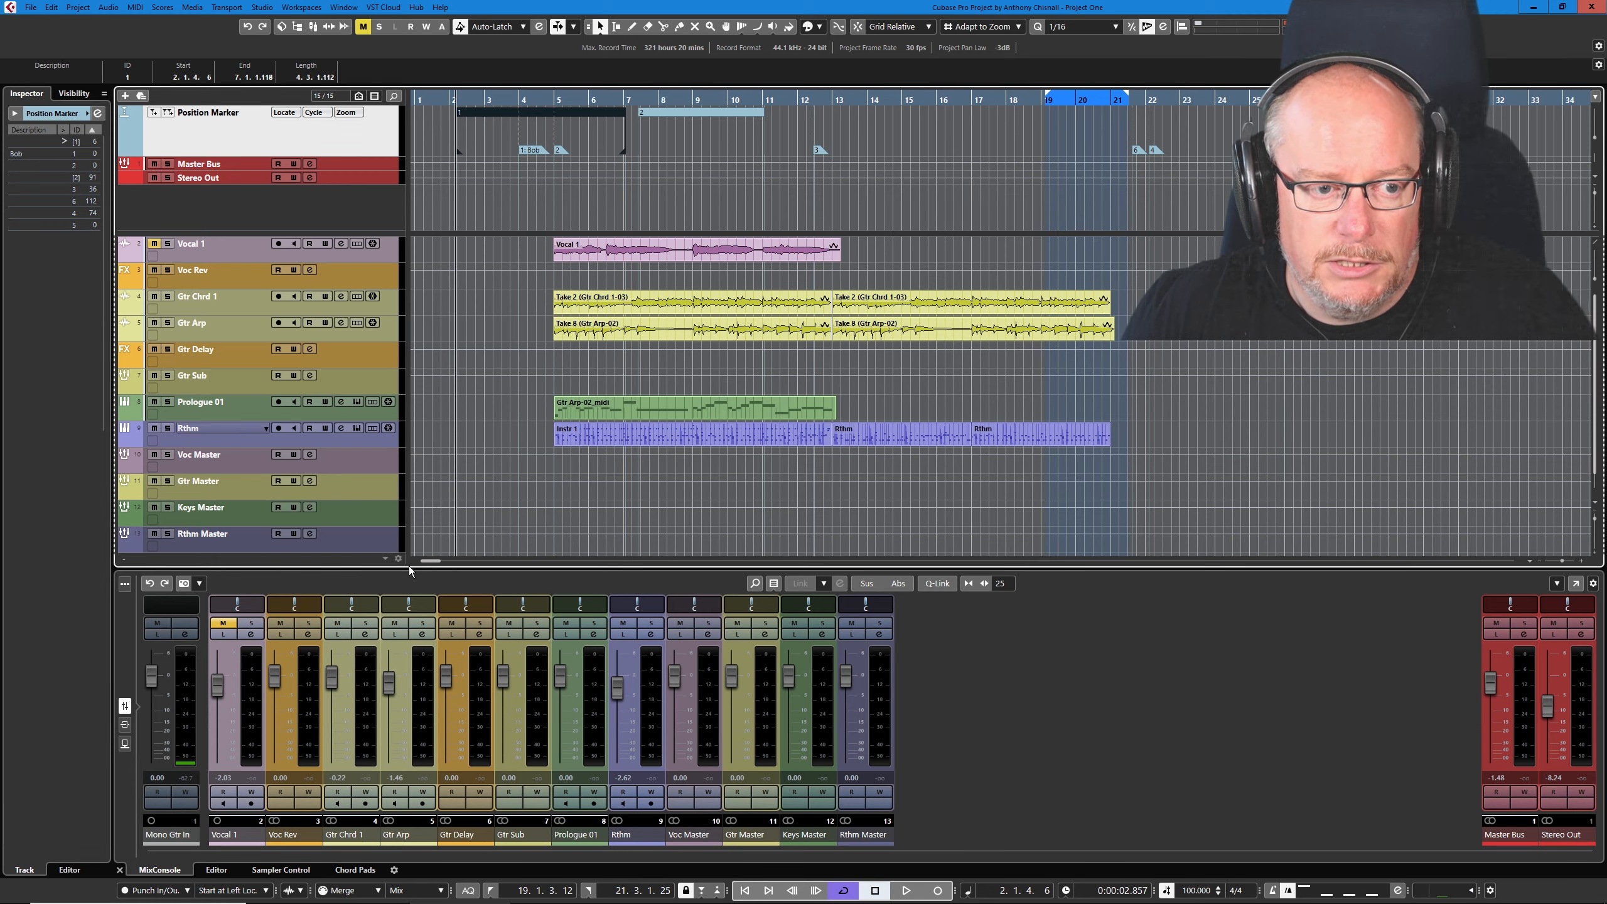
left_click(767, 890)
left_click(766, 890)
left_click(767, 890)
left_click(766, 890)
left_click(766, 889)
left_click(766, 891)
left_click(767, 890)
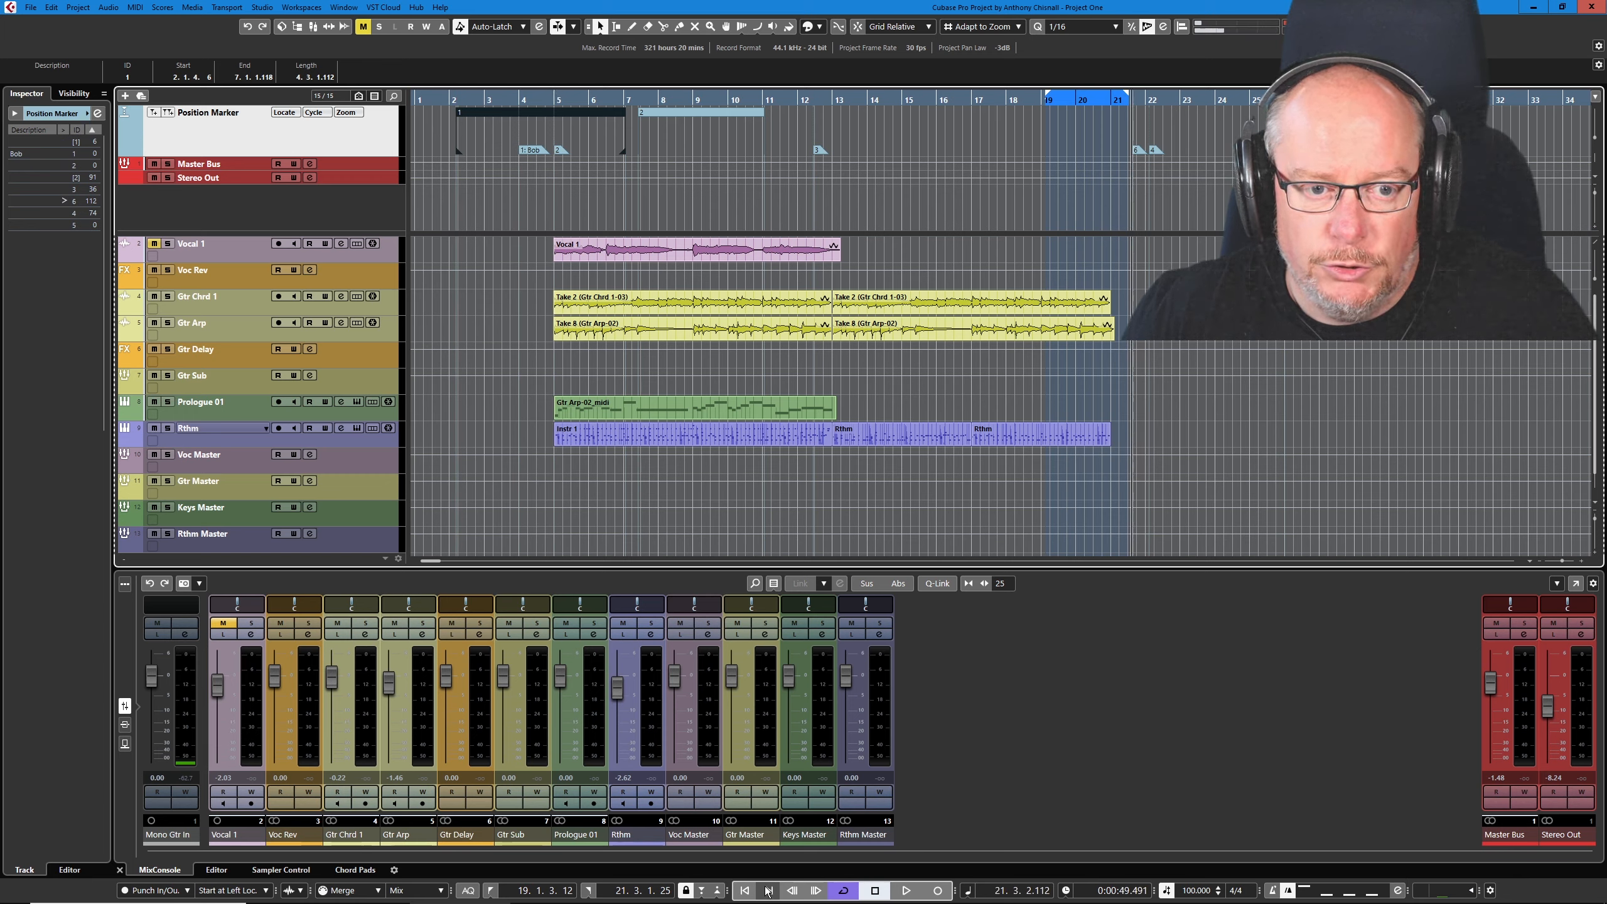
left_click(767, 890)
left_click(766, 890)
- Step the project cursor back to the end of cycle marker 2 and forward again to position marker 4
left_click(753, 891)
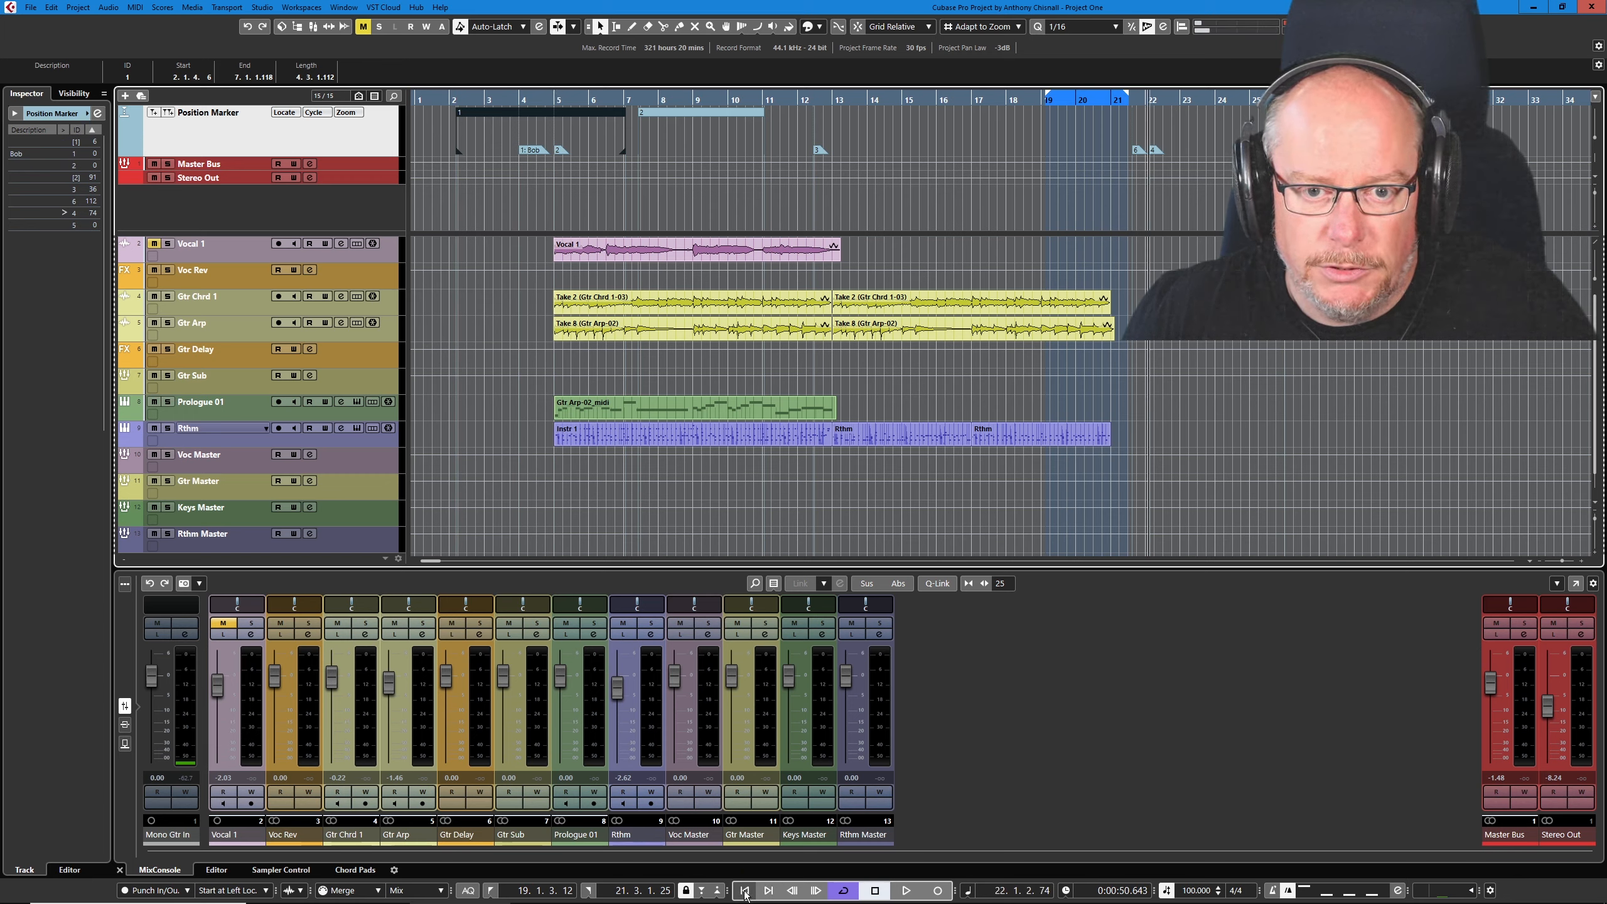
left_click(753, 891)
left_click(753, 891)
left_click(753, 891)
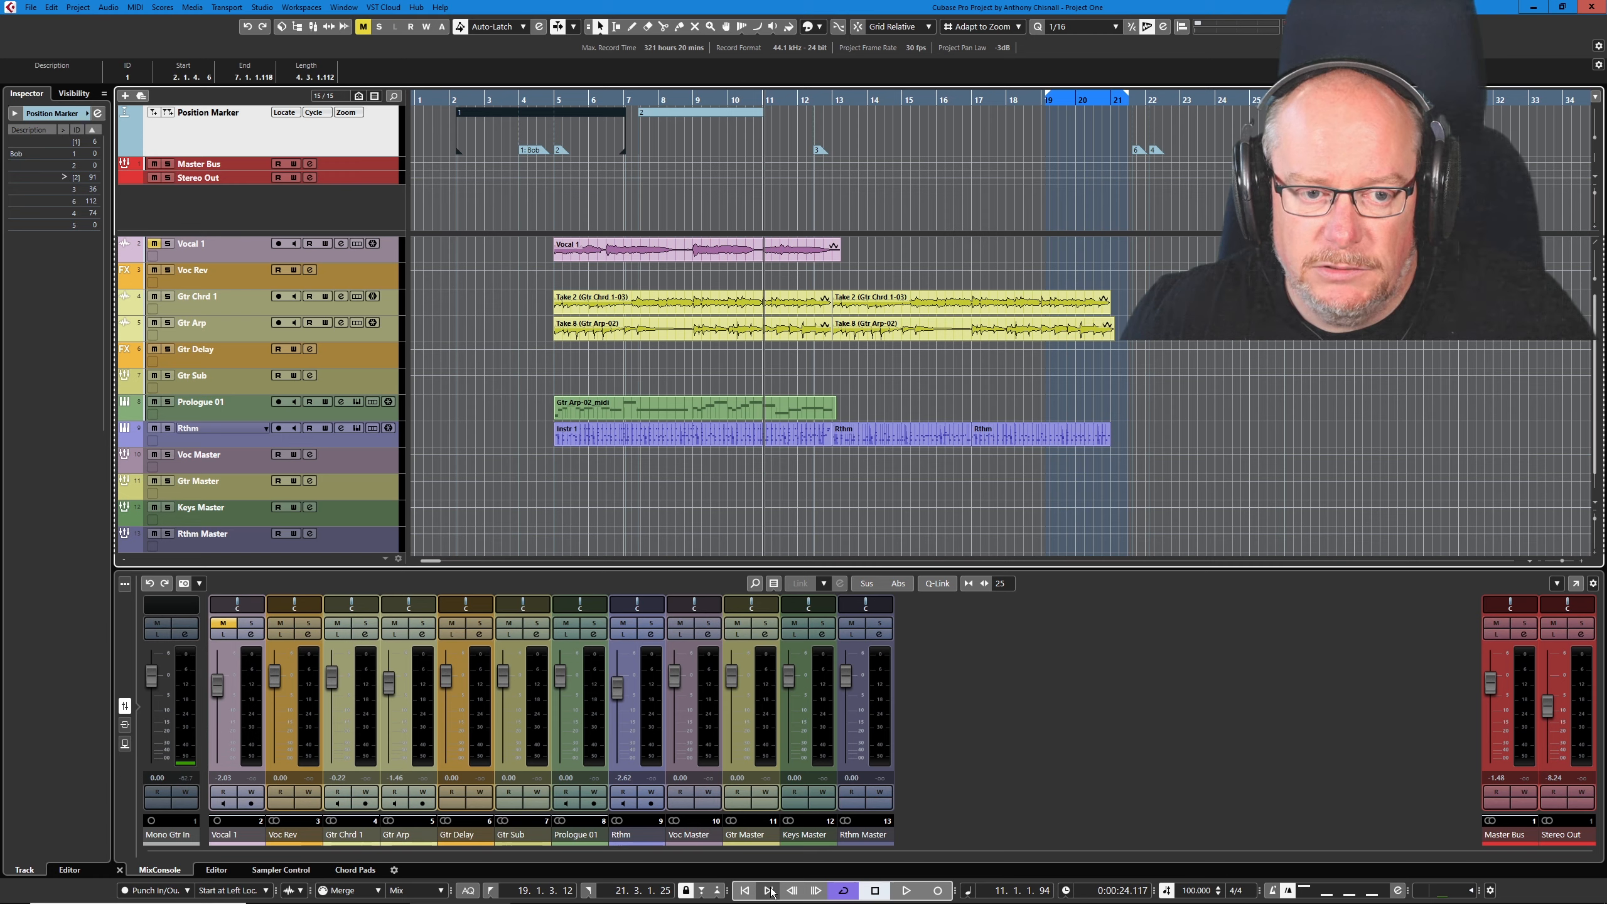
left_click(770, 890)
left_click(770, 890)
left_click(769, 890)
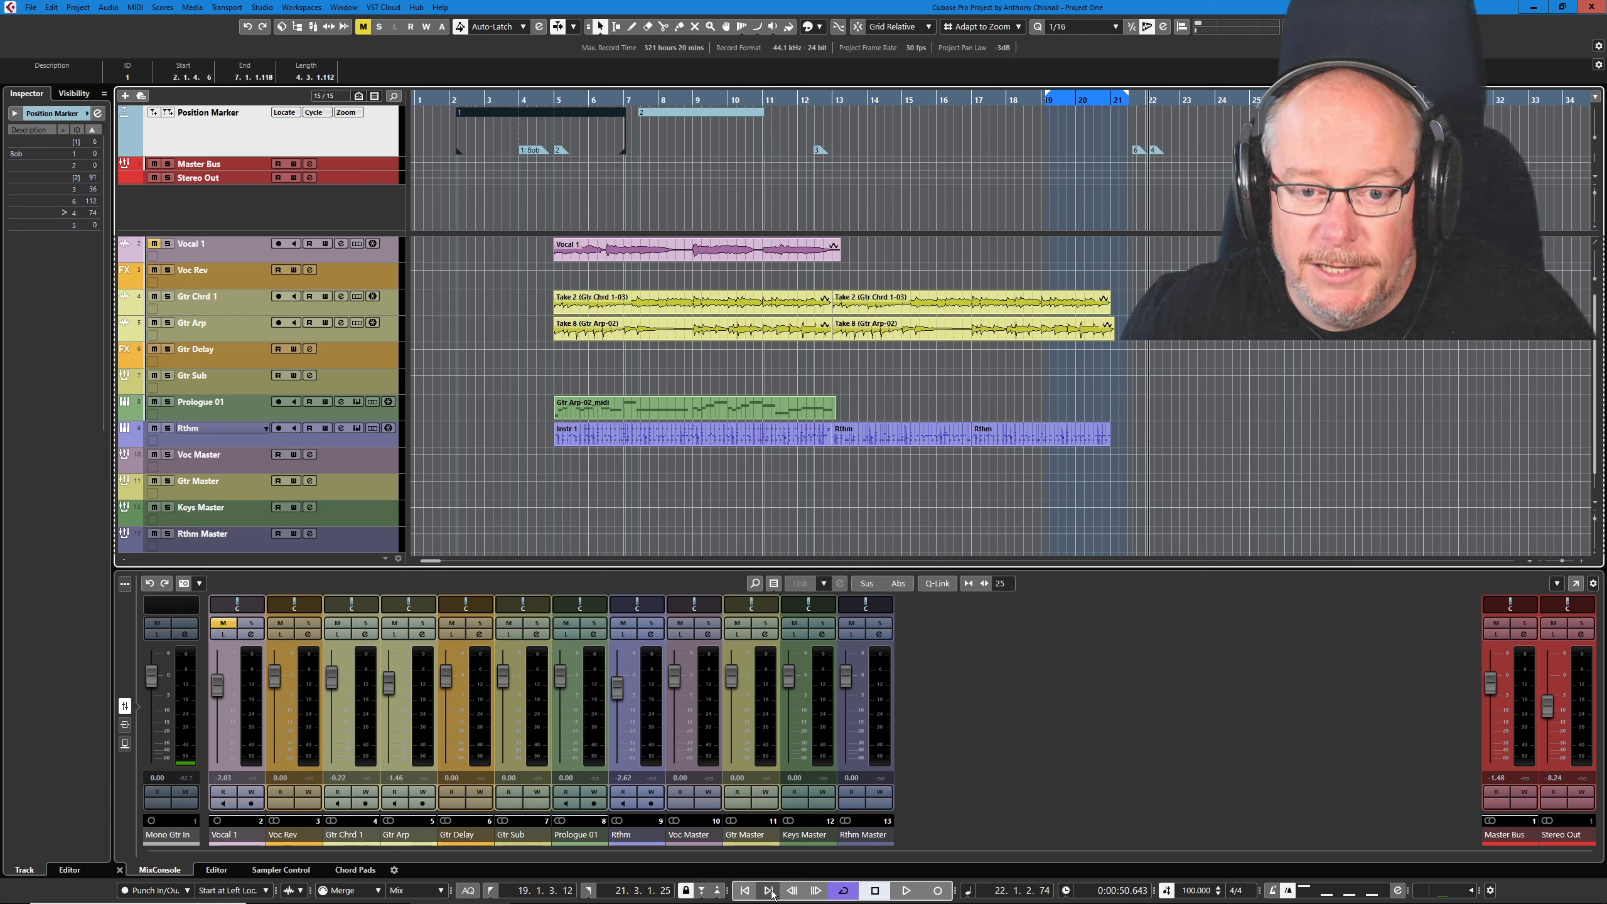
- Step the project cursor back through the markers to the start of cycle marker 1, and forward to its end at 7.1.1.118
left_click(744, 893)
left_click(744, 893)
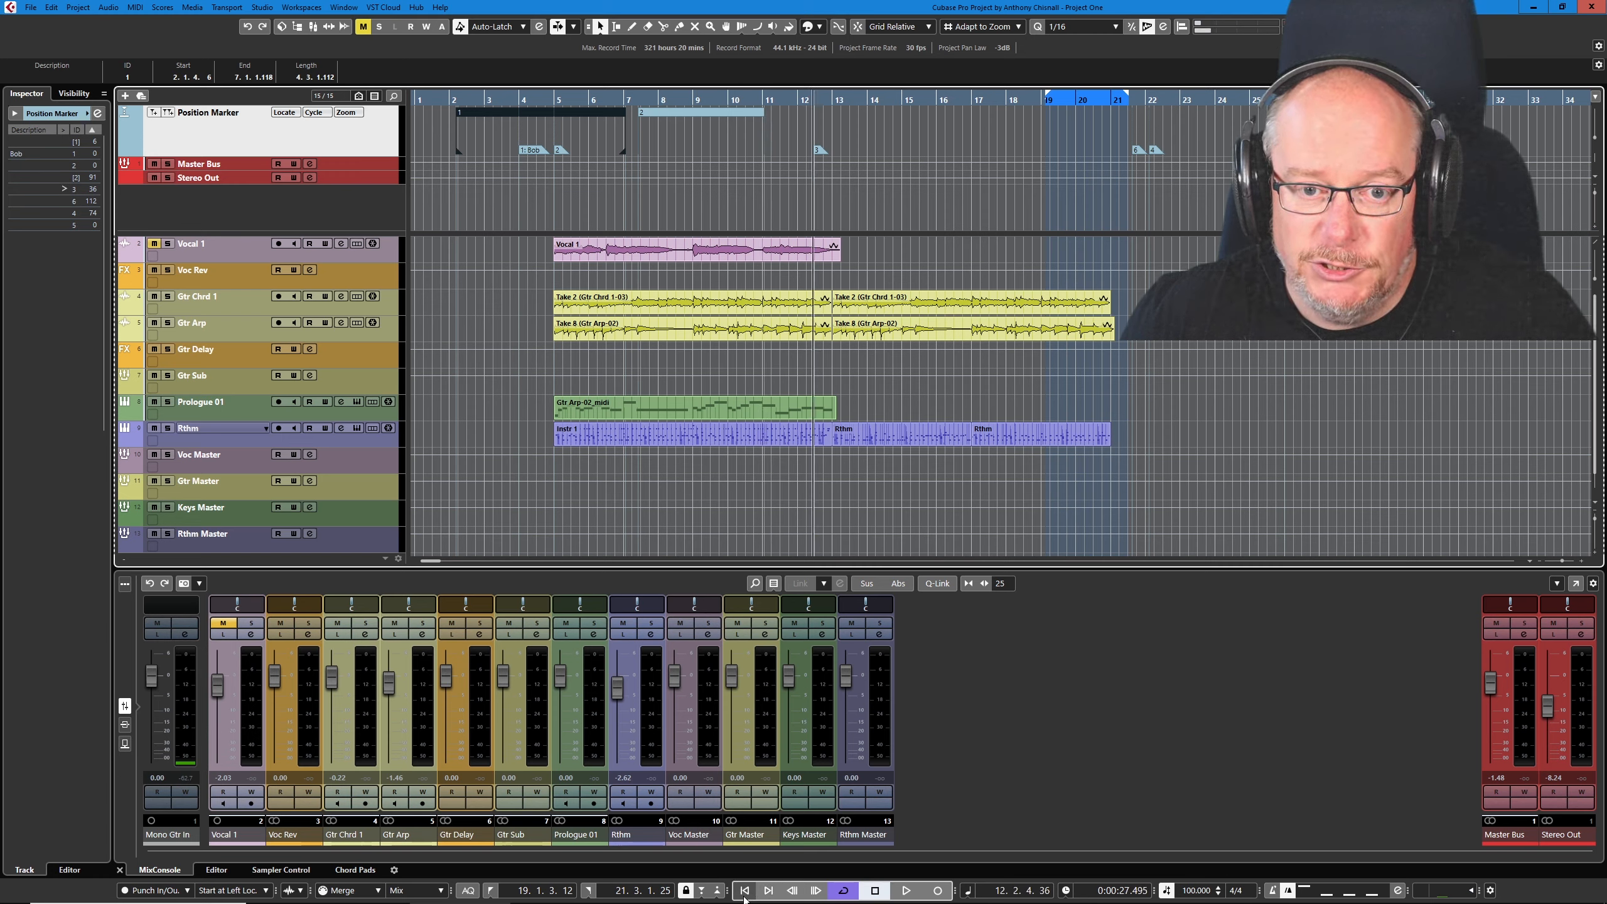
left_click(744, 893)
left_click(745, 893)
left_click(745, 892)
left_click(744, 893)
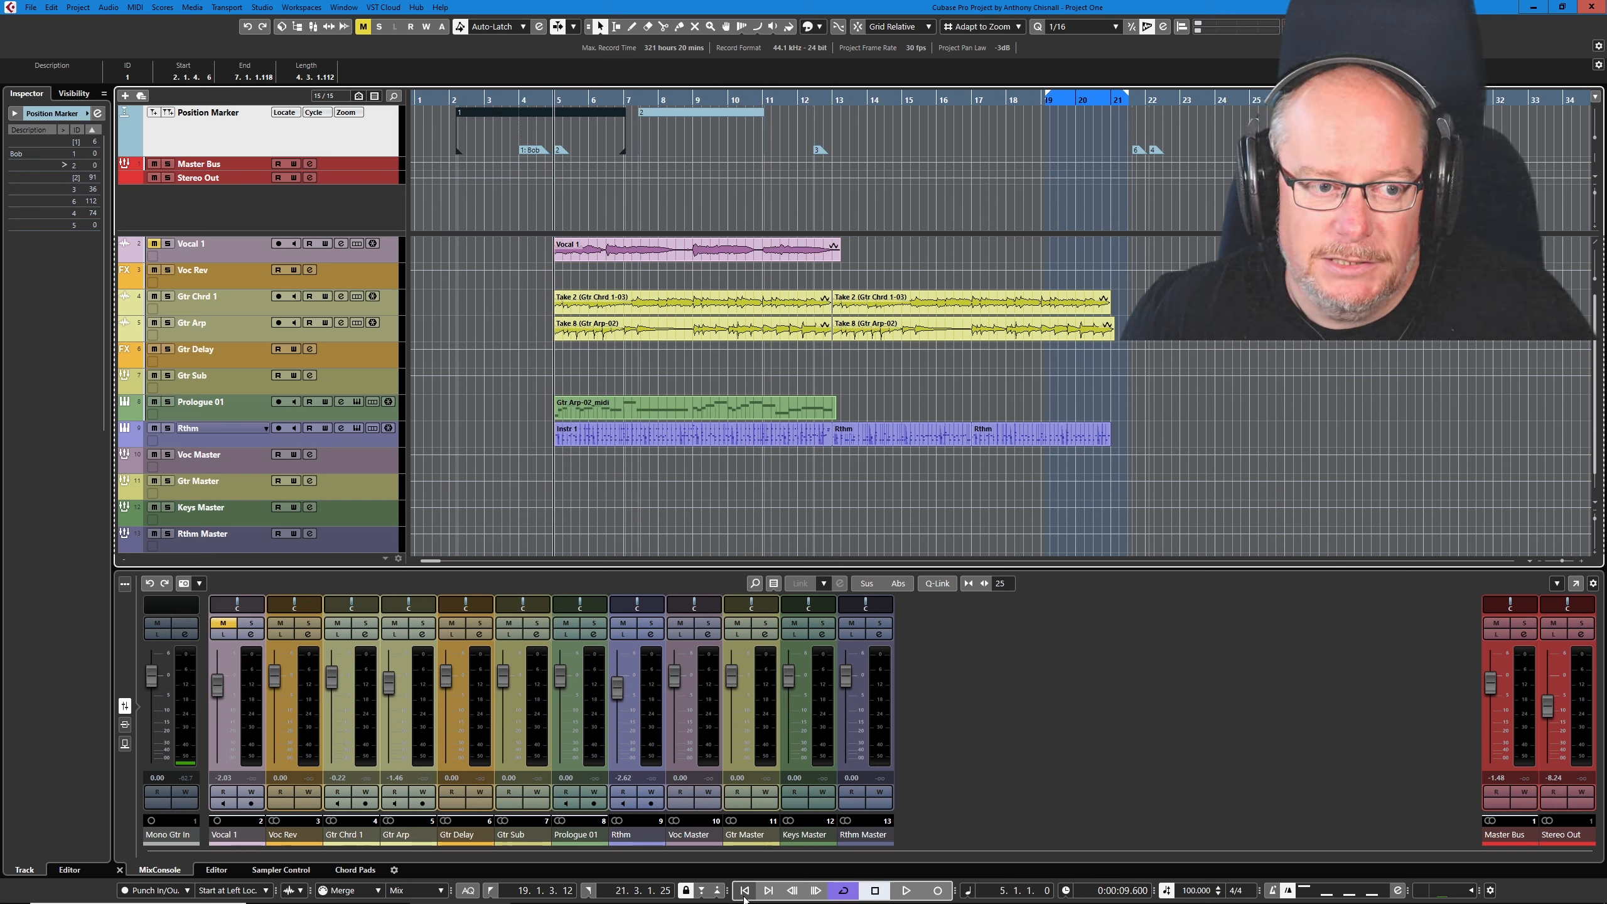
left_click(744, 893)
left_click(744, 892)
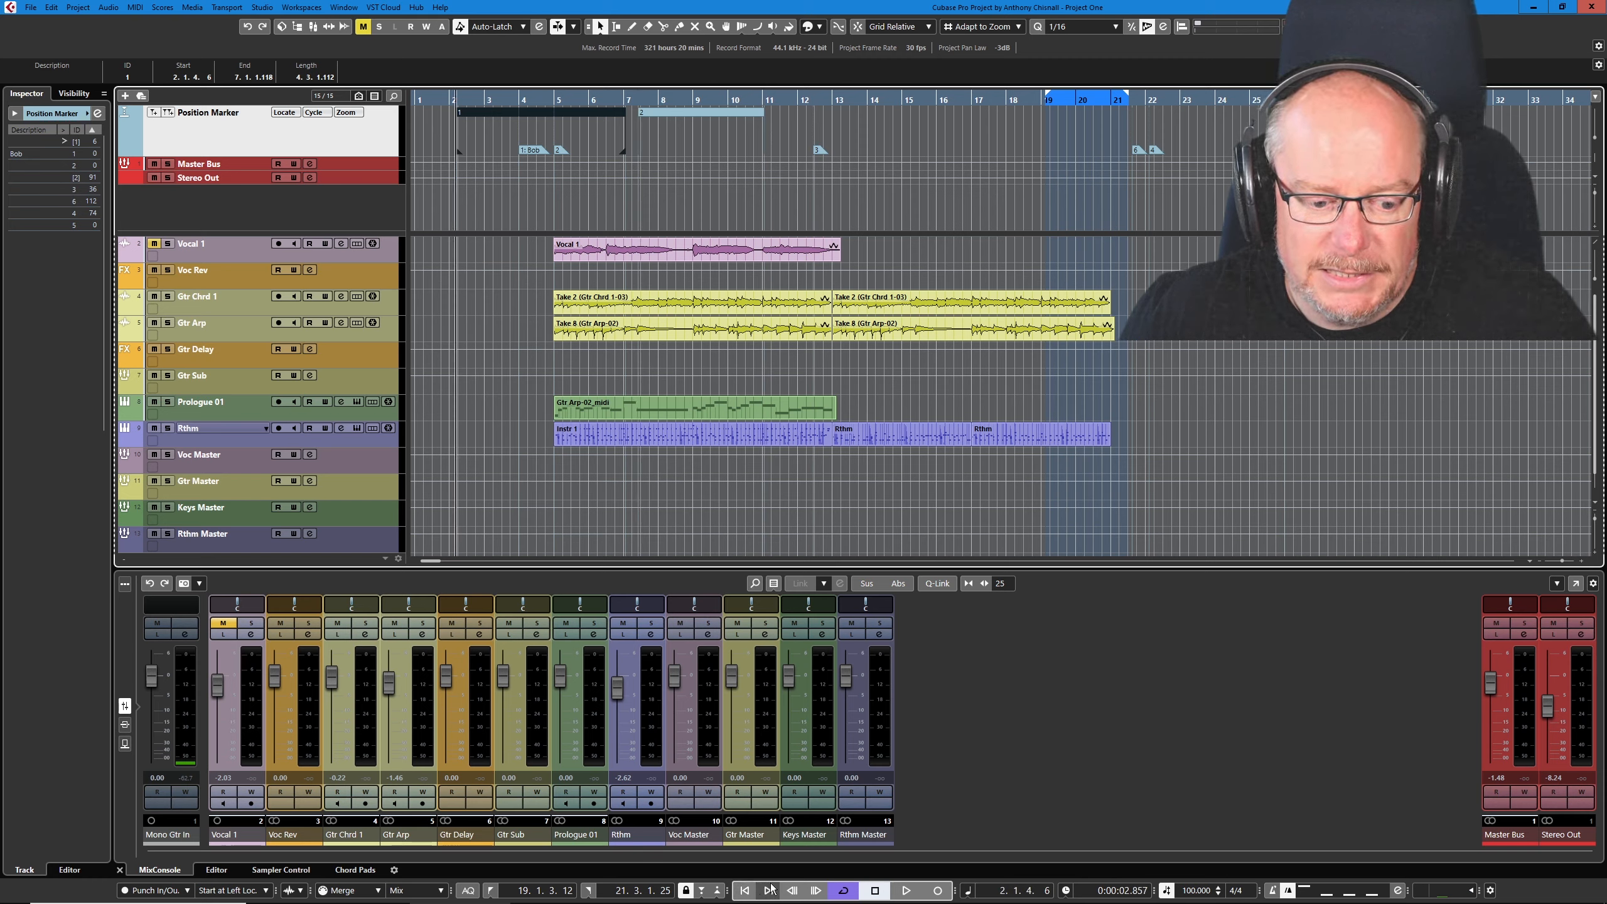
left_click(770, 892)
left_click(770, 891)
left_click(770, 892)
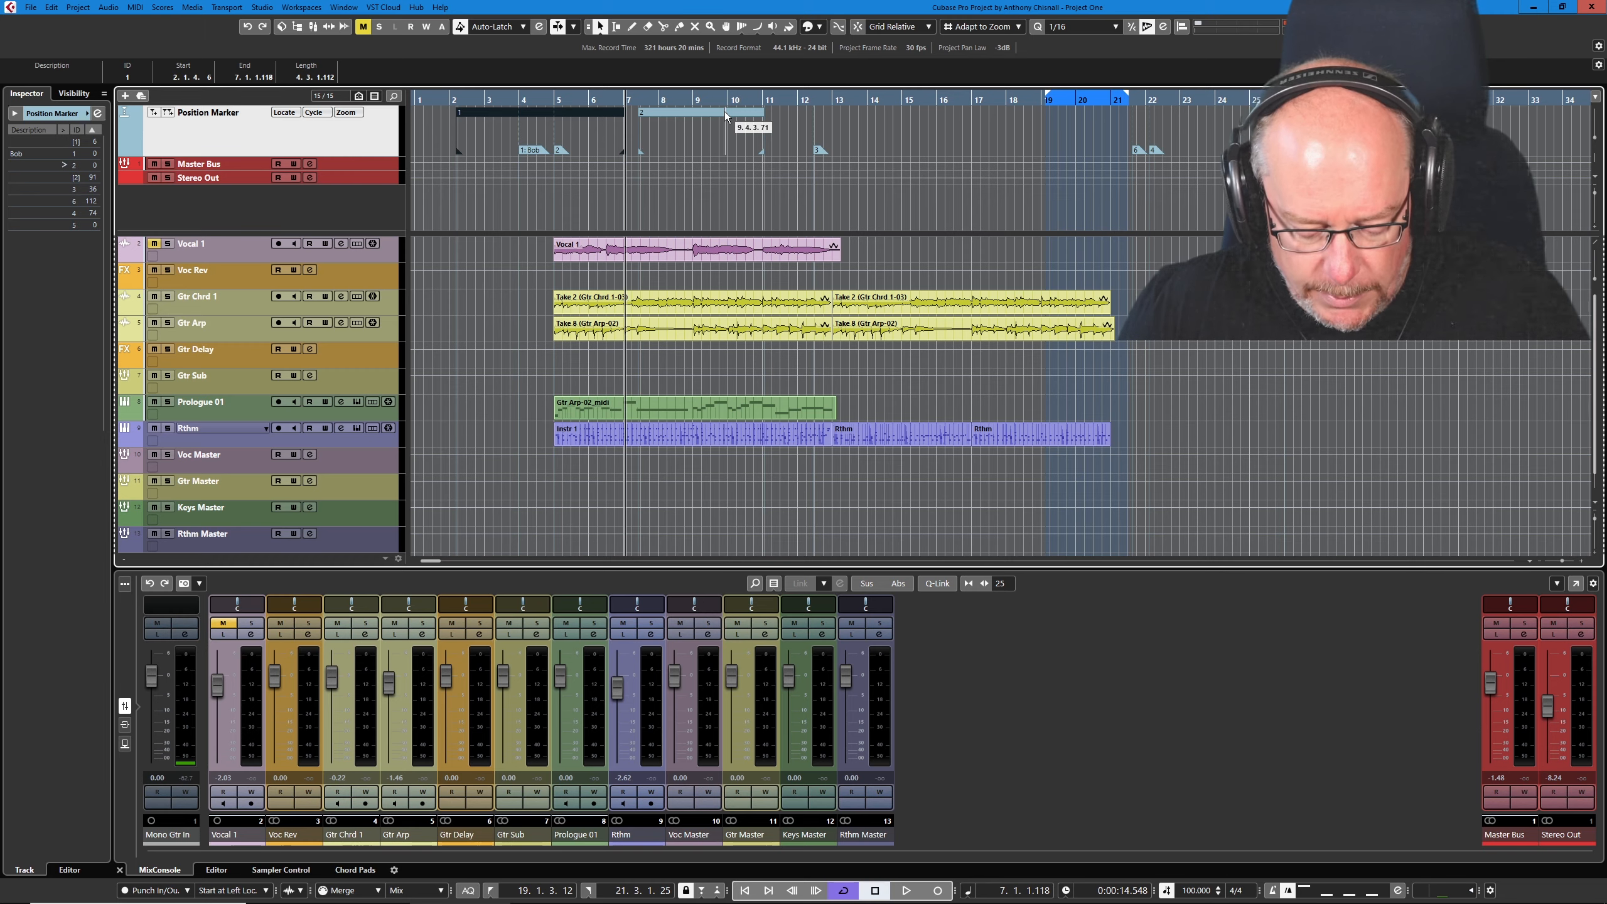
- Zoom the project view to cycle marker 2 and zoom back out to the whole arrangement
key("alt")
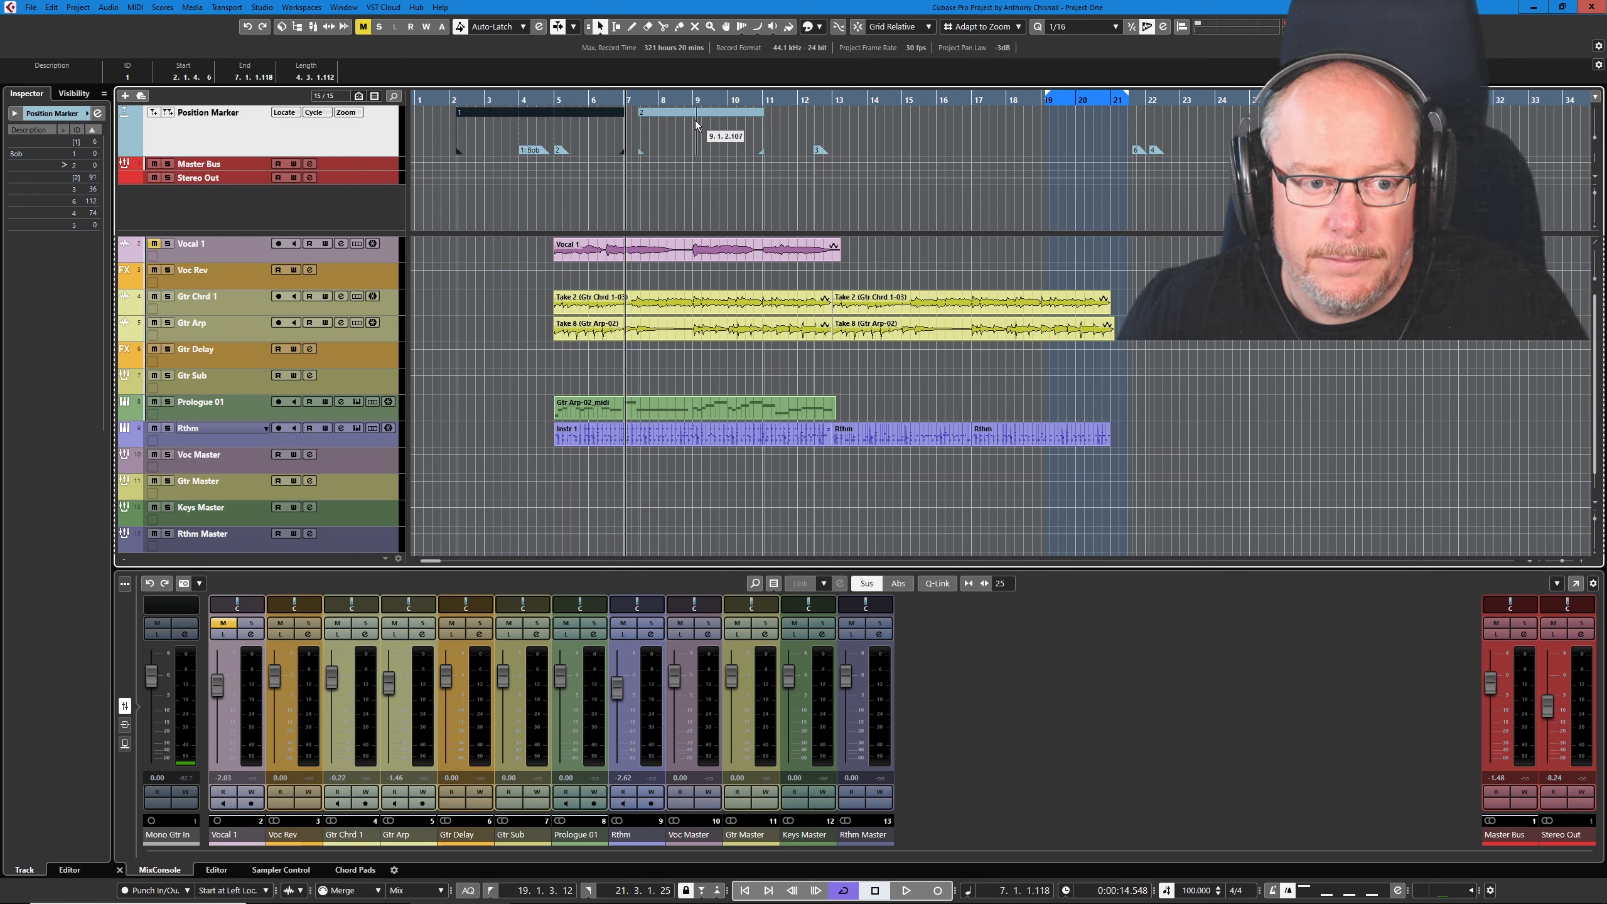
double_click(694, 114)
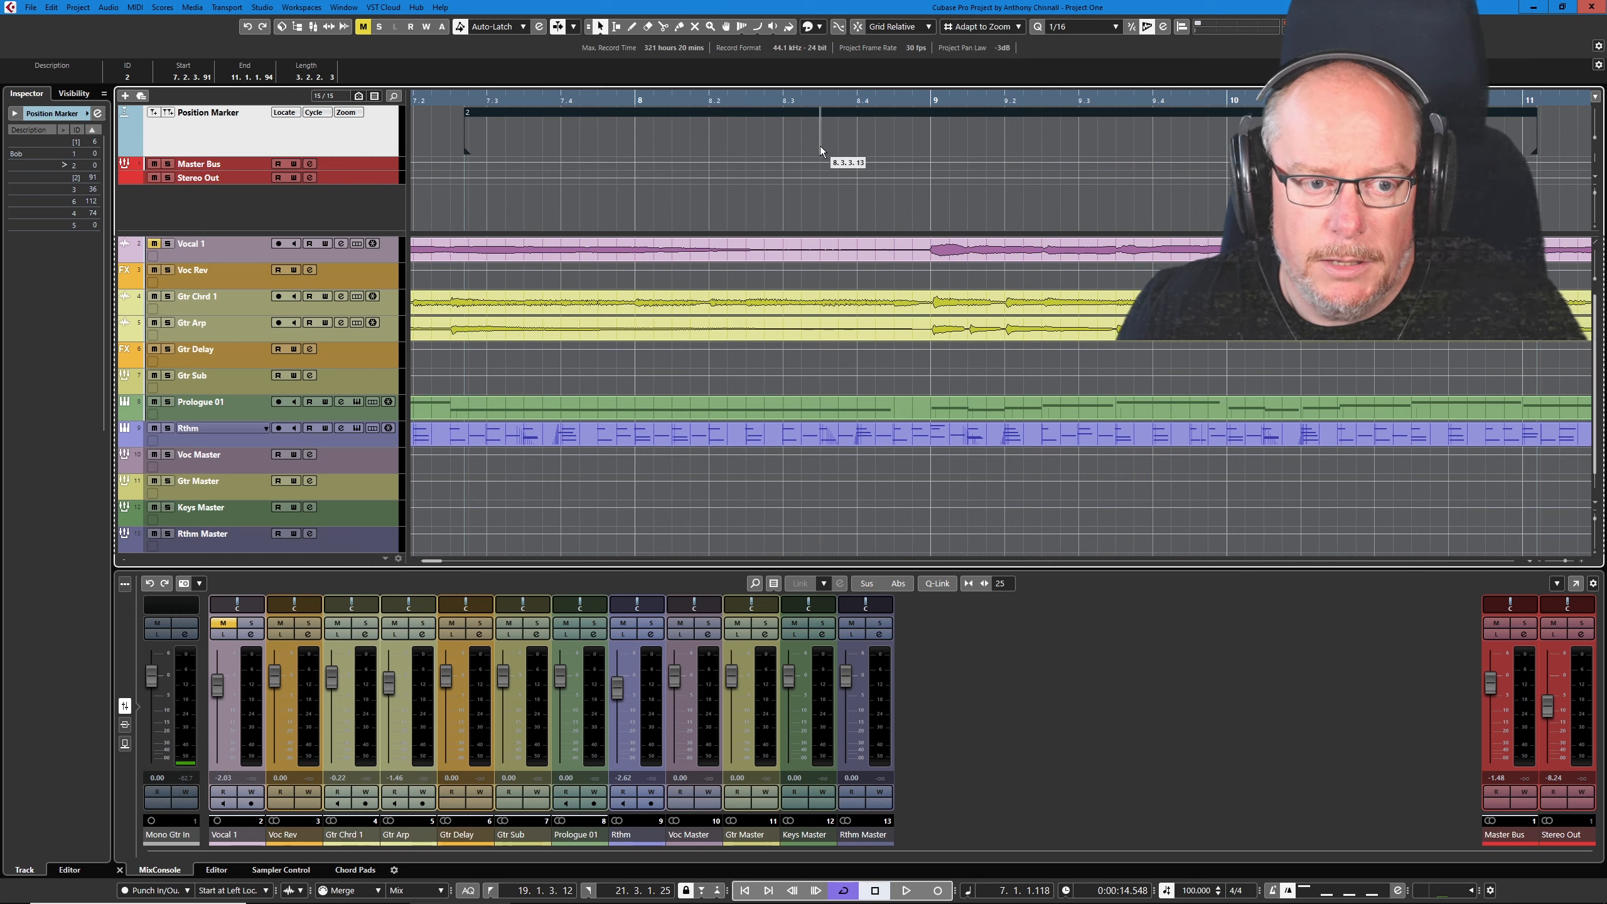
scroll(772, 190, "down", 8)
scroll(756, 208, "down", 4)
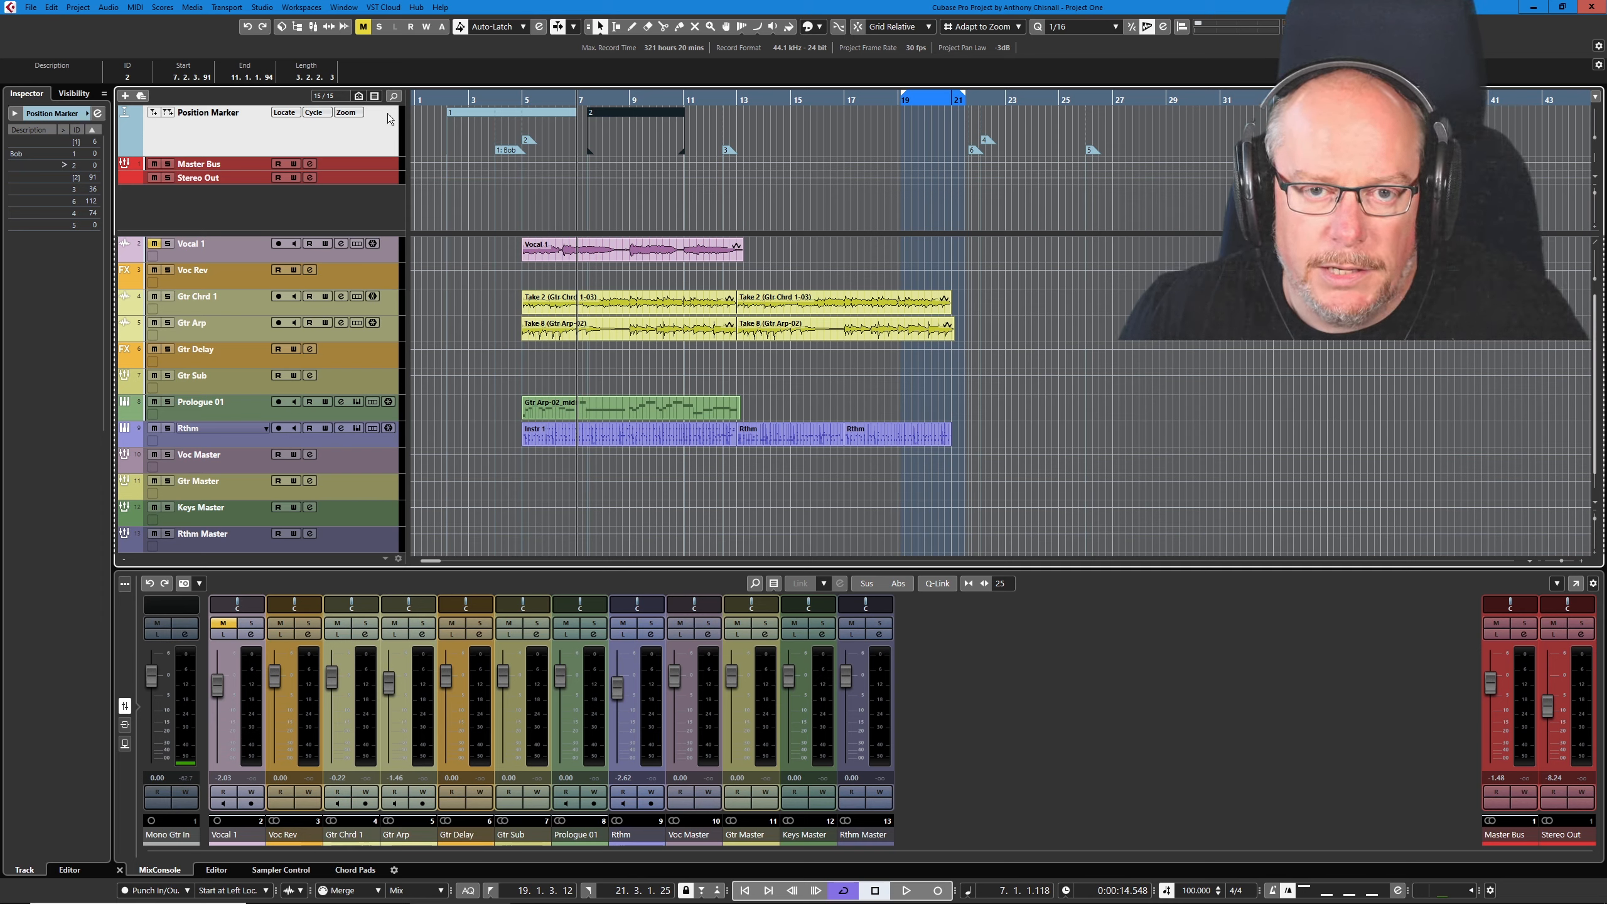
- Reduce the height of the Position Marker track and add one marker track named Info Marker
left_click_drag(331, 155, 345, 128)
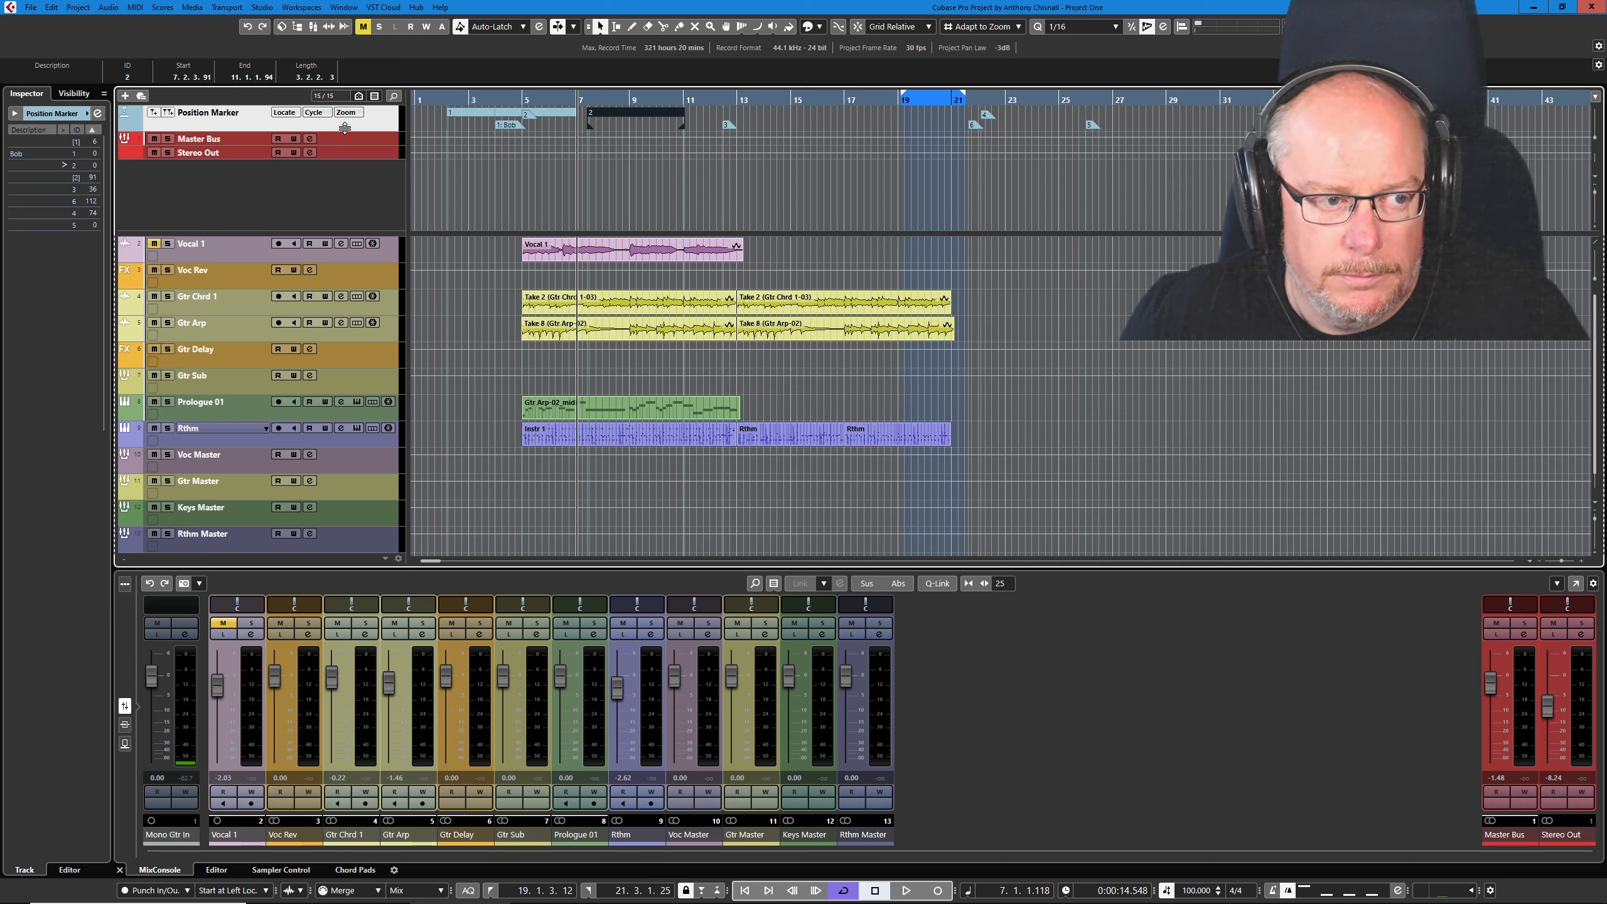
left_click(126, 96)
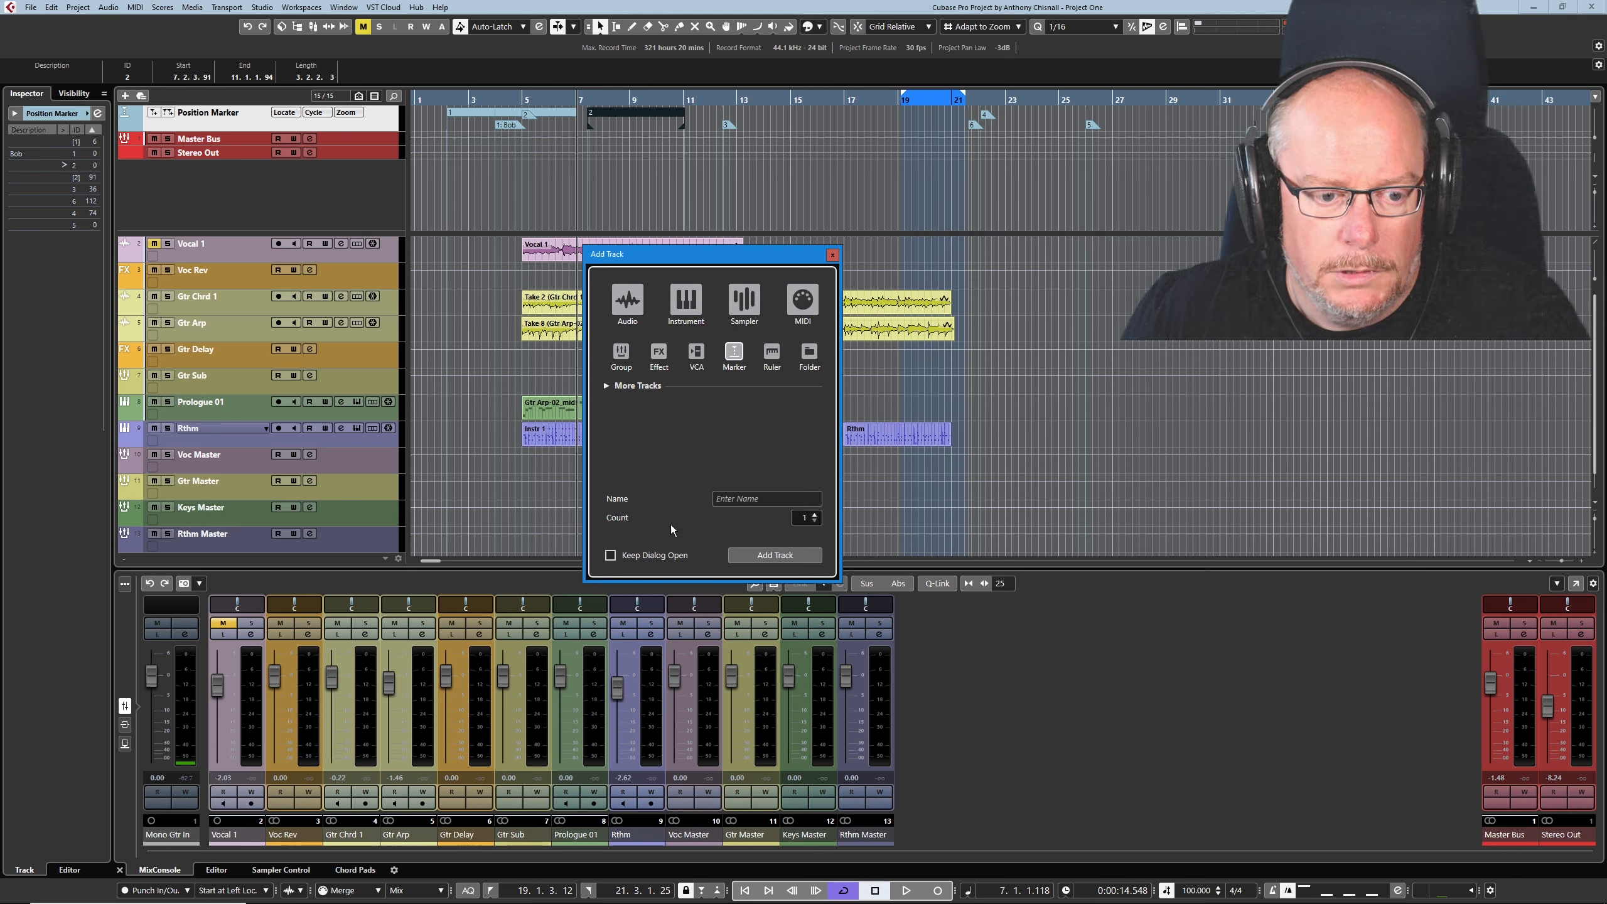
left_click(746, 497)
type("In")
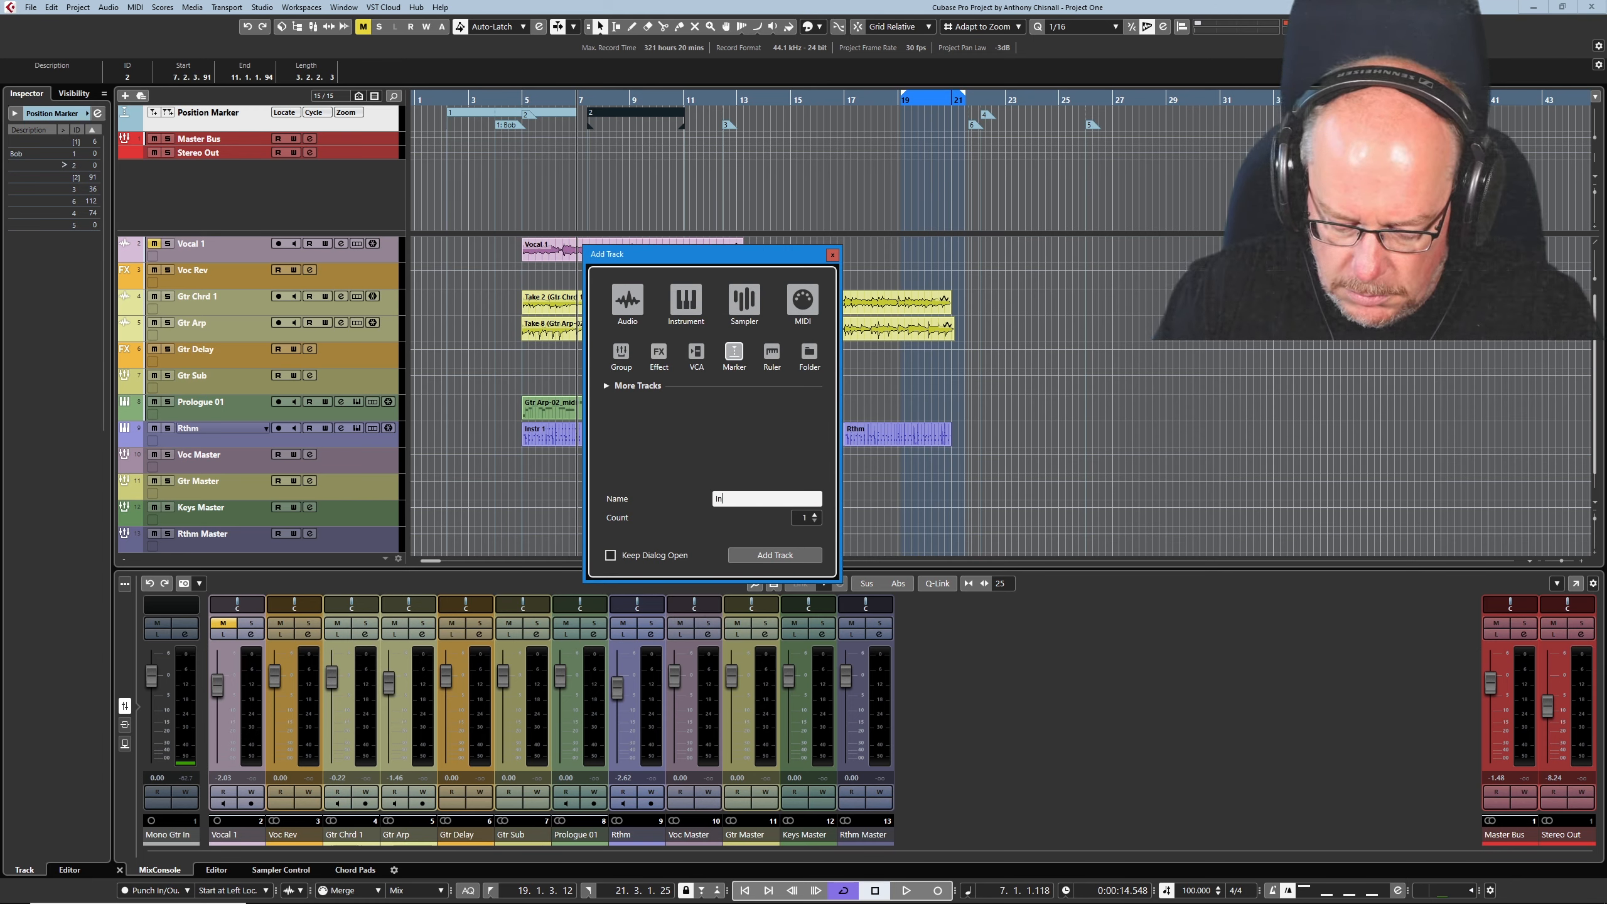
type("fo Marker")
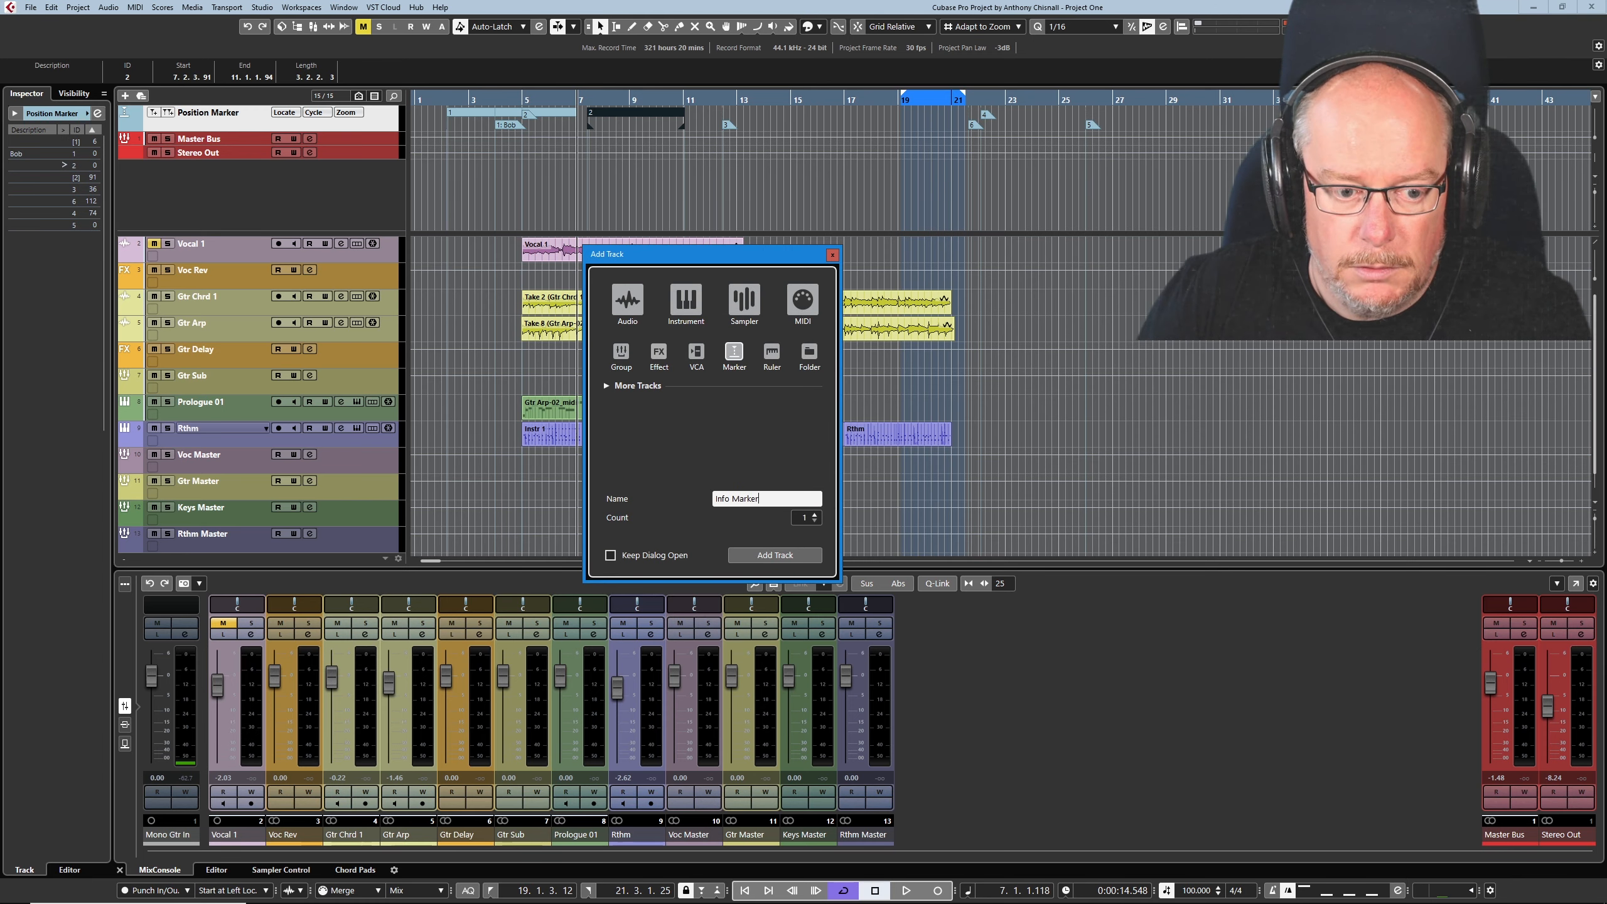
left_click(787, 555)
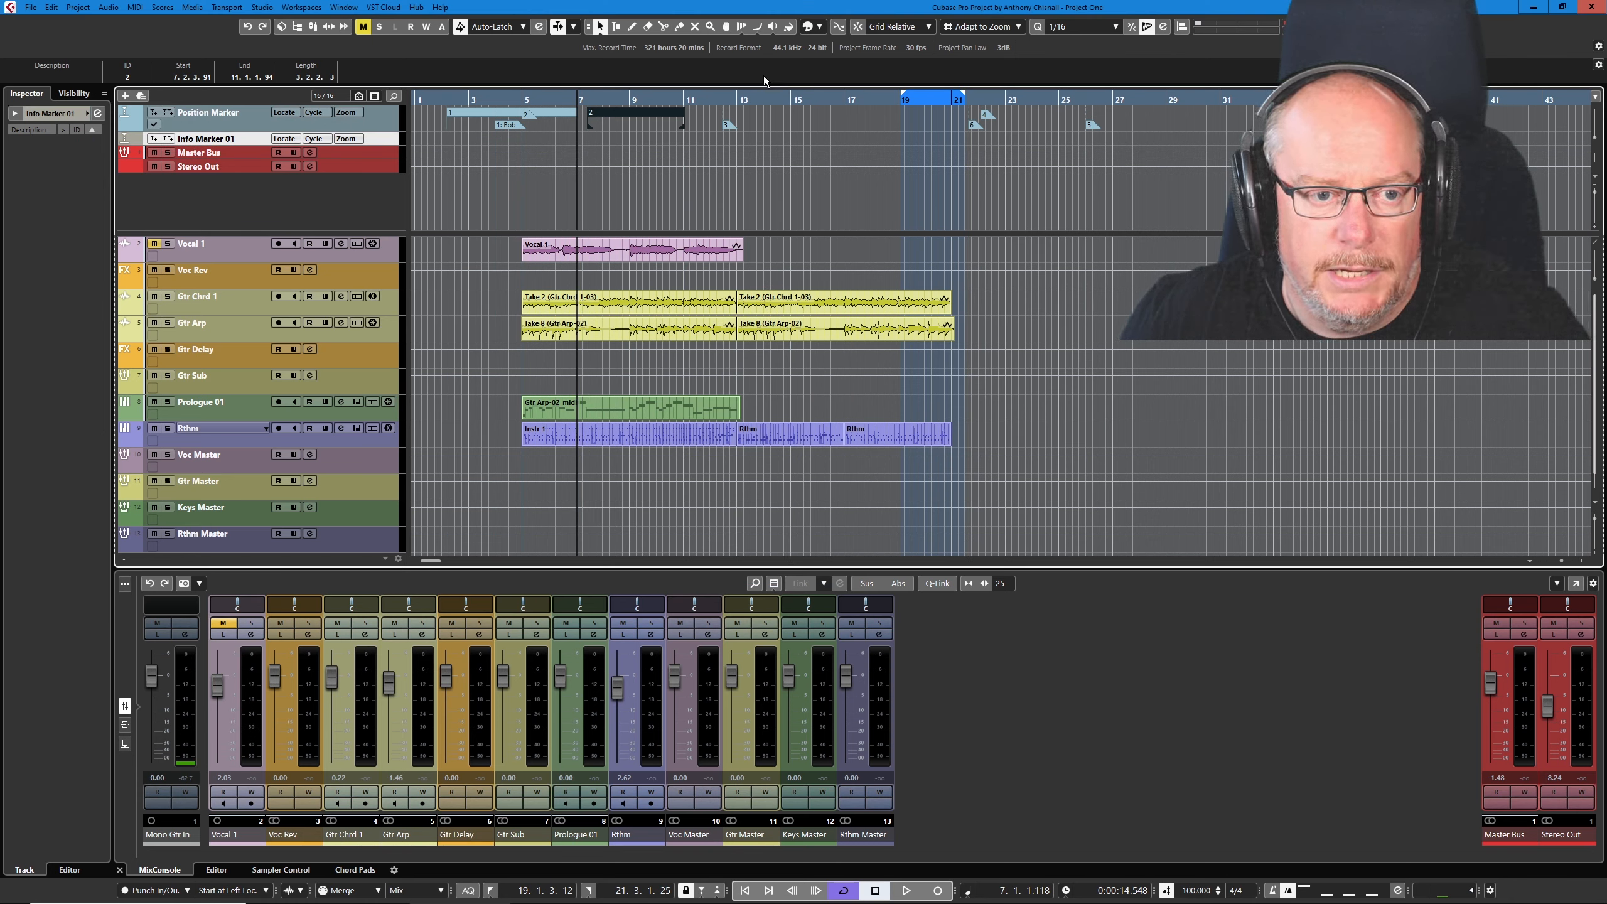
- Deselect the cycle marker and color the new Info Marker track light blue
left_click(649, 136)
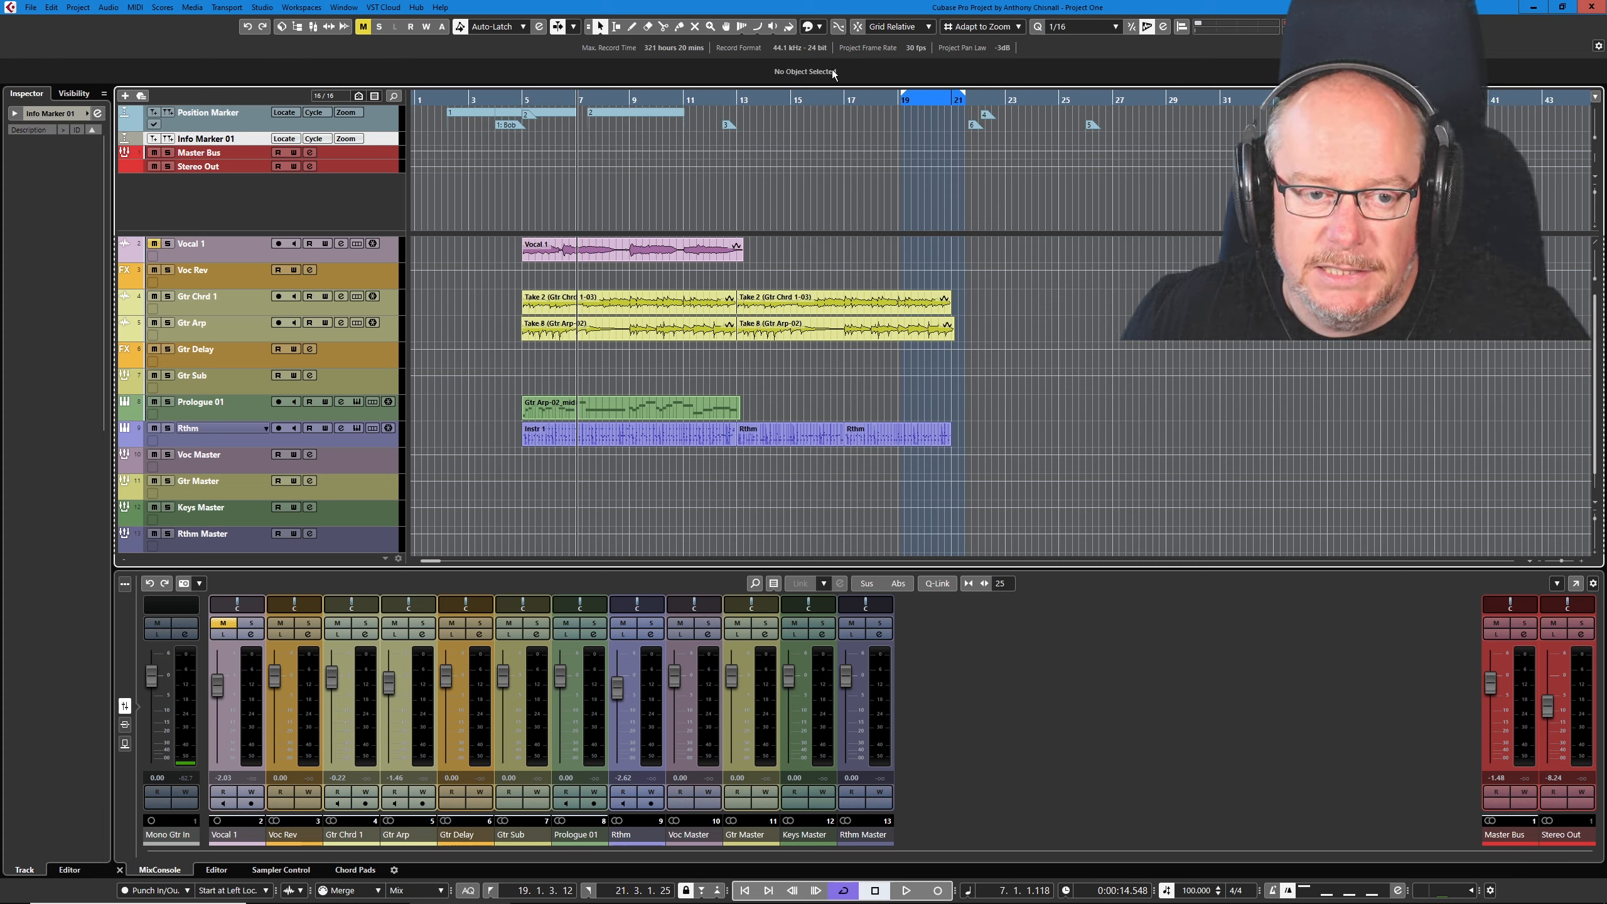
left_click(819, 27)
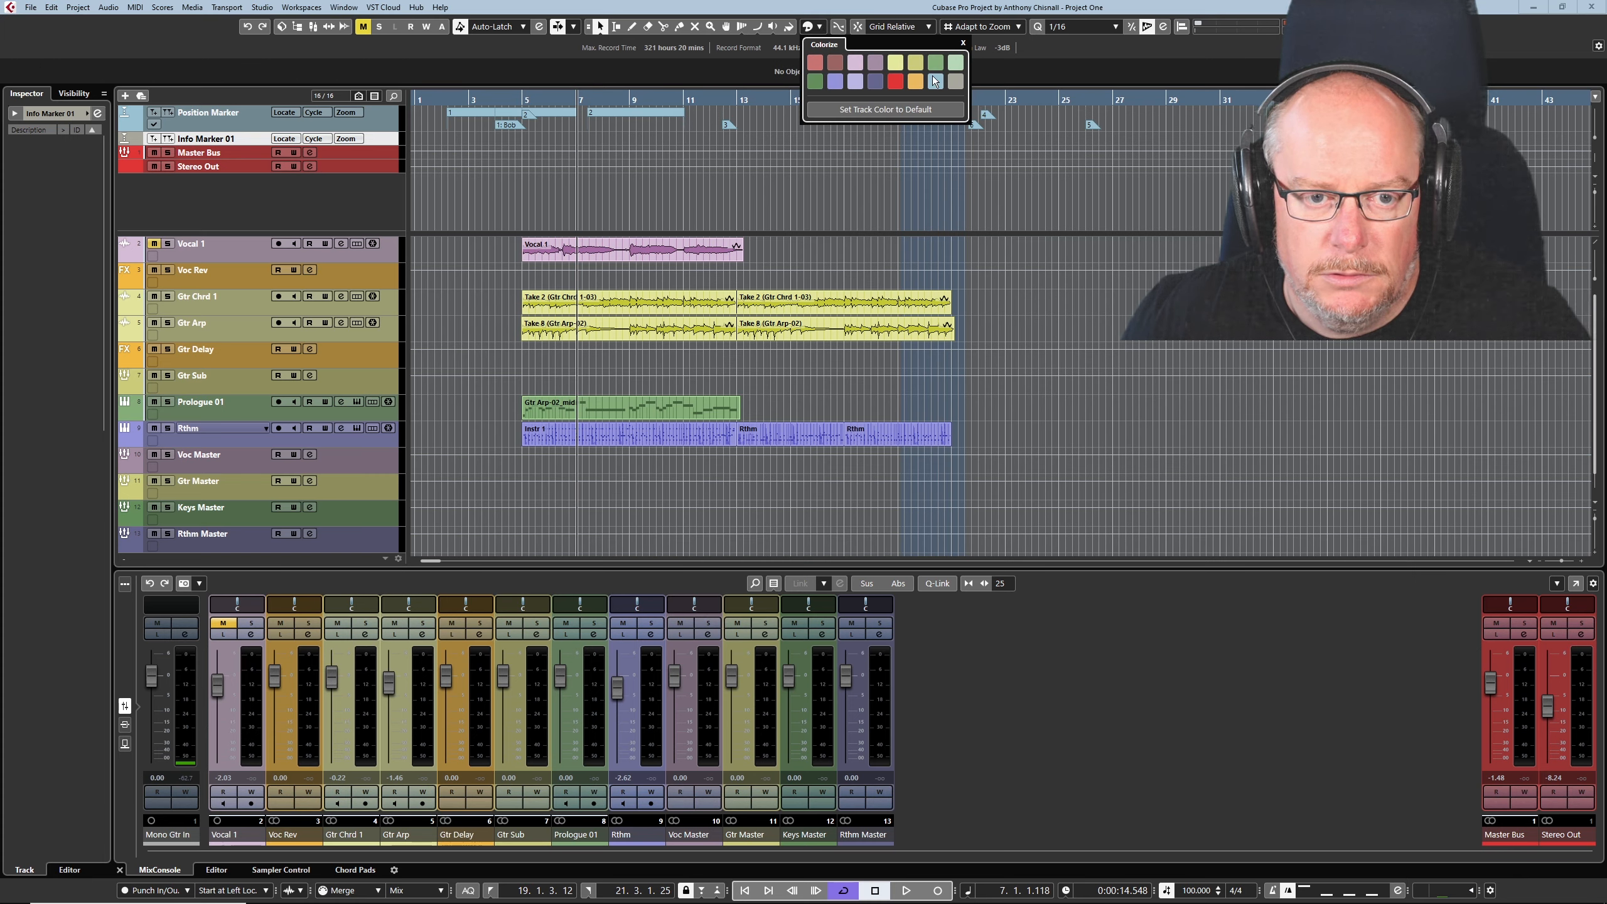
left_click(935, 81)
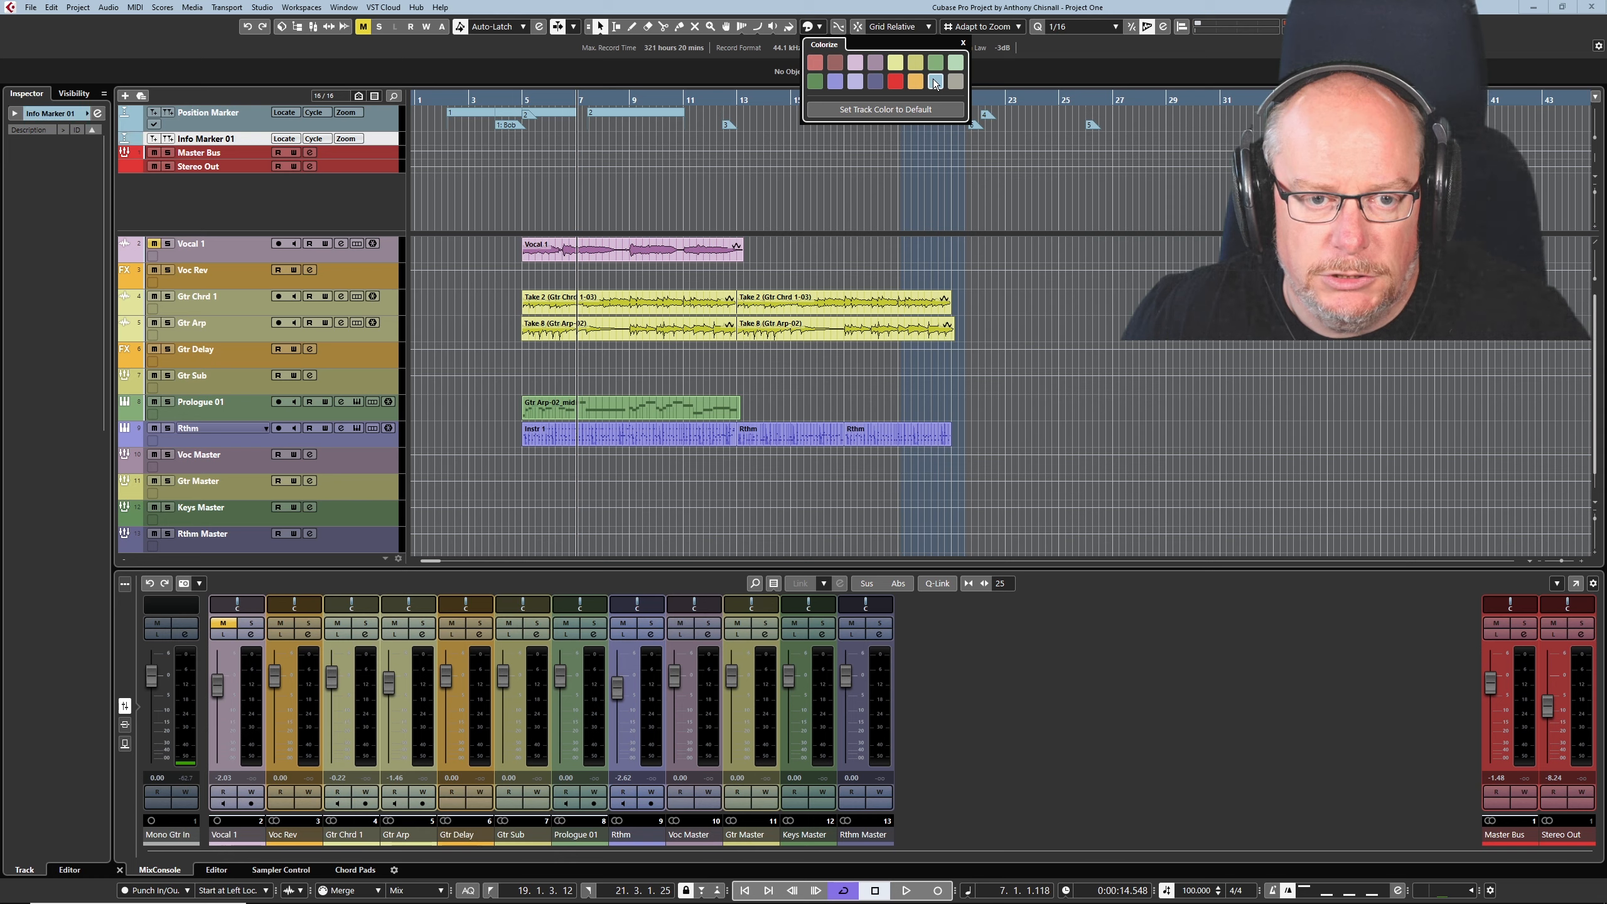
- Increase the height of the Info Marker 01 track and make it the active marker track
left_click(234, 204)
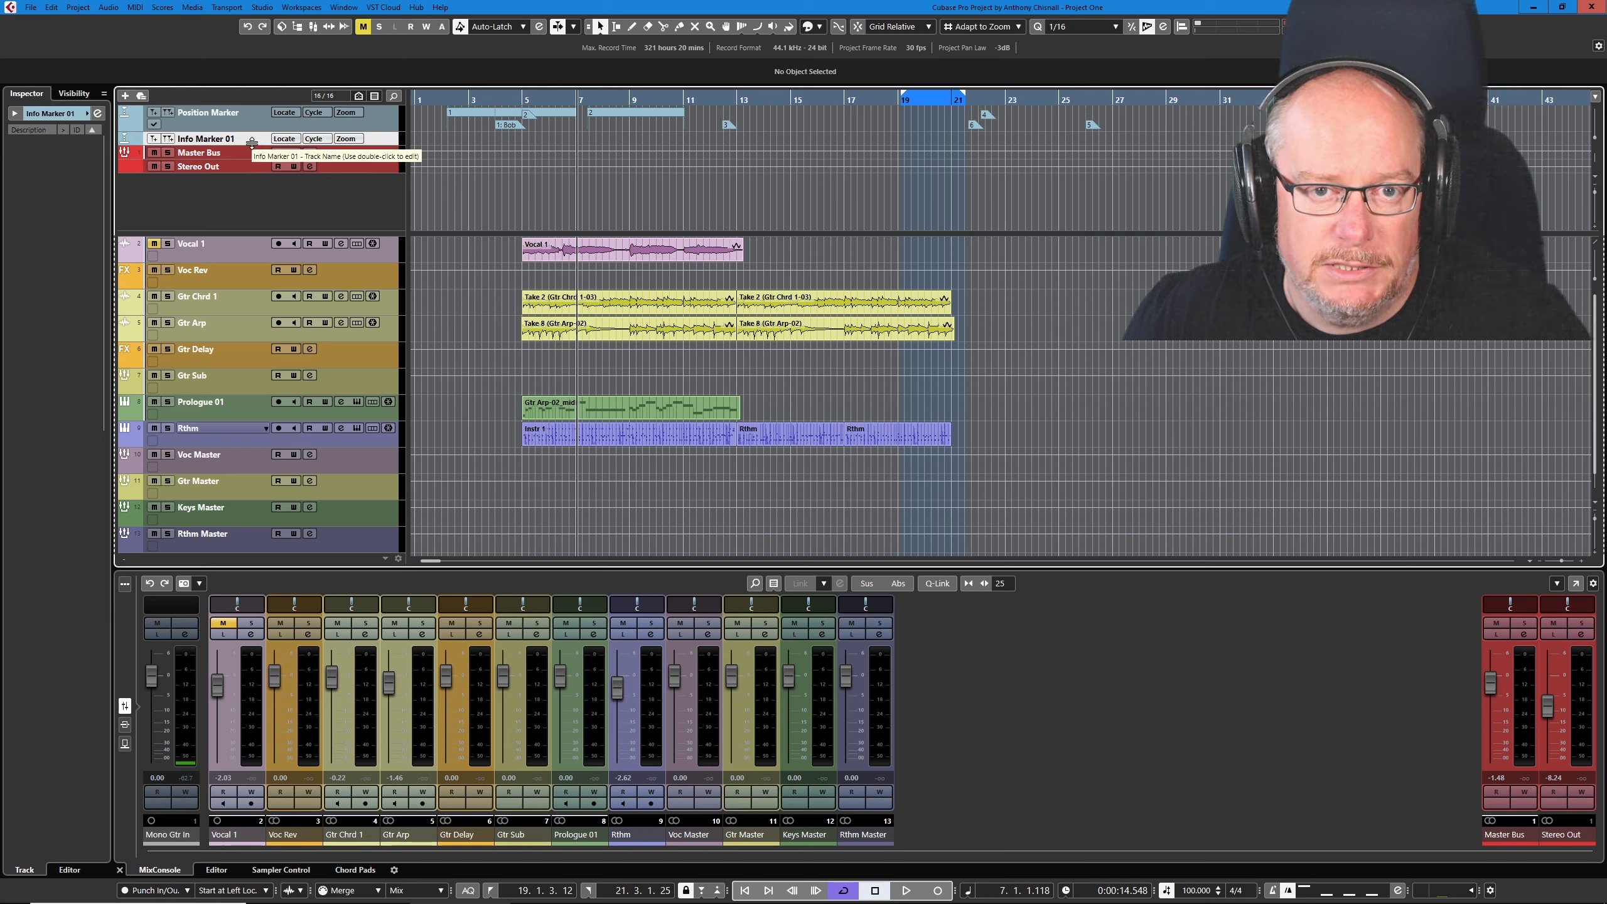
left_click_drag(252, 145, 250, 155)
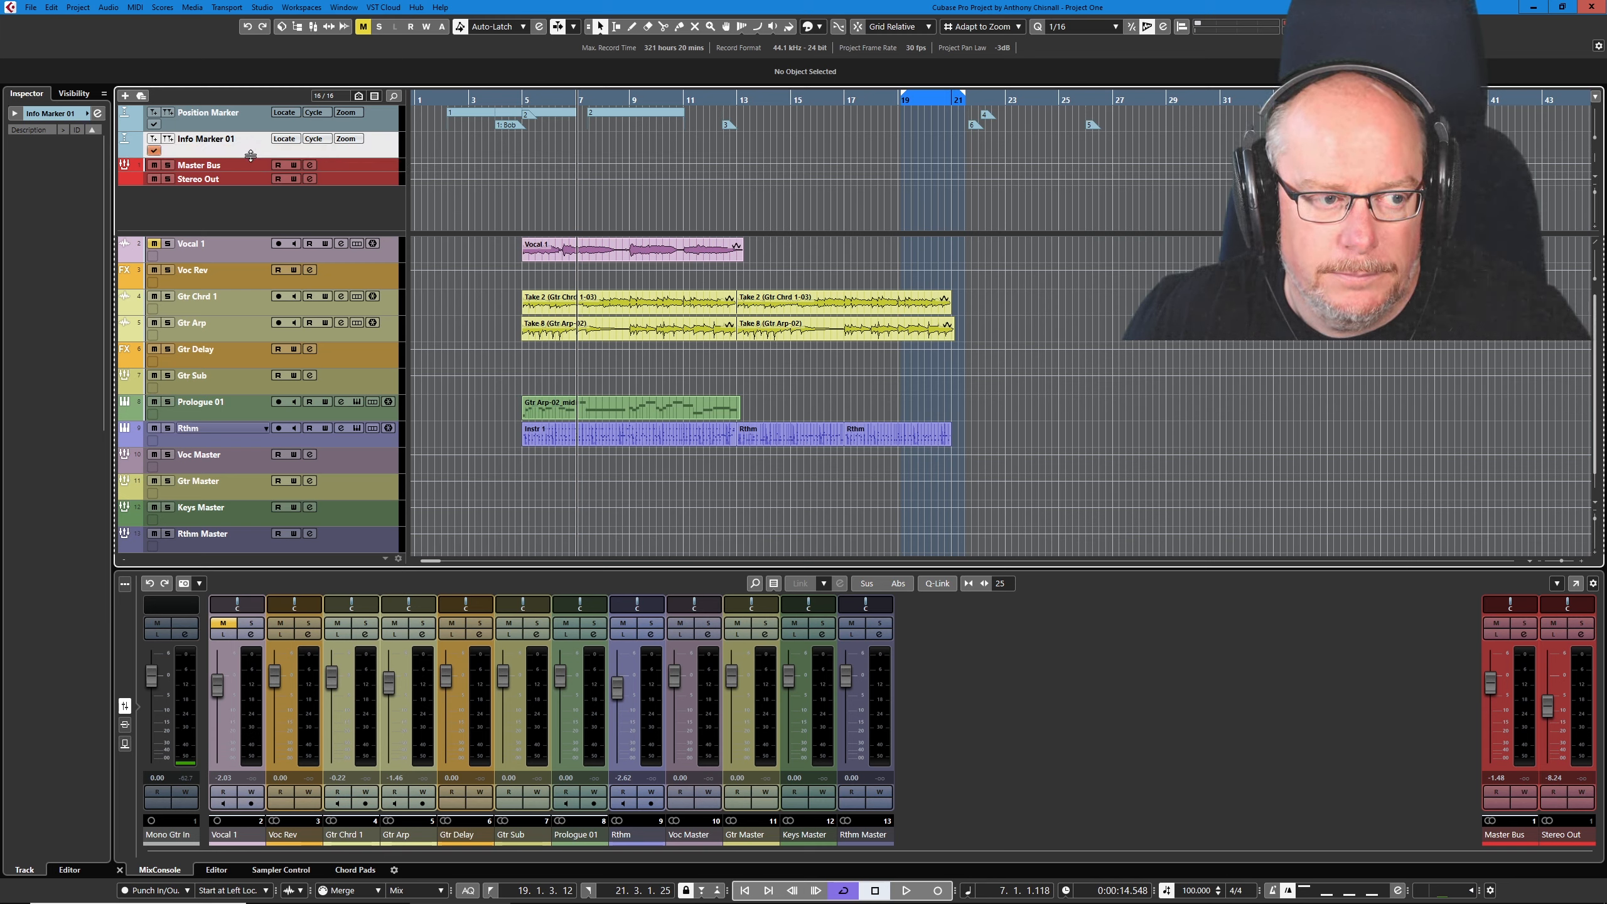
left_click(154, 152)
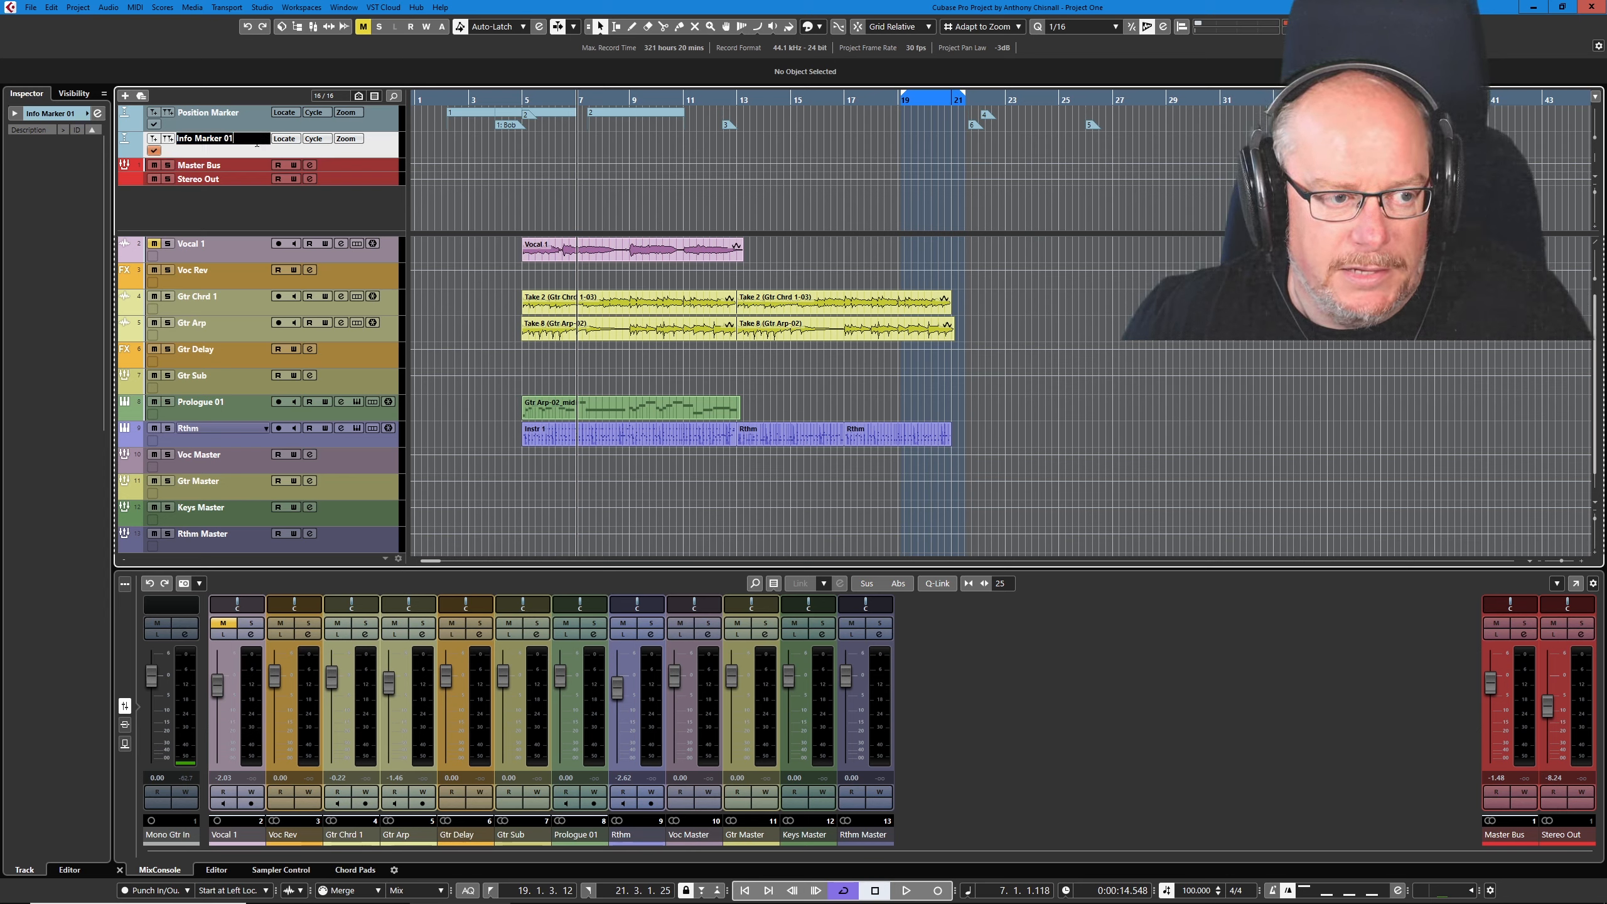
- Rename the Info Marker 01 track as Info Marker
key("BackSpace")
key("BackSpace")
key("BackSpace")
key("Return")
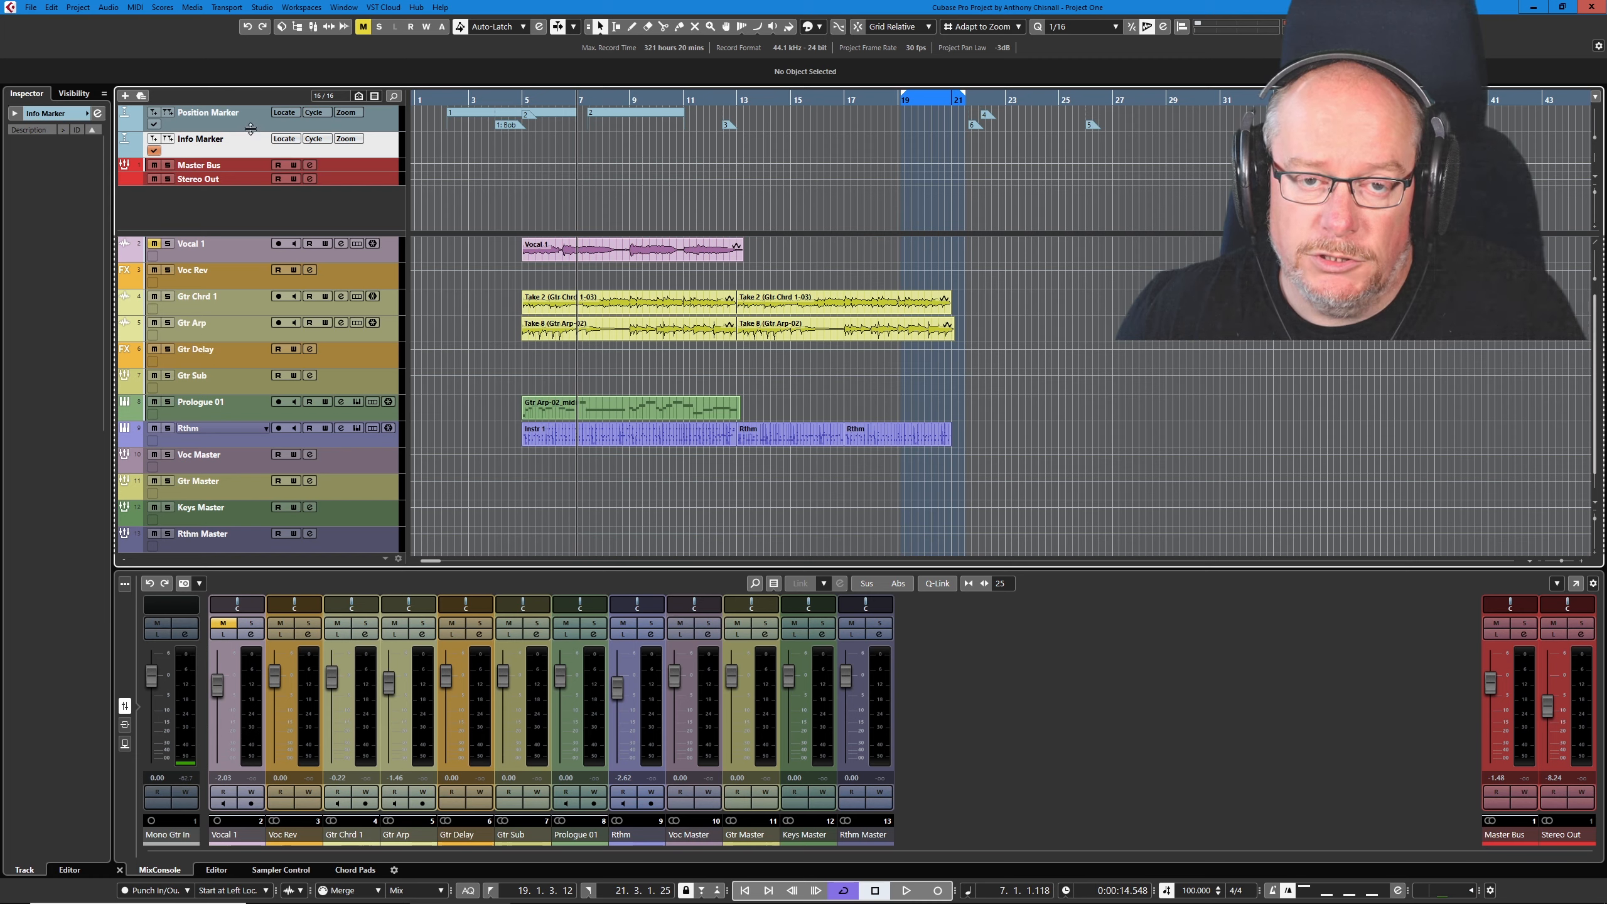
- Add four position markers to the Info Marker track at about bars 15, 18, 20 and 23
left_click(791, 100)
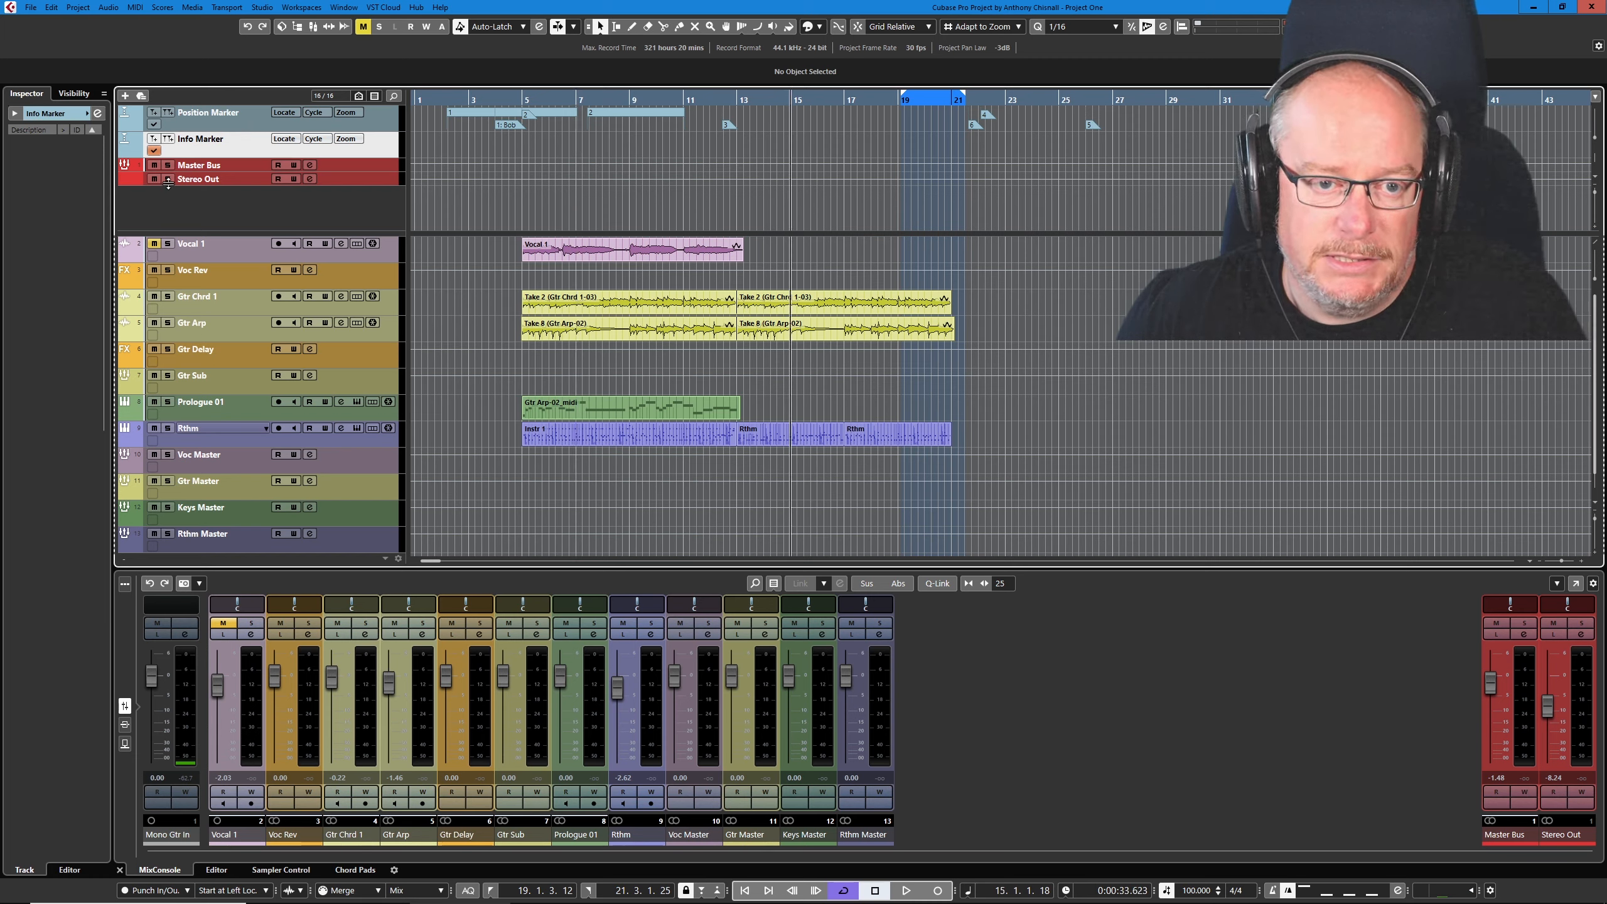
key("Insert")
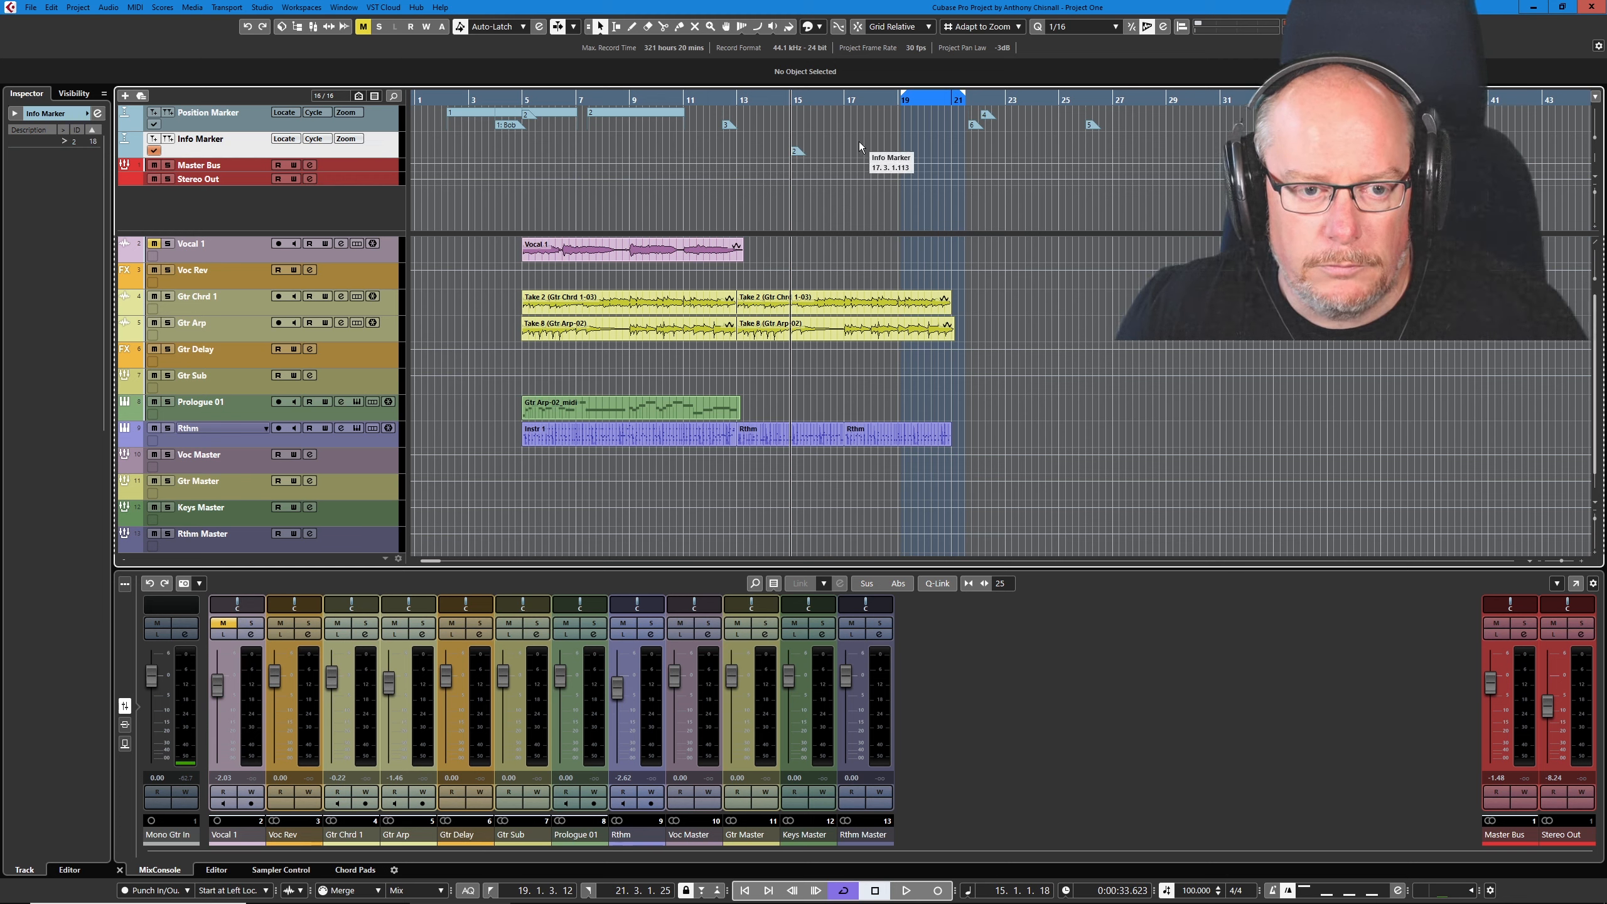
left_click(873, 98)
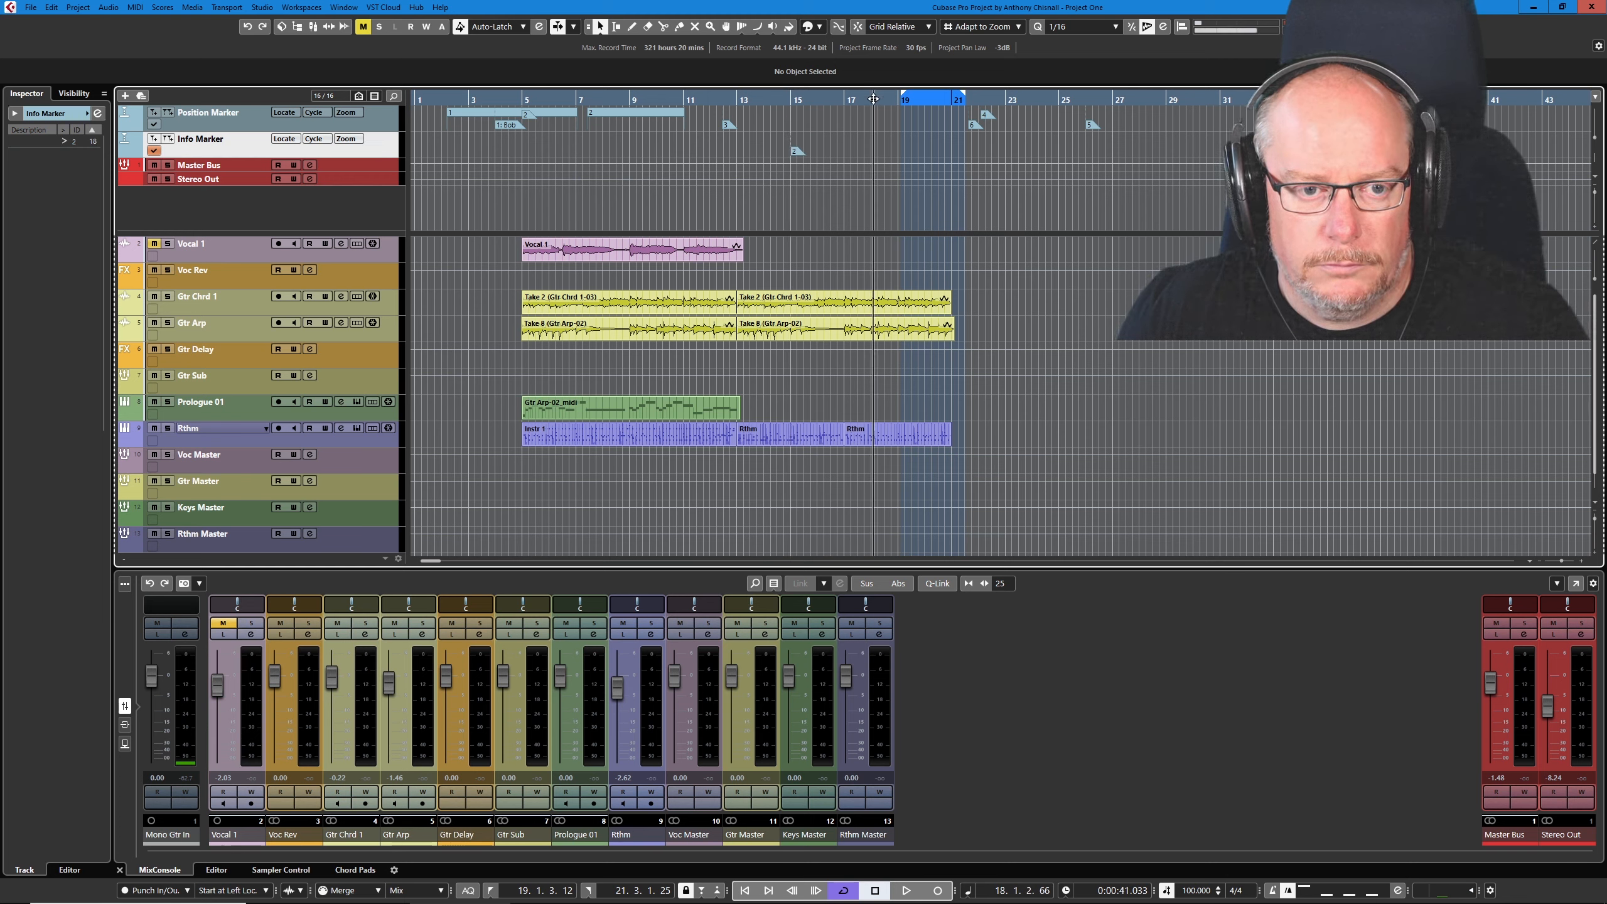
key("Insert")
left_click(942, 98)
key("Insert")
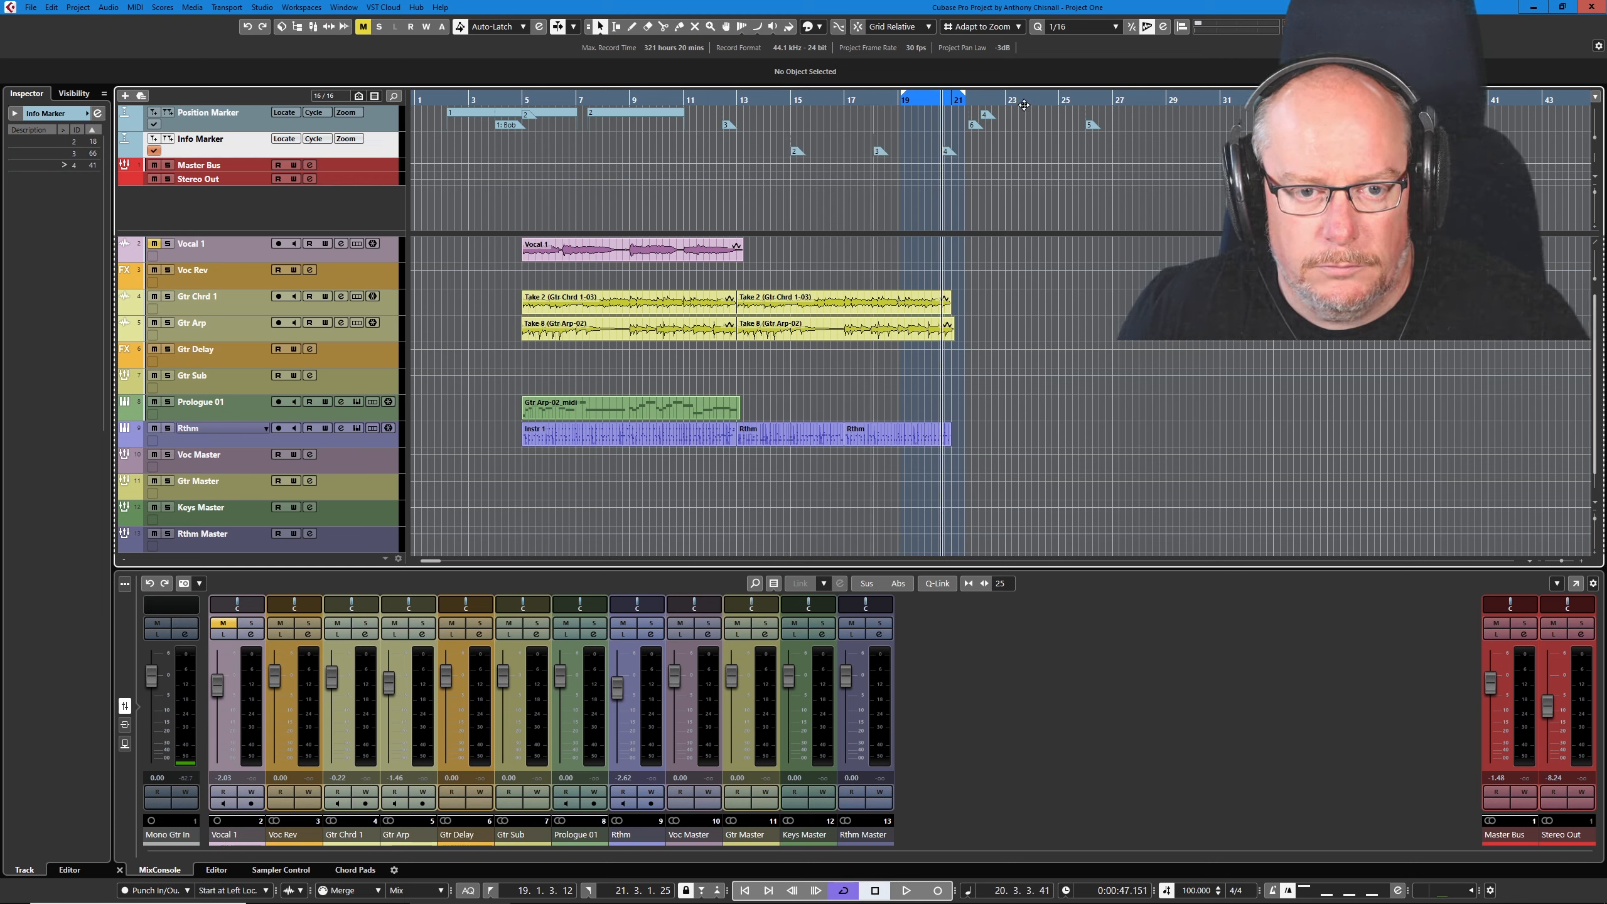
left_click(1028, 101)
key("Insert")
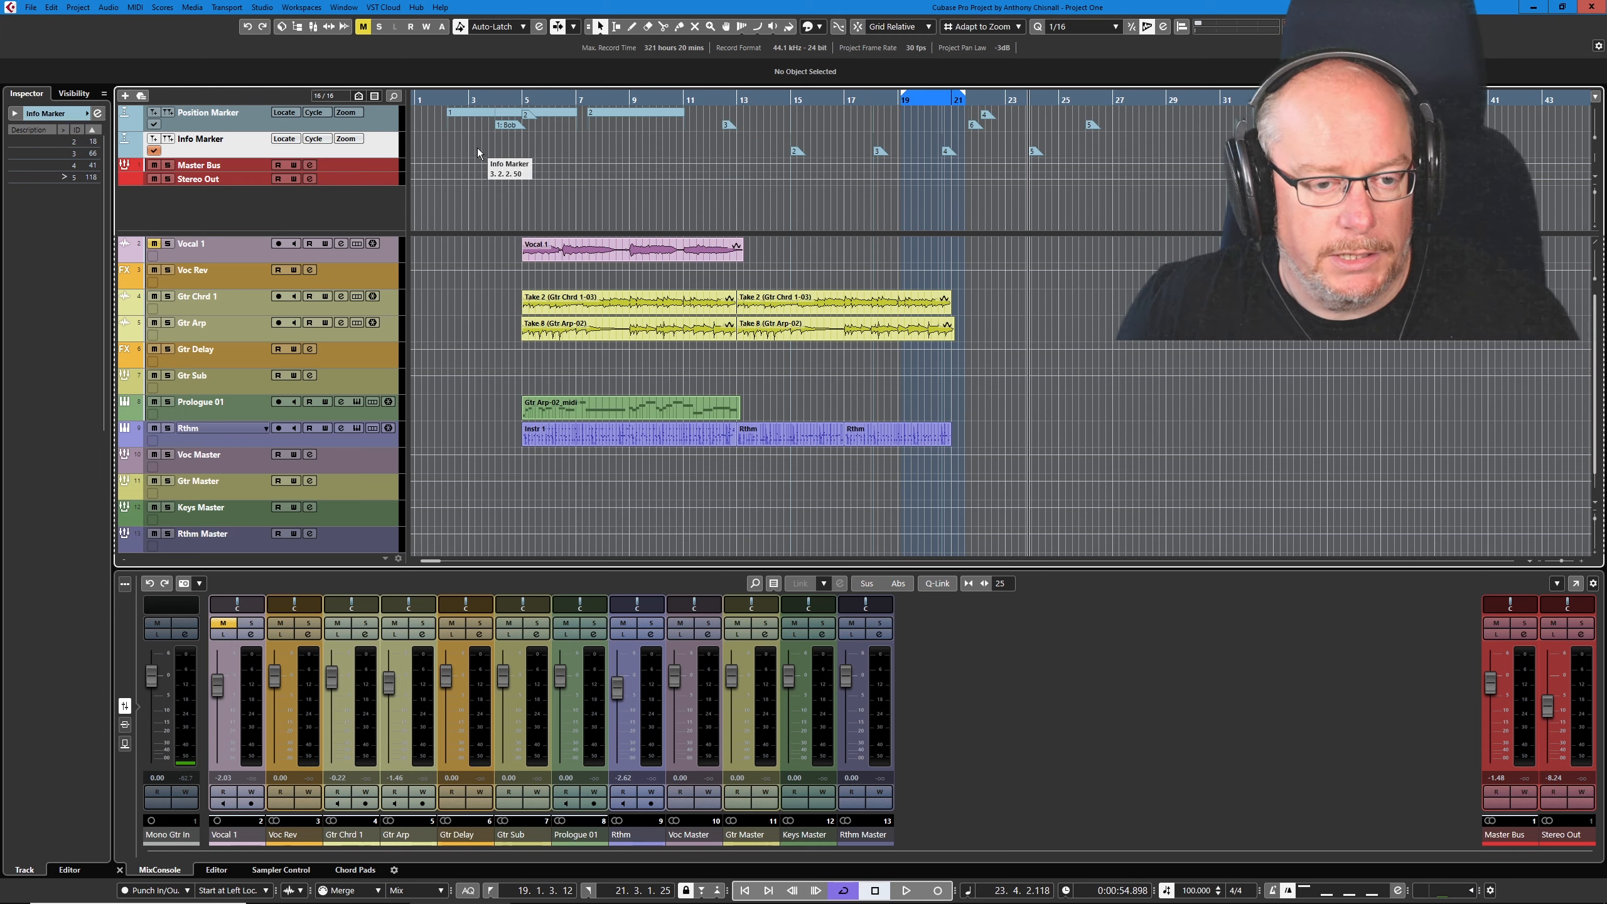
- Locate the cursor to marker 3 of the Info Marker track, and to marker 3 of the Position Marker track after activating that track
key("shift+3")
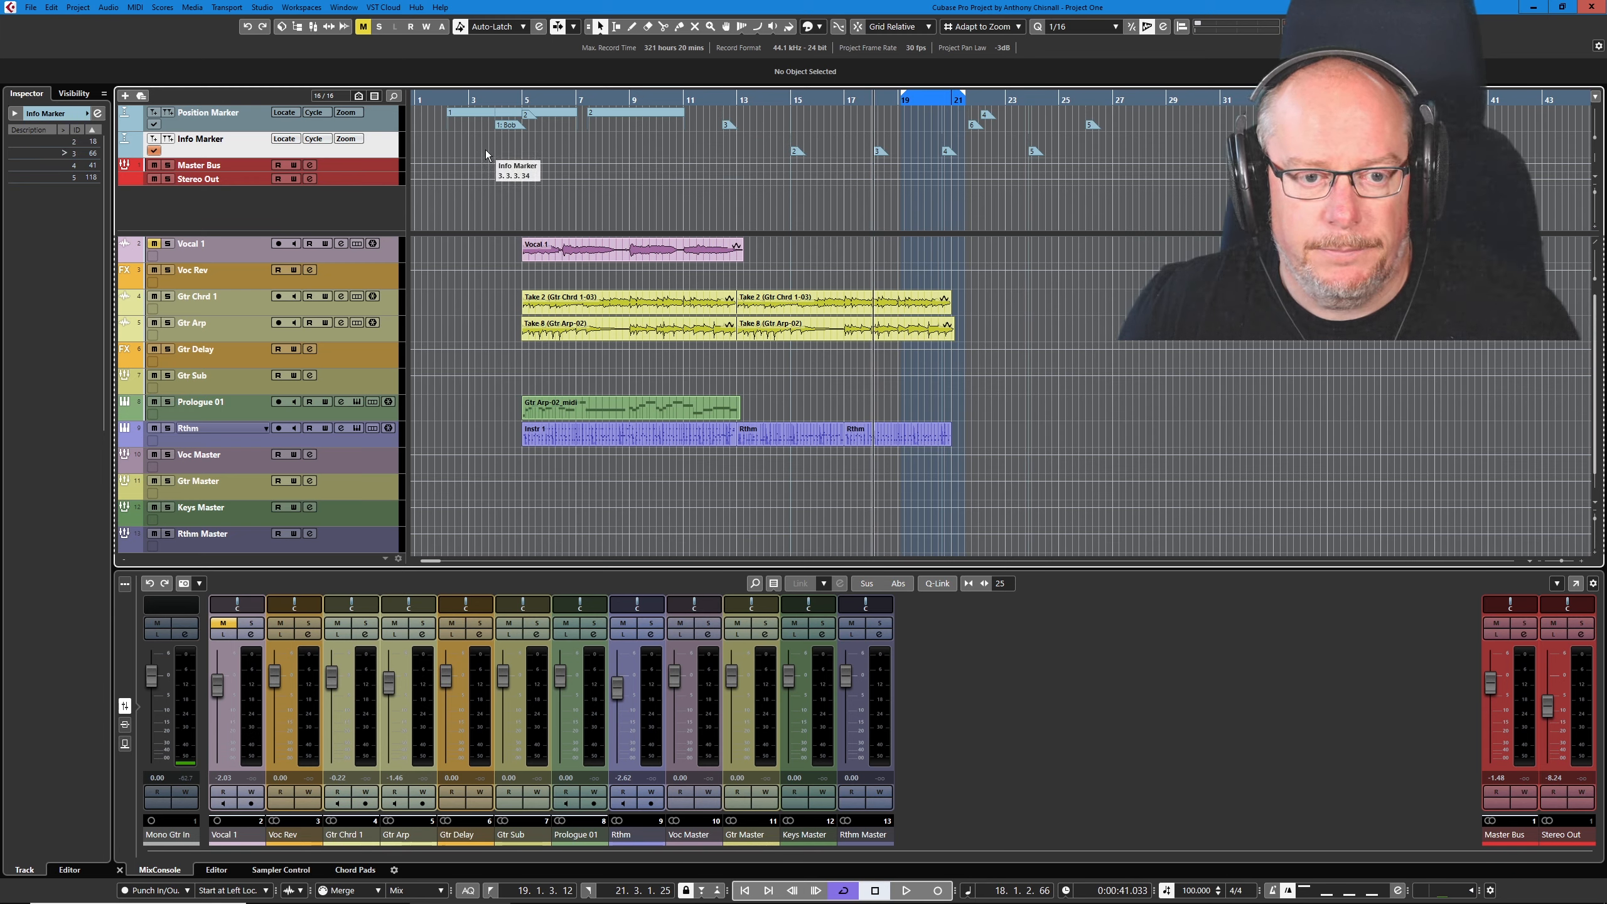
left_click(154, 125)
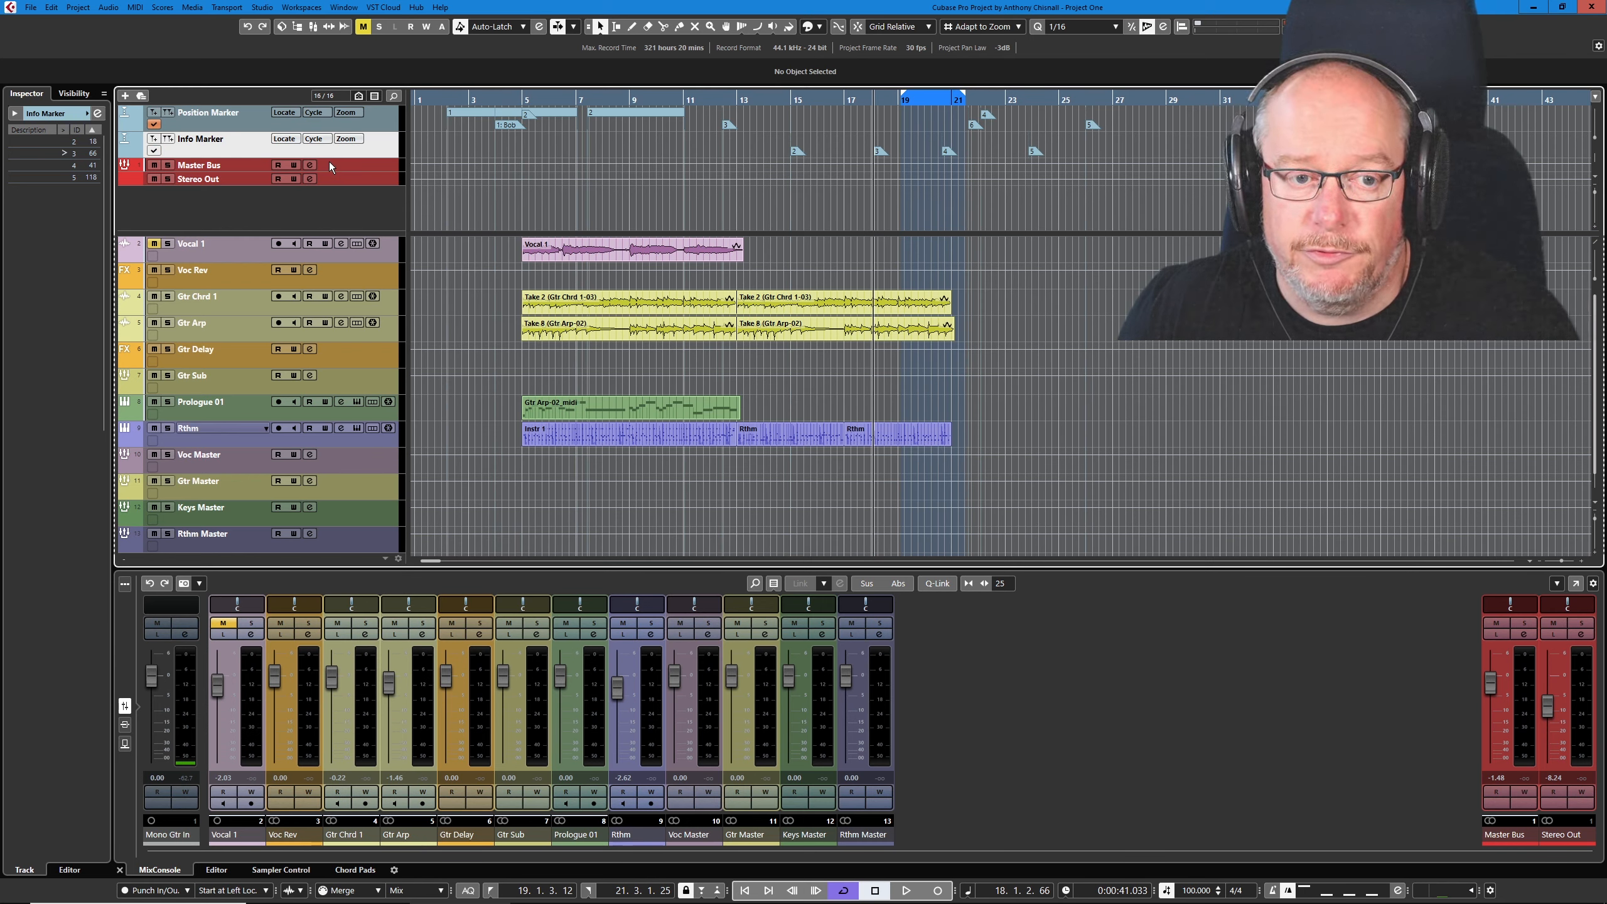
key("shift+3")
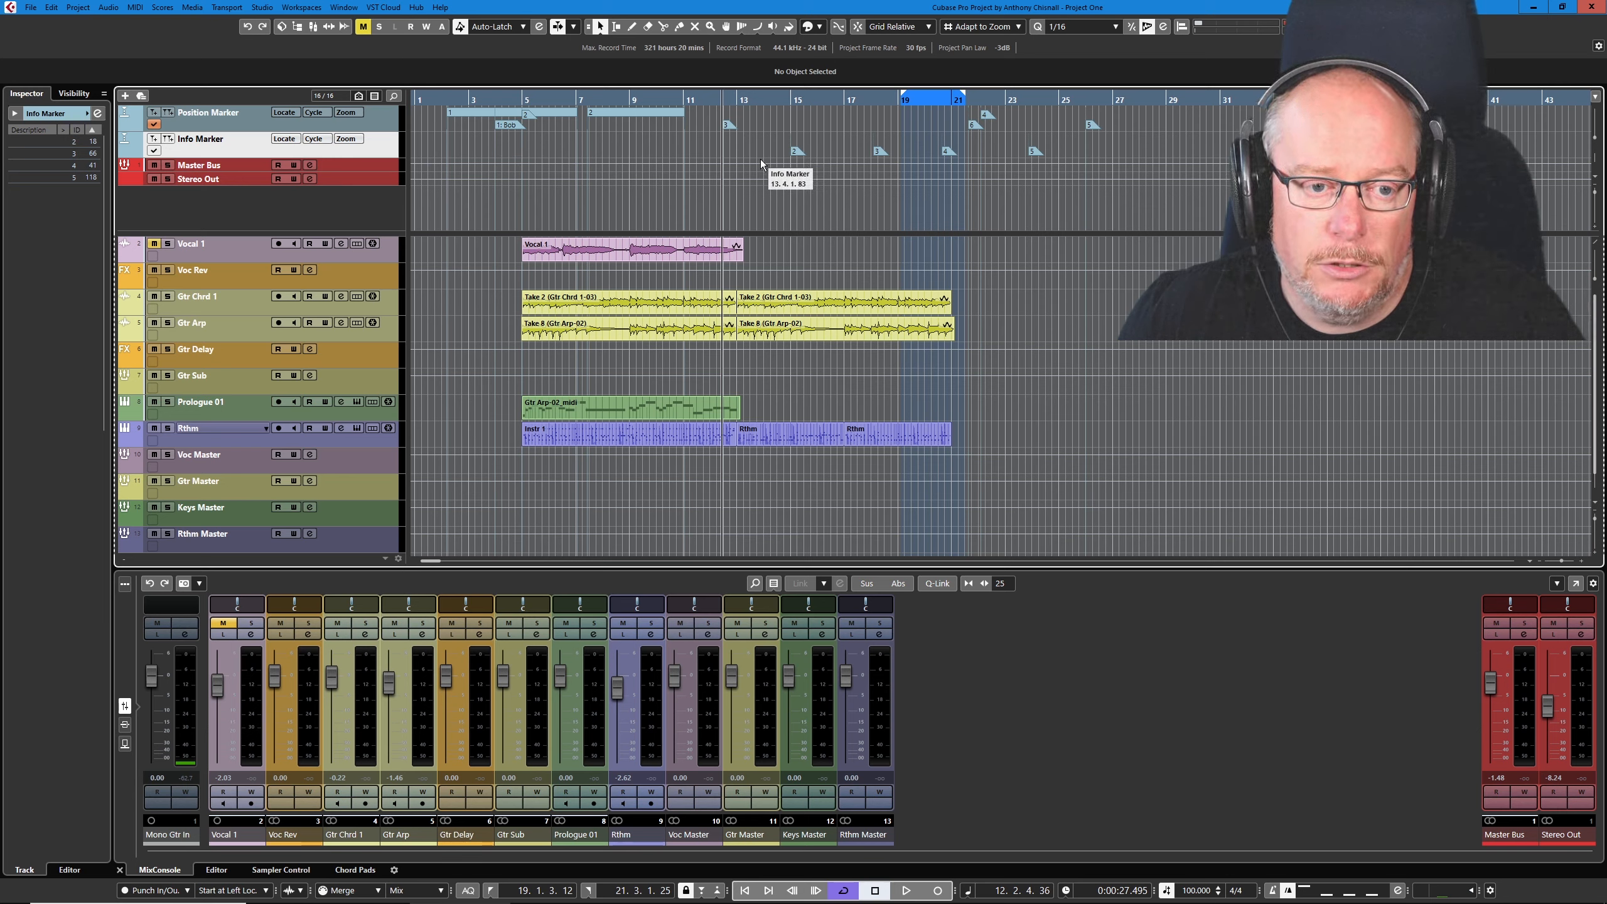
- Change the snap type to Grid and move marker 2 on the Info Marker track to 5.1.1.0
left_click(795, 153)
mouse_move(794, 153)
left_mouse_down()
mouse_move(527, 153)
mouse_move(547, 153)
left_mouse_up()
scroll(877, 28, "up", 1)
left_click(856, 31)
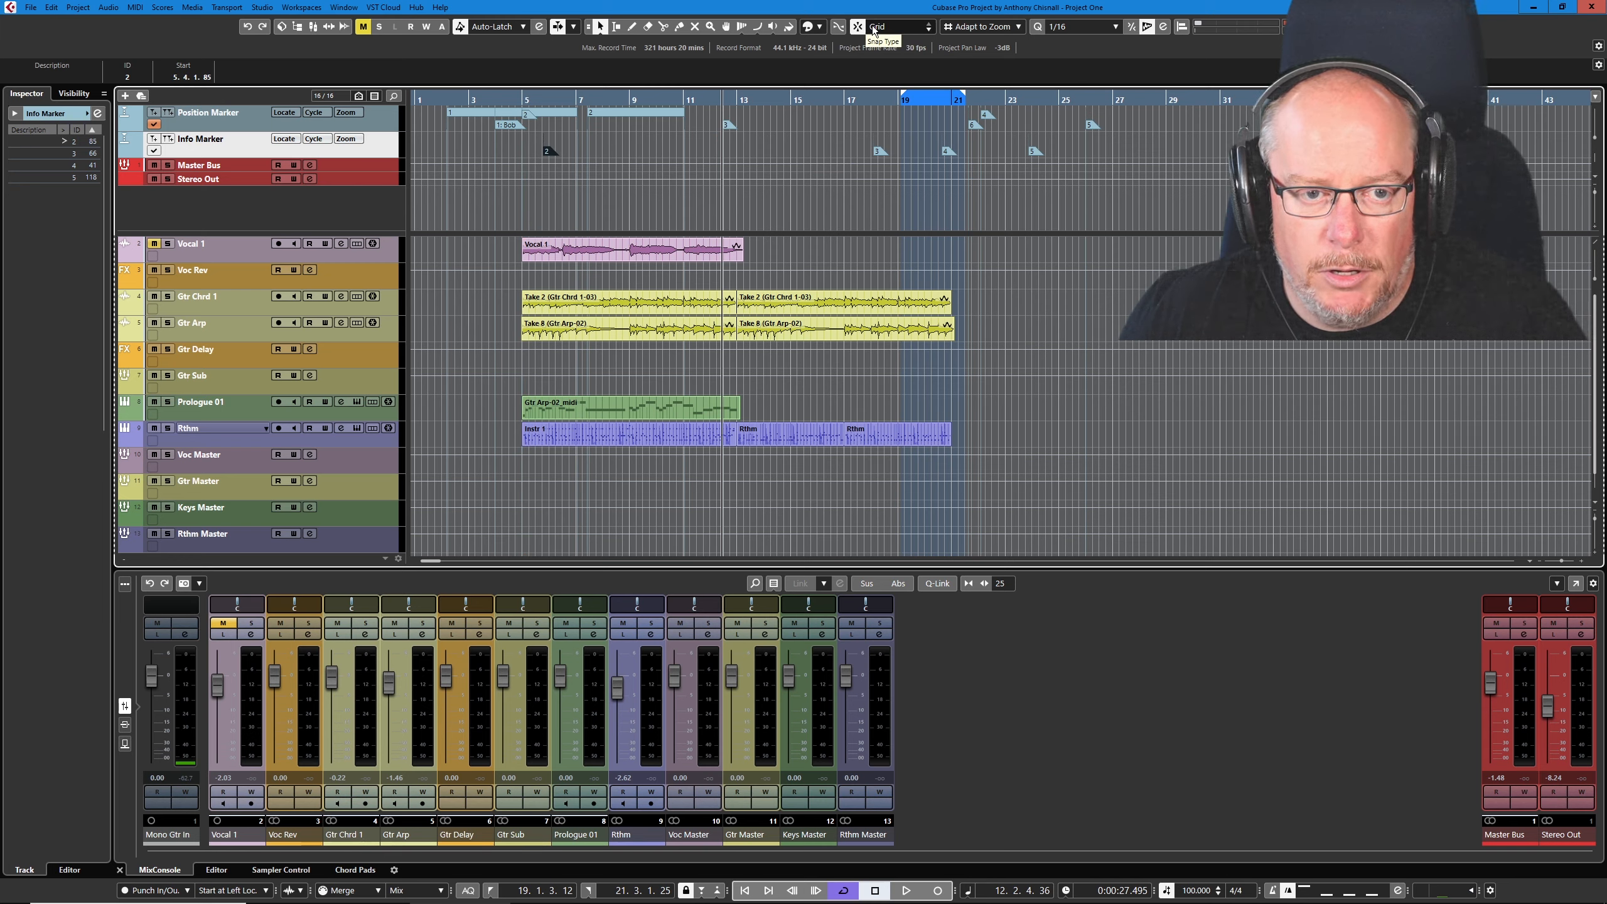
left_click_drag(545, 151, 527, 151)
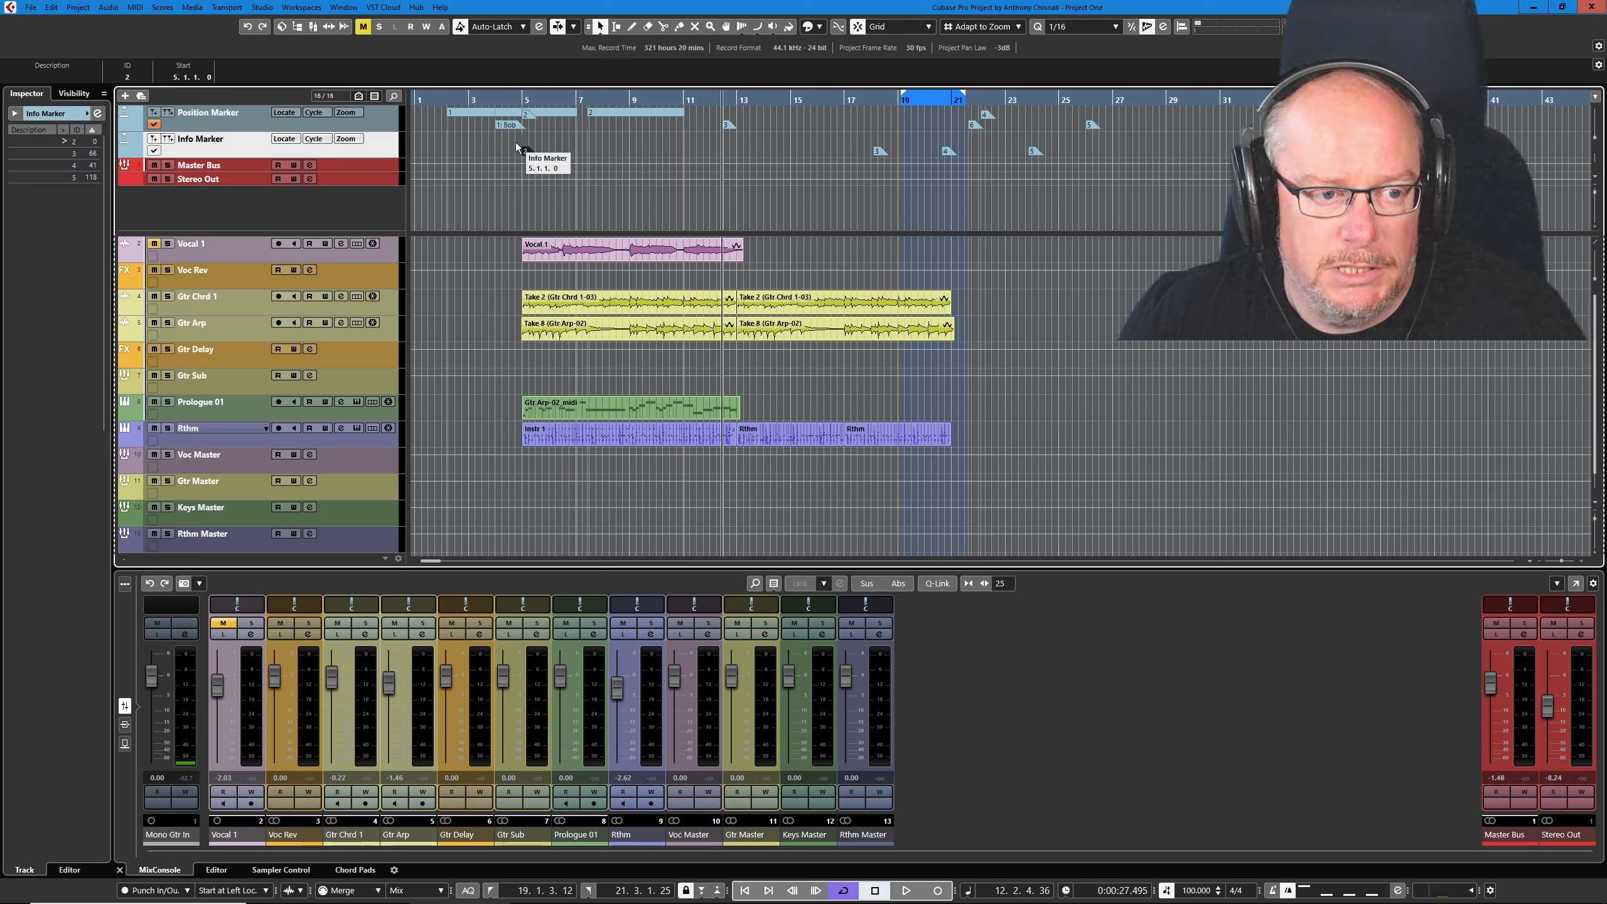
- Activate the Info Marker track and give its marker 2 the description Verse in the Markers window
left_click(99, 114)
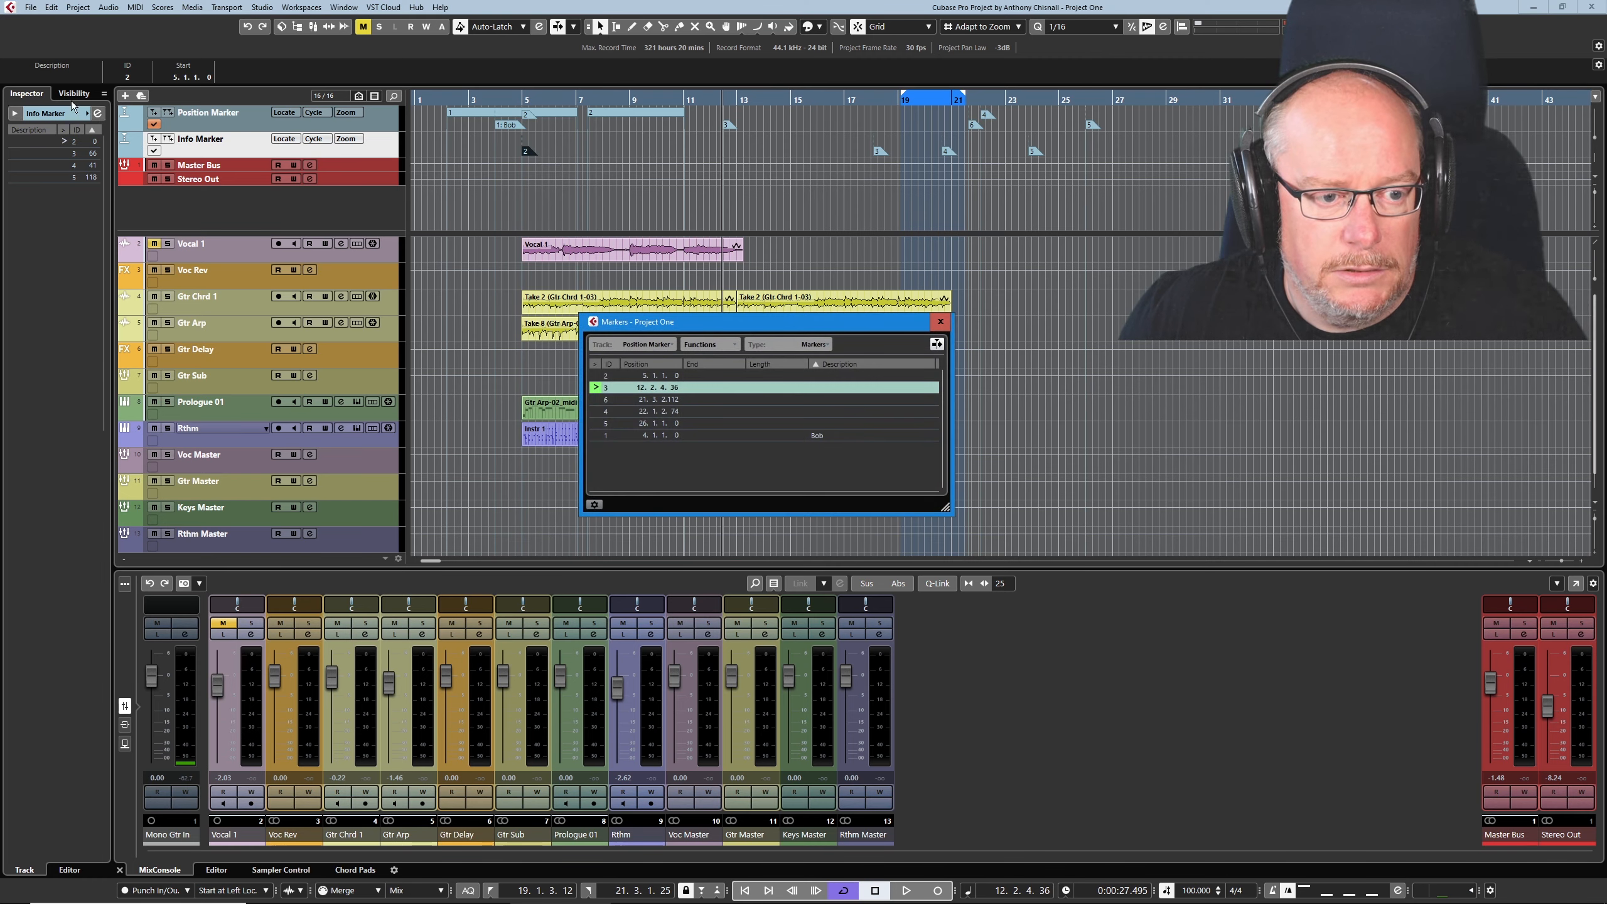
left_click(154, 152)
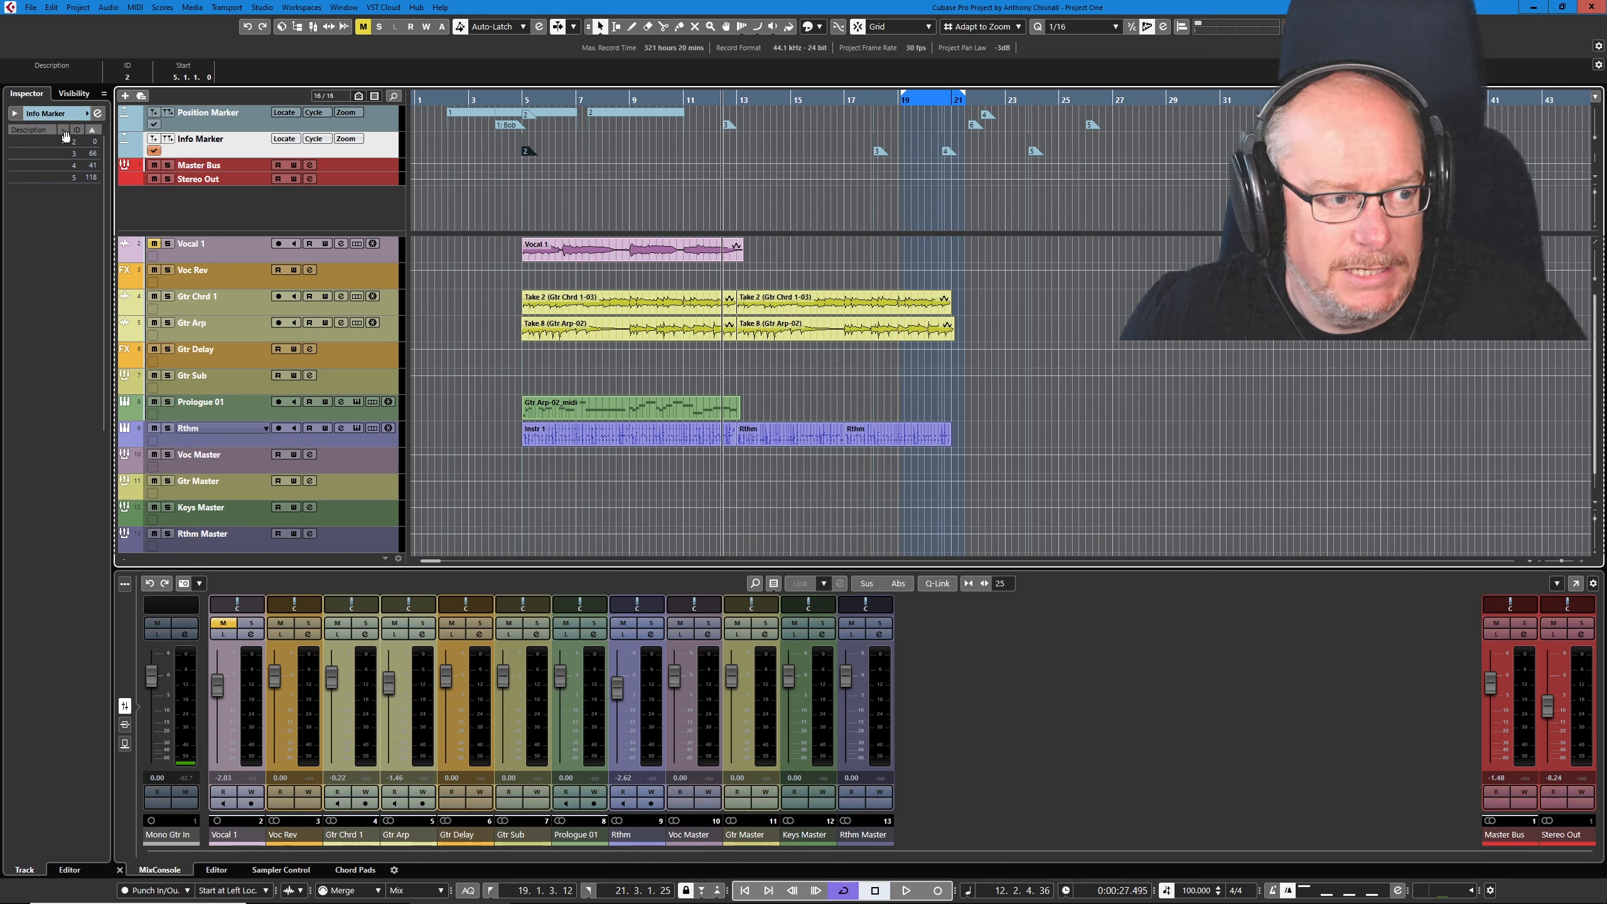
left_click(99, 113)
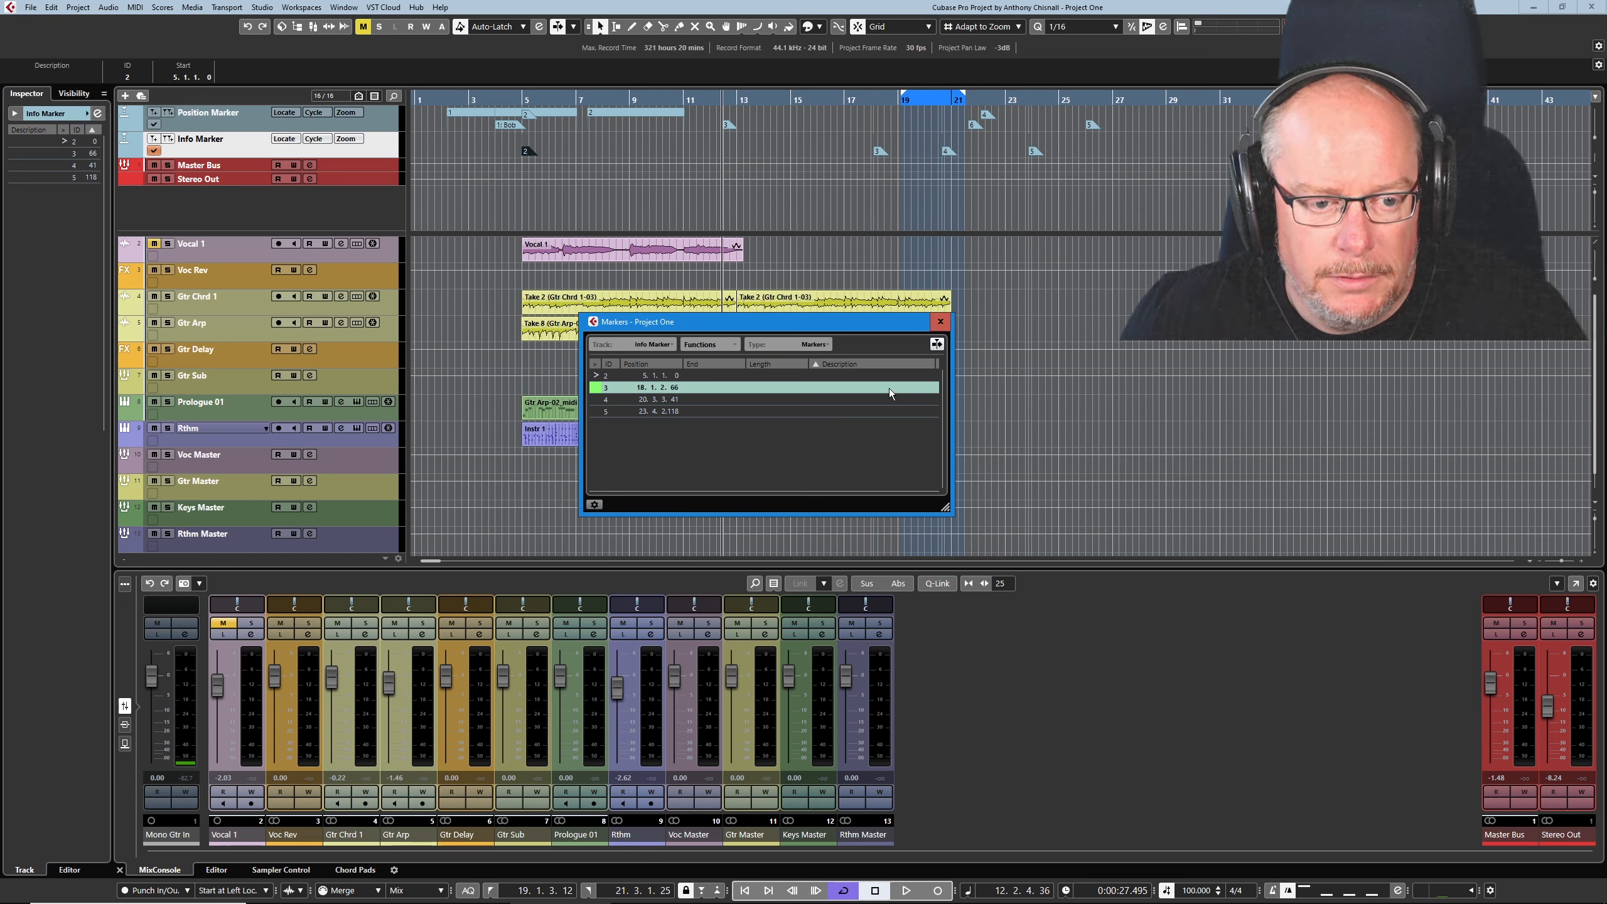
left_click(842, 375)
left_click(841, 375)
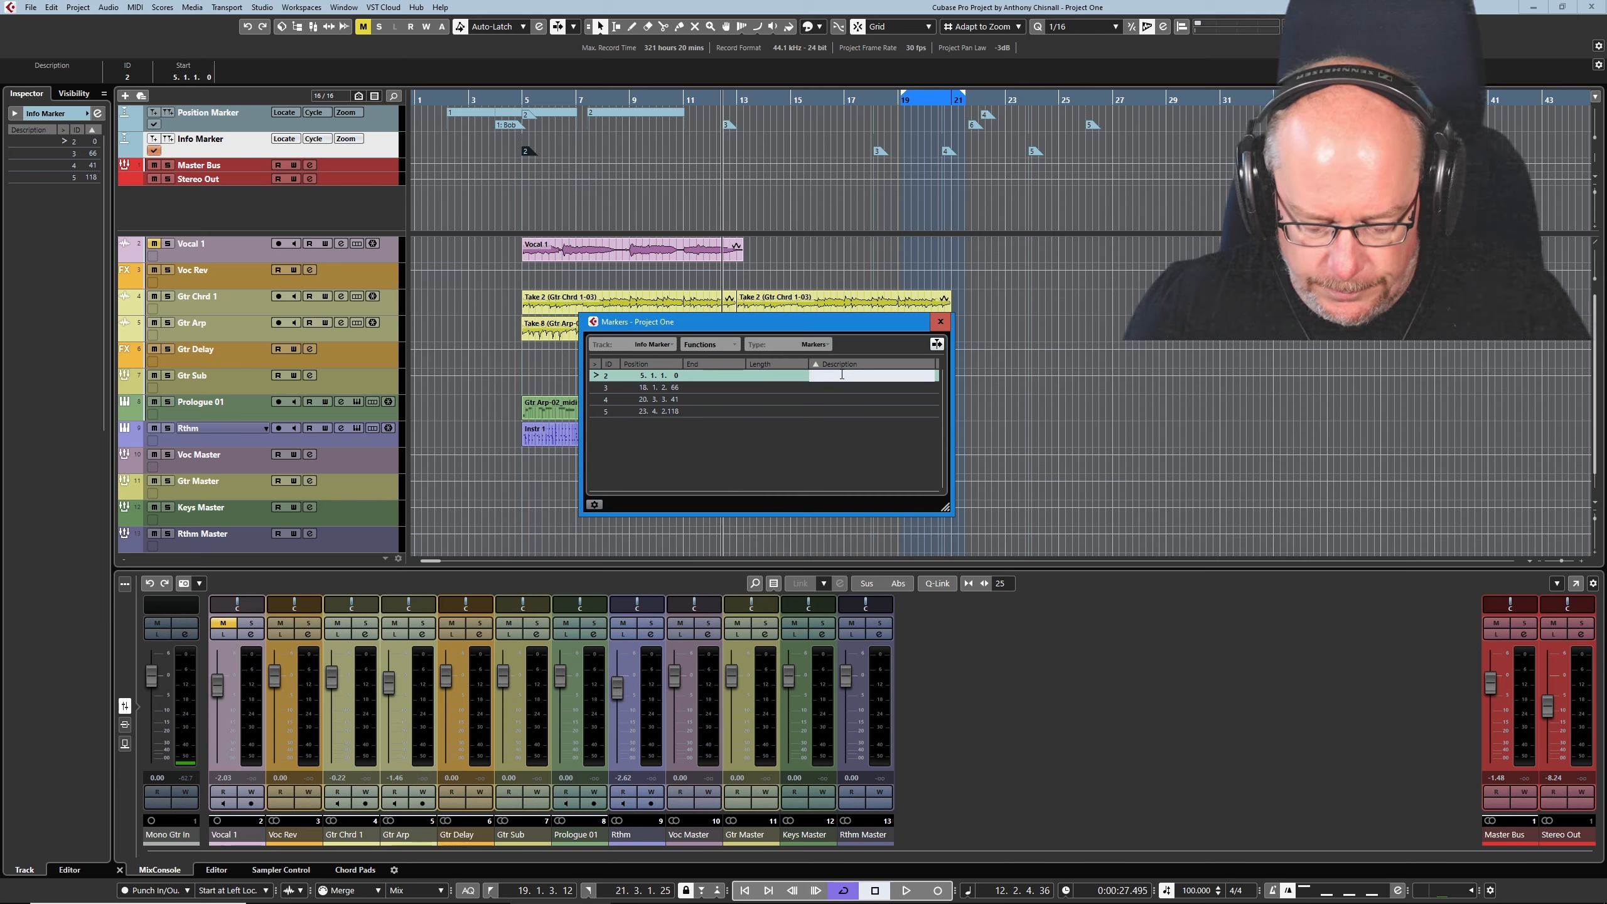
type("Verse")
key("Return")
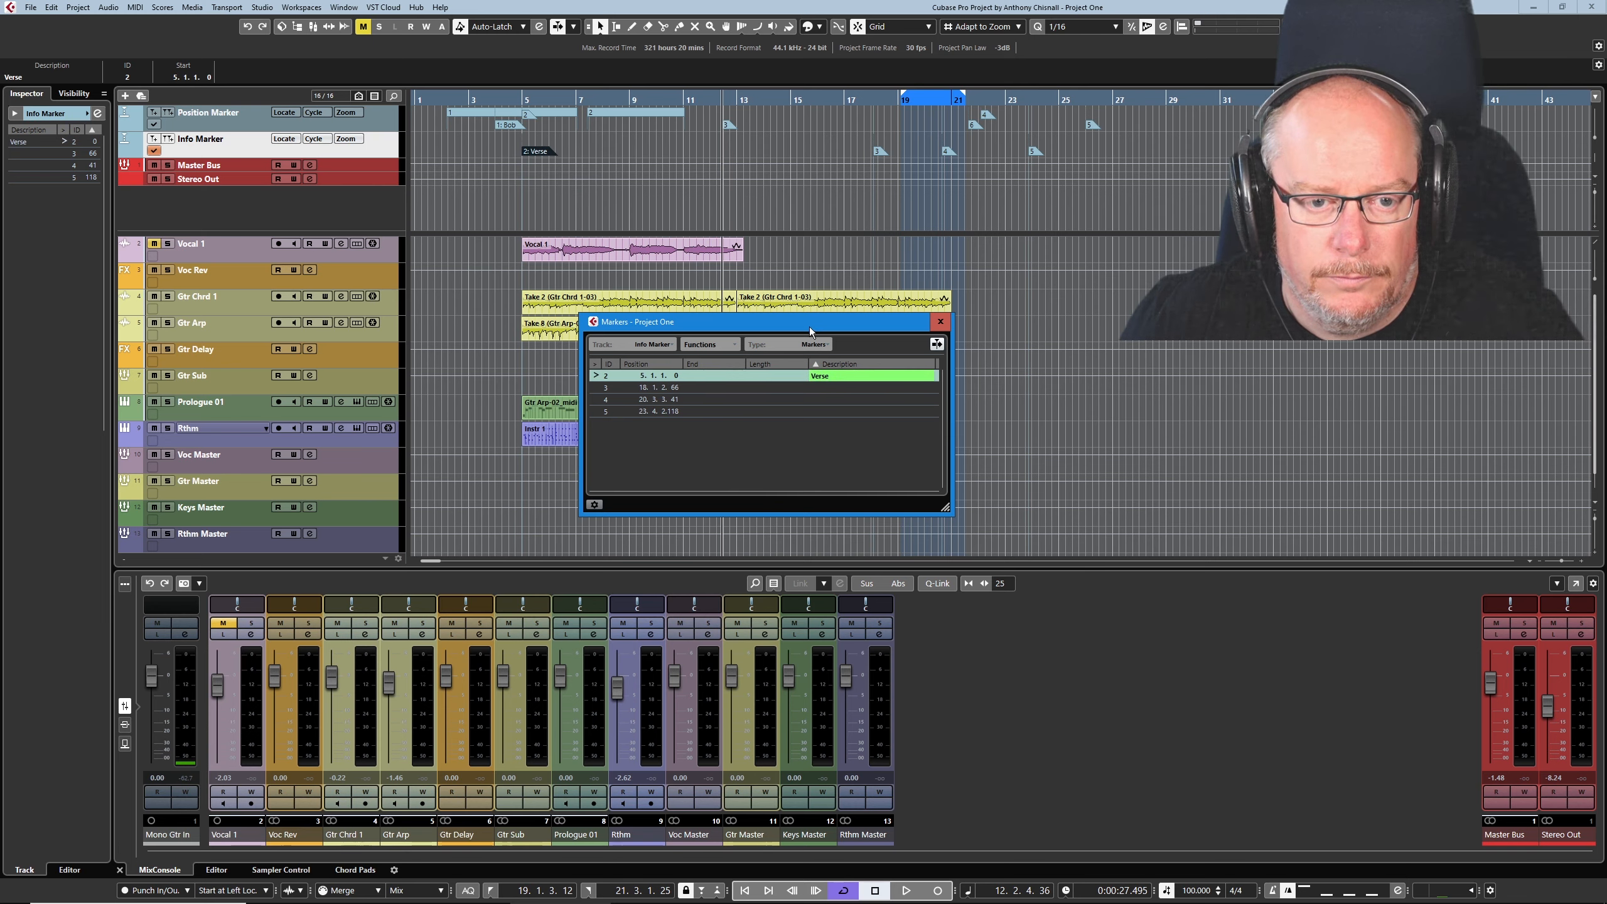
- Erase markers 4 and 5 from the Info Marker track
right_click(949, 159)
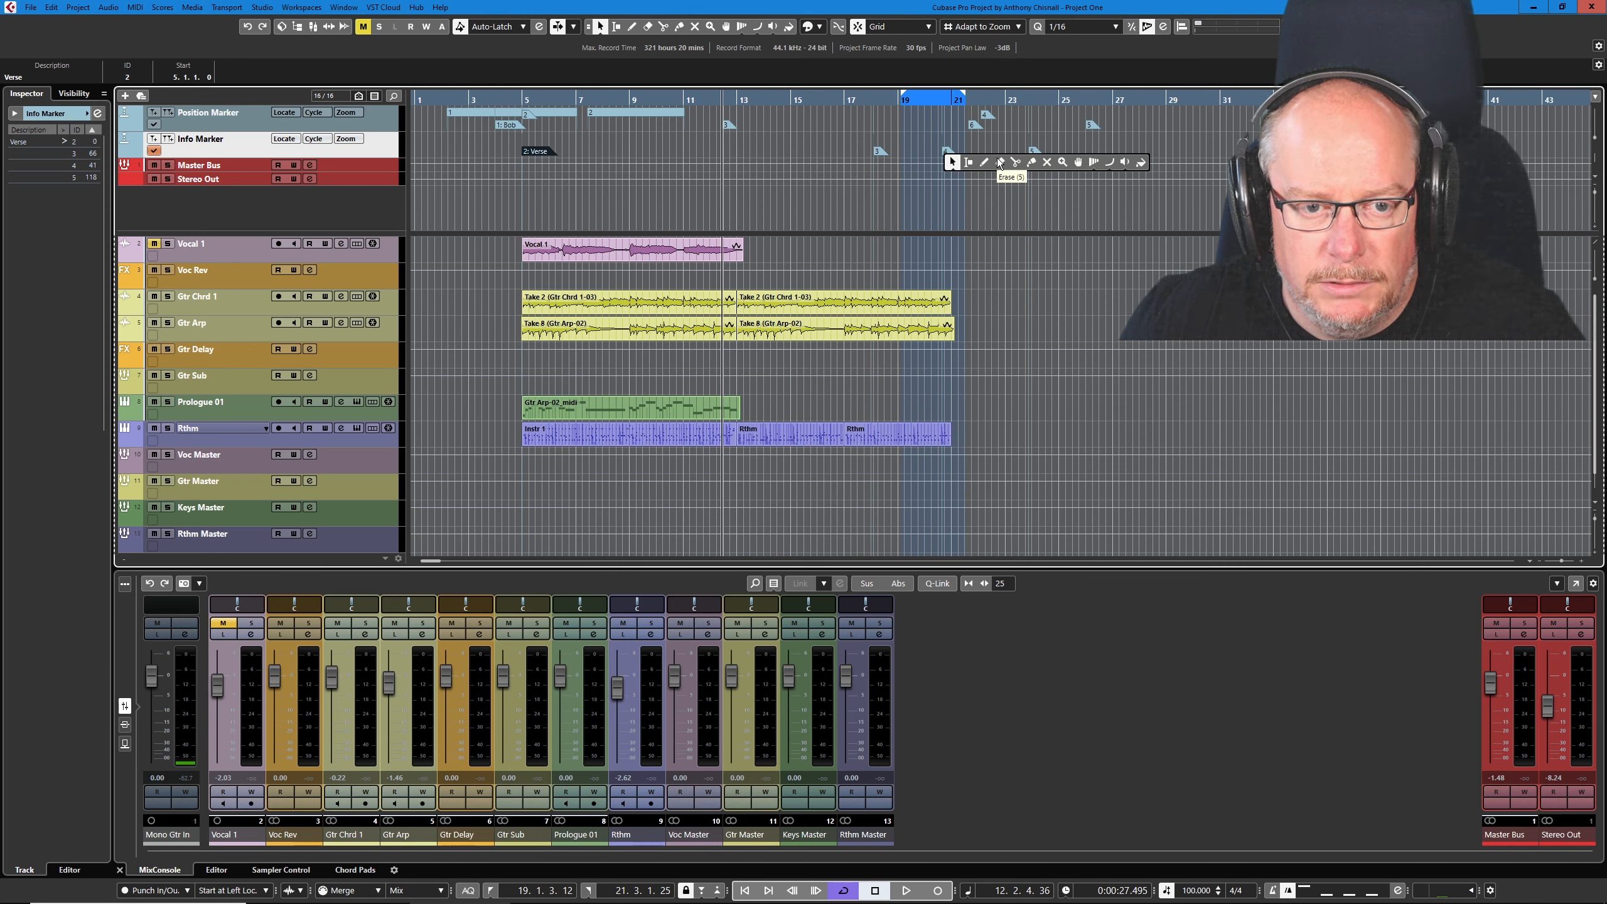
left_click(1000, 164)
left_click(947, 150)
left_click(1033, 148)
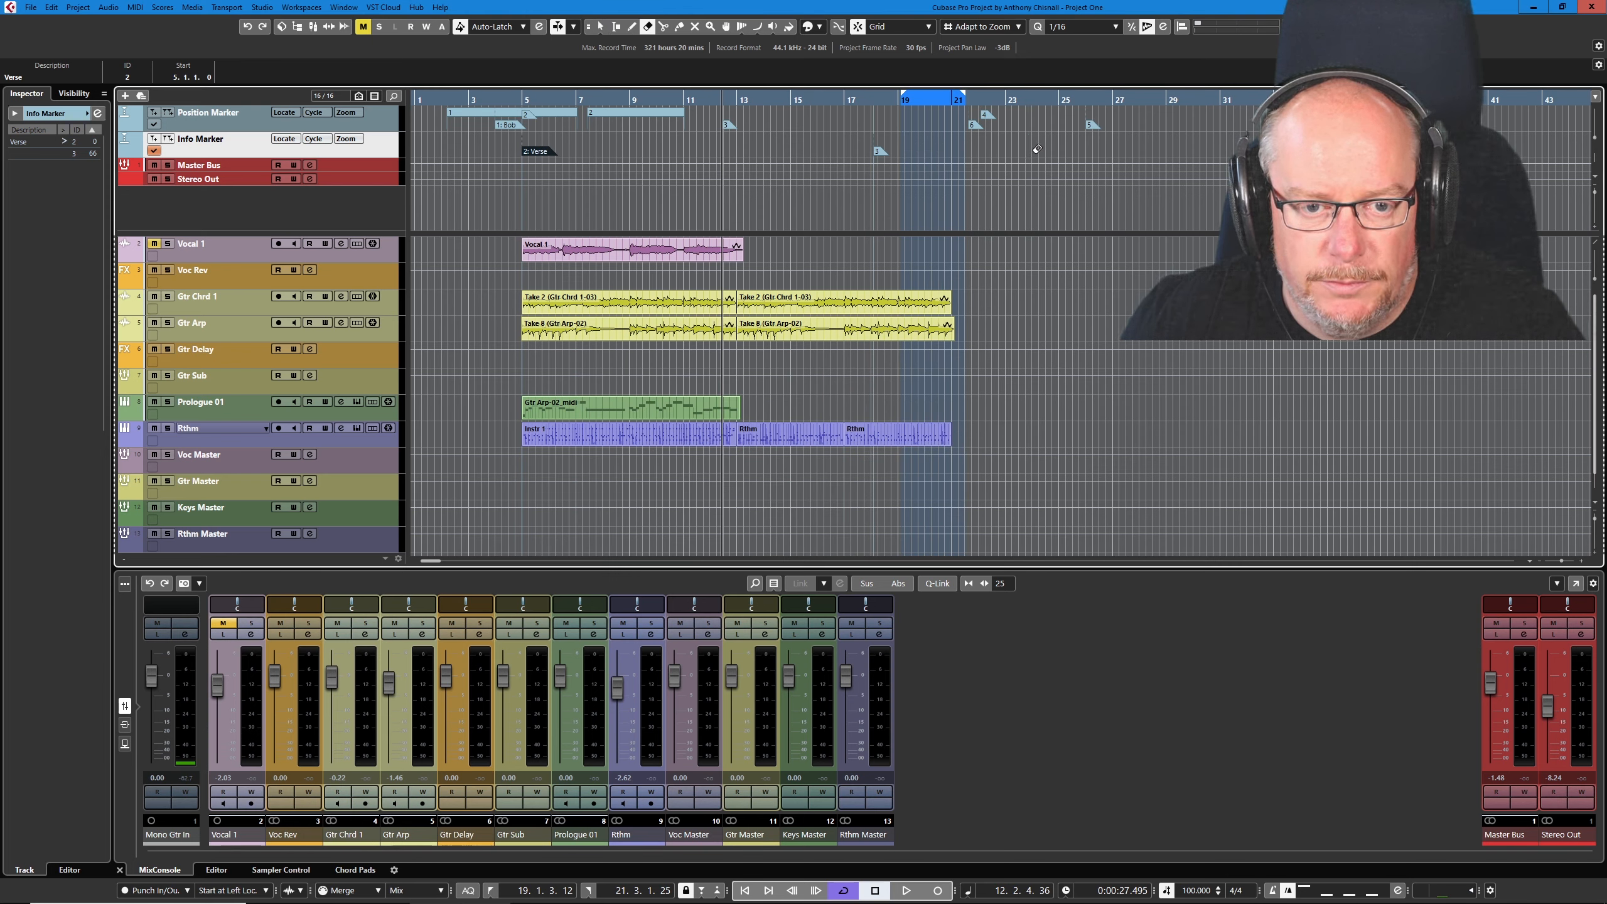
- Move marker 3 on the Info Marker track to 21.1.1.0 and give it the description Chorus
key("1")
left_click_drag(877, 151, 957, 147)
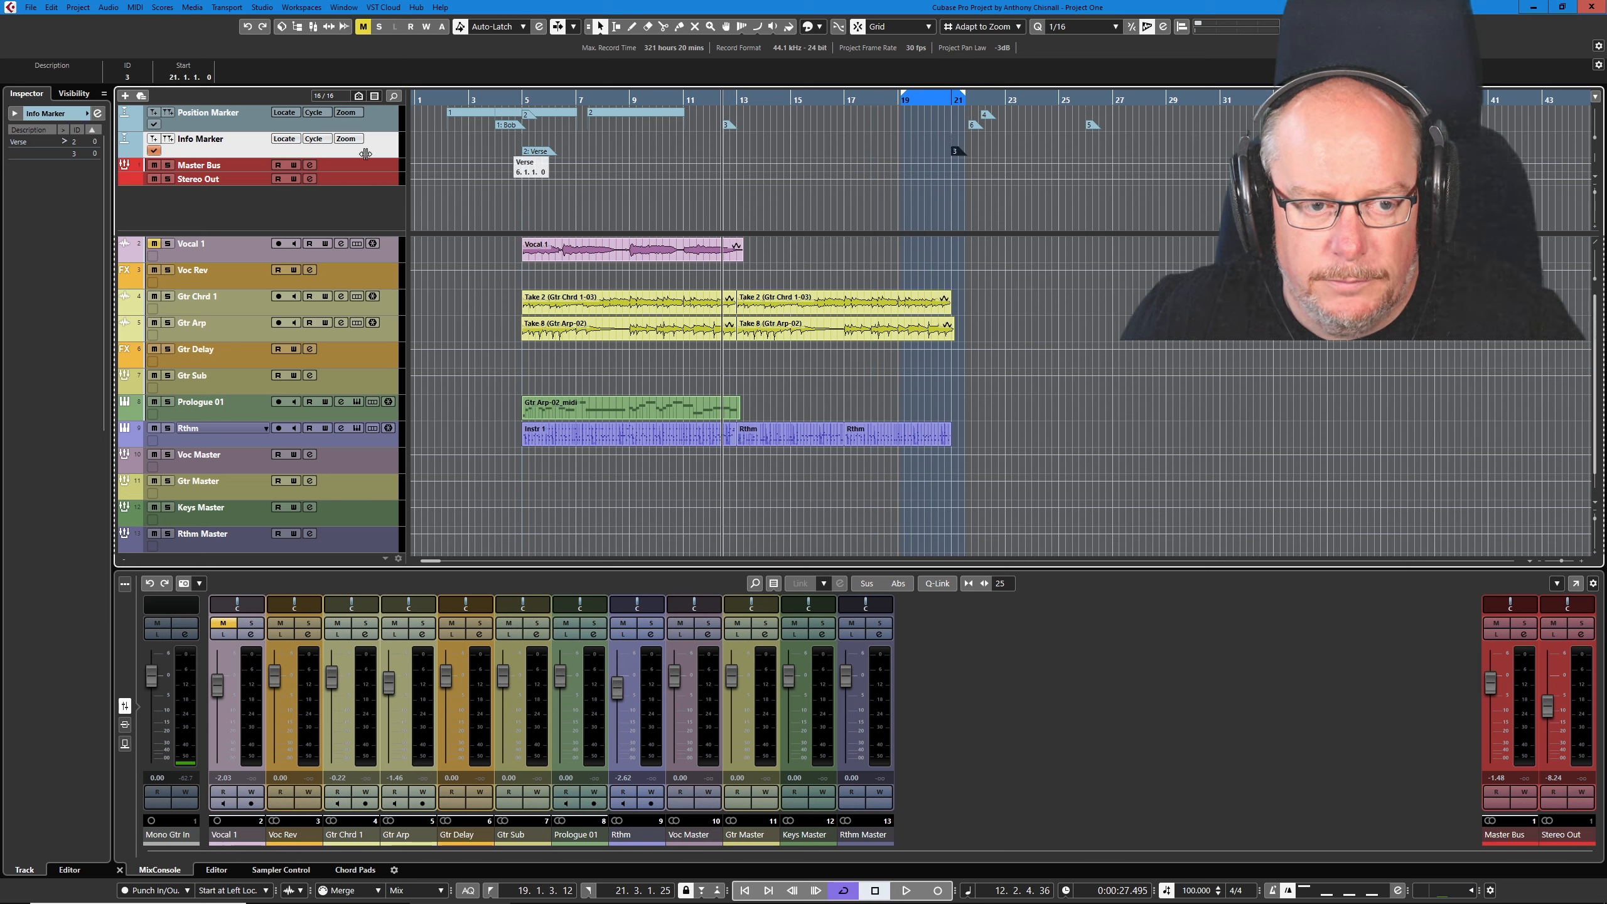
left_click(97, 113)
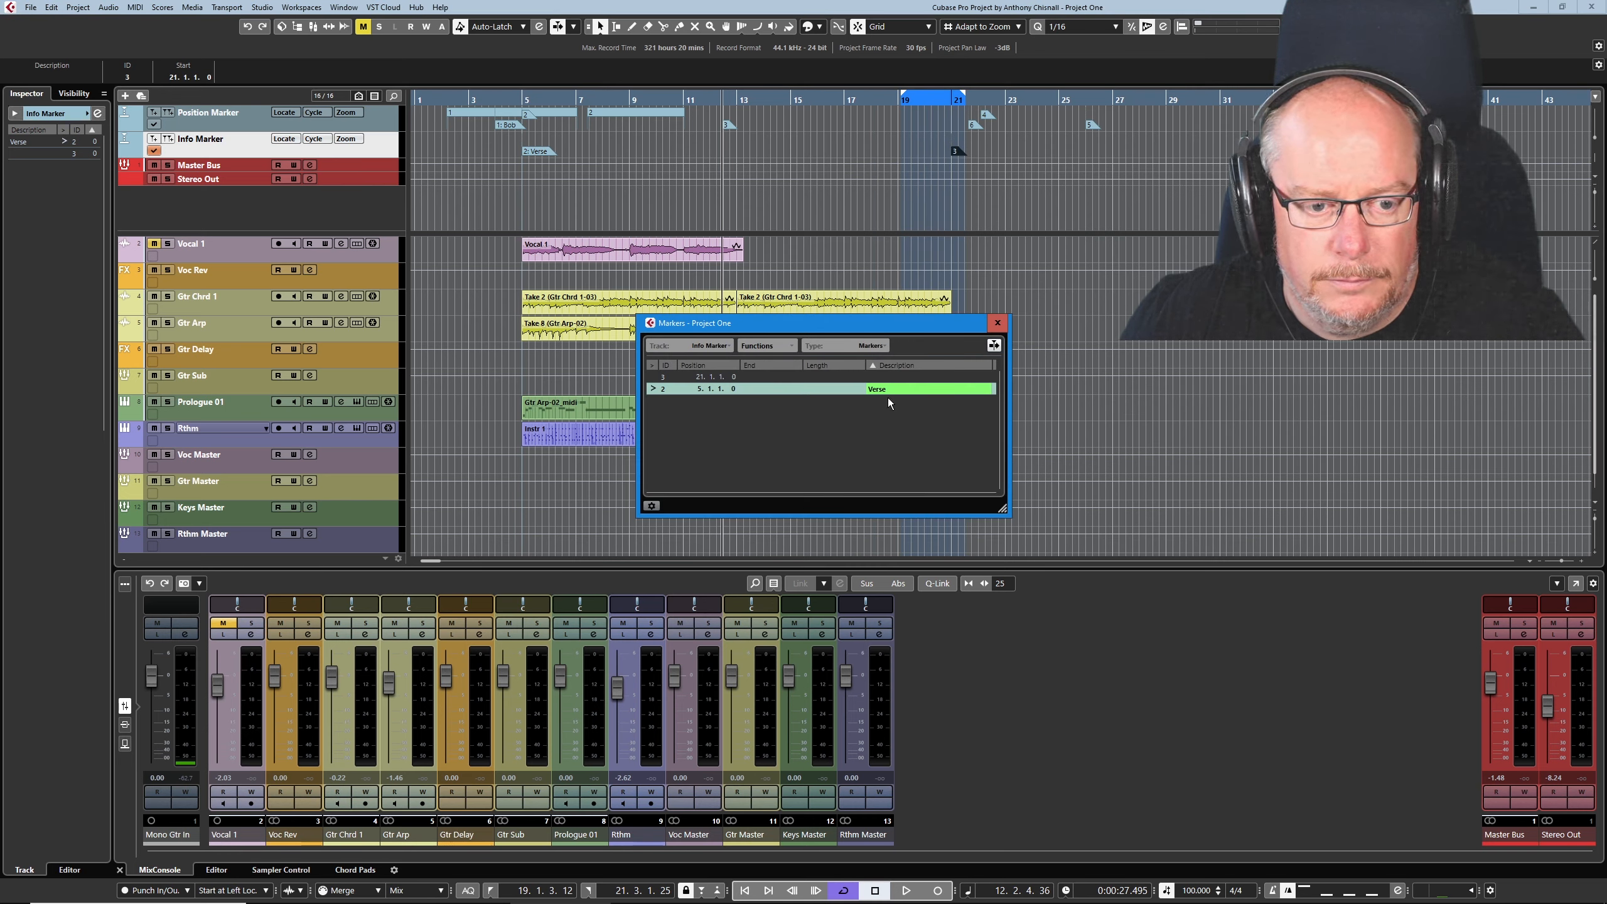
left_click(888, 377)
double_click(888, 377)
type("C")
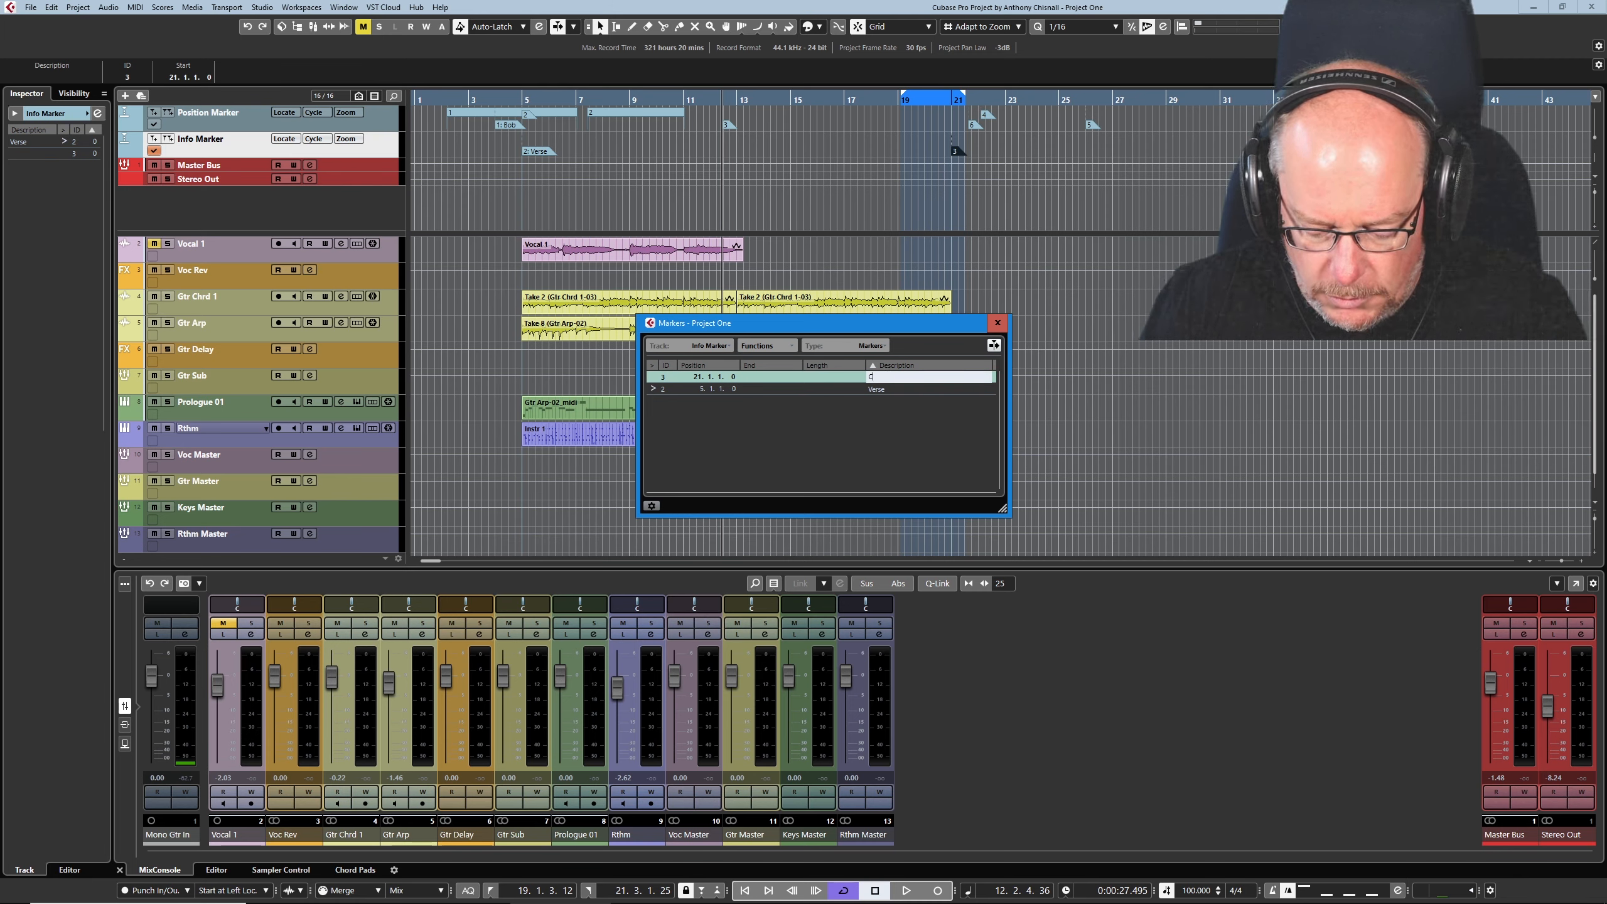
type("horus")
key("Return")
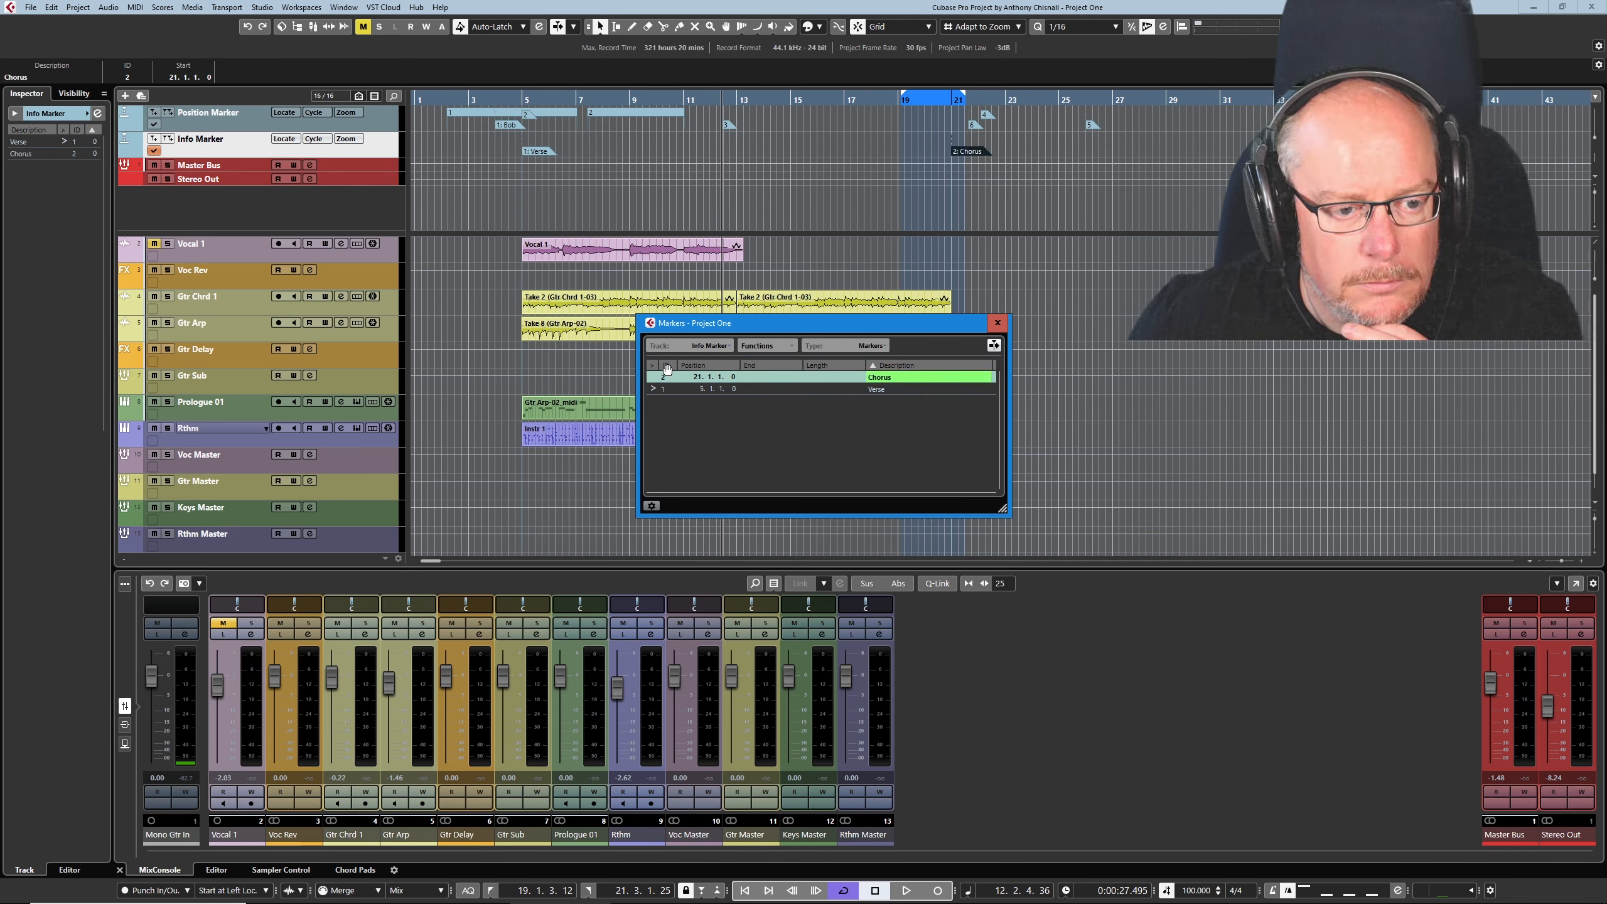
- Sort the Info Marker list by ID and renumber Verse as 1 and Chorus as 2
left_click(667, 366)
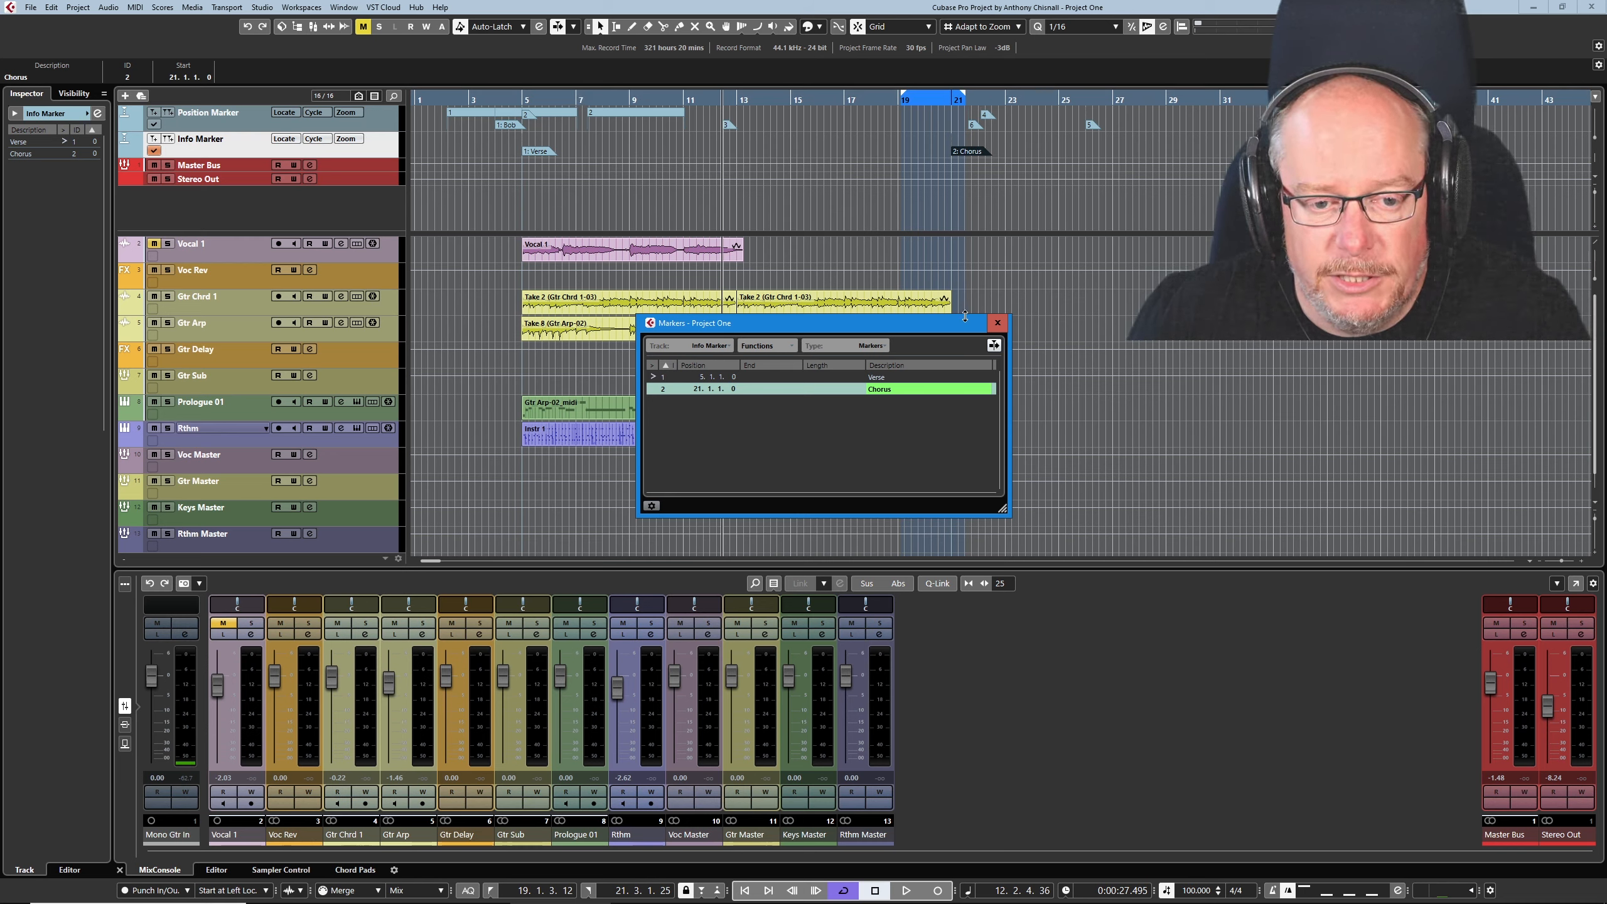
left_click(997, 324)
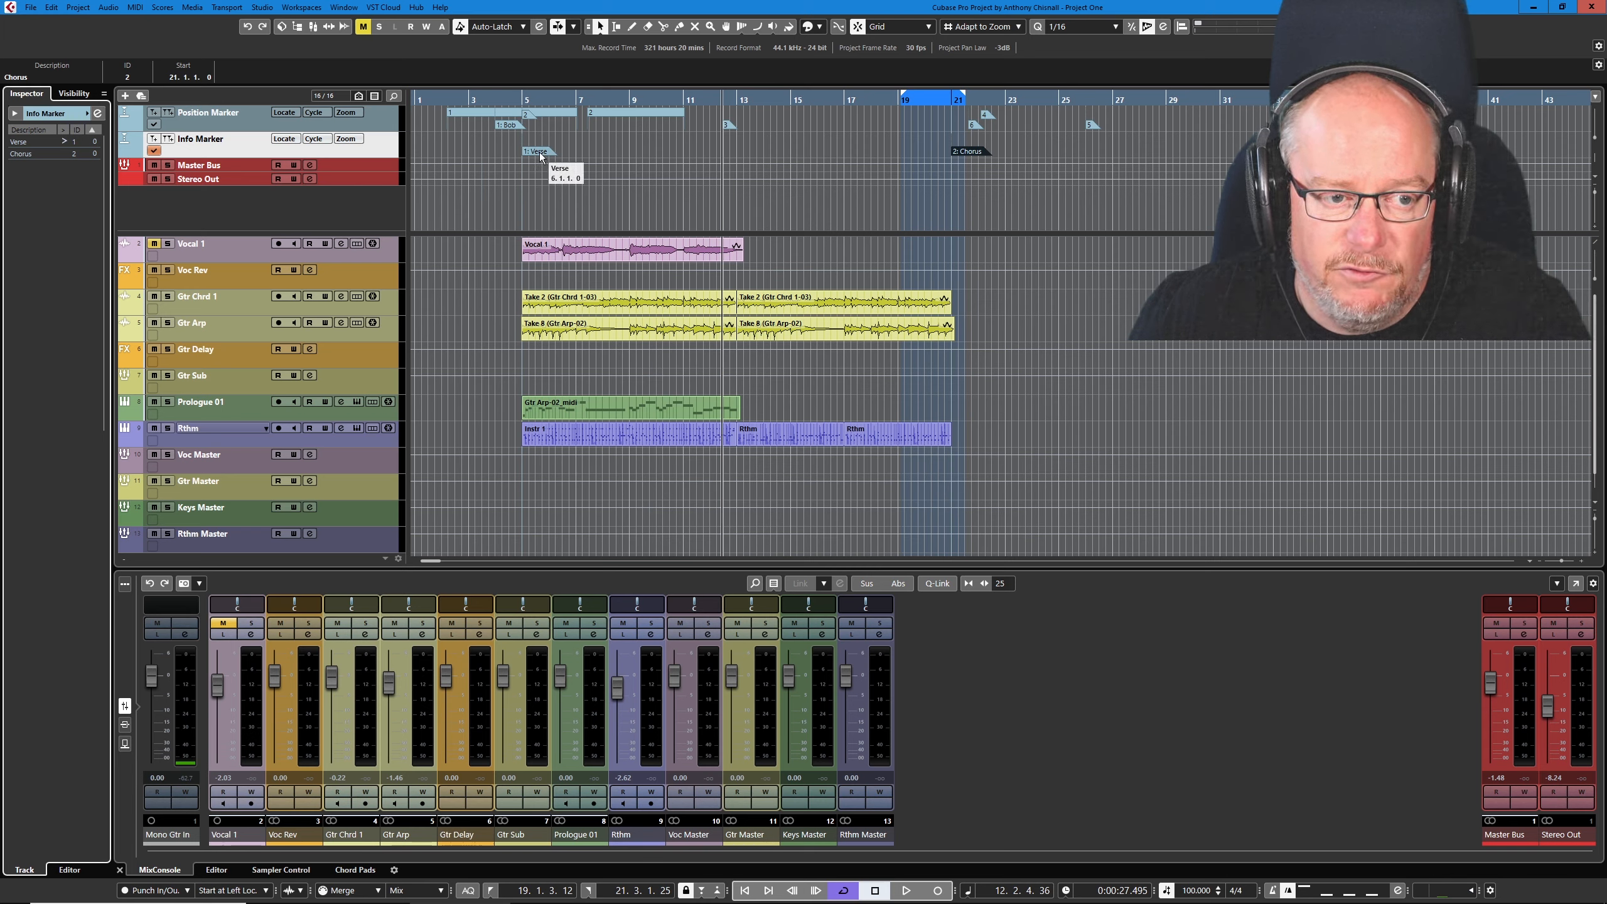
- Draw a marker at 1.1.1.0 on the Info Marker track and give it the description C Major
right_click(464, 150)
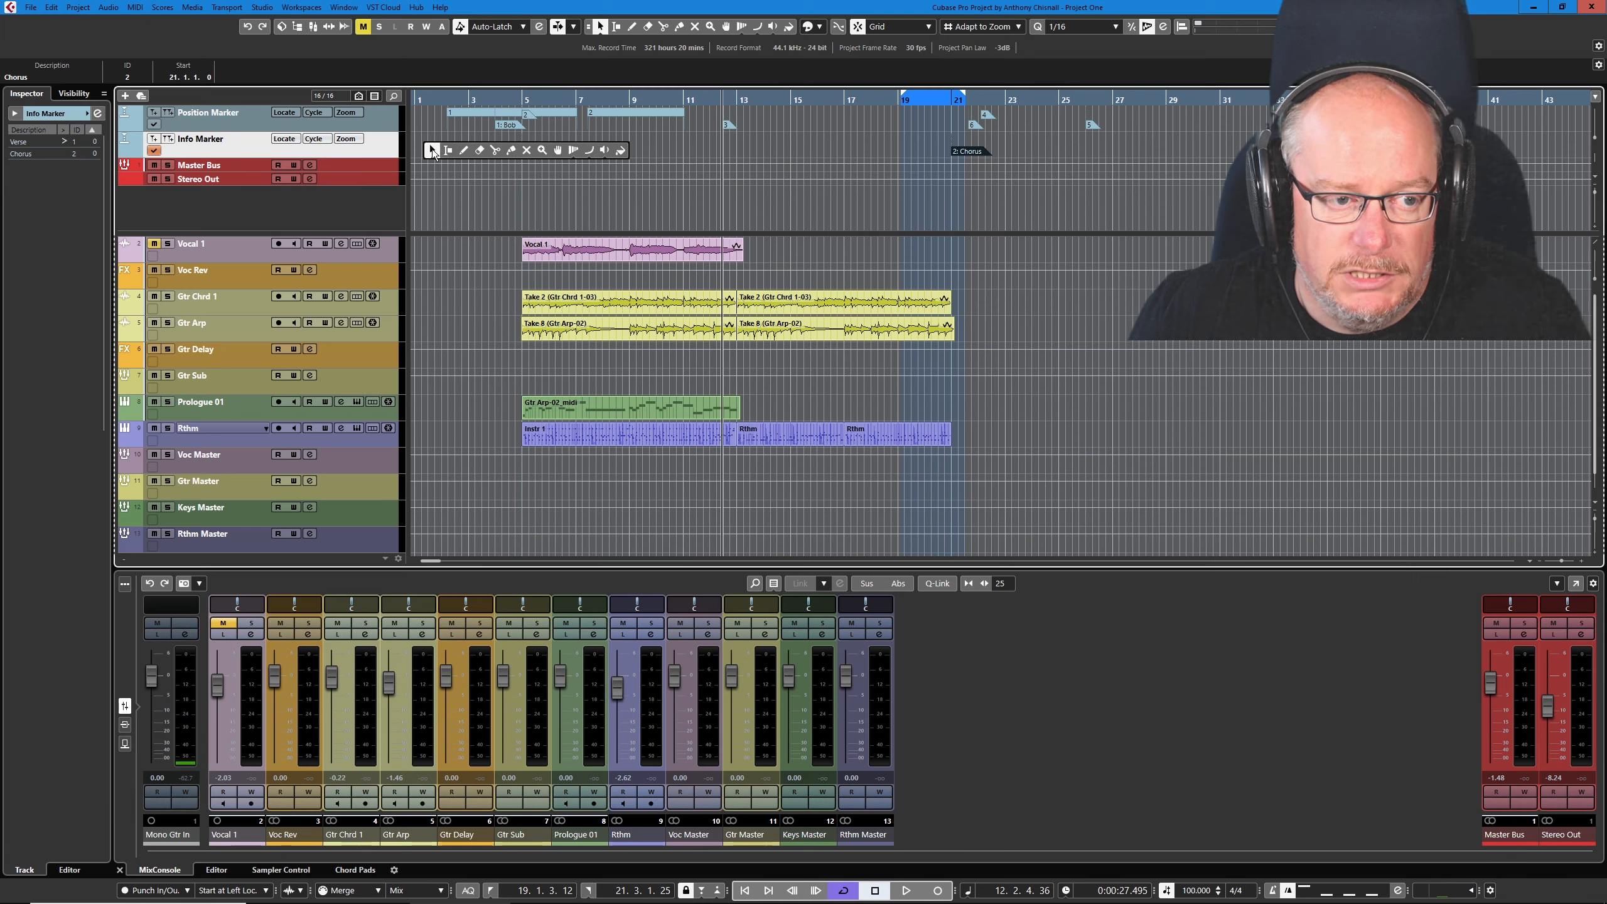
left_click(464, 150)
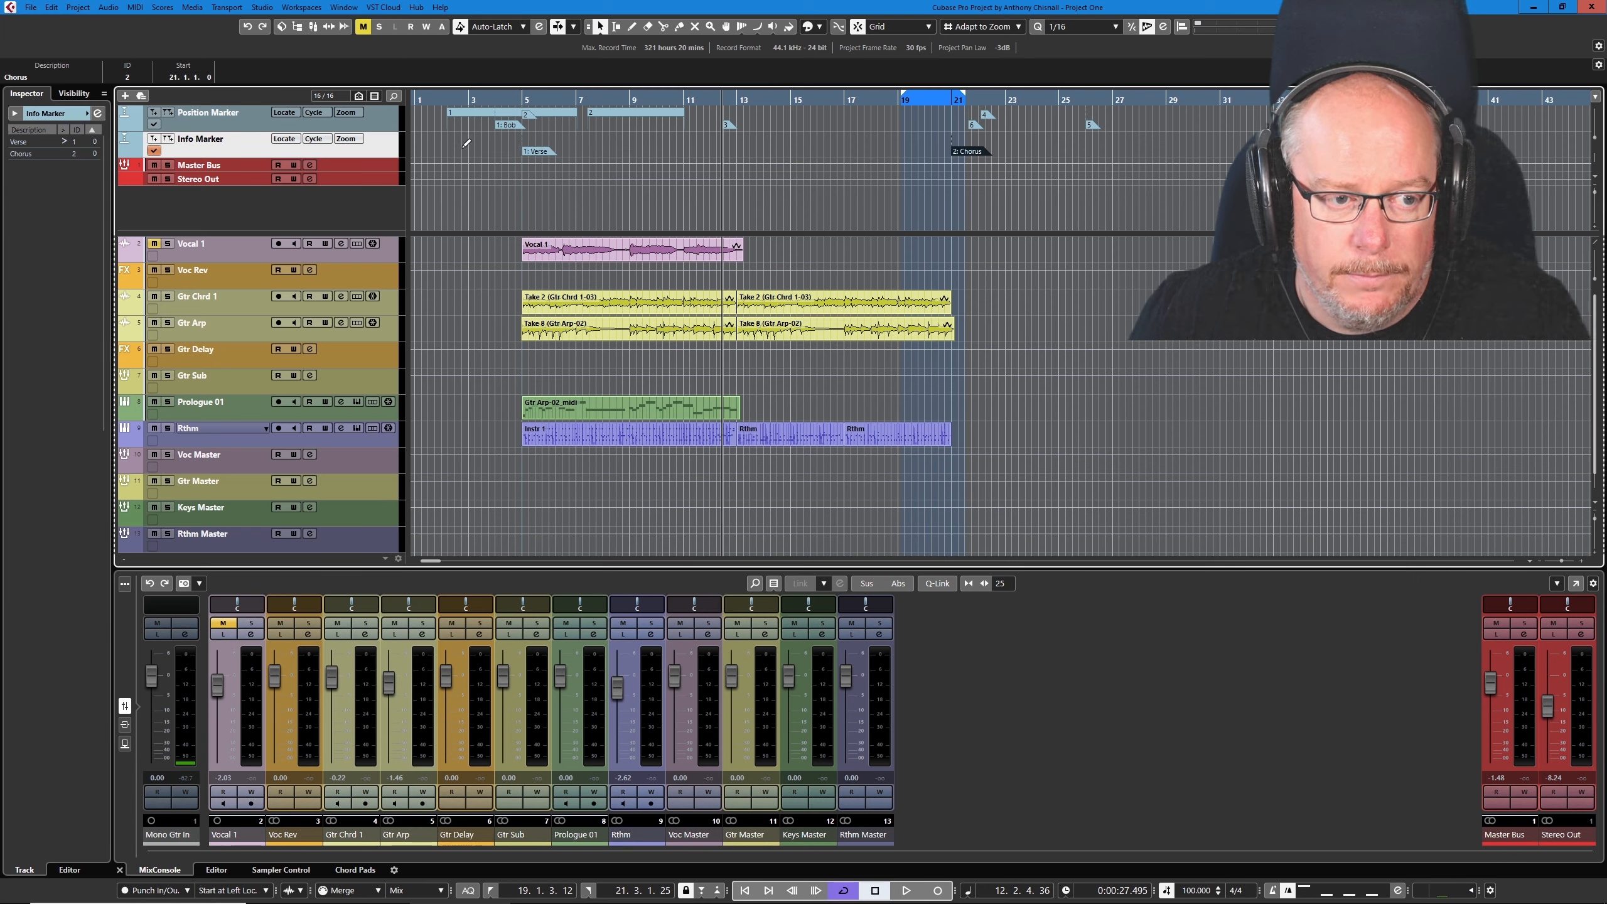
left_click(417, 148)
double_click(421, 151)
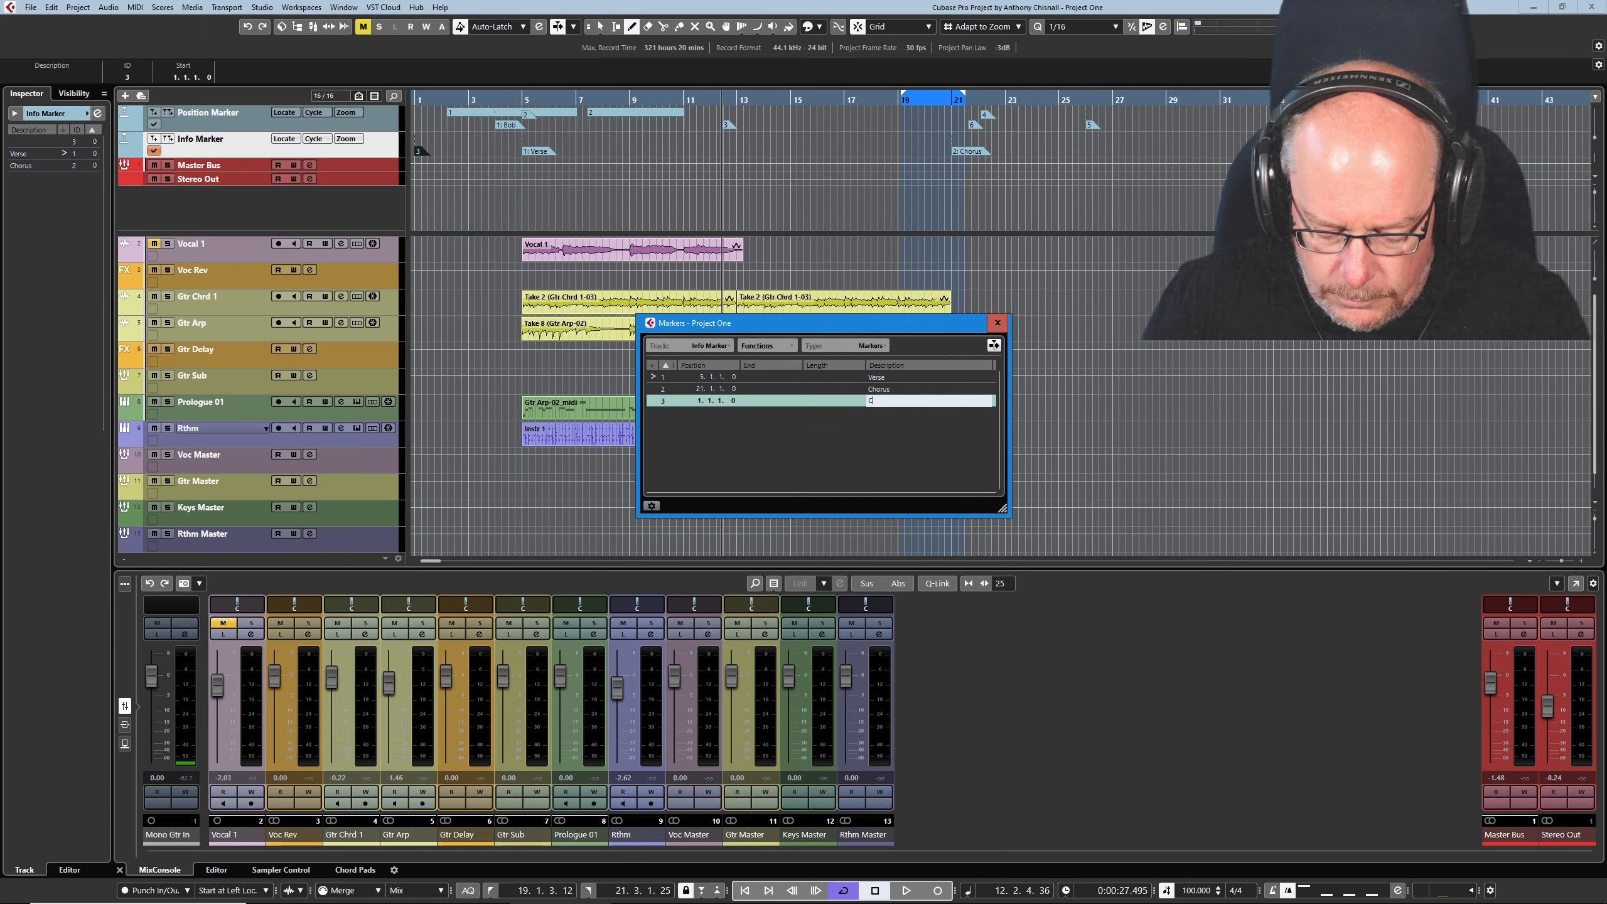
type("C")
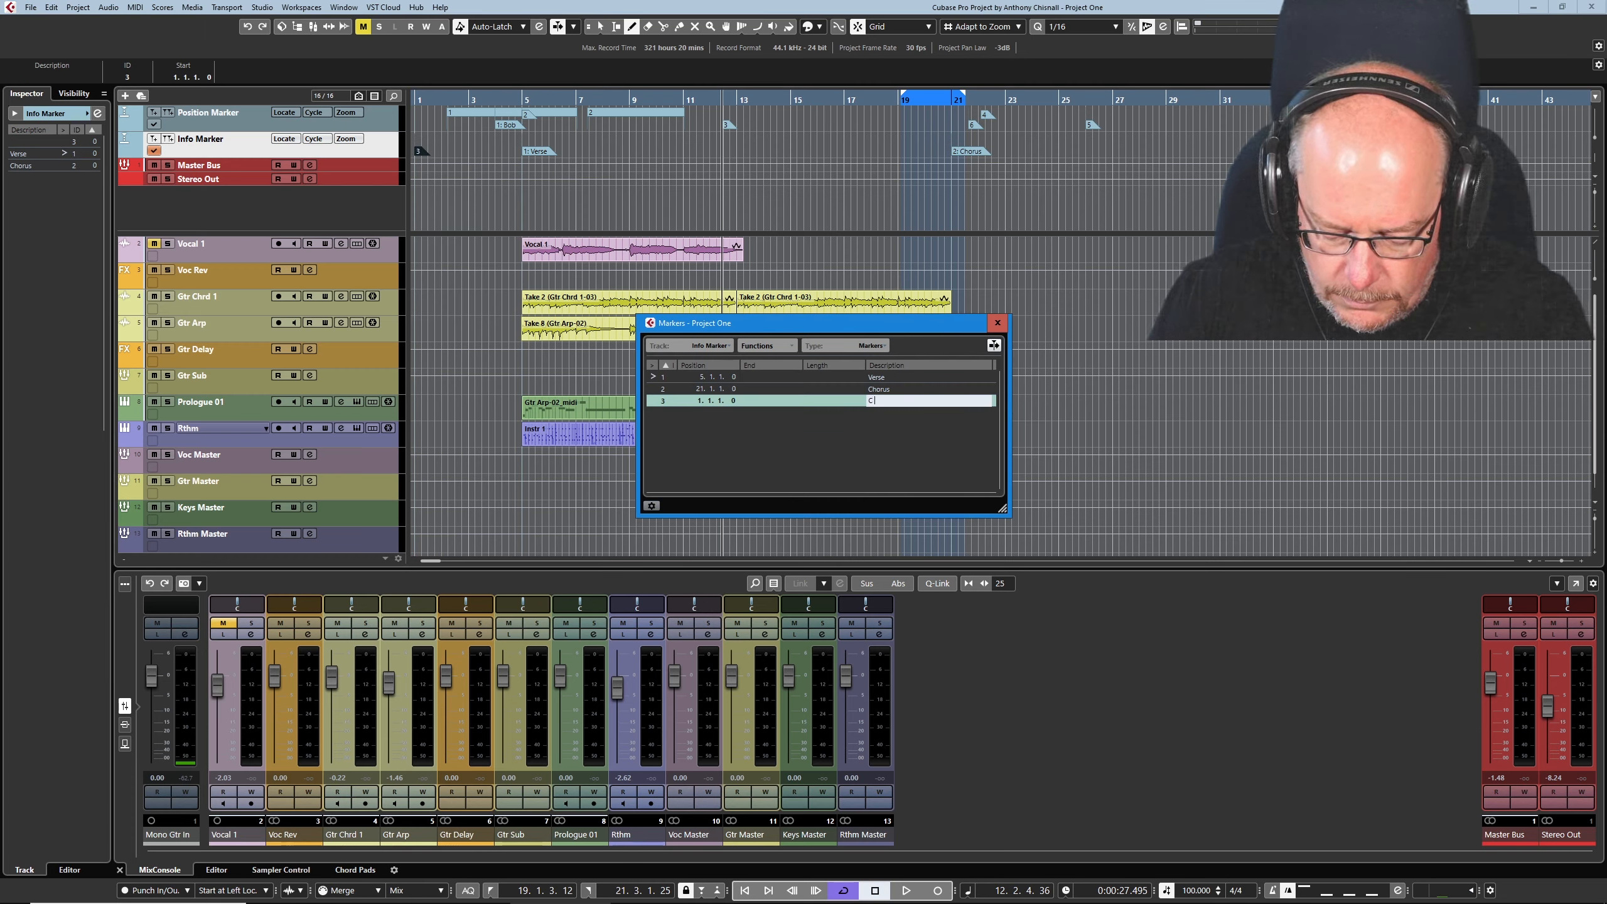
type(" Major")
key("Return")
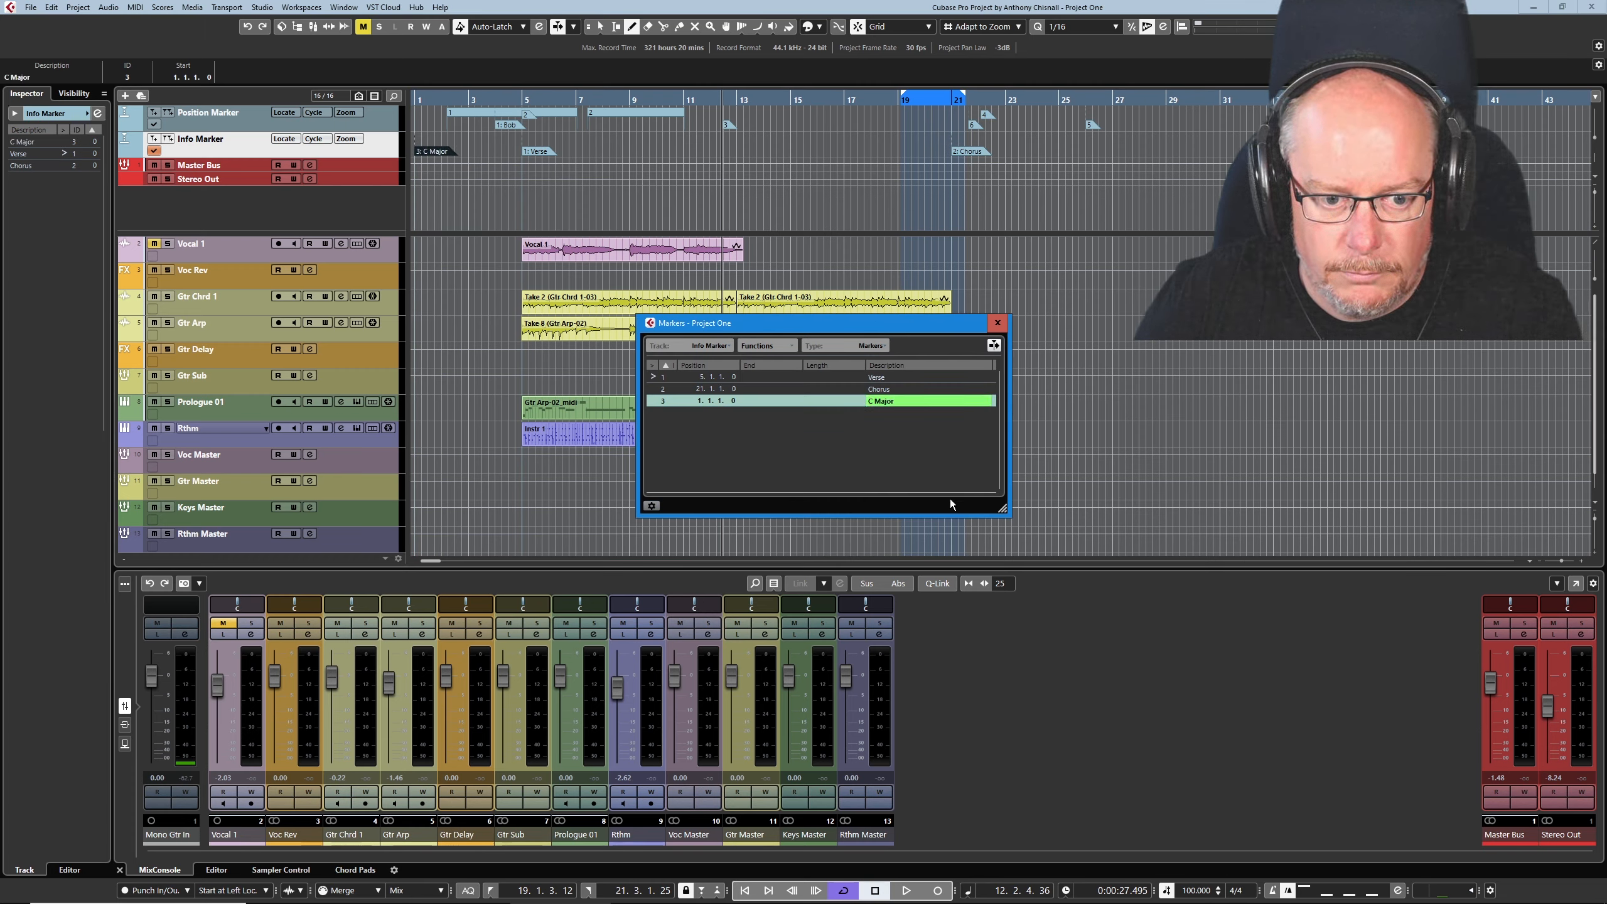
- Extend the C Major marker's description to "C Major (C,D,E,F,G,A,B)" and make Position Marker the active marker track
double_click(907, 402)
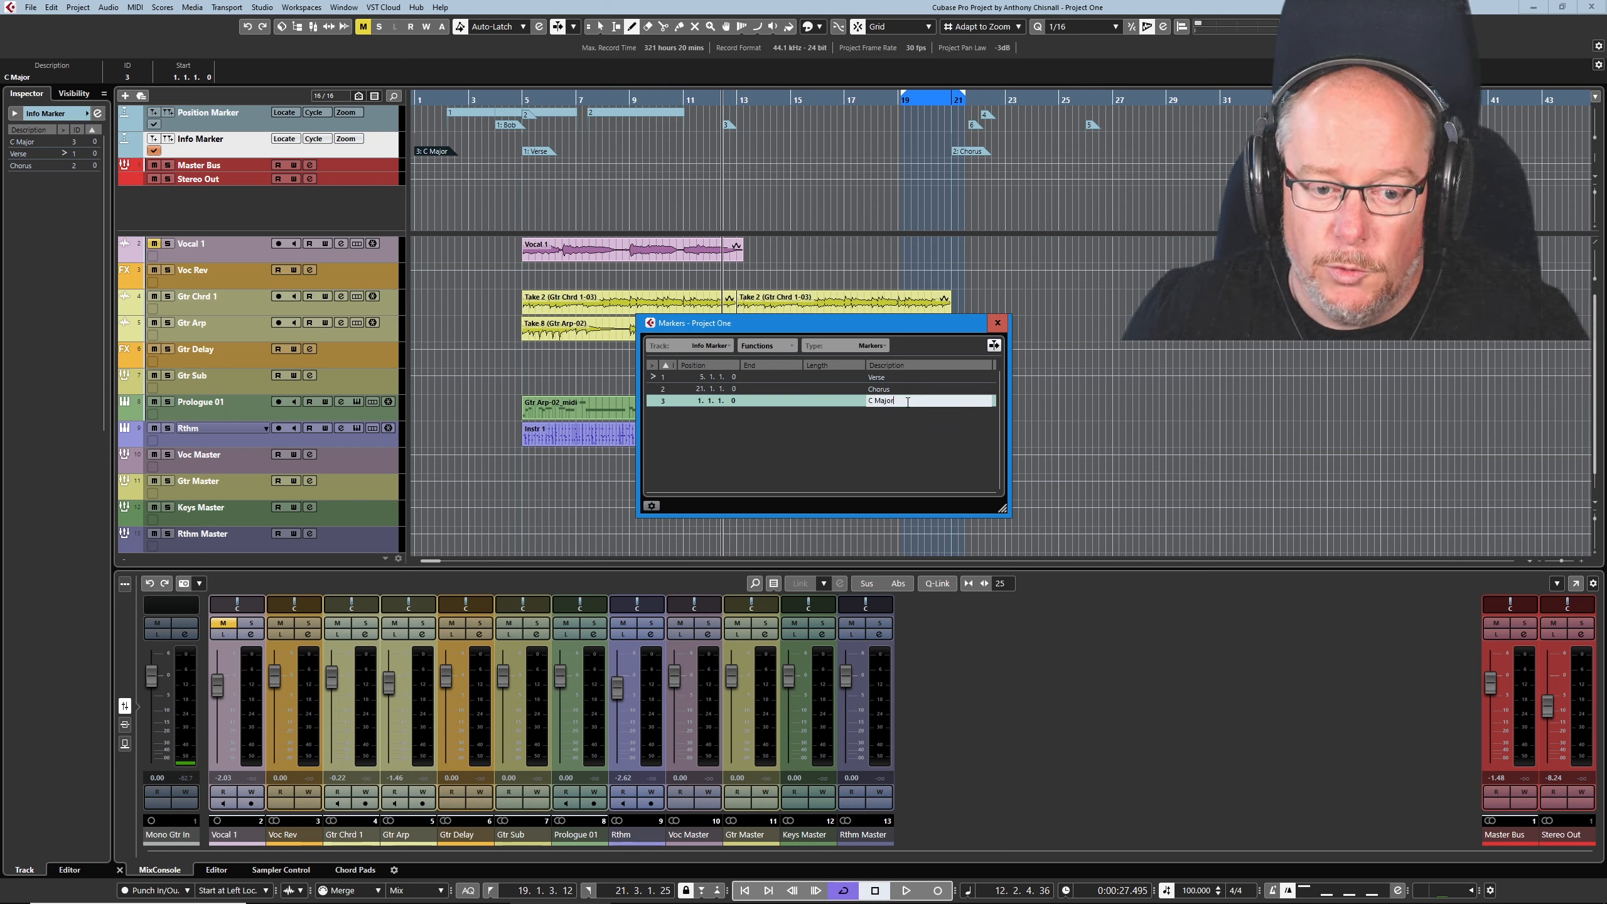
type("(C")
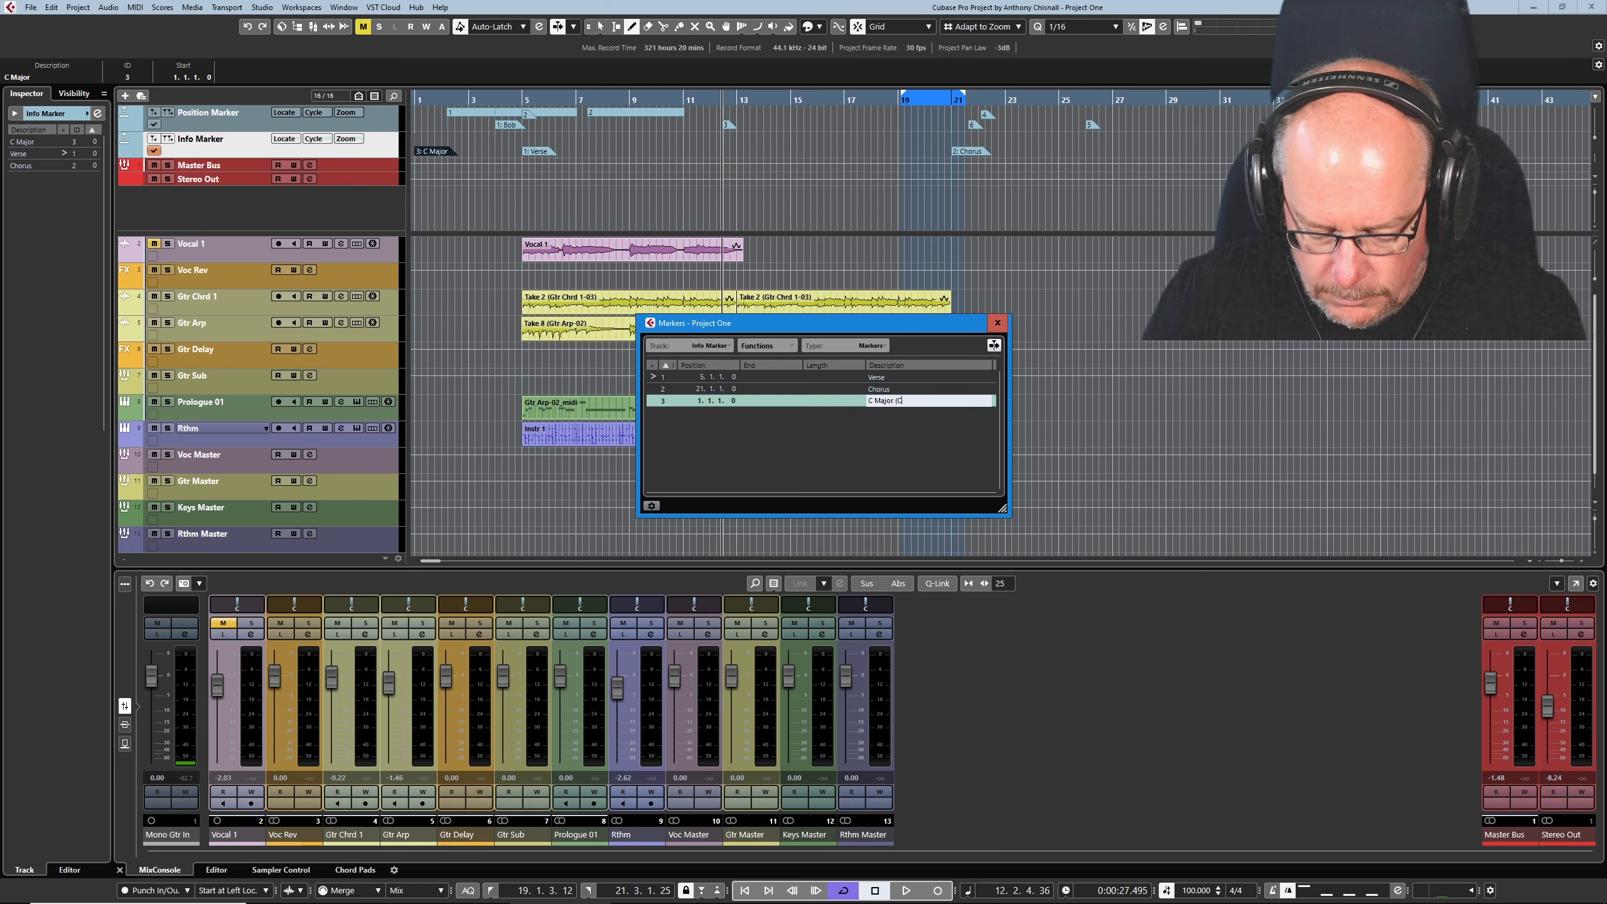
type(",D,E,F,G,A,B)")
key("Return")
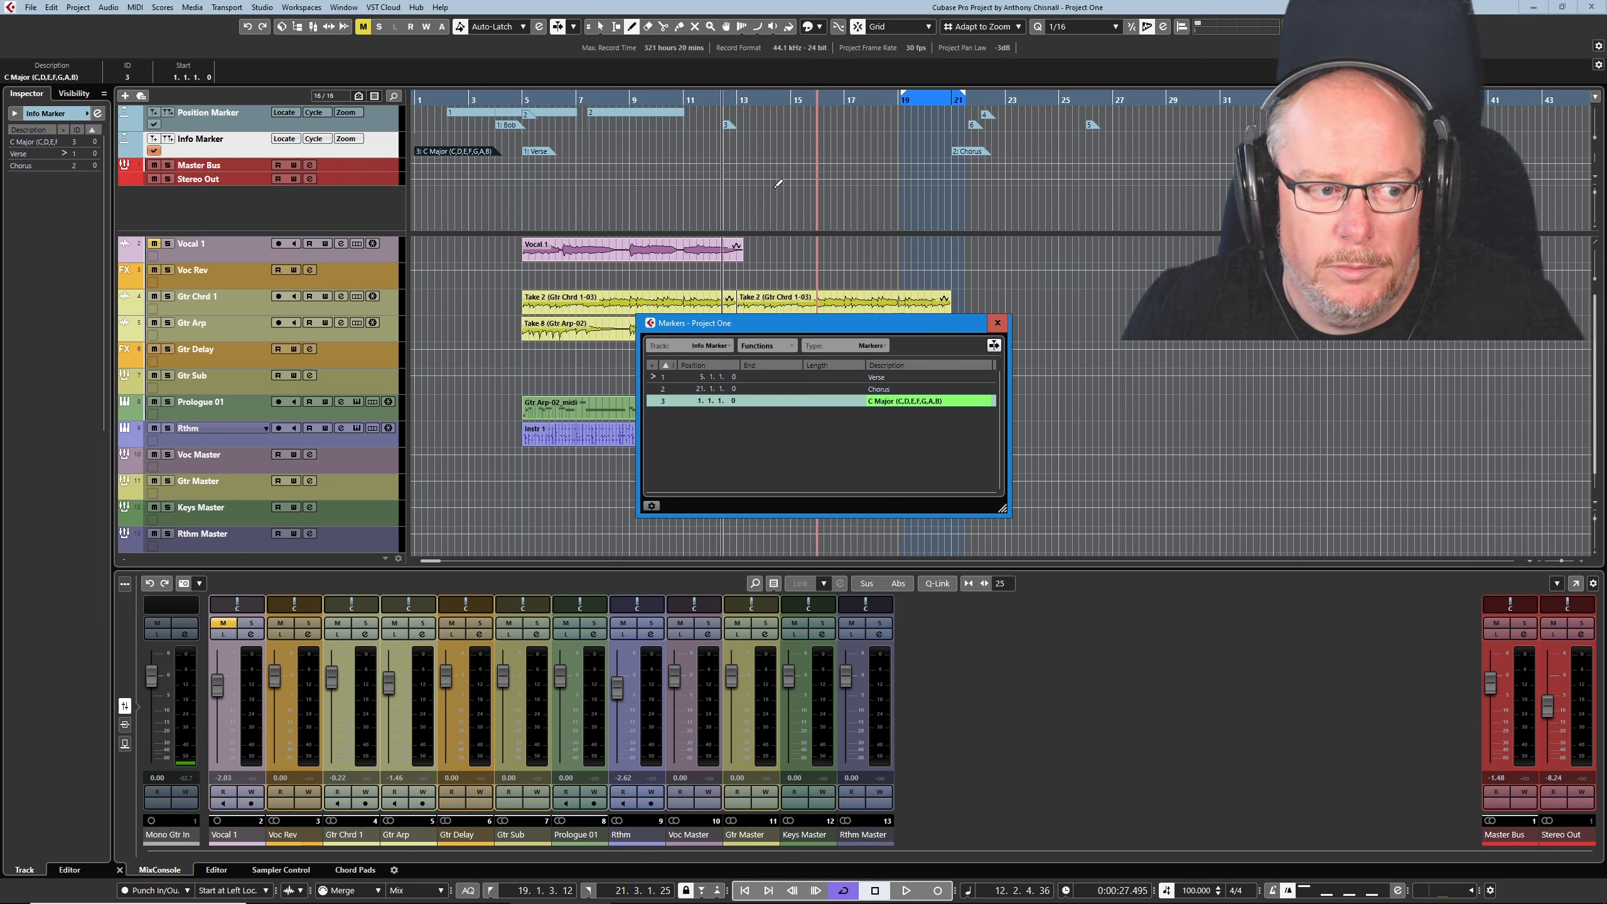
left_click(153, 125)
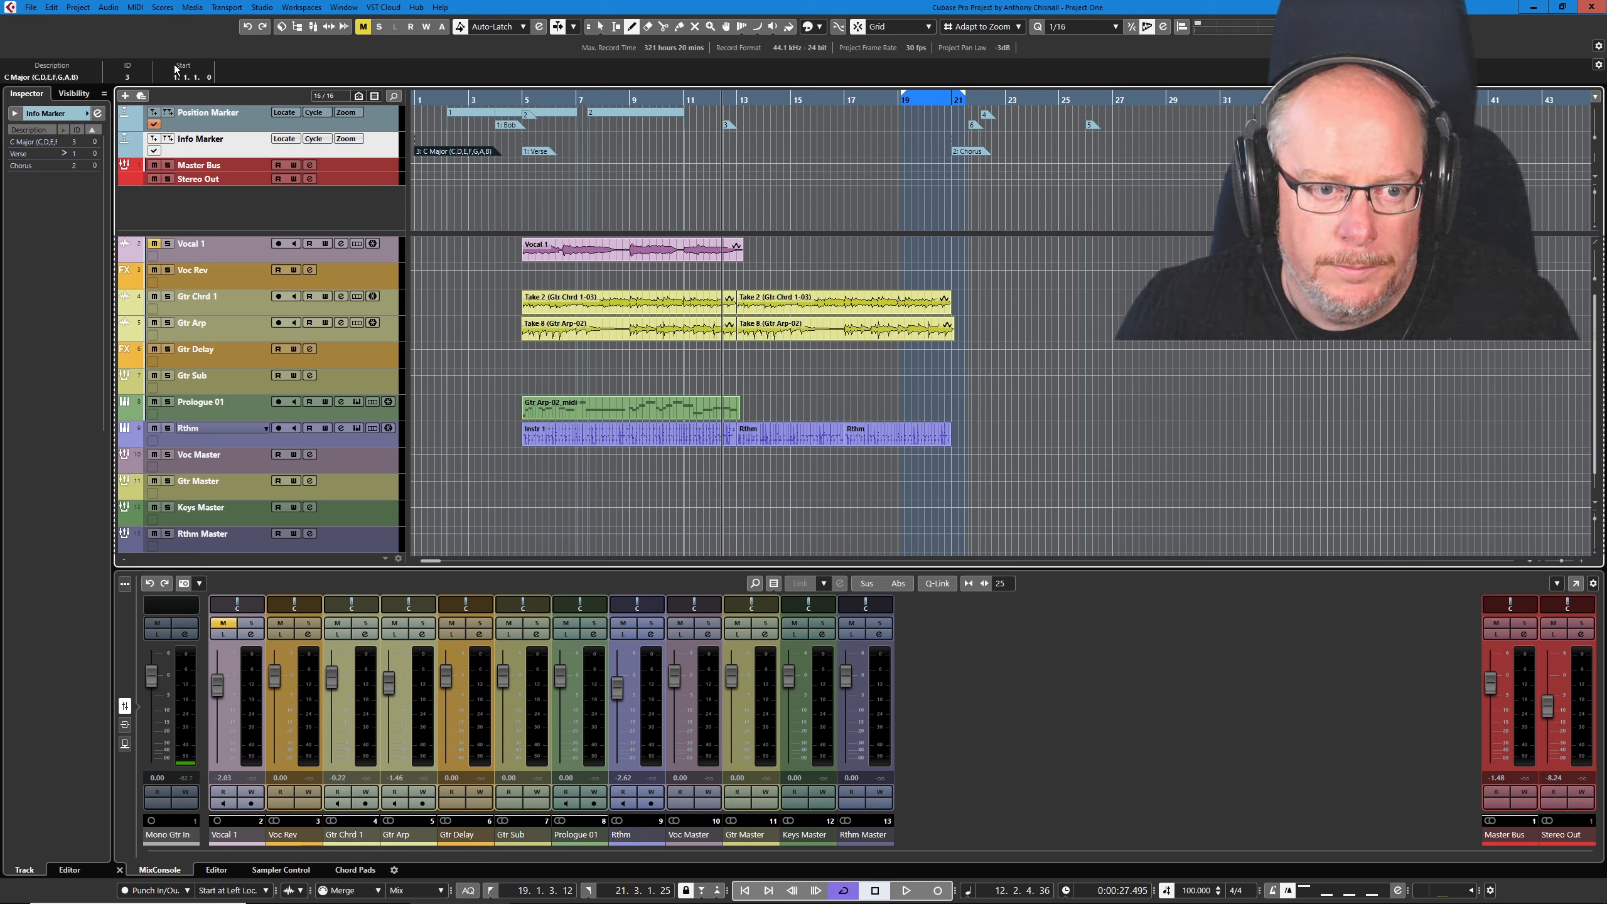
- Select the Position Marker track and view the Track Controls Settings without applying any change
left_click(147, 122)
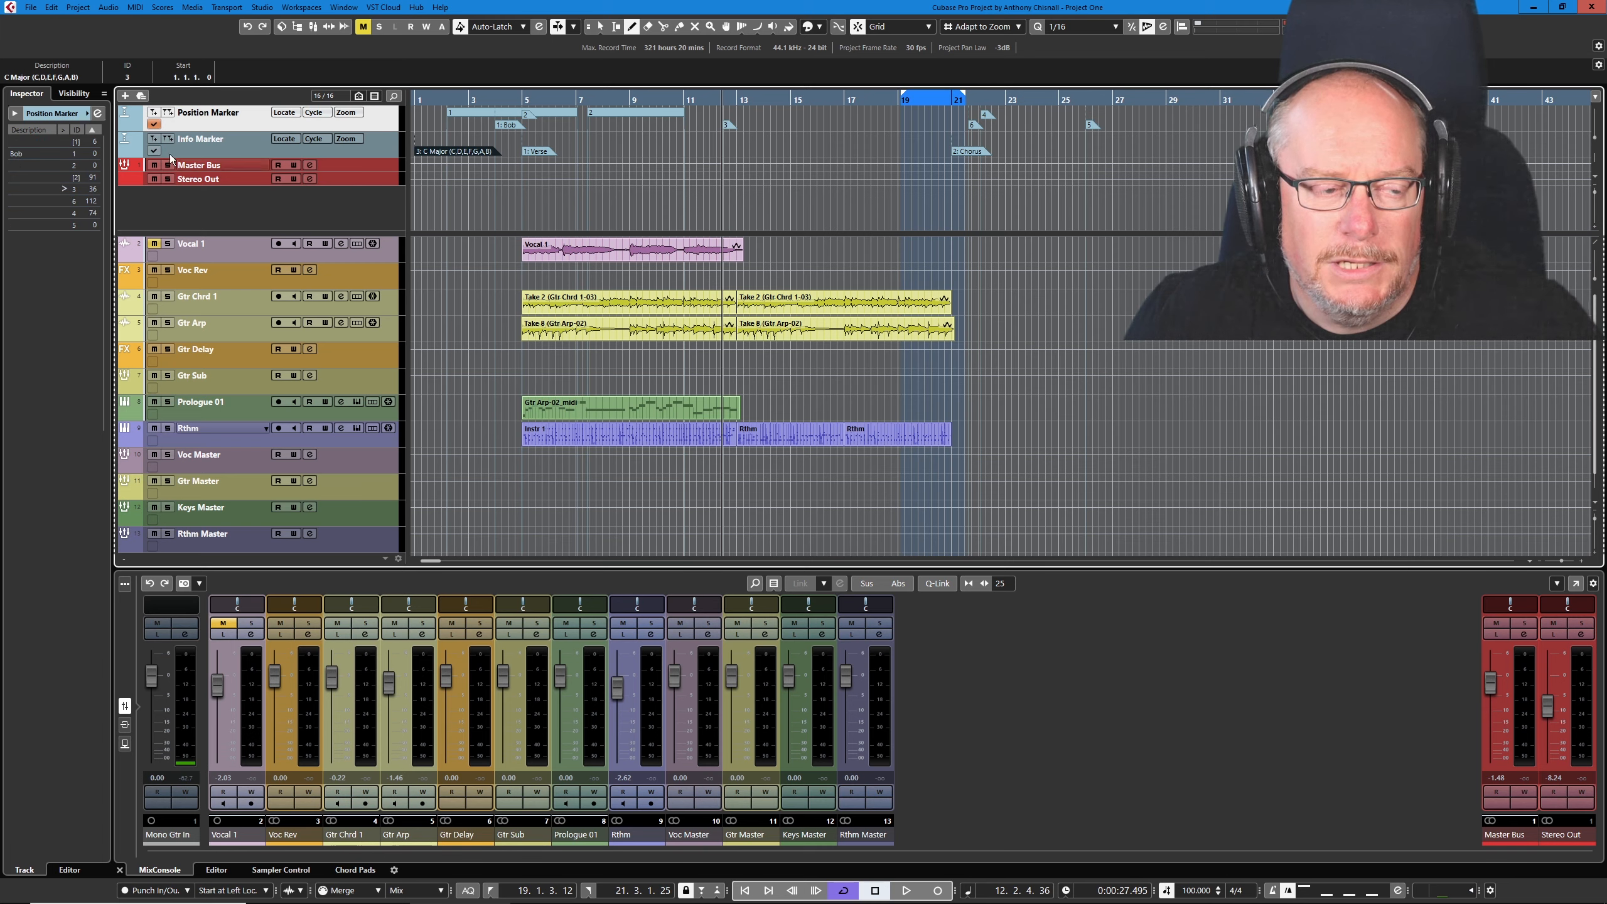
left_click(154, 125)
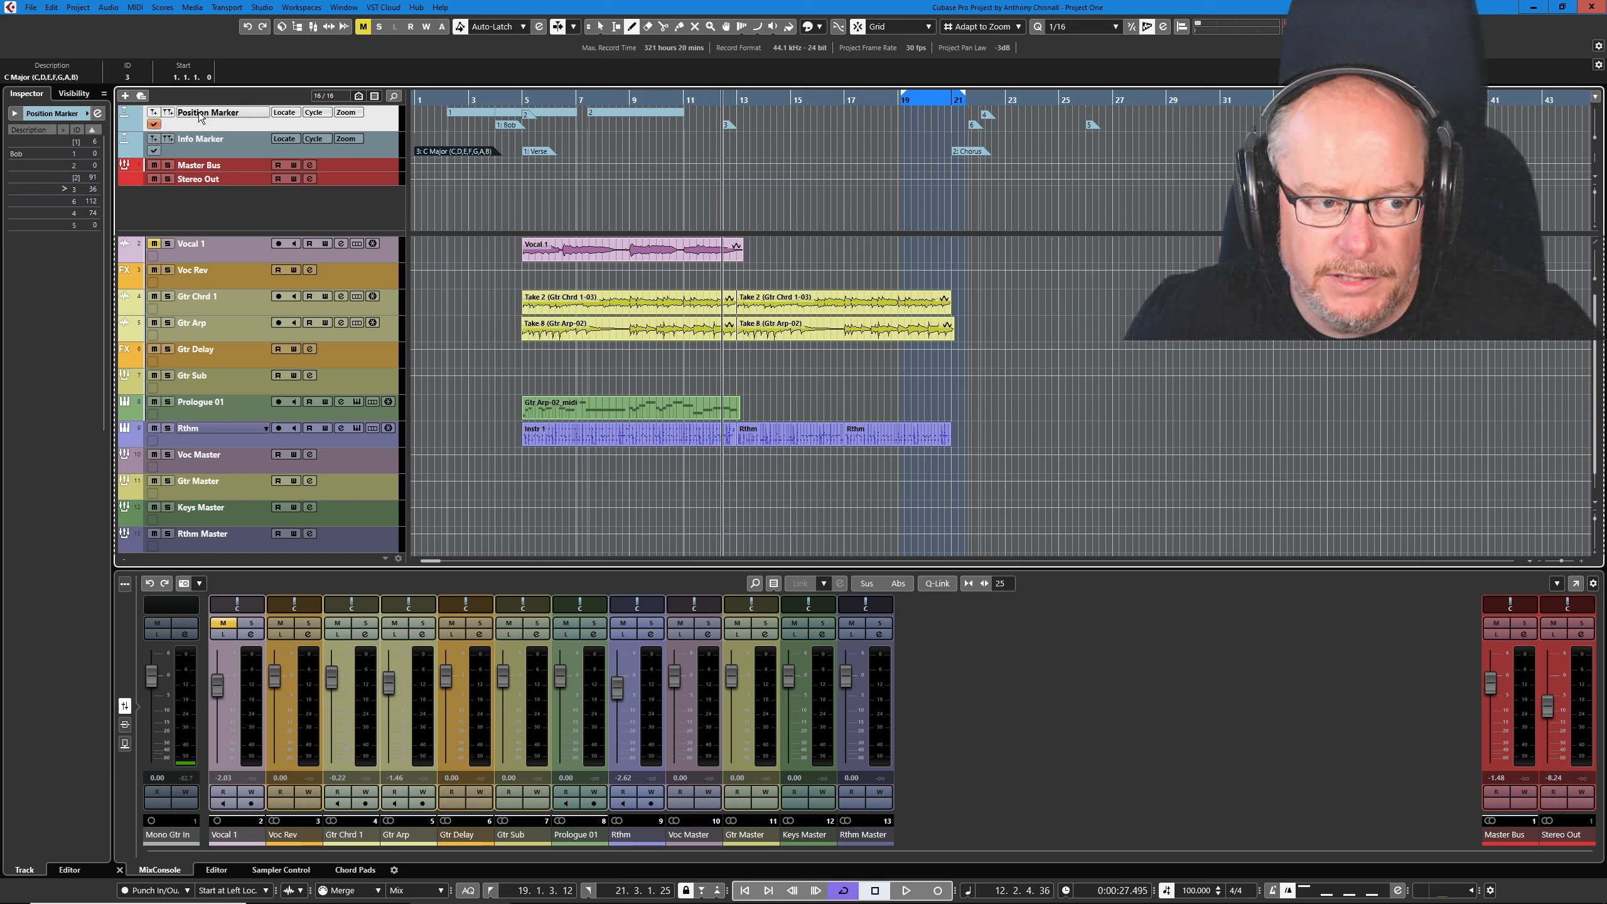
right_click(222, 125)
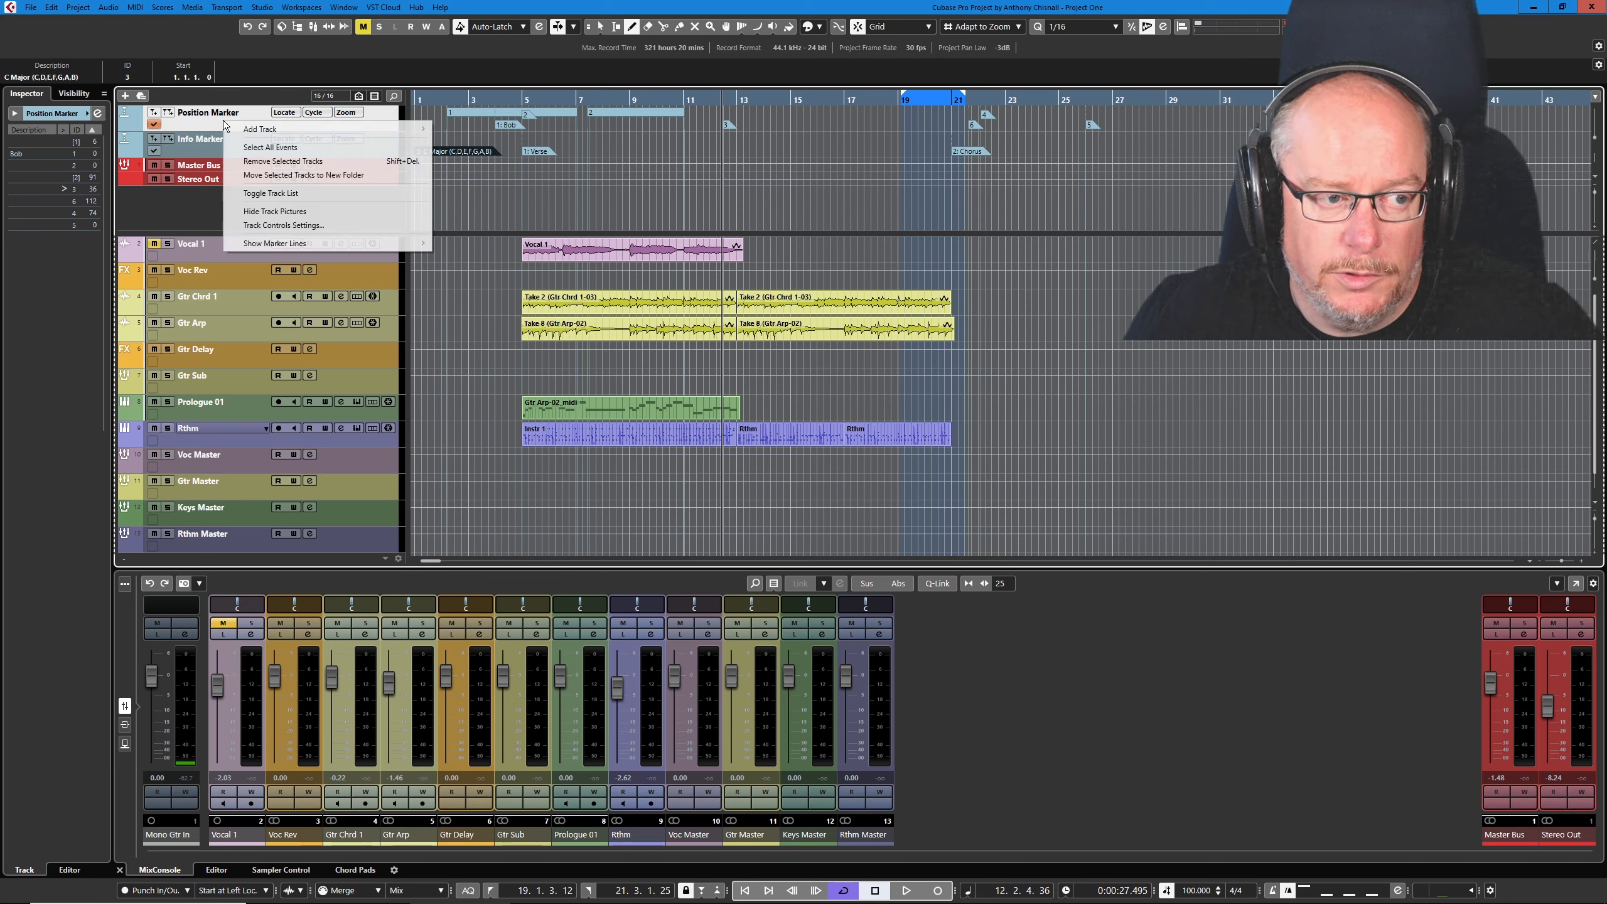
left_click(277, 225)
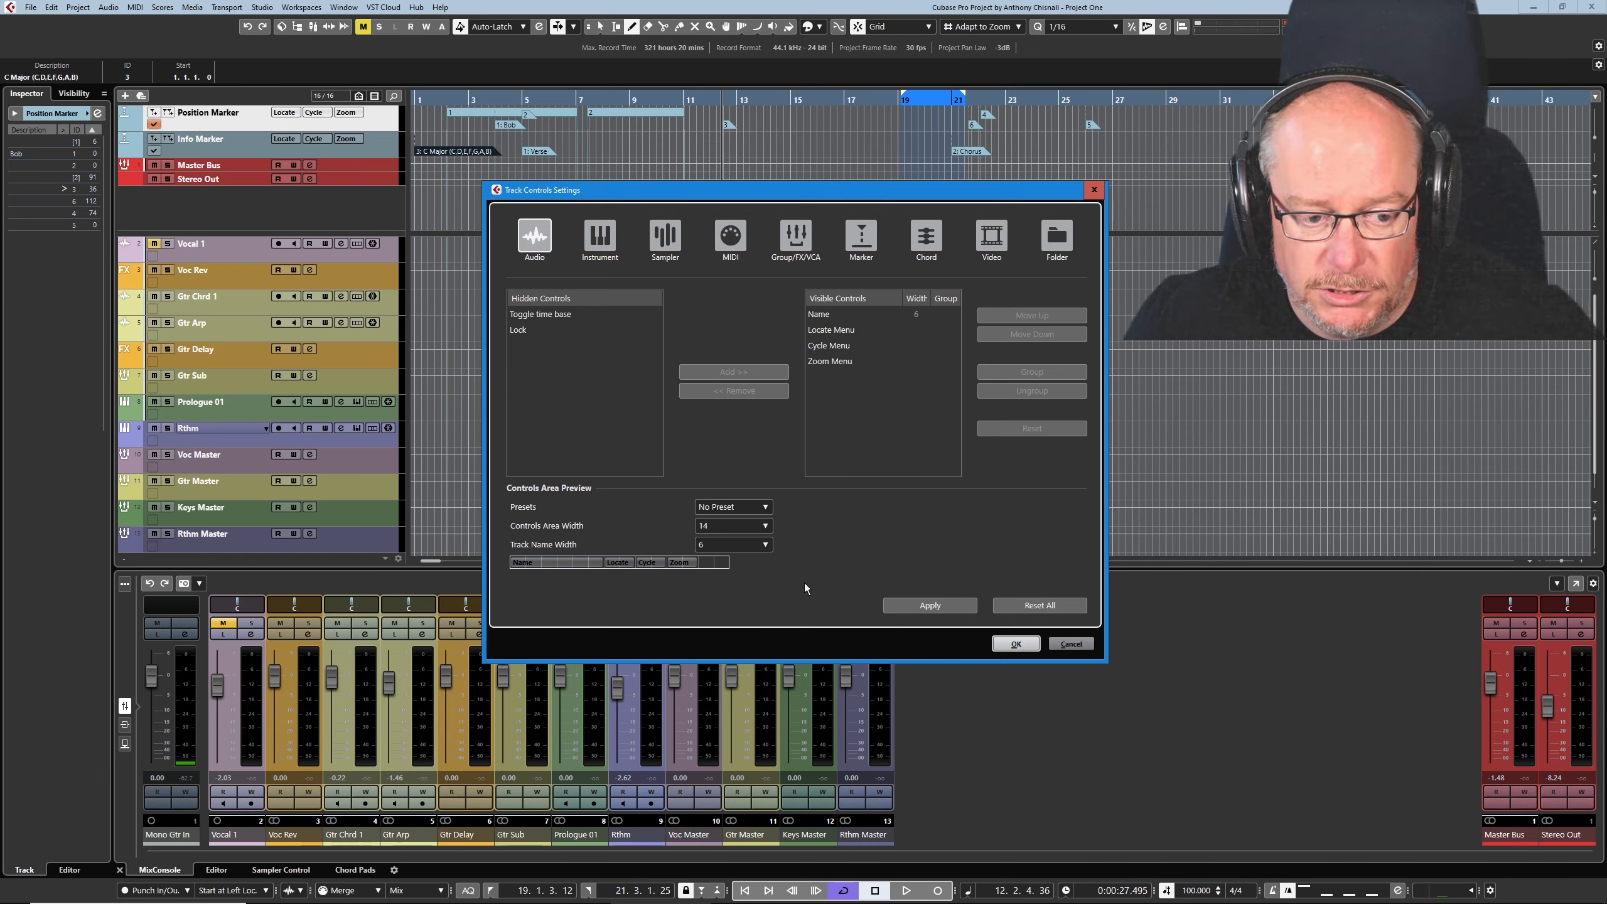
left_click(1069, 645)
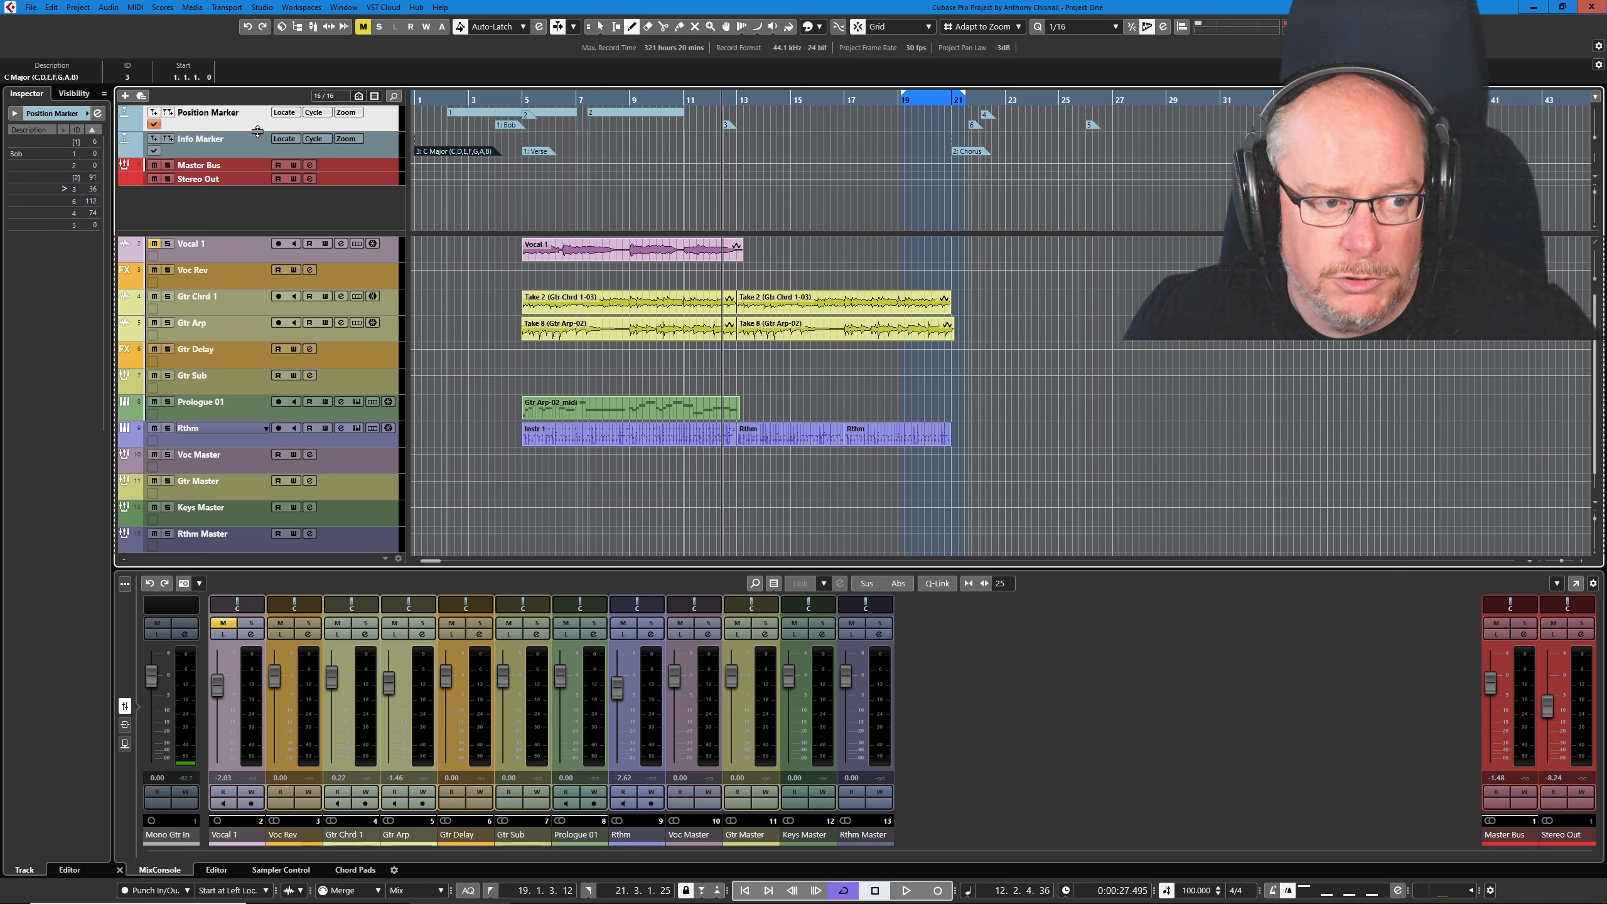
- Shrink both marker tracks to a single-row height and restore their previous height
left_click_drag(259, 125, 254, 133)
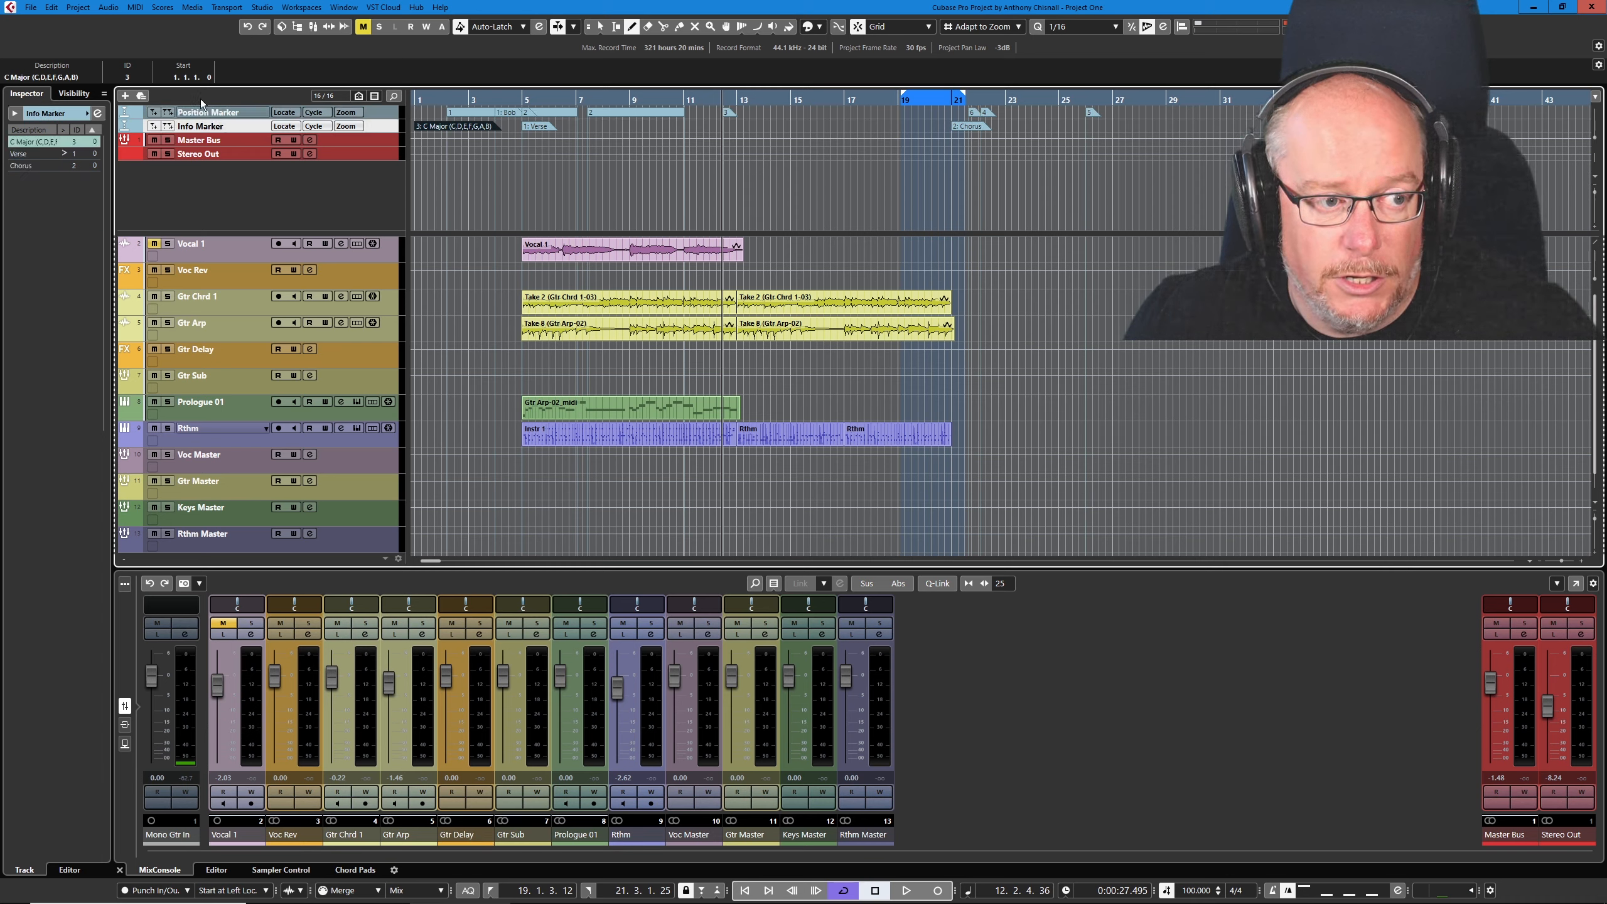
mouse_move(241, 133)
left_mouse_down()
mouse_move(242, 146)
mouse_move(251, 128)
left_mouse_up()
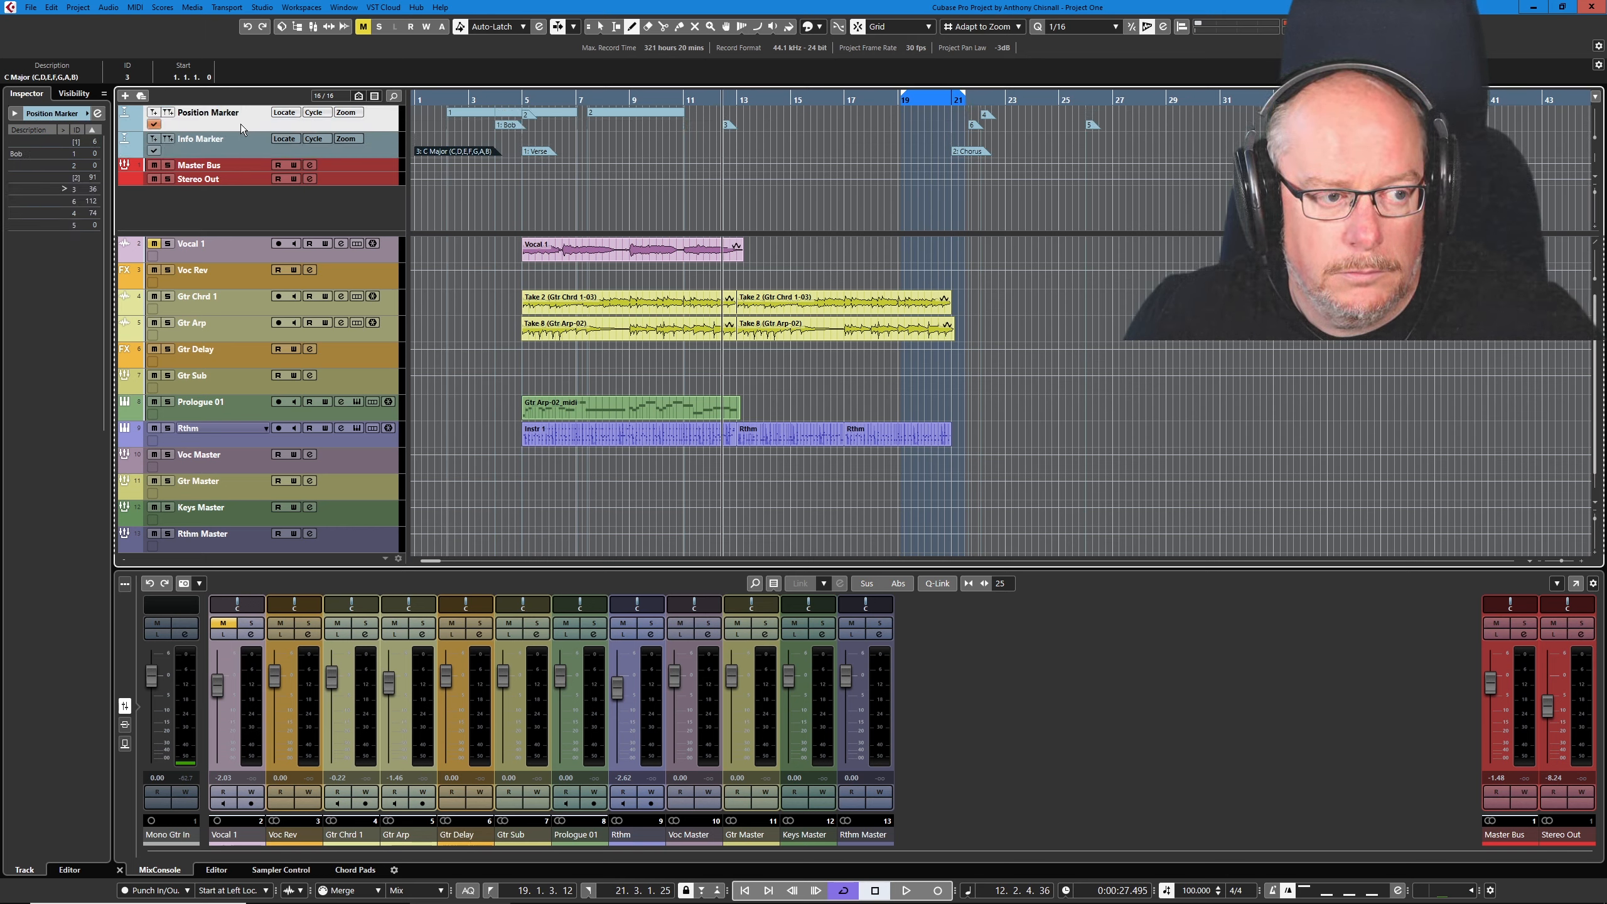
- Erase marker 1 near bar 4 on the Position Marker track and reassign the track's position and cycle marker IDs
key("5")
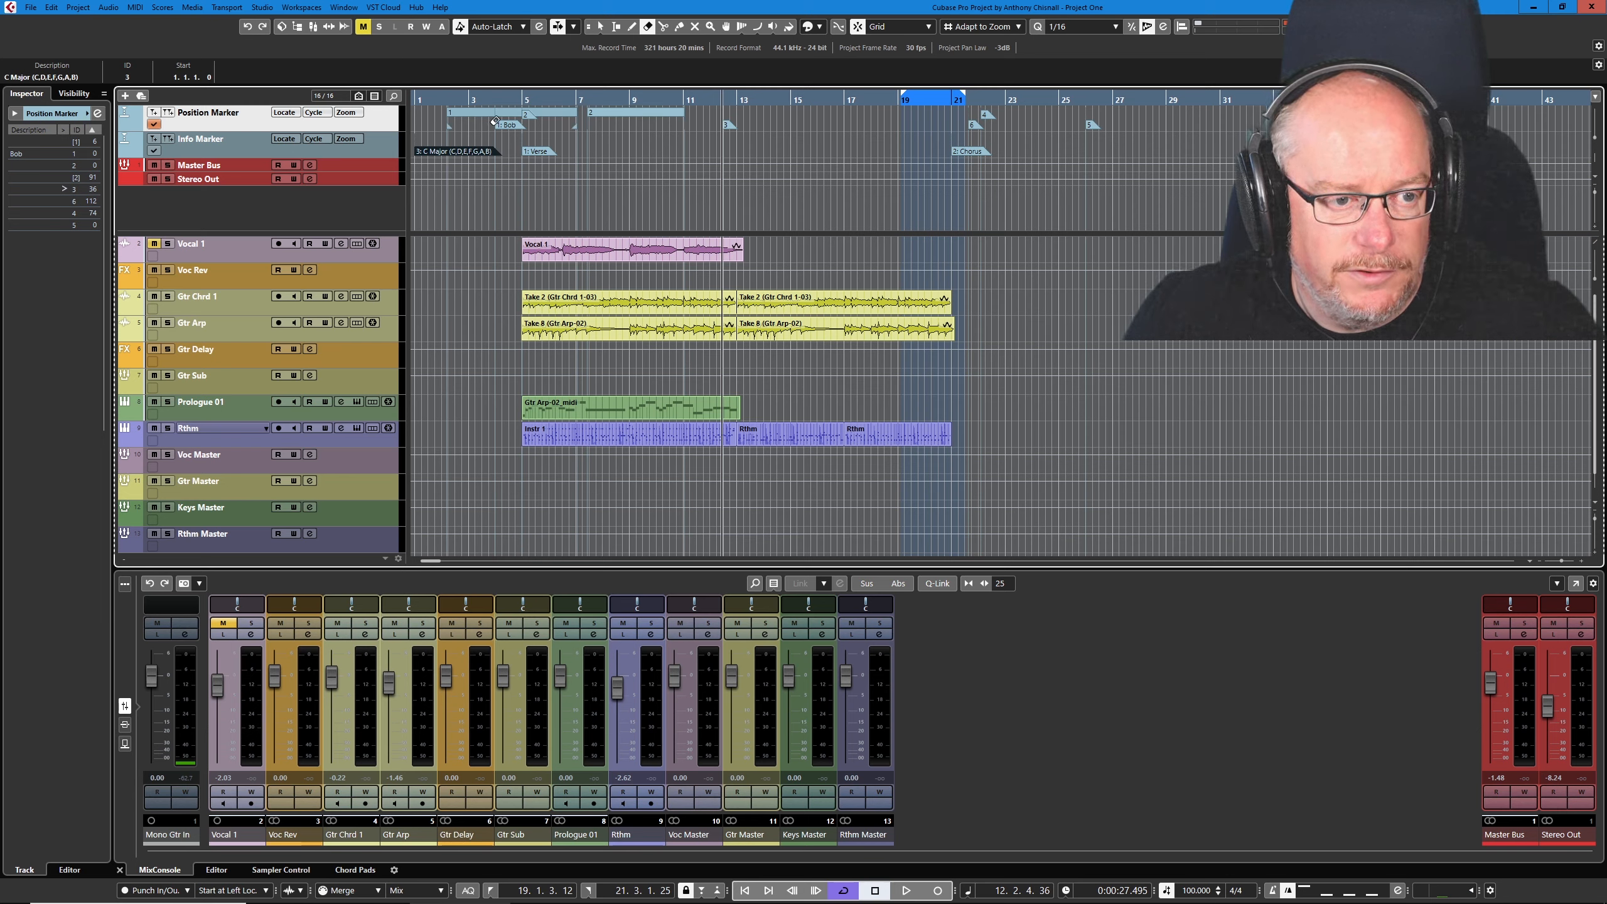
left_click(513, 123)
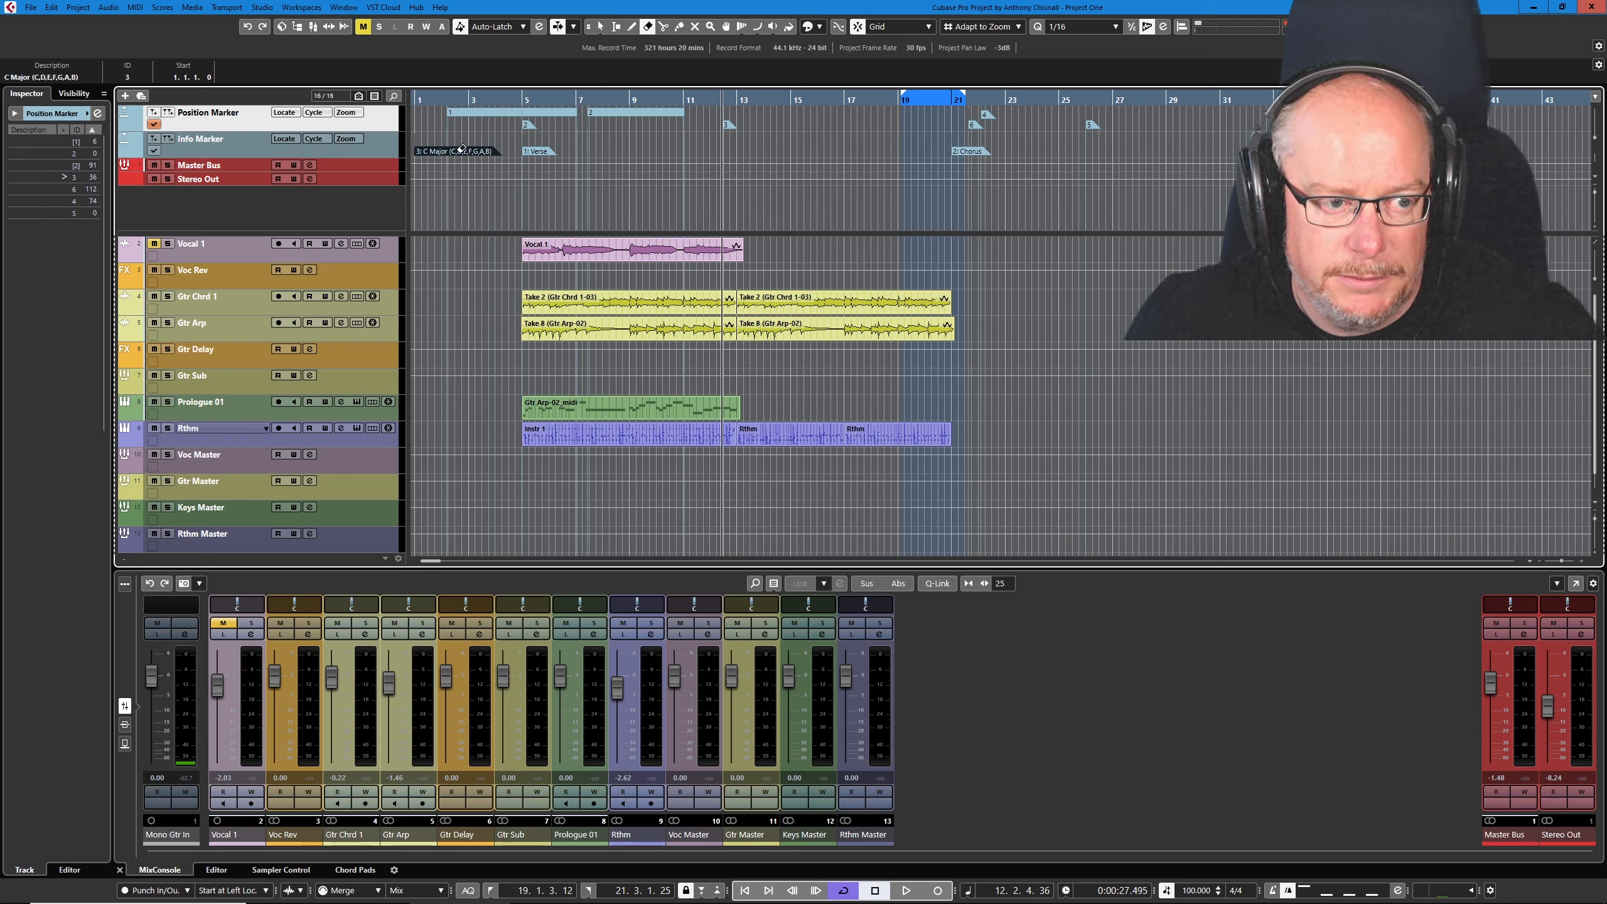
left_click(98, 114)
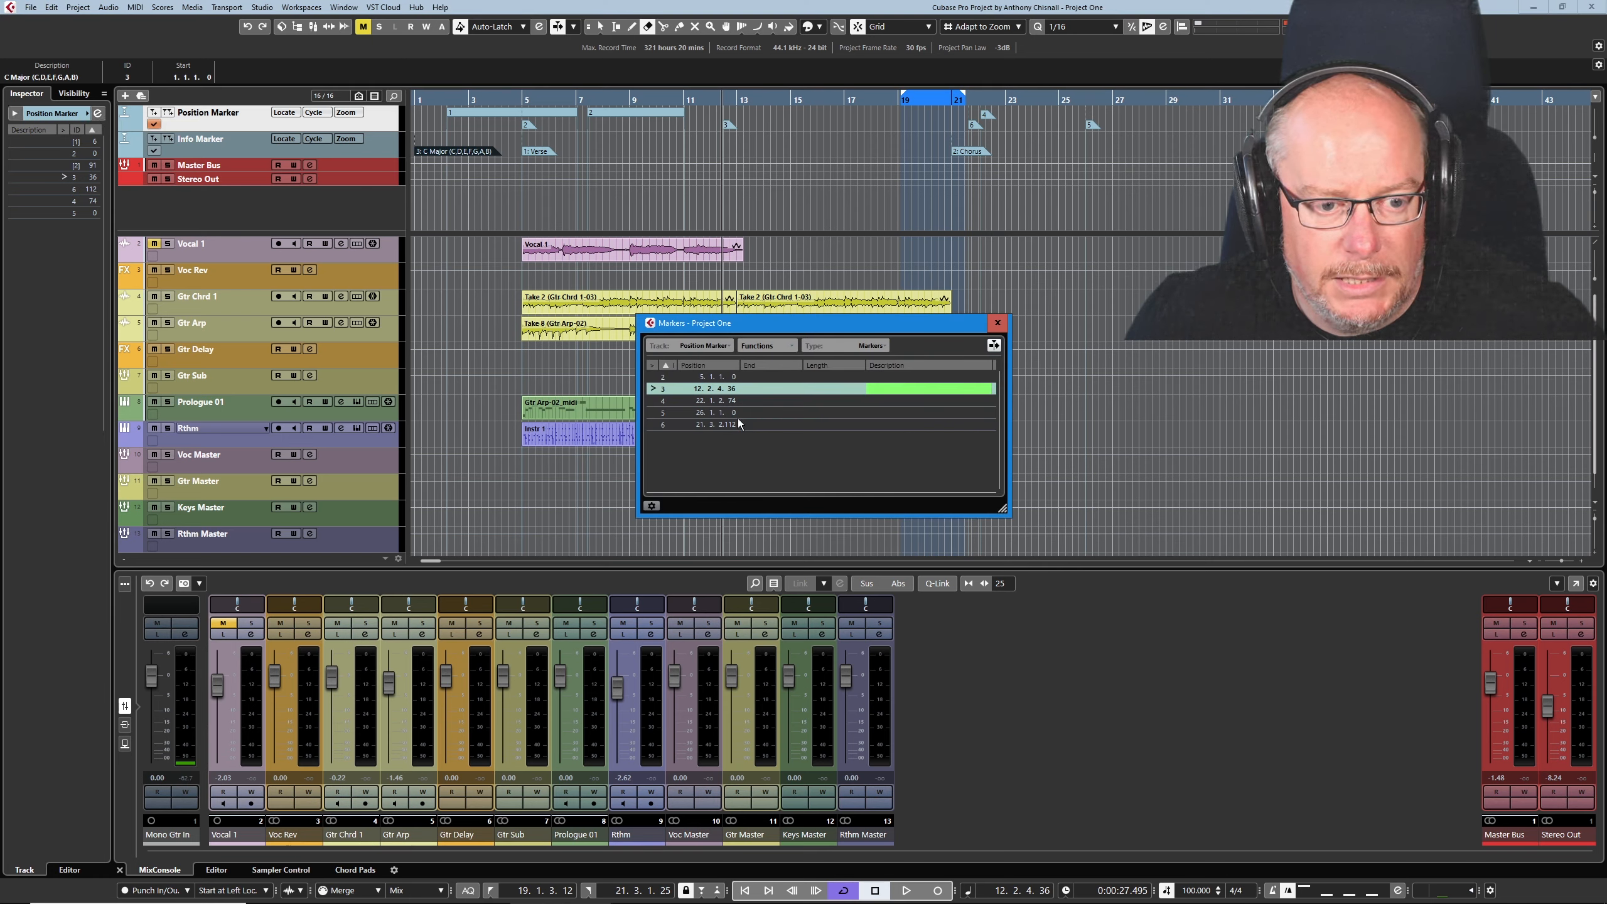
left_click(777, 346)
left_click(810, 430)
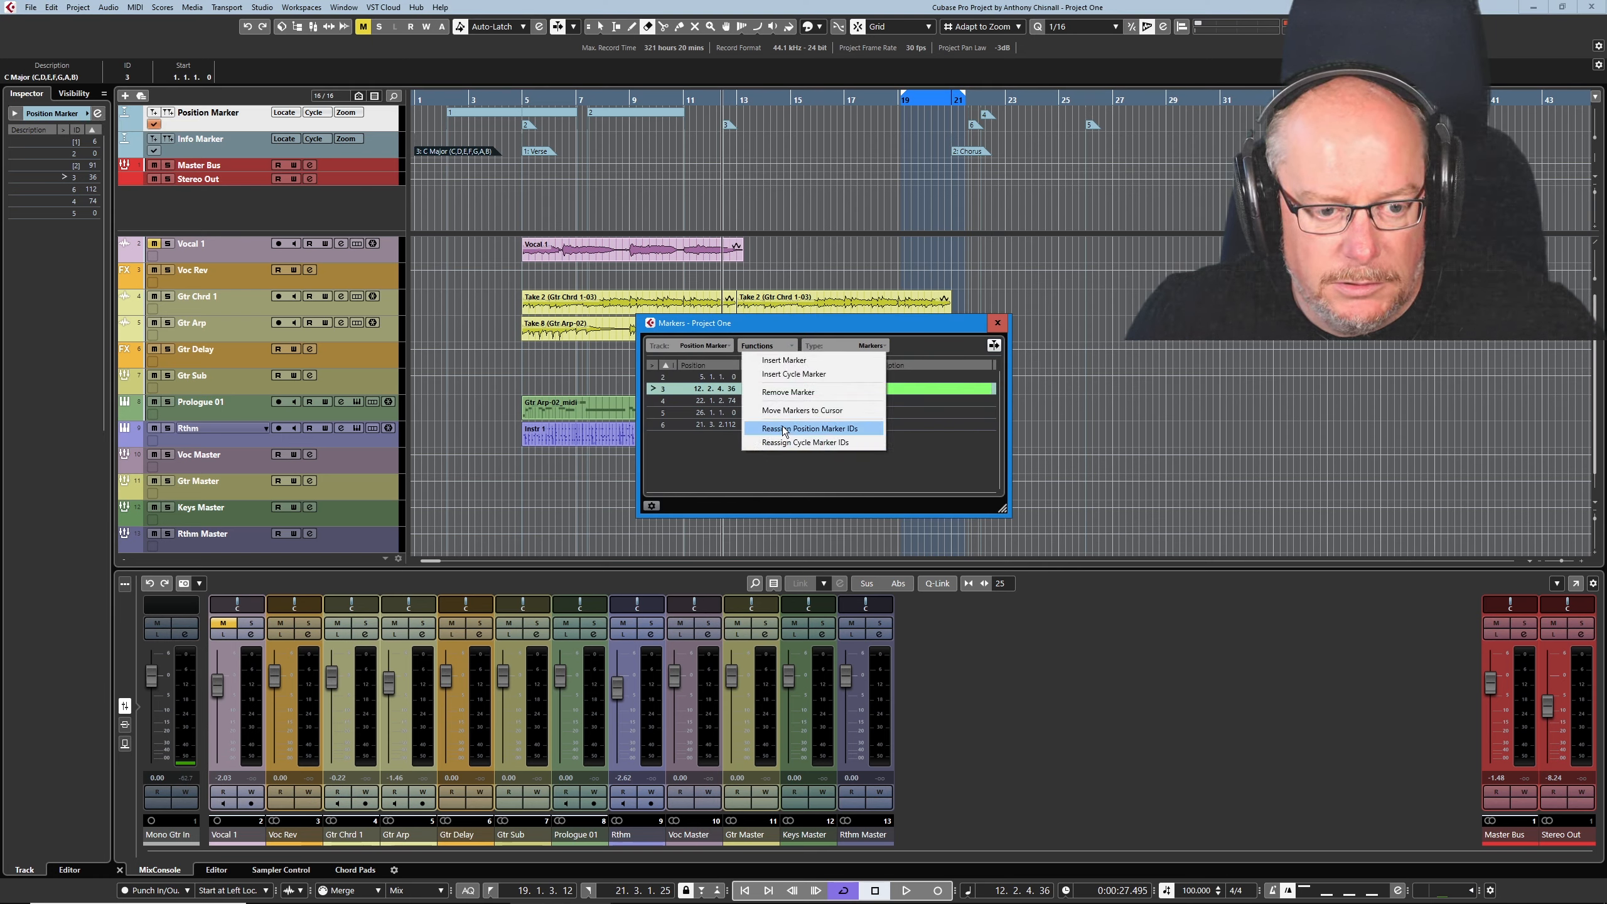
left_click(783, 346)
left_click(811, 443)
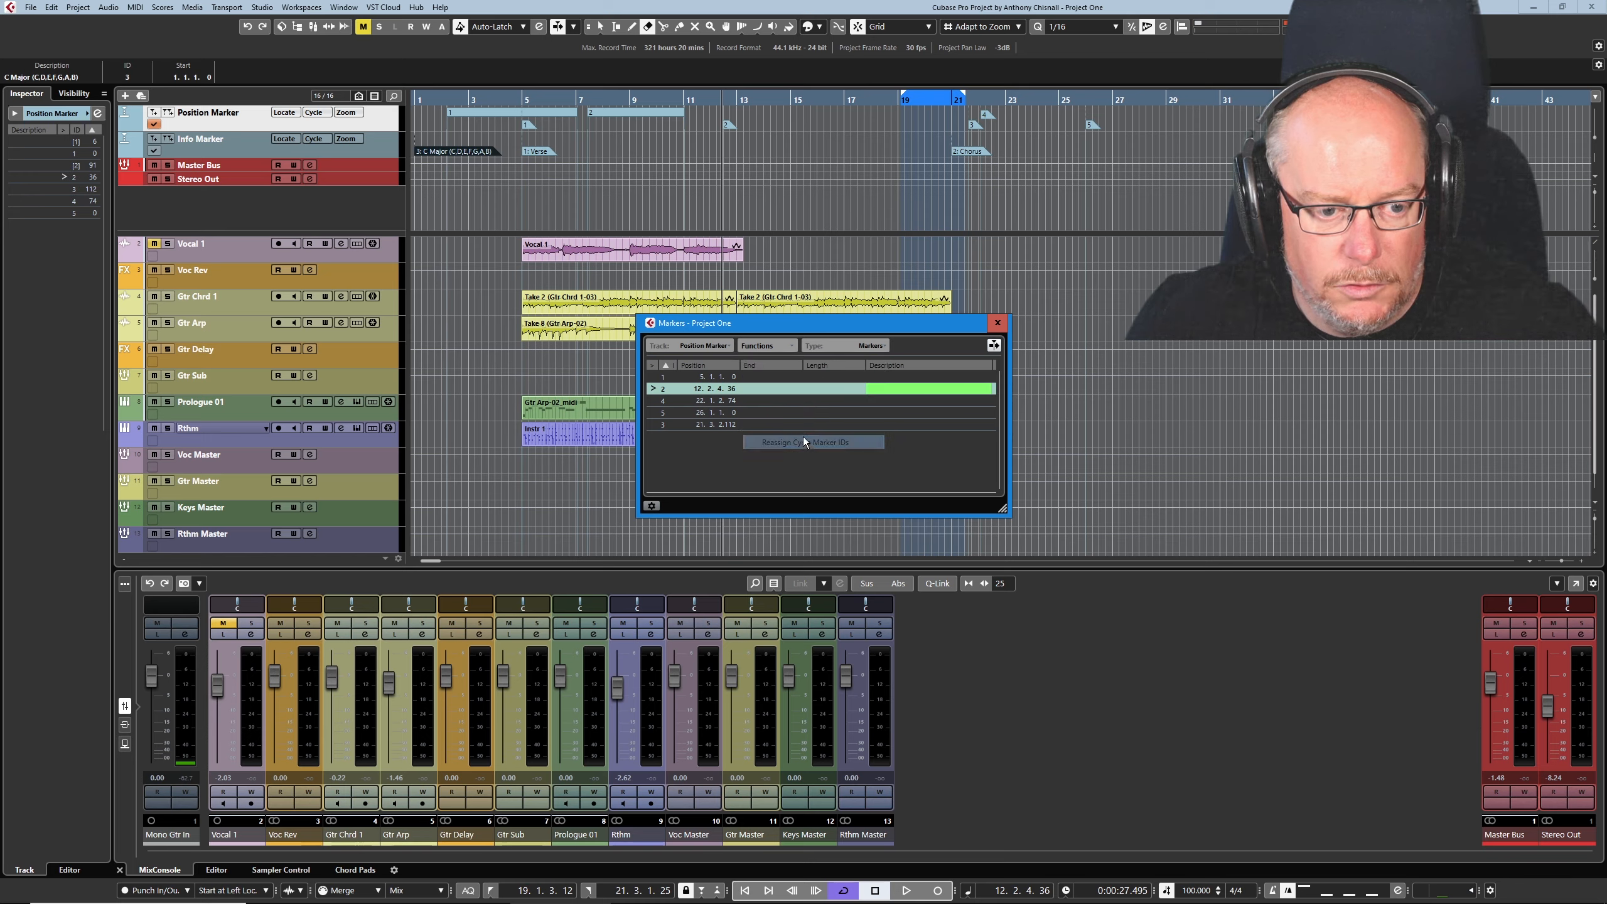
left_click(997, 323)
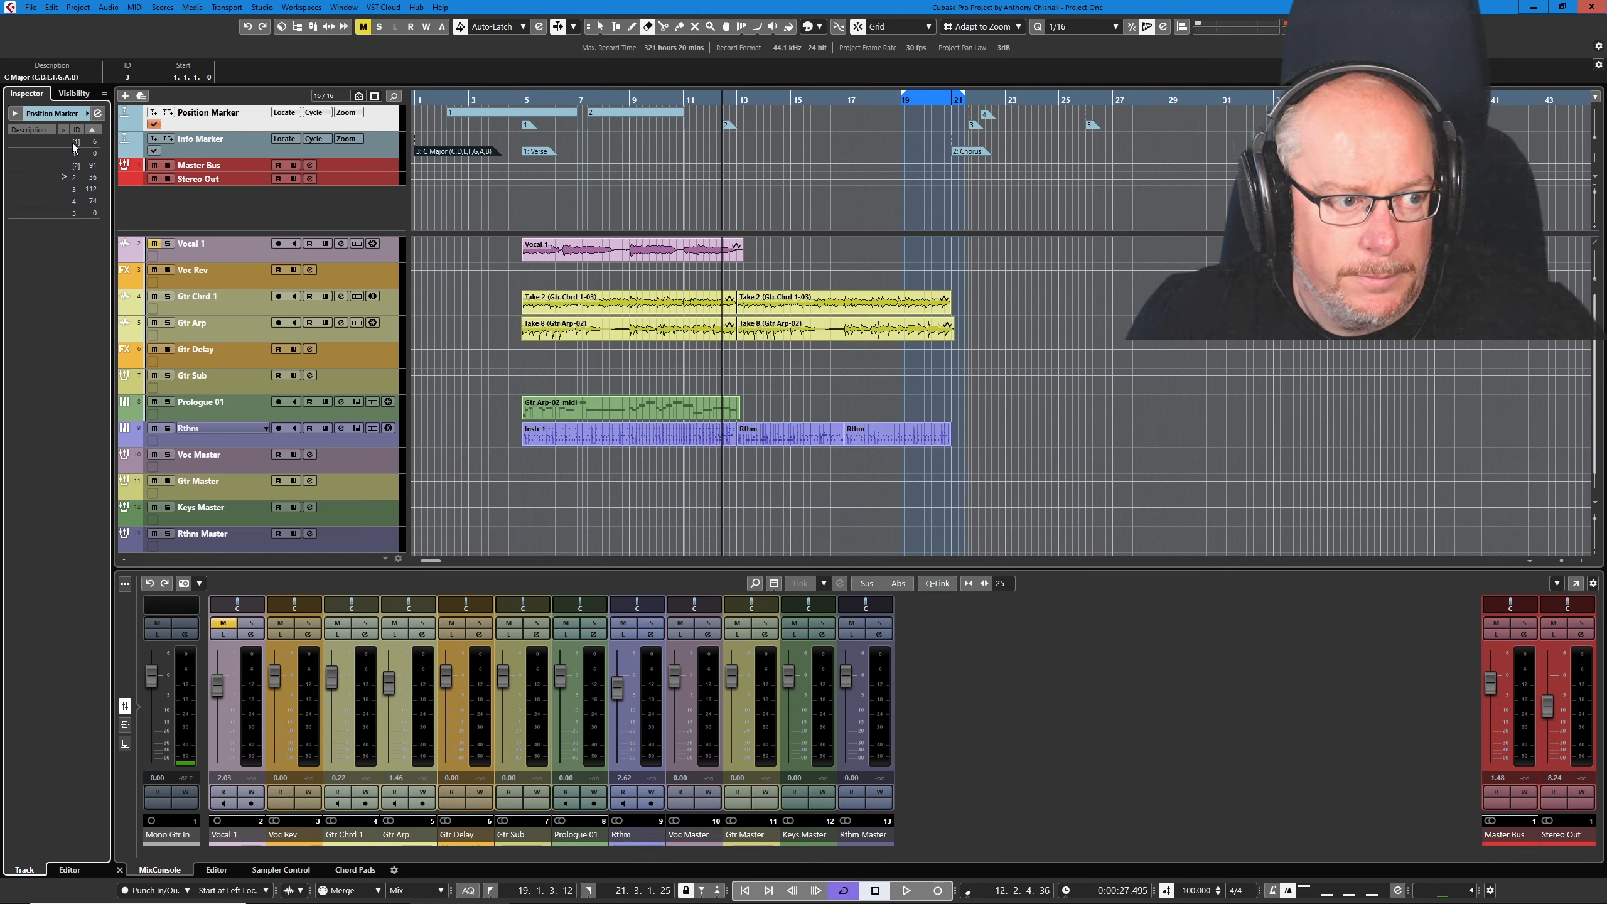
- Activate the Info Marker track and reassign its position marker IDs in the Markers window
left_click(153, 151)
key("ctrl+m")
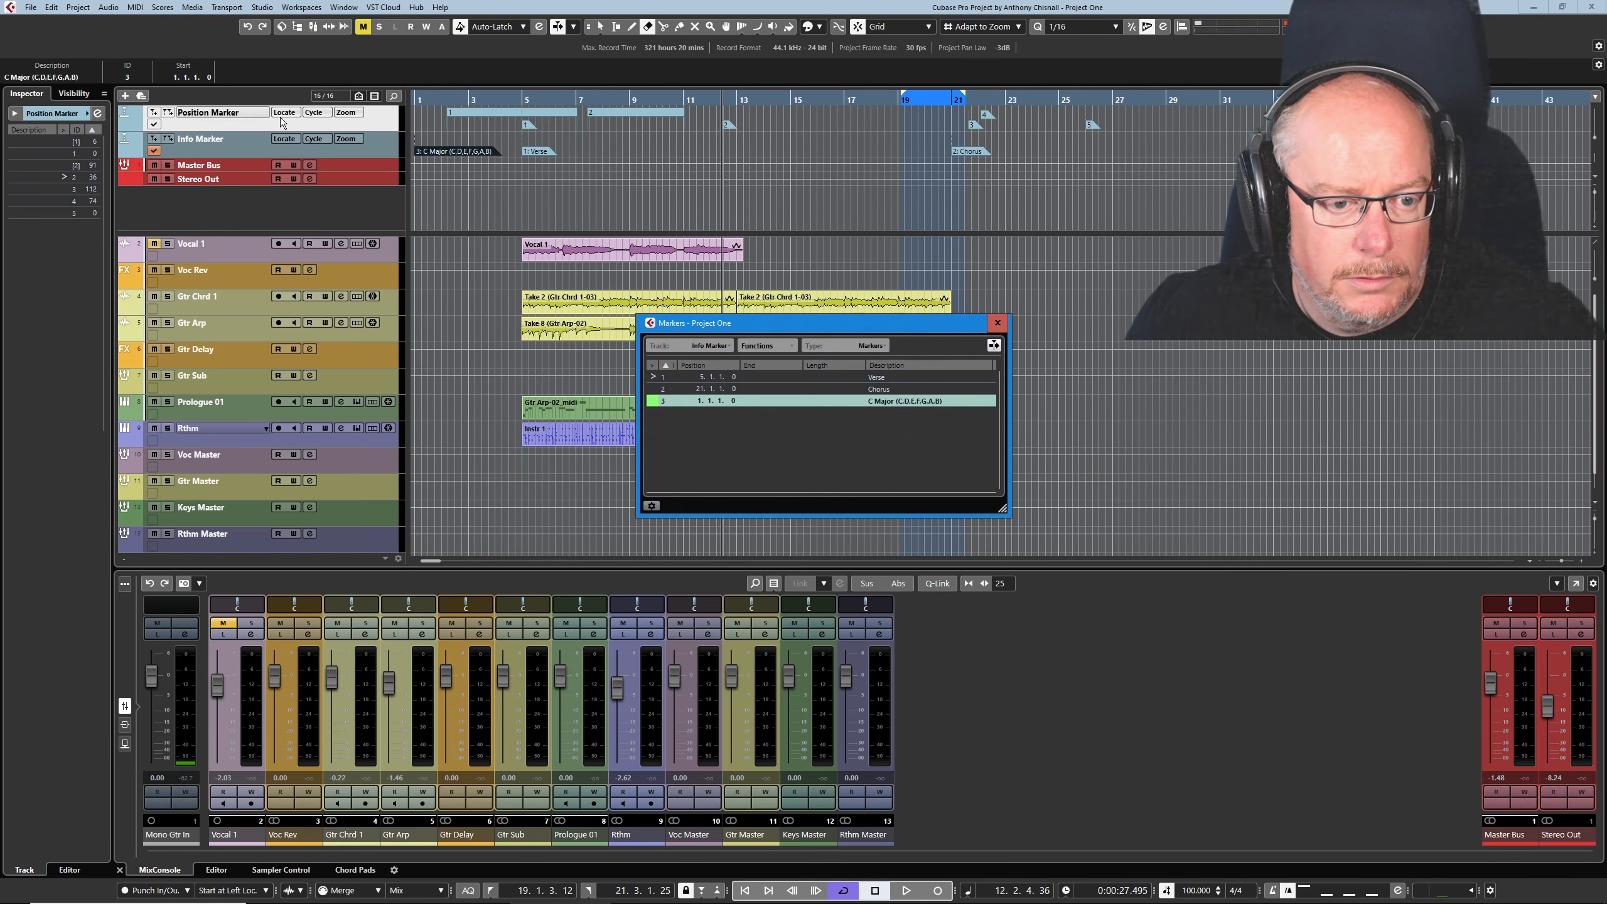
left_click(792, 346)
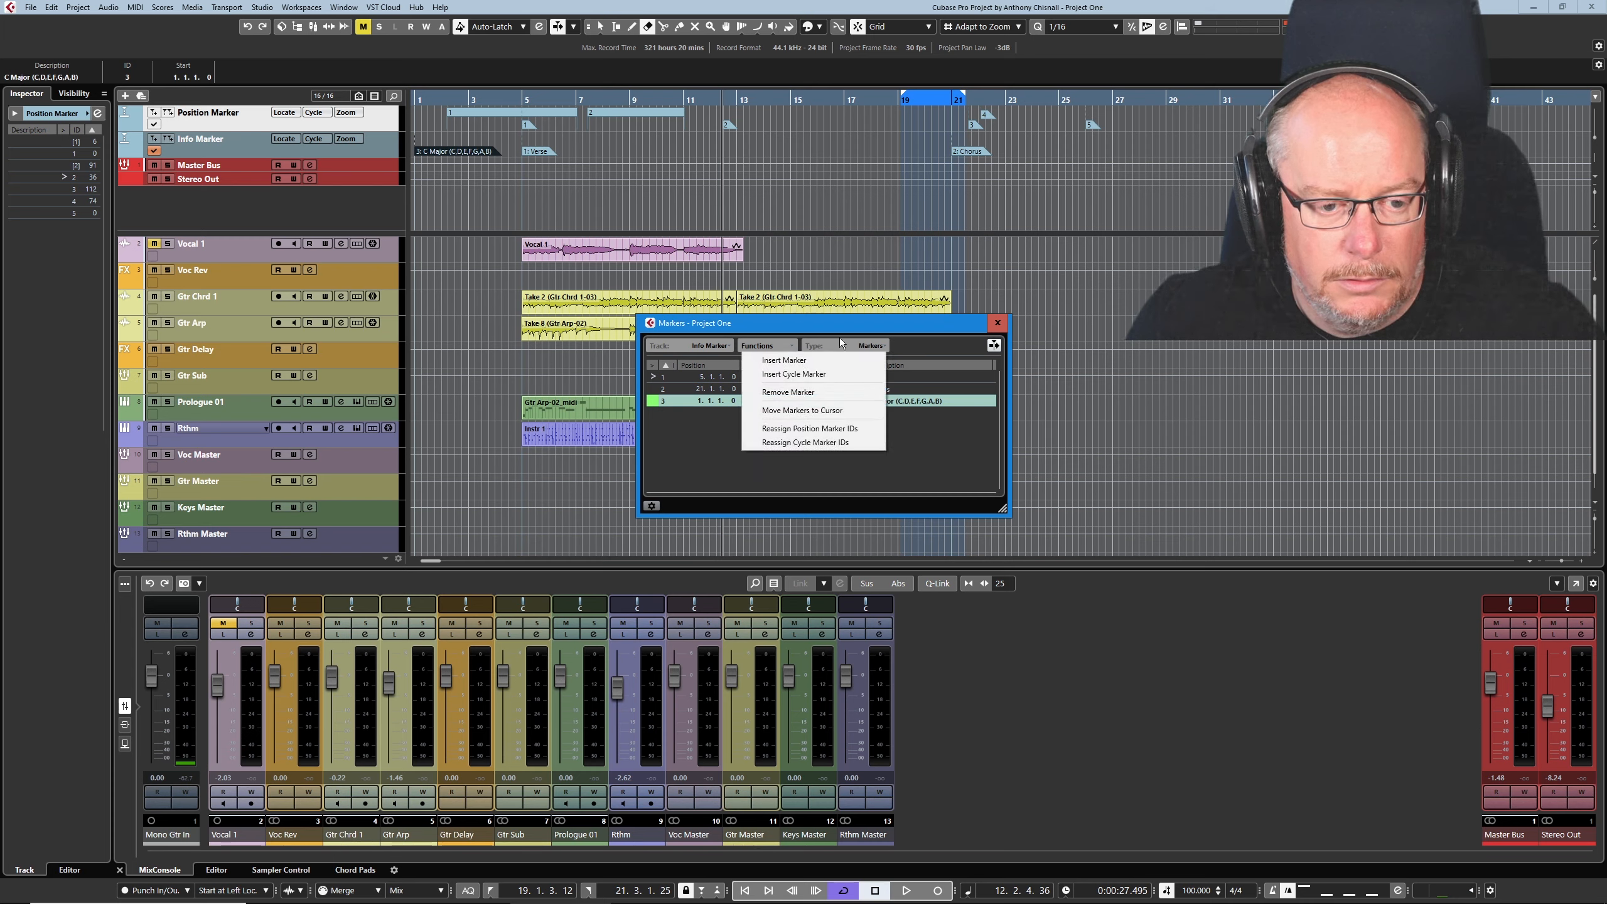
left_click(796, 428)
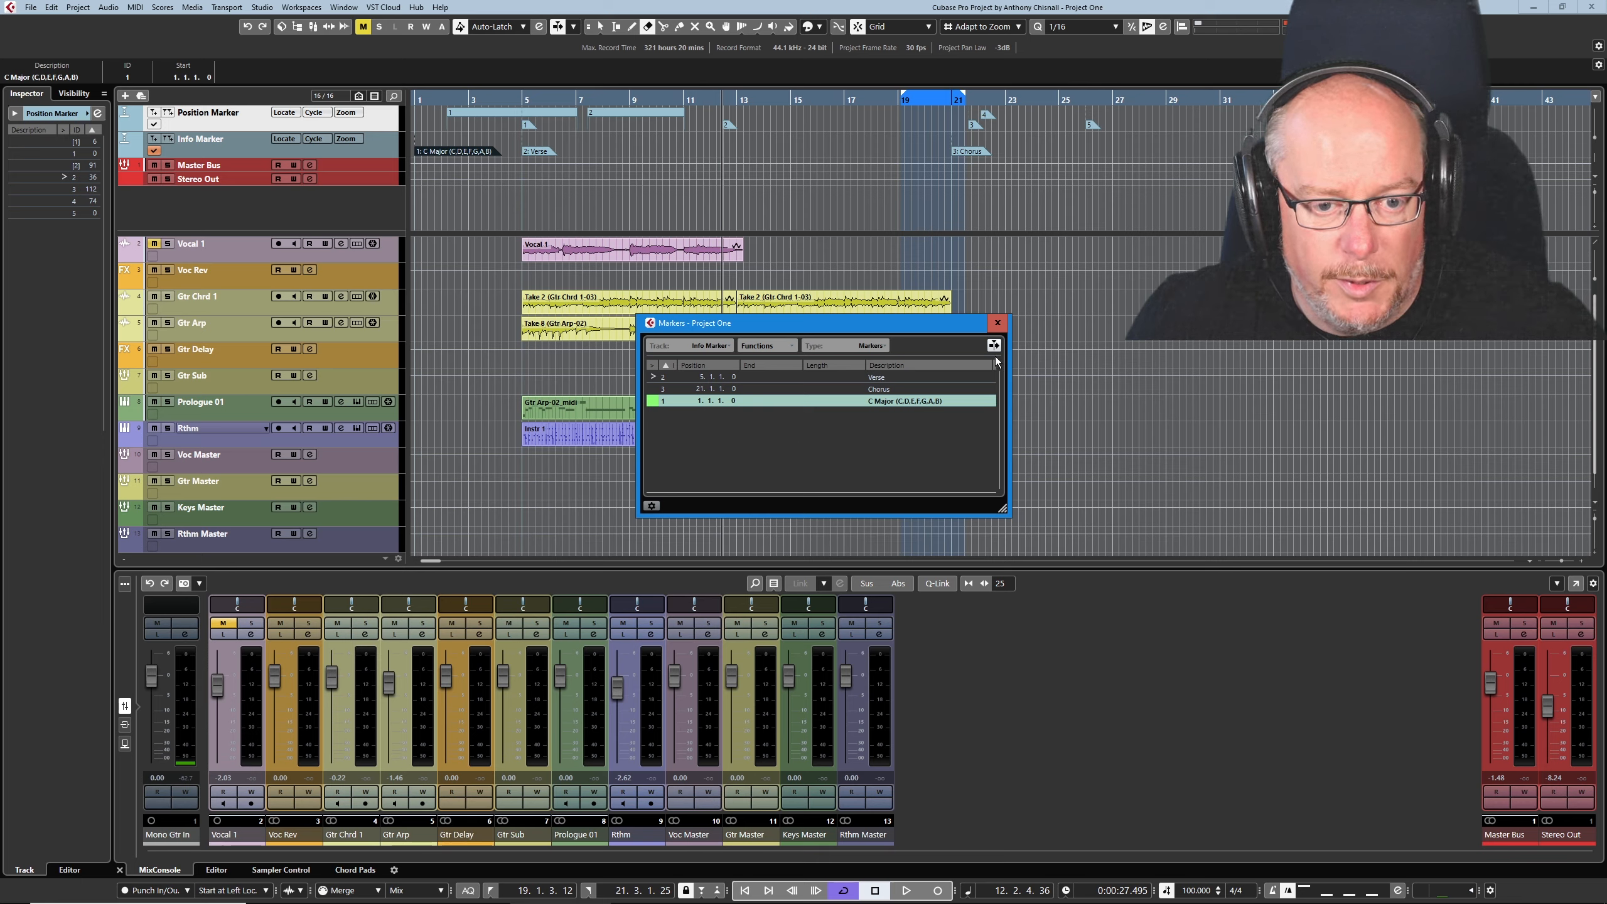
key("ctrl+m")
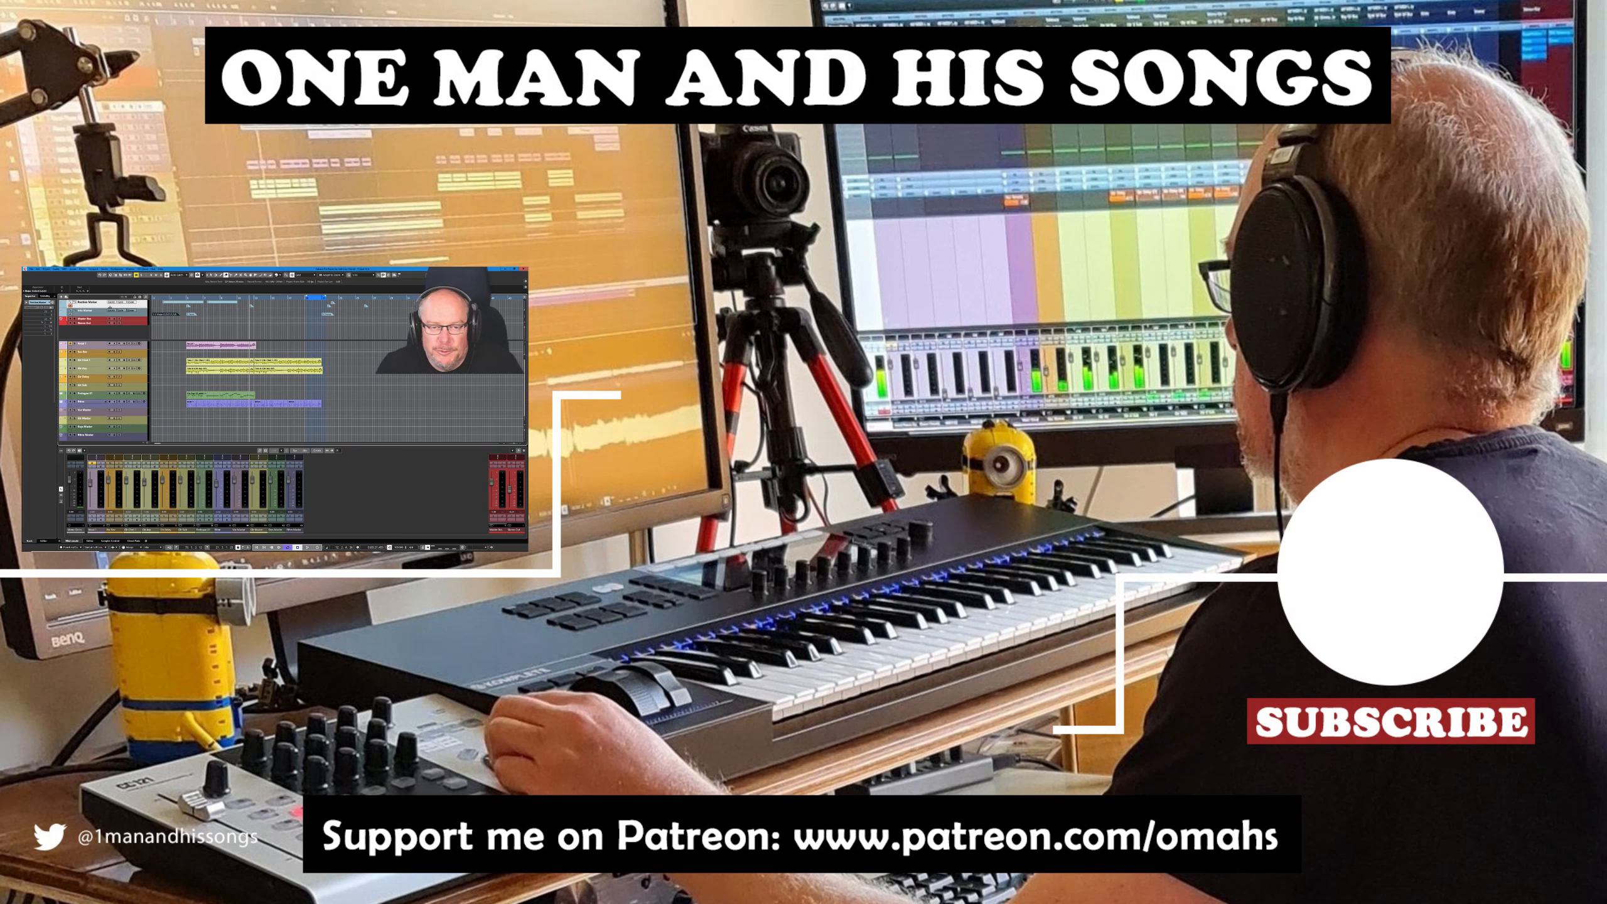